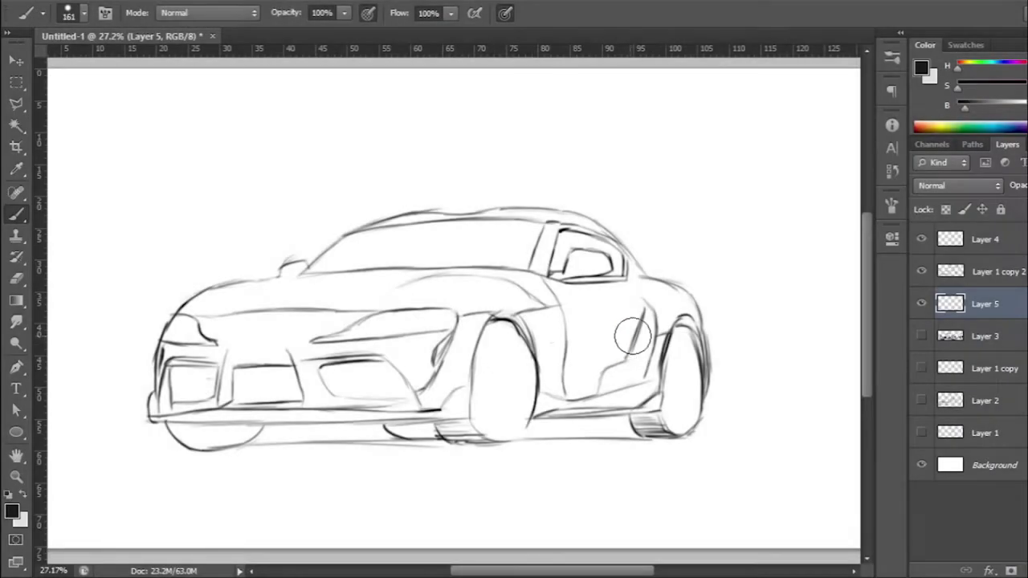
Step: Brush soft grey shading along the car's front, side body and around both wheels
left_click_drag(546, 338, 642, 362)
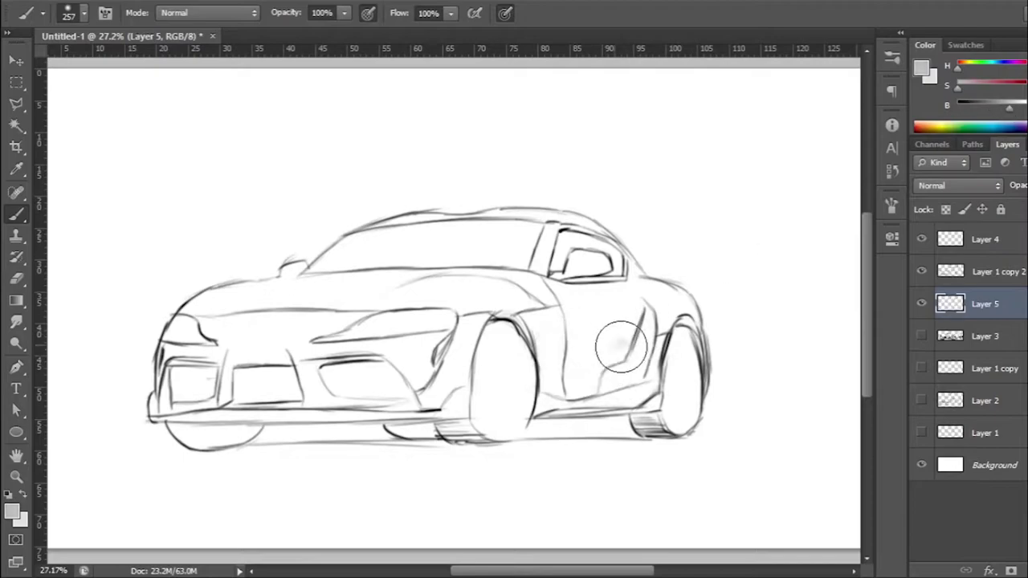
left_click_drag(201, 322, 418, 337)
left_click_drag(144, 401, 323, 407)
left_click_drag(522, 354, 667, 361)
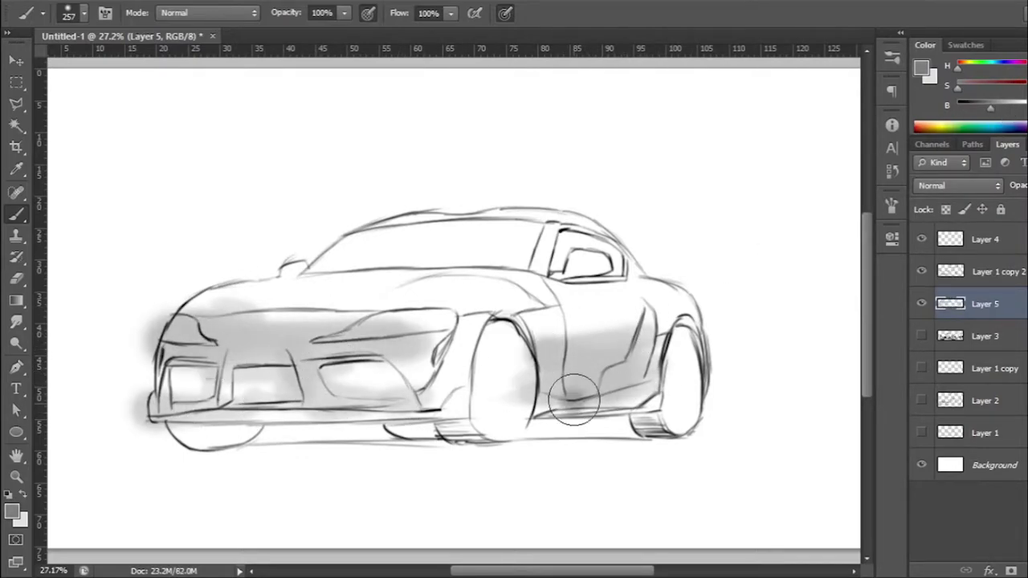
left_click_drag(514, 377, 683, 361)
left_click_drag(552, 417, 643, 402)
scroll(514, 321, "up", 1)
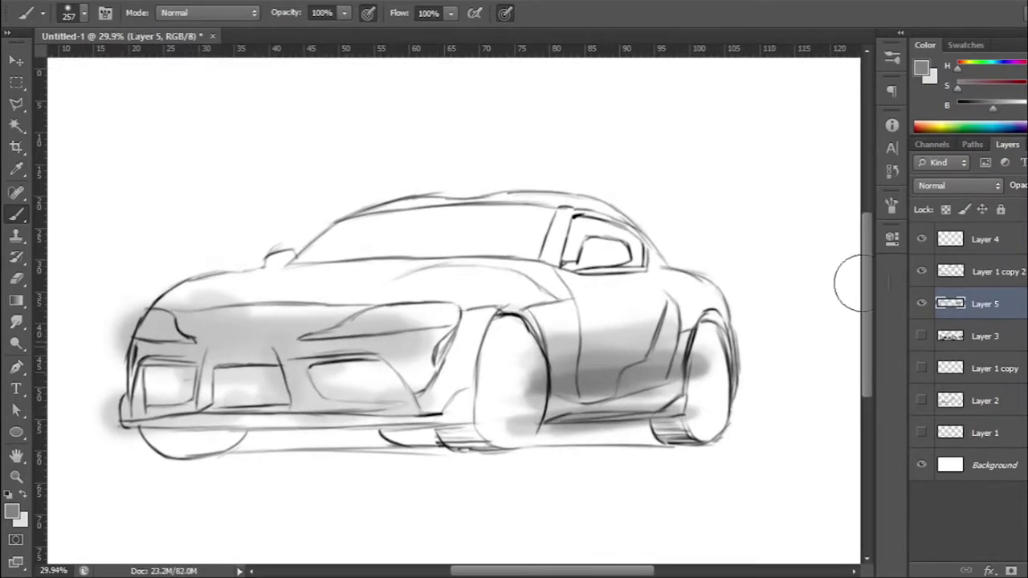
left_click(996, 272)
Step: Erase stray grey shading from the front wheel, rear wheel and left bumper
key("e")
left_click_drag(213, 459, 390, 454)
key("alt+bracketleft")
left_click_drag(551, 448, 523, 412)
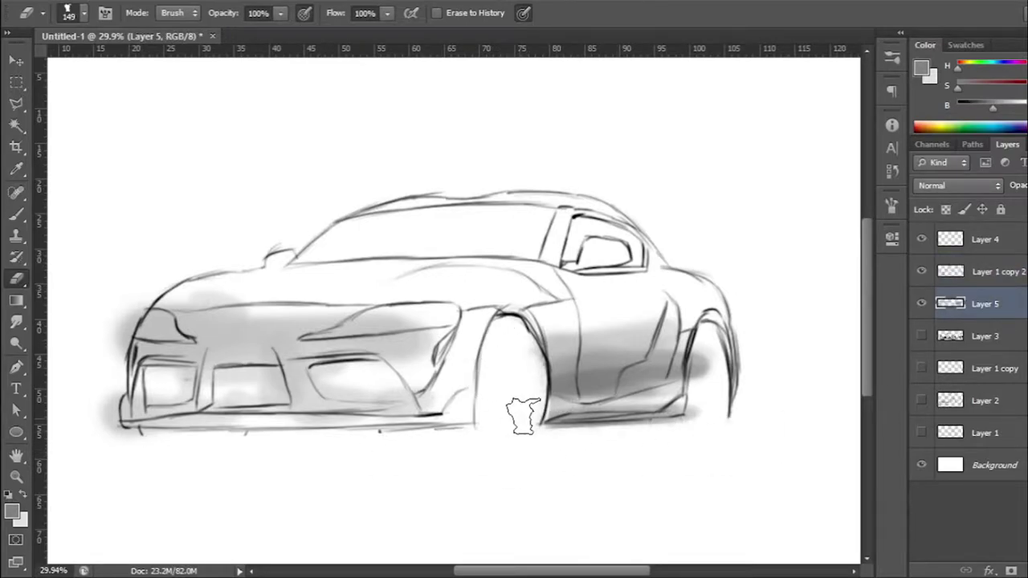
left_click_drag(699, 361, 711, 454)
left_click_drag(96, 370, 120, 490)
Step: Shade the left headlight area grey and fill the left intake and middle grille with black
key("b")
mouse_move(330, 370)
left_mouse_down()
mouse_move(389, 381)
mouse_move(395, 360)
mouse_move(555, 418)
left_mouse_up()
scroll(514, 307, "up", 3)
mouse_move(229, 366)
left_mouse_down()
mouse_move(242, 386)
mouse_move(318, 402)
mouse_move(209, 414)
left_mouse_up()
left_click_drag(97, 362, 161, 418)
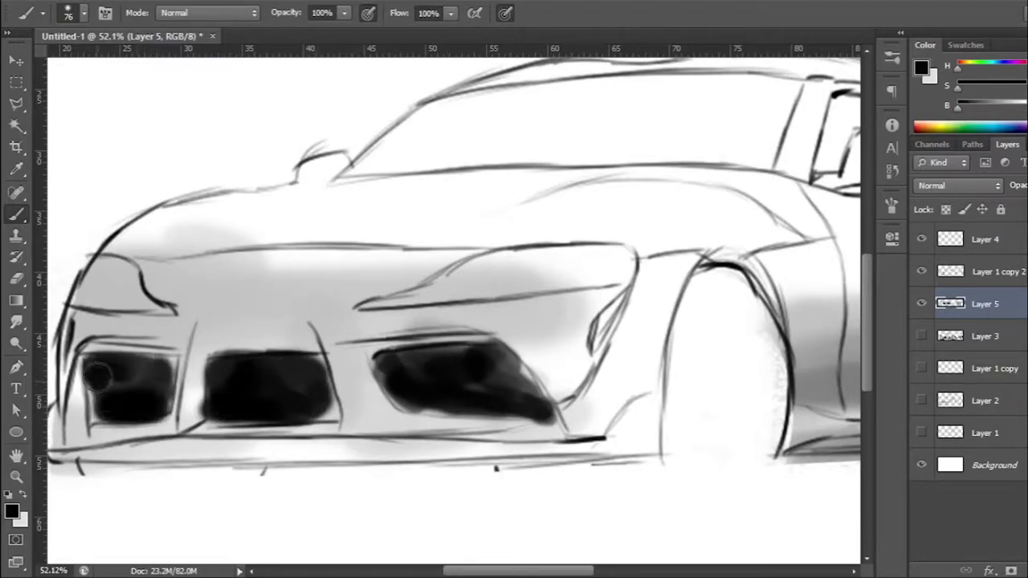
Step: Toggle the shading layer to compare, then darken the side sill and hood line
scroll(330, 414, "down", 2)
scroll(562, 361, "right", 2)
left_click(922, 303)
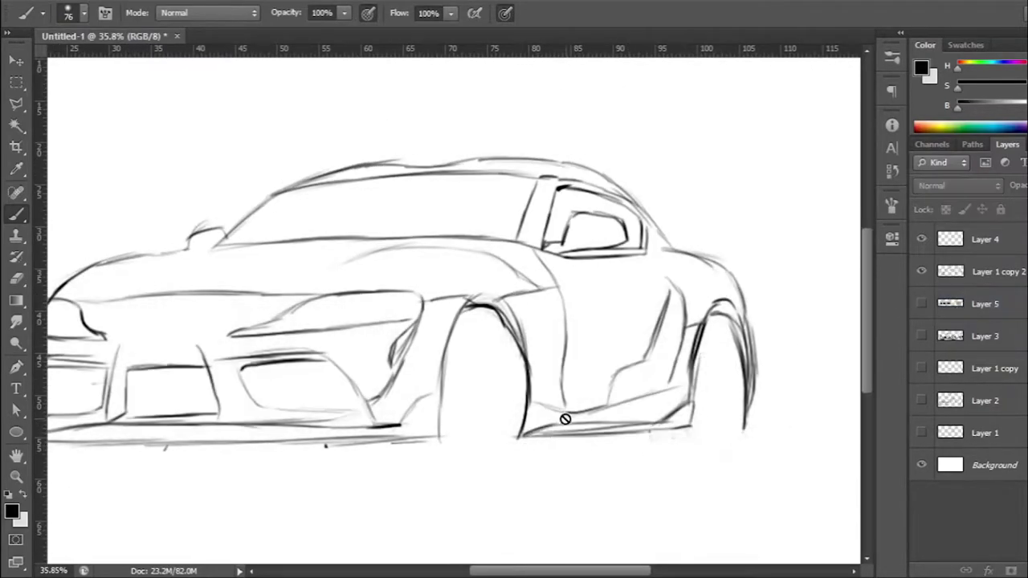
left_click(922, 304)
left_click_drag(534, 427, 637, 413)
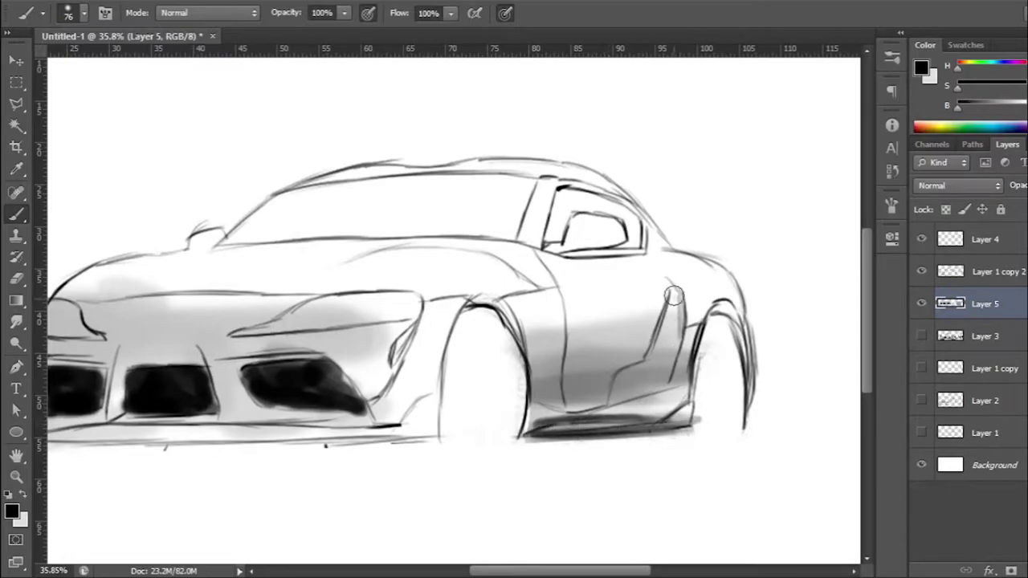
left_click_drag(668, 344, 716, 360)
Step: Paint a dark black-and-grey tint across the windshield
left_click_drag(430, 263, 562, 258)
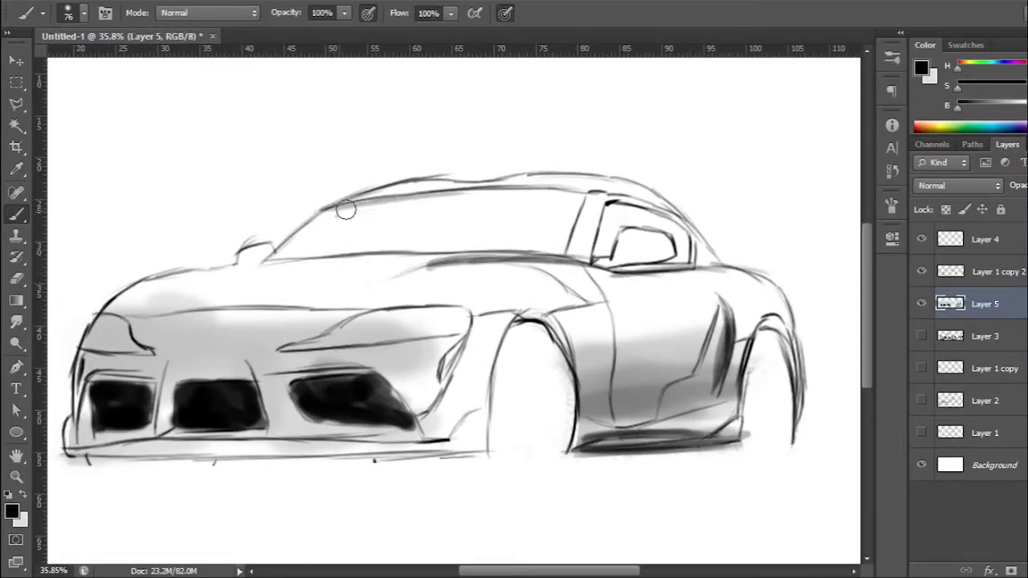
left_click_drag(345, 217, 526, 207)
mouse_move(299, 245)
left_mouse_down()
mouse_move(504, 244)
mouse_move(423, 211)
left_mouse_up()
Step: Add light grey reflection streaks on the windshield and darken the side-window pillar
left_click(380, 185, "alt")
left_click_drag(290, 241, 418, 217)
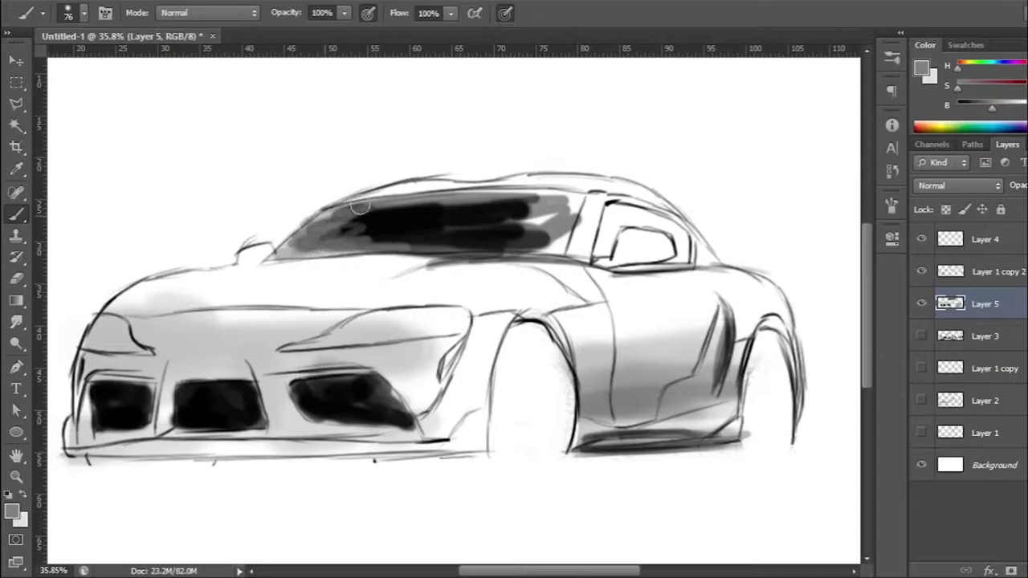
mouse_move(345, 213)
left_mouse_down()
mouse_move(580, 207)
mouse_move(562, 245)
left_mouse_up()
mouse_move(546, 201)
left_mouse_down()
mouse_move(338, 221)
mouse_move(538, 193)
left_mouse_up()
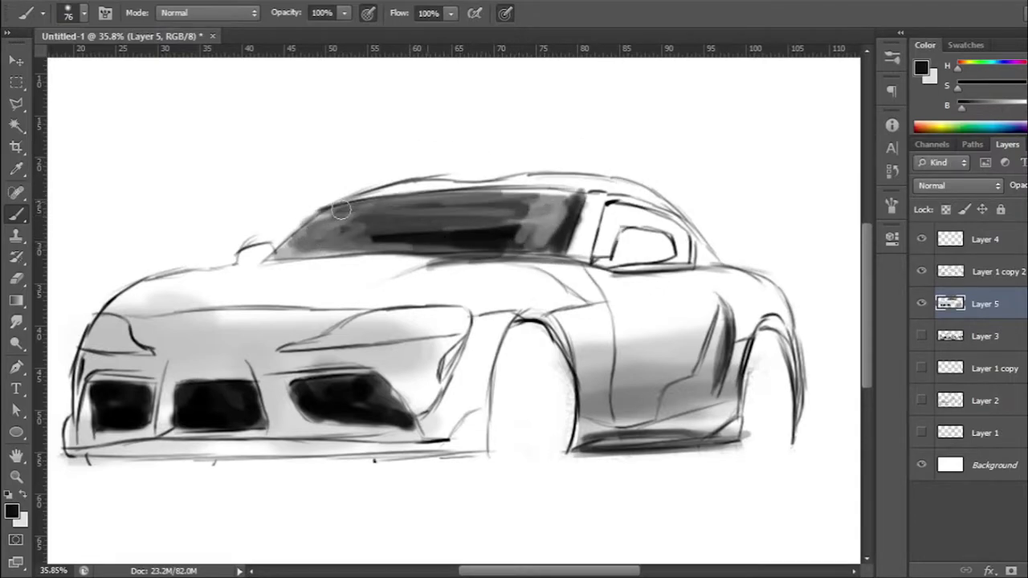
left_click_drag(305, 237, 478, 221)
mouse_move(612, 208)
left_mouse_down()
mouse_move(609, 235)
mouse_move(679, 257)
left_mouse_up()
scroll(413, 320, "down", 2)
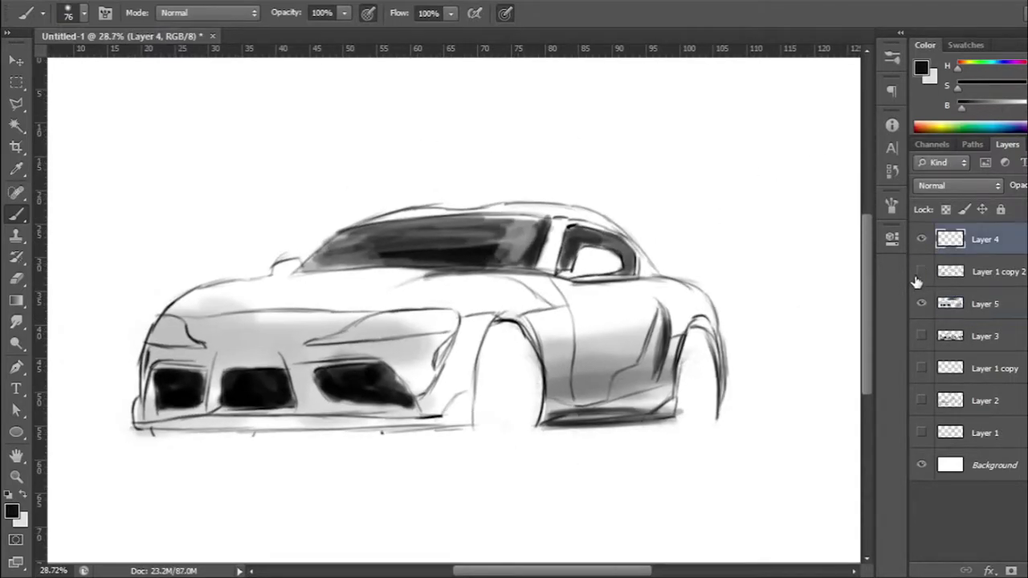
Step: Merge Layer 1 copy 2 into Layer 5 and sketch new front wheel-arch lines on Layer 4
left_click(932, 273)
key("ctrl+e")
left_click(985, 240)
scroll(233, 397, "up", 2)
left_click_drag(514, 387, 582, 382)
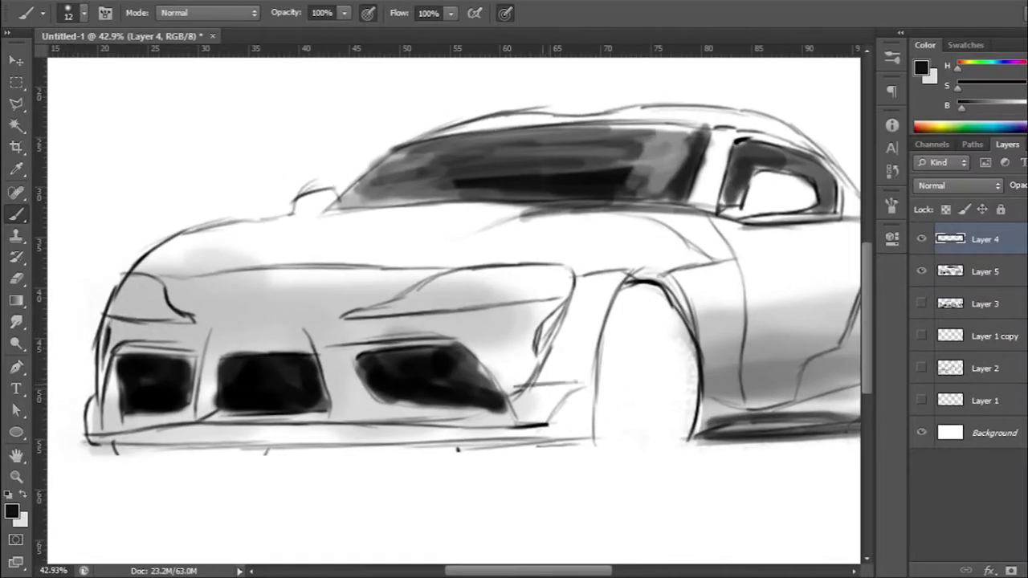
left_click_drag(701, 238, 559, 345)
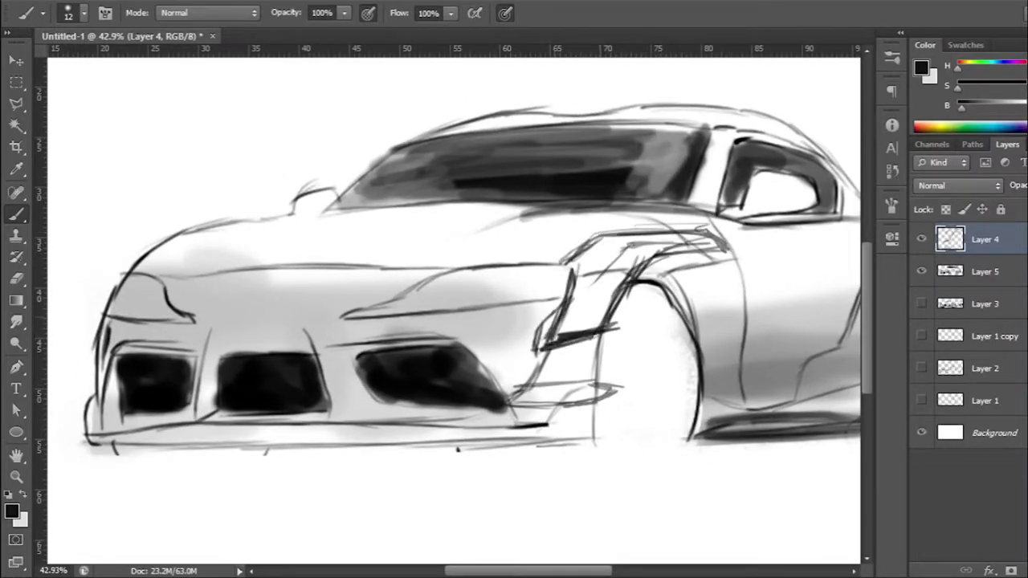
left_click_drag(614, 249, 591, 294)
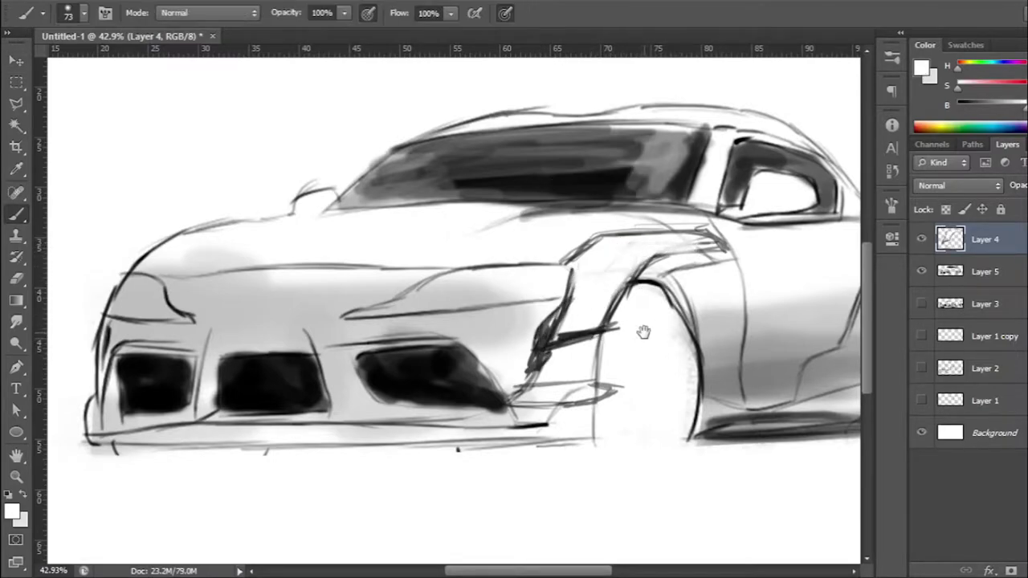
Step: Sketch the elliptical black front wheel and paint out stray strokes inside it with white
left_click_drag(644, 332, 559, 342)
key("x")
key("bracketleft")
key("bracketleft")
key("bracketleft")
mouse_move(643, 261)
left_mouse_down()
mouse_move(587, 438)
mouse_move(610, 450)
left_mouse_up()
left_click_drag(563, 297, 645, 261)
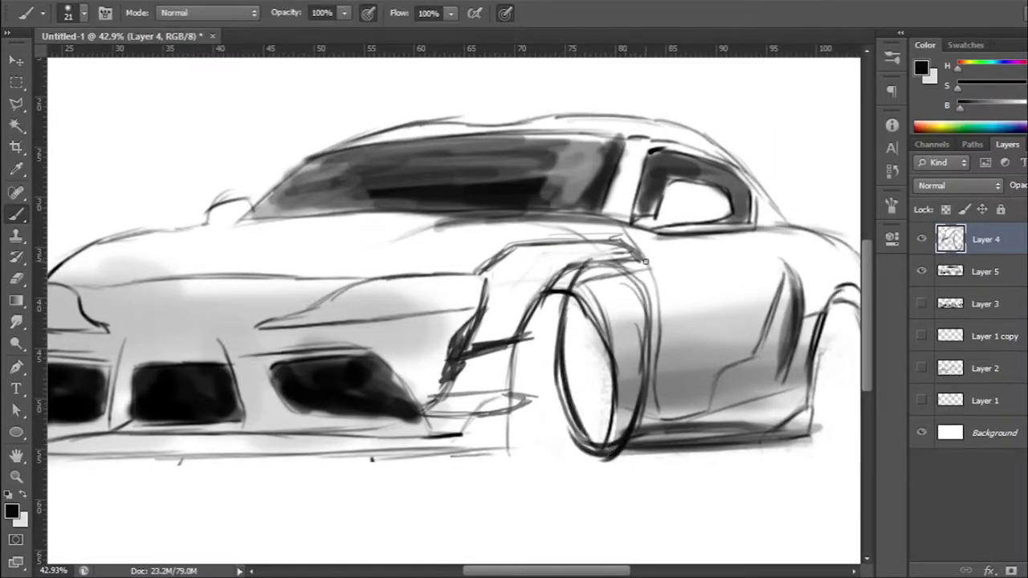
key("x")
key("bracketright")
key("bracketright")
key("bracketright")
mouse_move(602, 301)
left_mouse_down()
mouse_move(593, 387)
mouse_move(610, 407)
left_mouse_up()
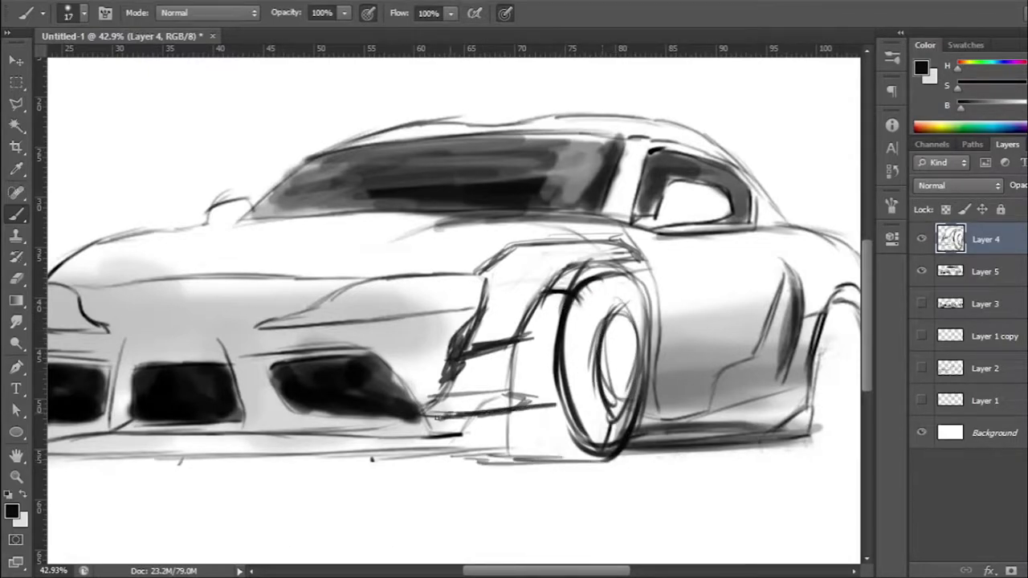
Step: Add several lower bumper lines extending toward the front
left_click_drag(478, 435, 414, 450)
left_click_drag(546, 409, 495, 435)
left_click_drag(482, 322, 619, 329)
left_click_drag(474, 422, 257, 441)
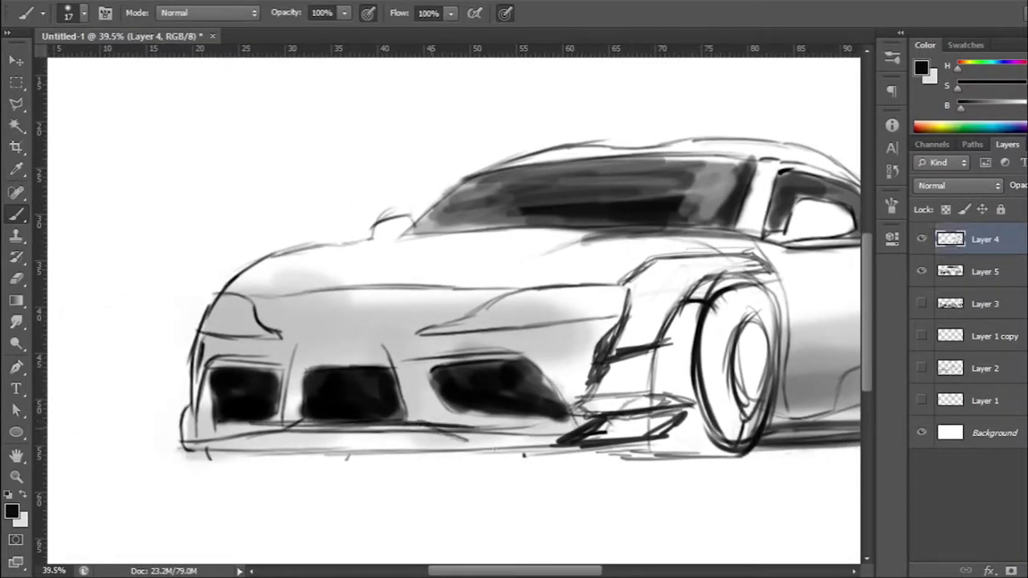
Step: Draw a dark splitter across the lower front and add white streaks over the black grille
left_click_drag(173, 420, 346, 457)
left_click_drag(274, 456, 522, 462)
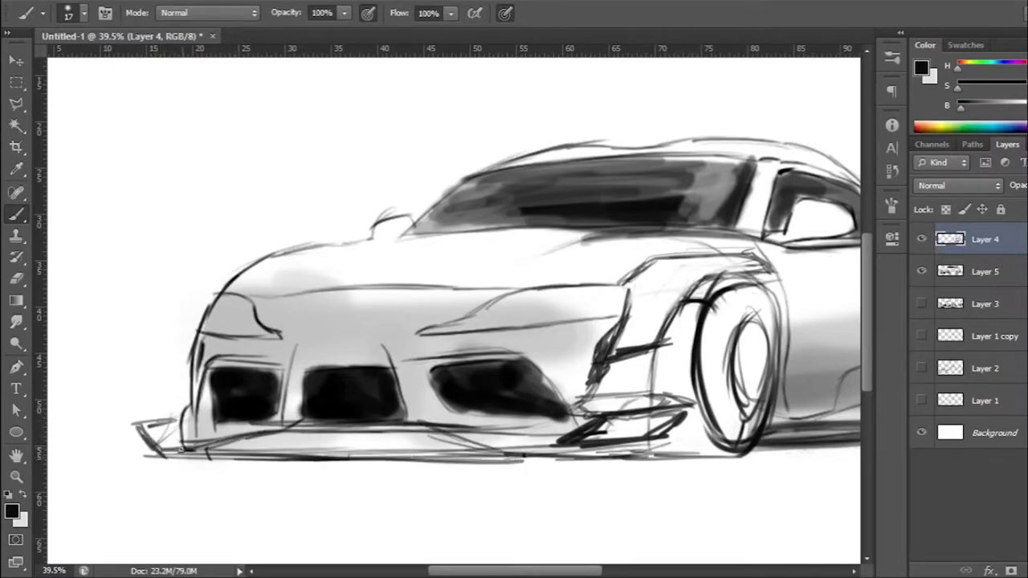
left_click_drag(133, 434, 498, 457)
left_click_drag(193, 450, 431, 435)
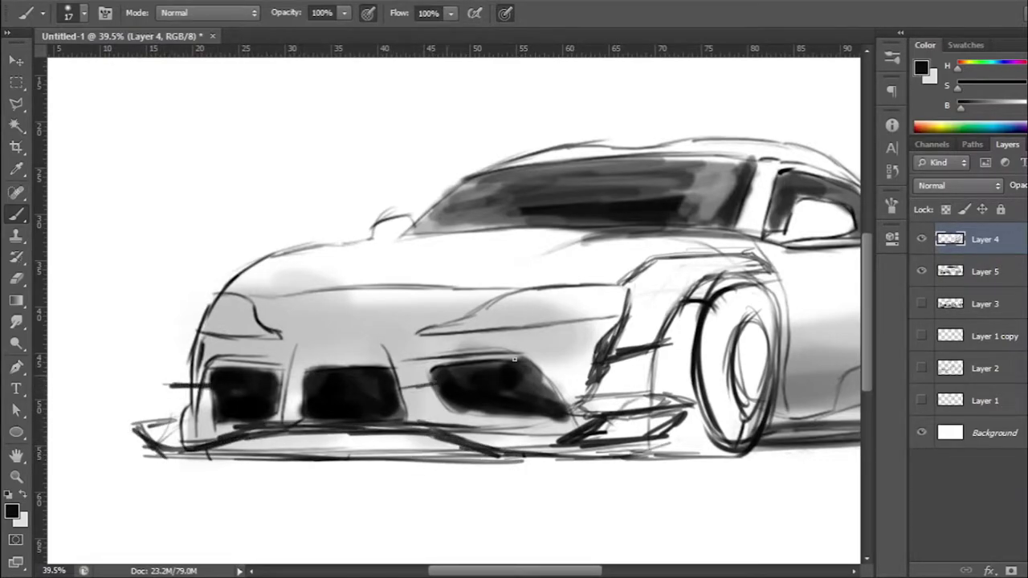
left_click(379, 285, "alt")
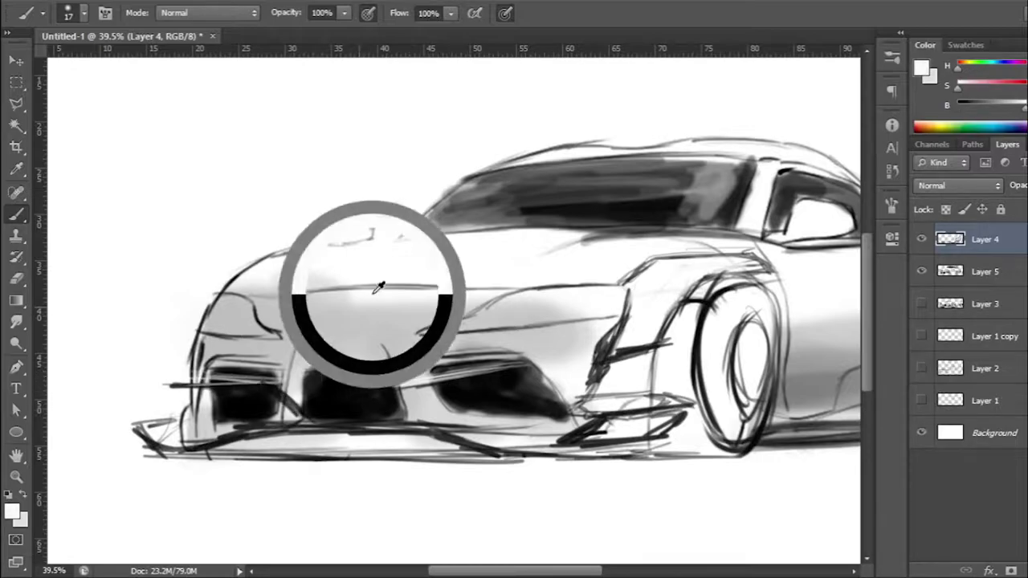
left_click_drag(305, 422, 397, 377)
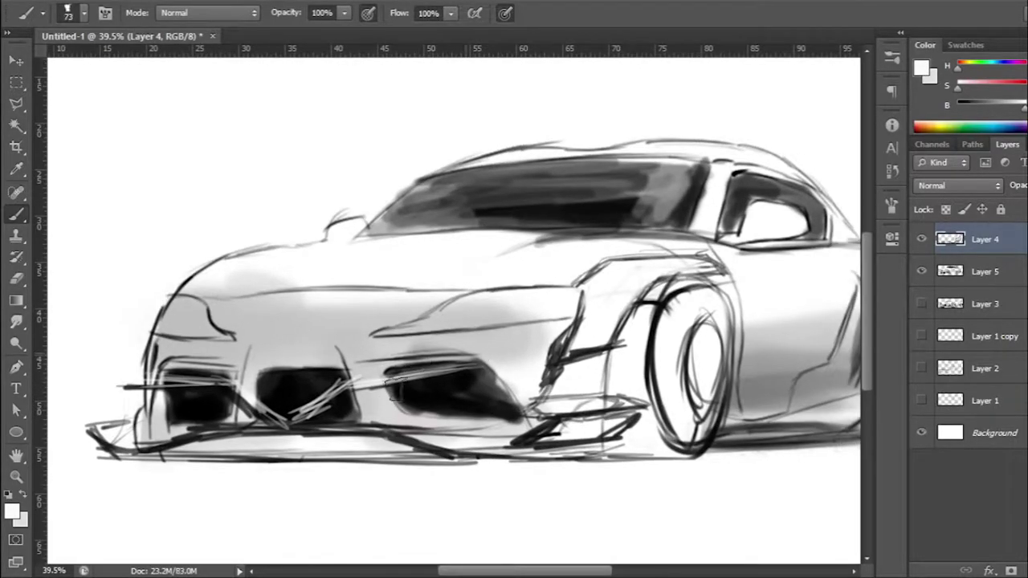
Step: Repaint the lower grille with dark strokes over the white streaks
key("x")
mouse_move(466, 393)
left_mouse_down()
mouse_move(353, 401)
mouse_move(454, 402)
left_mouse_up()
mouse_move(353, 410)
left_mouse_down()
mouse_move(425, 389)
mouse_move(181, 422)
mouse_move(358, 414)
left_mouse_up()
left_click_drag(214, 409, 474, 397)
Step: Erase the middle grille area clean so it reads as solid black
scroll(427, 389, "up", 2)
key("x")
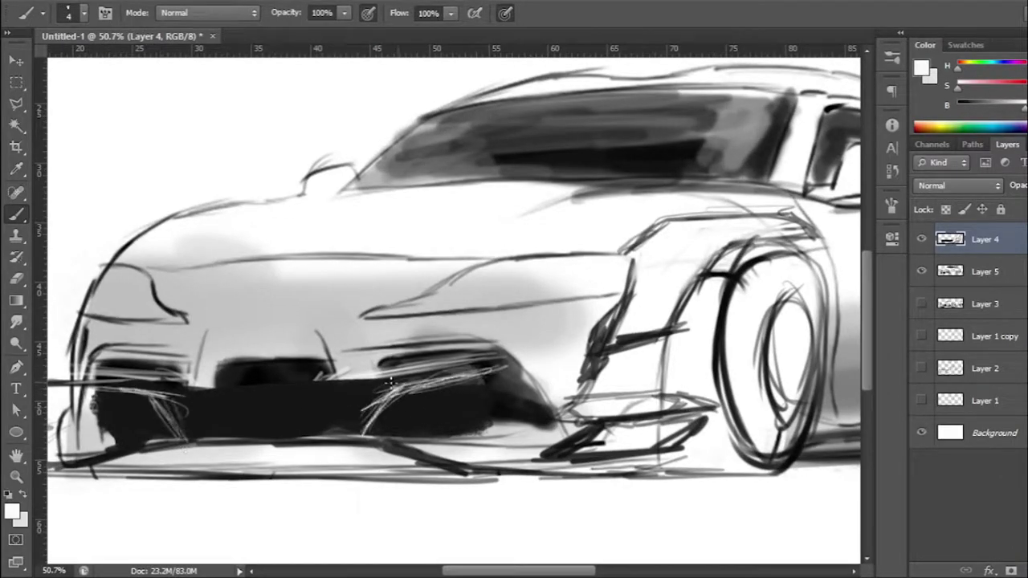
scroll(191, 412, "down", 2)
scroll(265, 386, "up", 4)
key("e")
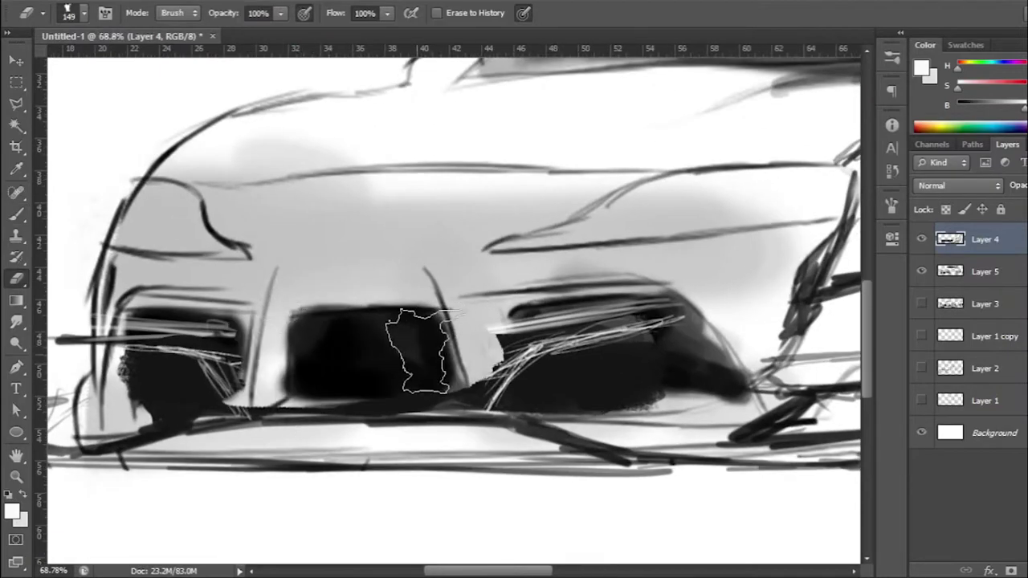
left_click_drag(386, 345, 450, 361)
key("b")
Step: Paint a thick black ground shadow along the bottom edge under the car
scroll(450, 362, "down", 2)
scroll(340, 344, "down", 2)
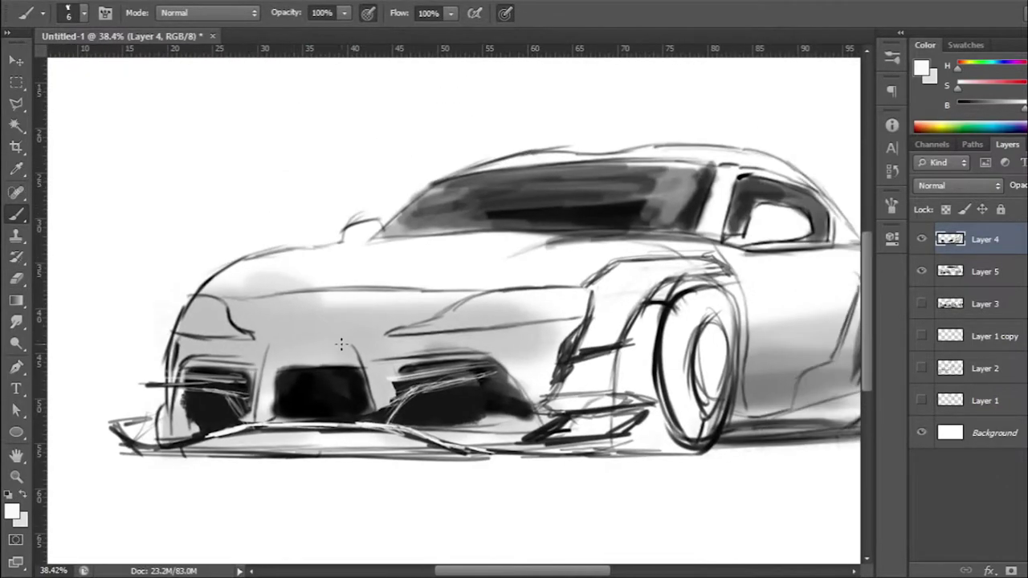
key("x")
left_click_drag(185, 440, 667, 455)
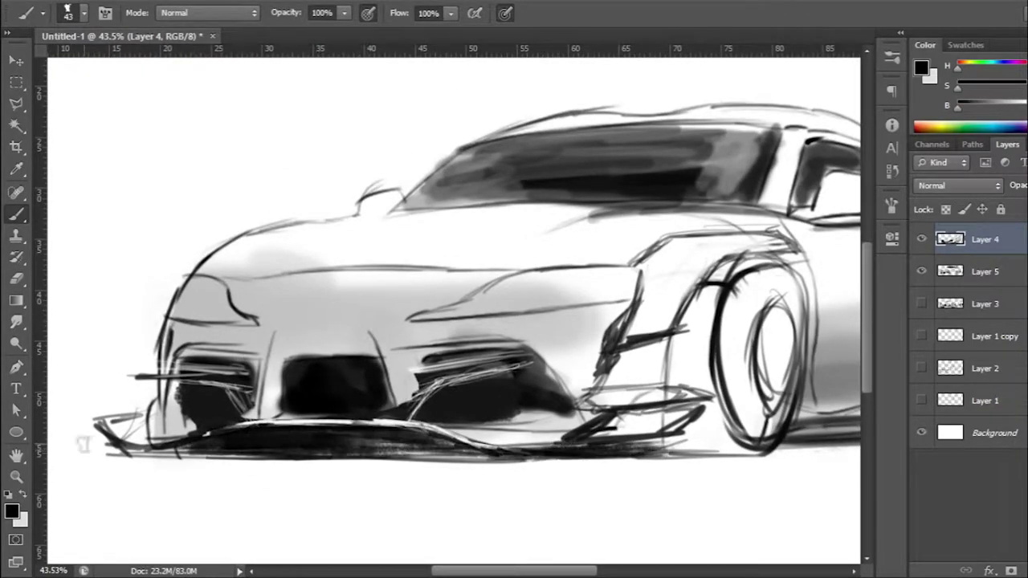
left_click_drag(84, 445, 257, 451)
scroll(274, 382, "up", 1)
scroll(273, 382, "down", 1)
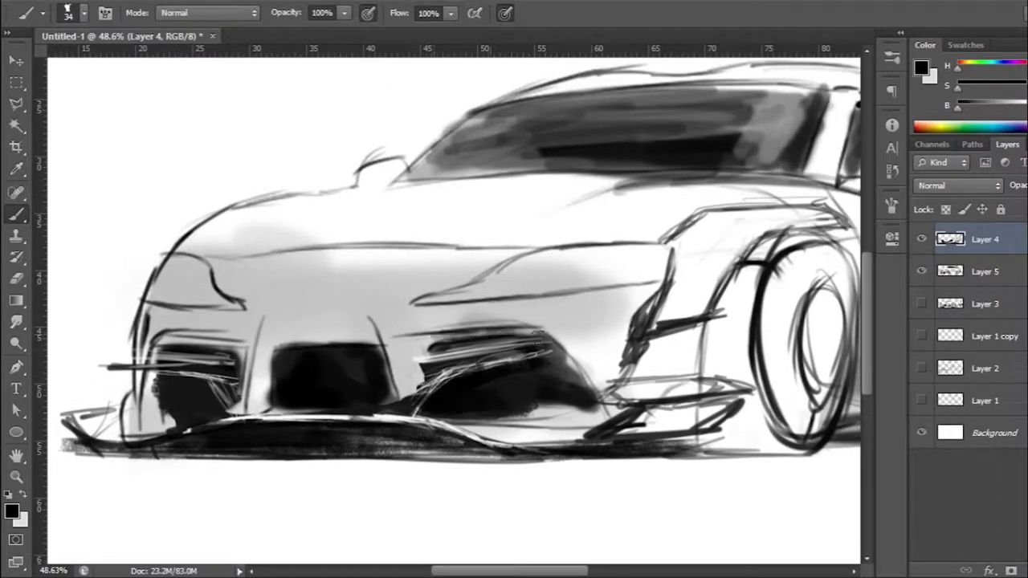
Step: Add dark strokes over the right headlight and the lower body edge
mouse_move(515, 337)
left_mouse_down()
mouse_move(595, 402)
mouse_move(410, 342)
mouse_move(394, 350)
mouse_move(610, 329)
left_mouse_up()
key("x")
key("x")
scroll(470, 343, "up", 3)
key("[")
key("[")
key("[")
left_click_drag(410, 354, 610, 377)
left_click_drag(418, 402, 594, 386)
left_click_drag(450, 490, 623, 487)
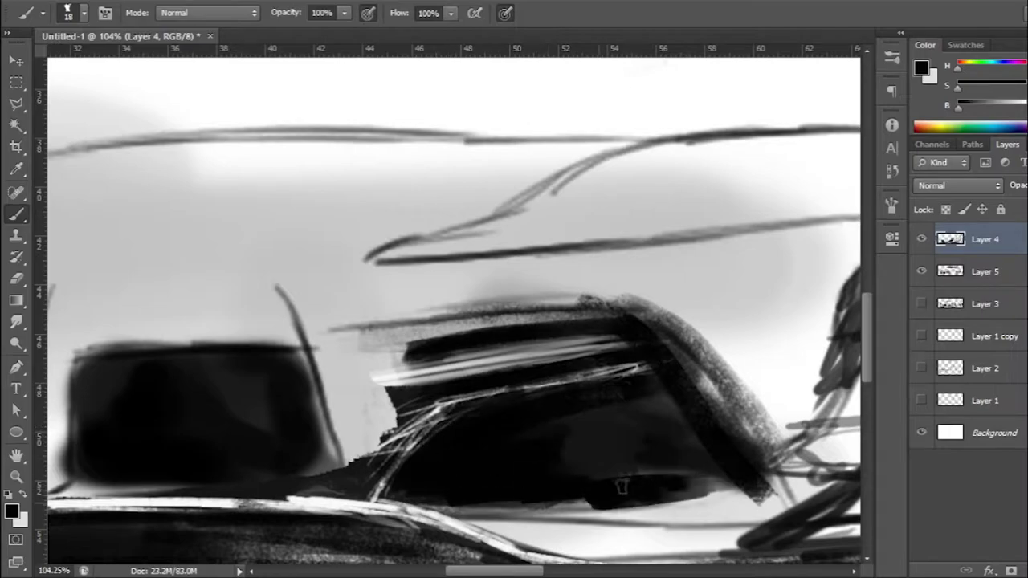
scroll(623, 486, "down", 2)
scroll(563, 385, "up", 1)
Step: Try a light X on the intake, cover it in dark, then add light horizontal headlight streaks
key("x")
left_click_drag(587, 336, 499, 438)
left_click_drag(474, 359, 649, 419)
scroll(602, 391, "up", 1)
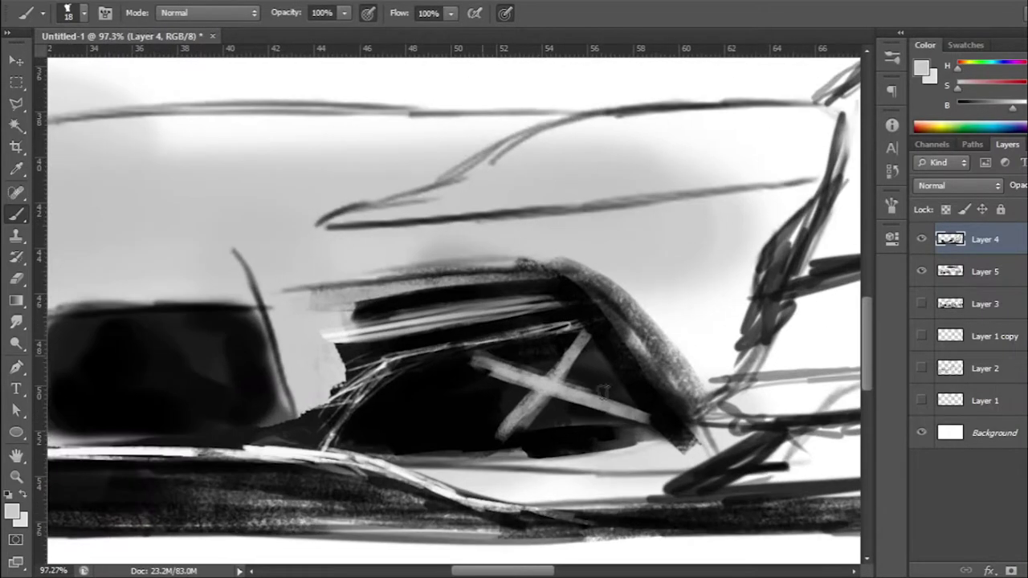
key("x")
left_click_drag(486, 361, 610, 418)
key("x")
left_click_drag(466, 390, 599, 373)
scroll(514, 394, "down", 5)
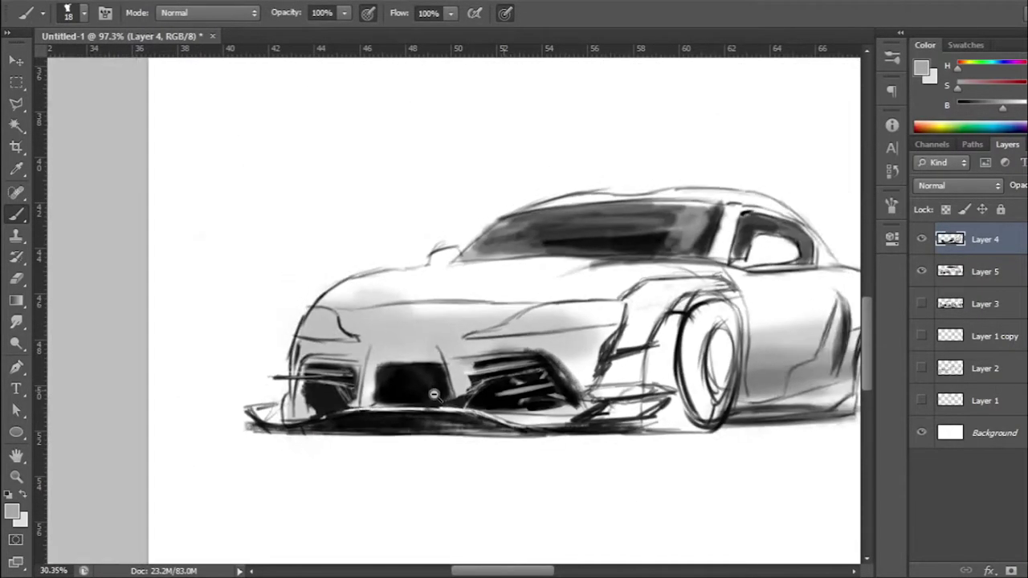
scroll(514, 393, "up", 5)
scroll(642, 411, "down", 5)
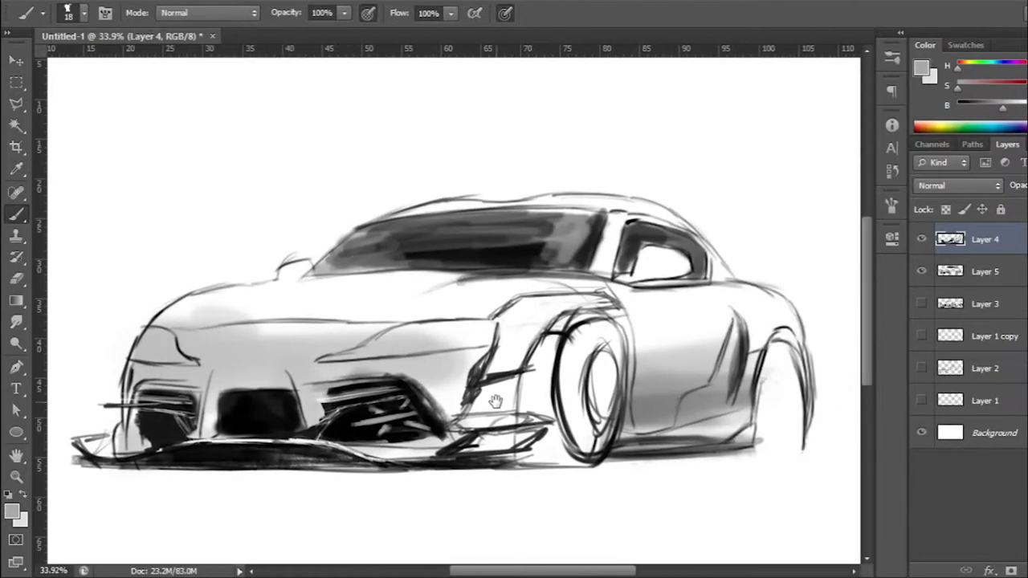
scroll(514, 394, "up", 6)
Step: Shade the headlight edge with alternating light and dark strokes
key("]")
key("]")
key("]")
left_click_drag(418, 354, 514, 490)
left_click_drag(450, 370, 522, 414)
key("x")
left_click_drag(627, 346, 562, 506)
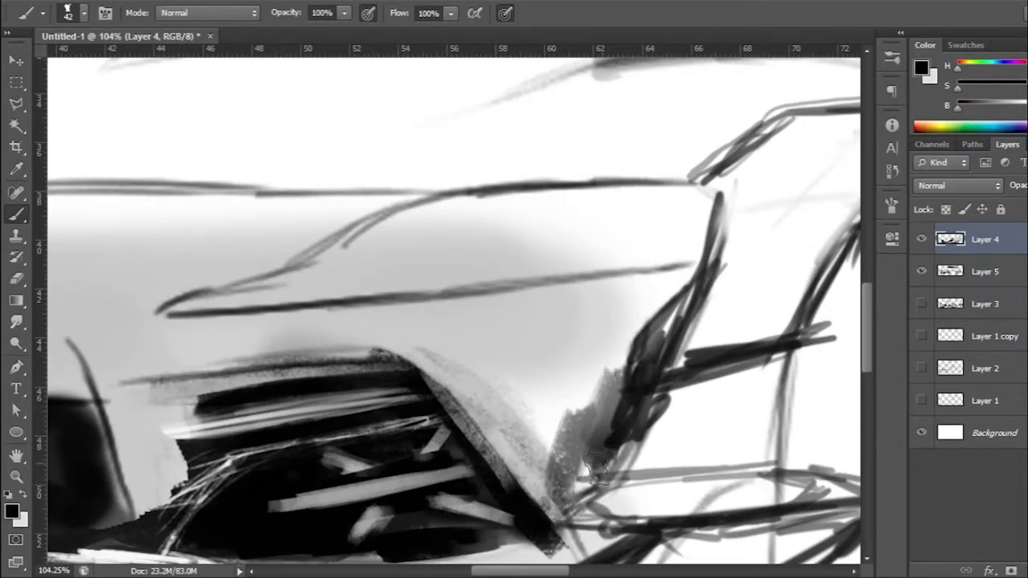
key("x")
left_click_drag(707, 225, 587, 490)
scroll(643, 385, "down", 3)
key("[")
key("[")
key("[")
scroll(514, 322, "down", 1)
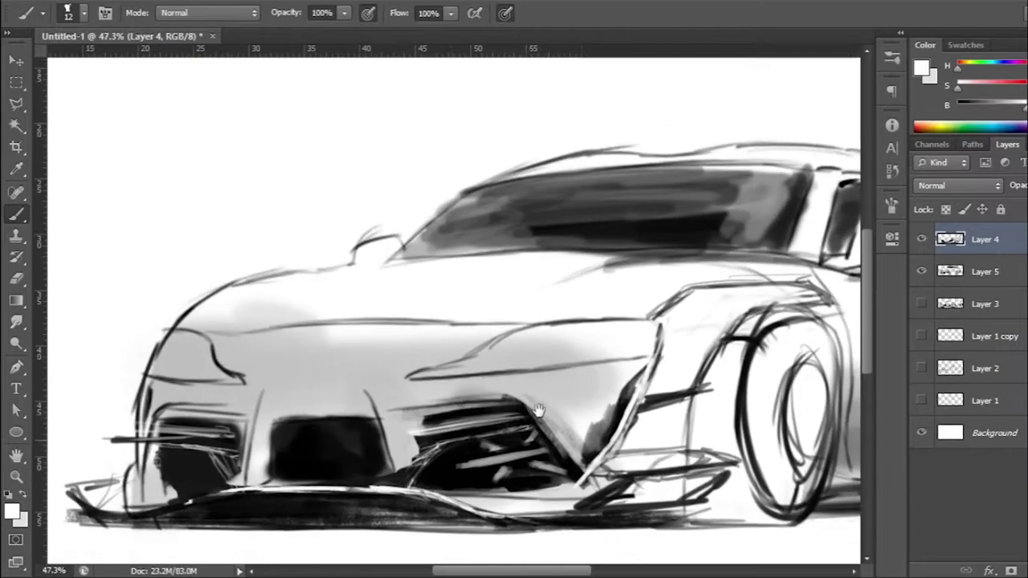
scroll(514, 322, "up", 2)
Step: Bring the rear wheel into view and paint a thick black side skirt along the sill
left_click_drag(835, 450, 587, 381)
mouse_move(458, 414)
left_mouse_down()
mouse_move(643, 398)
mouse_move(683, 365)
left_mouse_up()
left_click_drag(611, 386, 651, 389)
Step: Paint a second dark stroke under the side skirt and add thin white slash stripes
left_click_drag(438, 440, 687, 427)
scroll(563, 402, "down", 3)
scroll(562, 386, "up", 4)
key("x")
key("[")
key("[")
key("[")
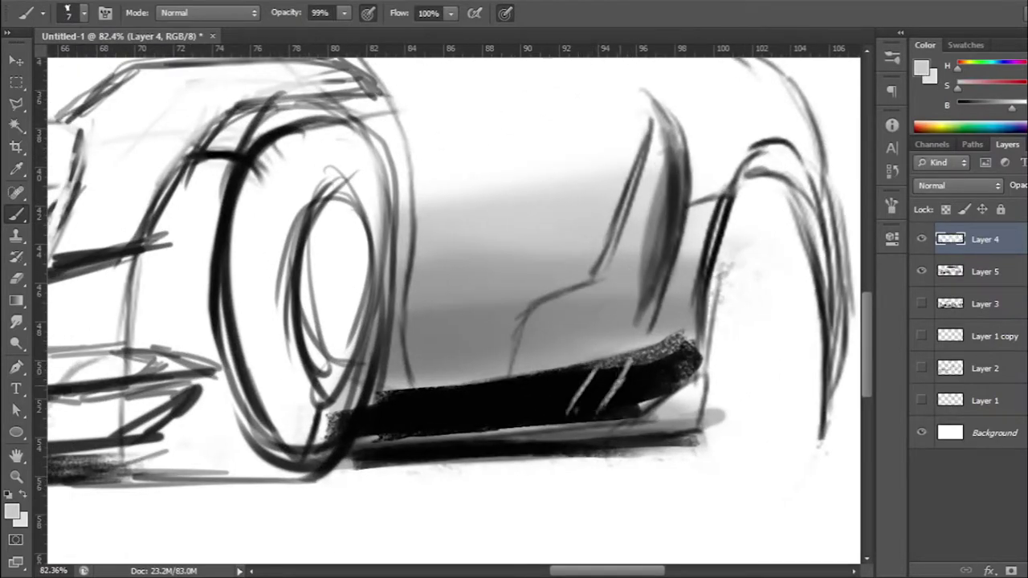
scroll(611, 365, "up", 1)
scroll(611, 385, "down", 3)
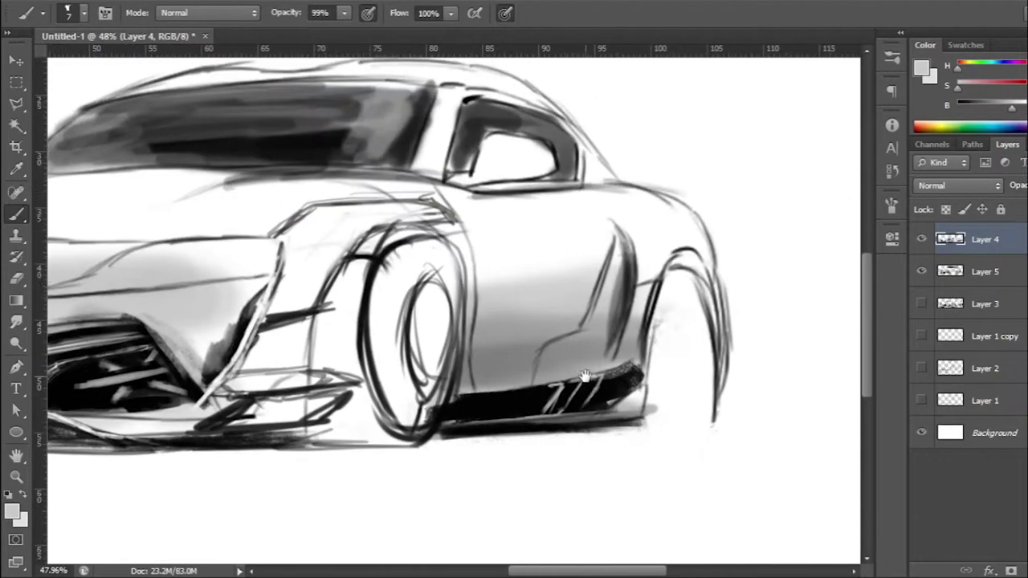
scroll(619, 402, "up", 2)
key("x")
key("bracketright")
key("bracketright")
key("bracketright")
Step: Paint a grey patch and a grey intake shape above the side skirt
left_click_drag(472, 419, 601, 395)
scroll(595, 394, "down", 1)
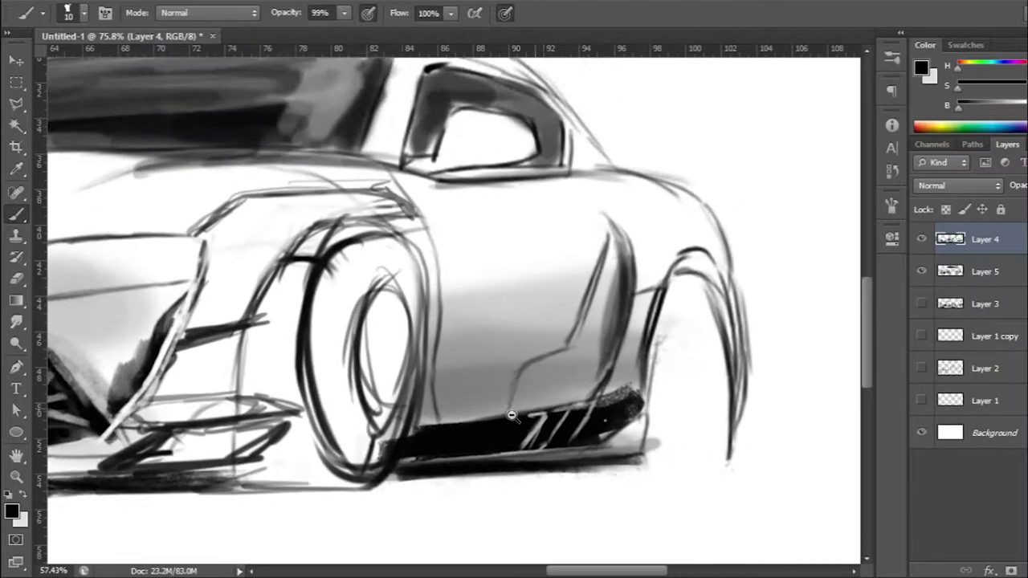
left_click(592, 394, "alt")
mouse_move(522, 417)
left_mouse_down()
mouse_move(594, 377)
mouse_move(609, 308)
mouse_move(588, 378)
left_mouse_up()
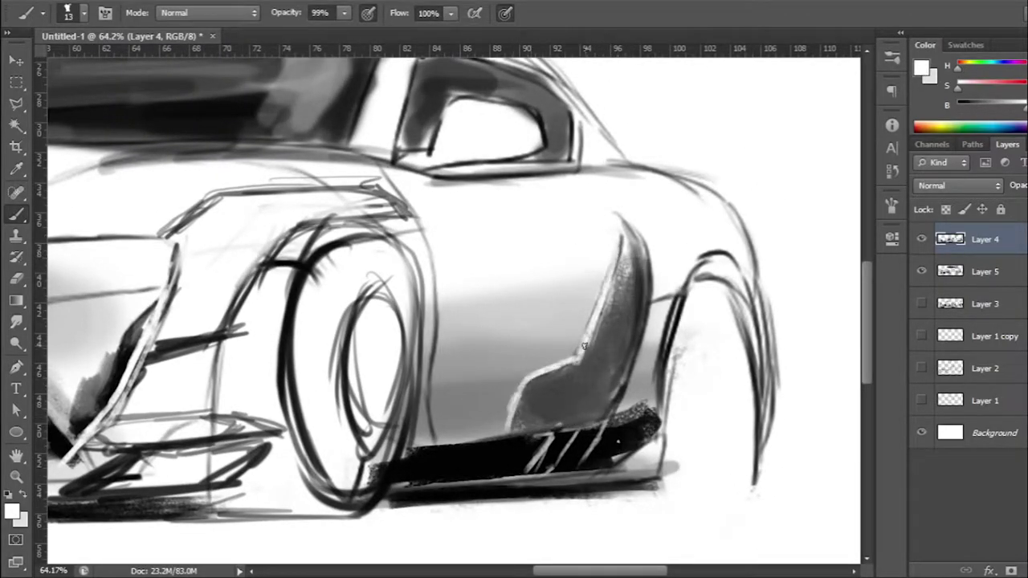
Step: Paint a dark intake in the rear fender ahead of the rear wheel, with a lighter edge
left_click_drag(634, 257, 619, 398)
scroll(618, 361, "down", 2)
scroll(619, 362, "up", 2)
left_click(604, 298, "alt")
left_click_drag(618, 257, 622, 370)
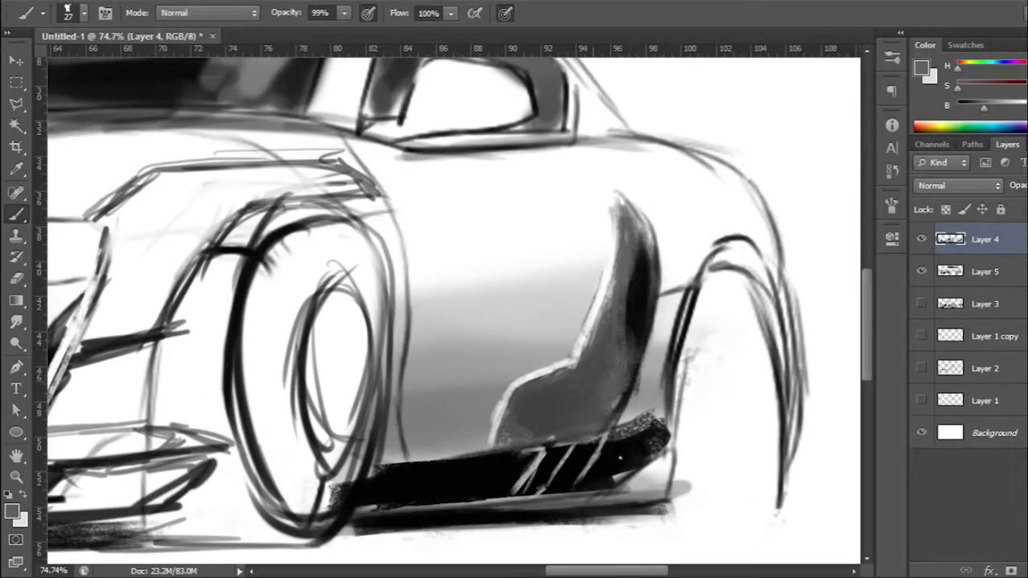
left_click_drag(619, 241, 611, 402)
scroll(562, 361, "down", 2)
scroll(563, 361, "up", 3)
left_click_drag(683, 314, 544, 385)
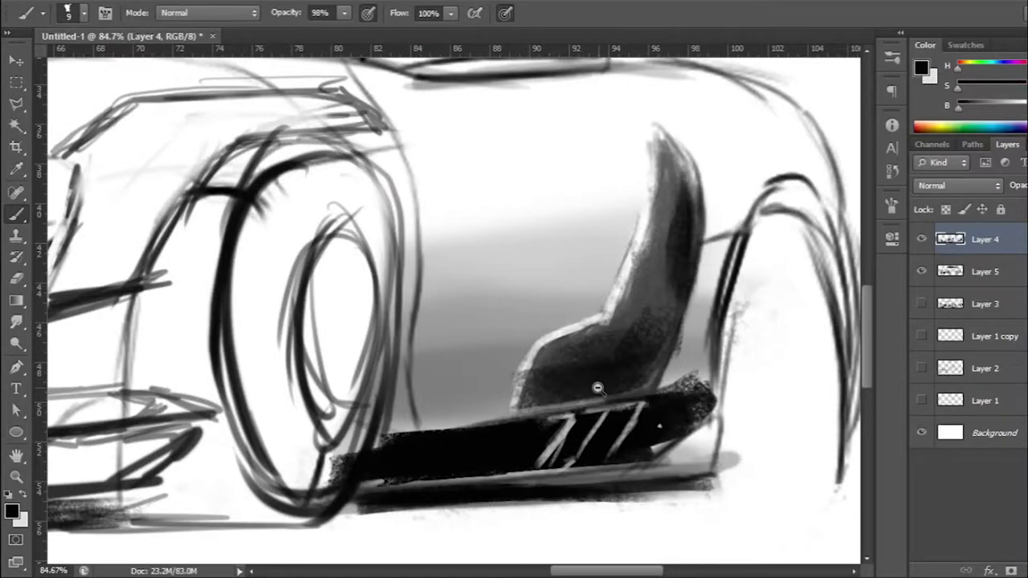
scroll(598, 388, "down", 2)
scroll(598, 388, "up", 3)
left_click_drag(571, 392, 687, 375)
Step: Add a grey tip at the skirt's rear end and darken the skirt's bottom edge
left_click(659, 434, "alt")
left_click_drag(563, 414, 631, 410)
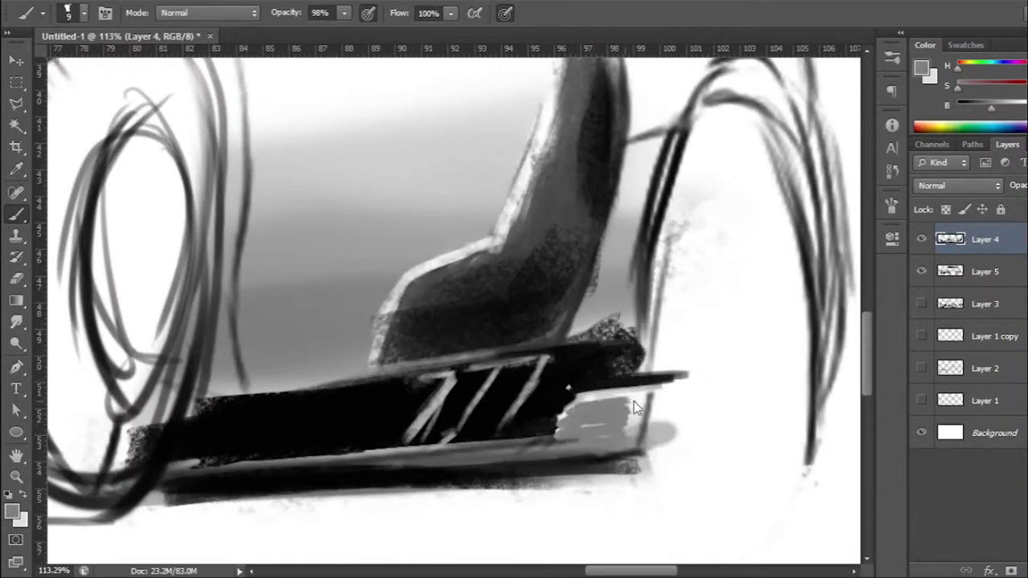
left_click(563, 446, "alt")
left_click_drag(659, 447, 564, 455)
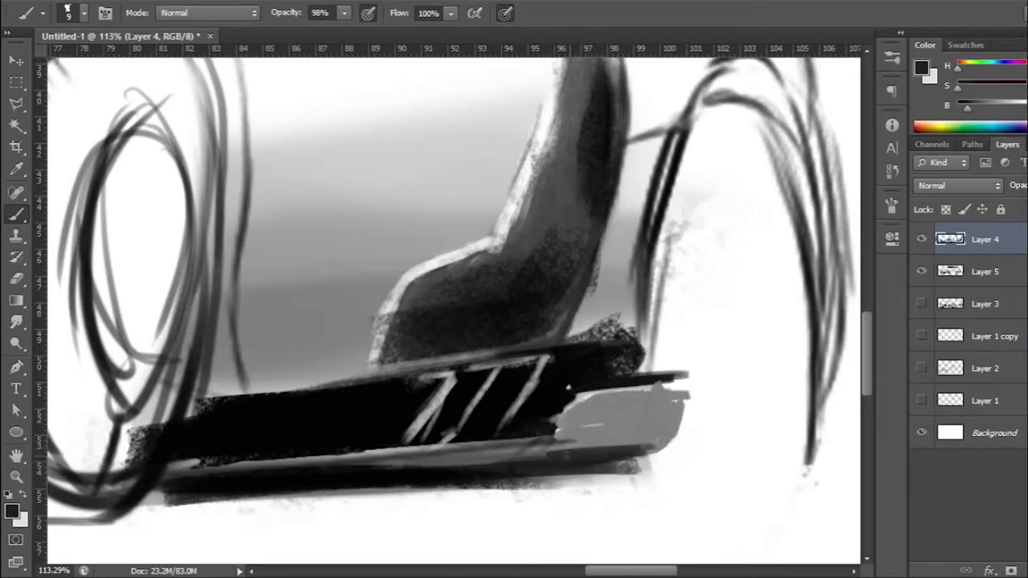
left_click_drag(273, 450, 170, 446)
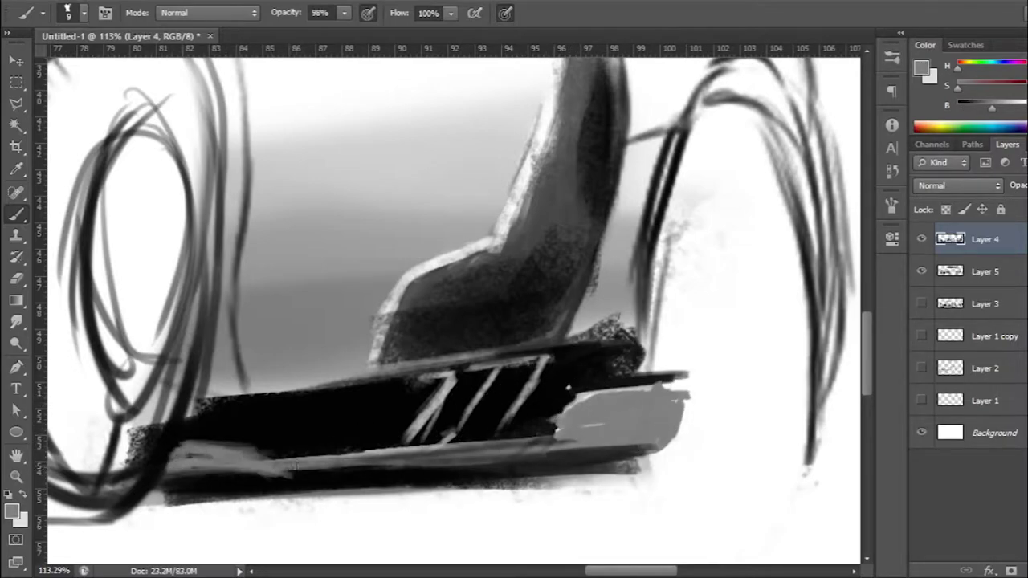
left_click(402, 450, "alt")
left_click_drag(265, 470, 466, 458)
scroll(421, 435, "down", 3)
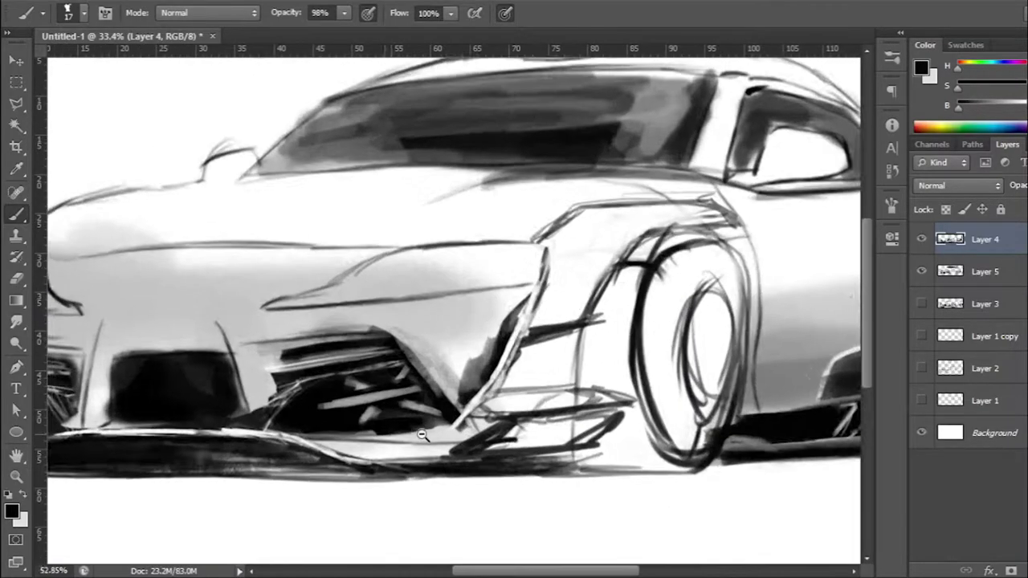
scroll(422, 435, "down", 2)
scroll(610, 335, "up", 3)
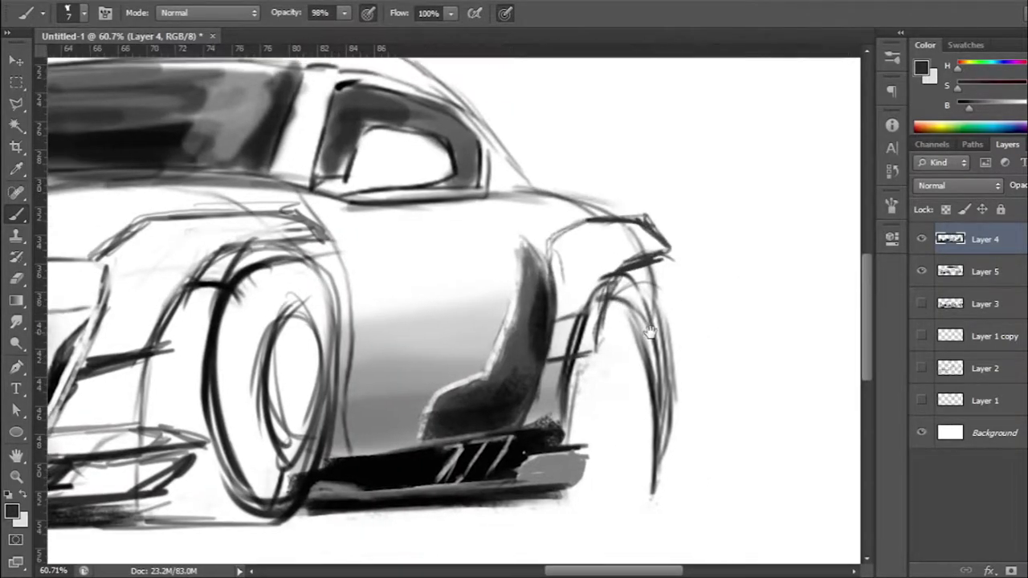
Step: Draw rim ellipses in the rear wheel and fill both wheel centres dark with a larger brush
mouse_move(707, 281)
left_mouse_down()
mouse_move(645, 236)
mouse_move(616, 371)
mouse_move(643, 281)
mouse_move(659, 458)
left_mouse_up()
key("x")
mouse_move(635, 289)
left_mouse_down()
mouse_move(616, 352)
mouse_move(671, 438)
left_mouse_up()
key("bracketright")
key("bracketright")
left_click_drag(667, 314, 666, 438)
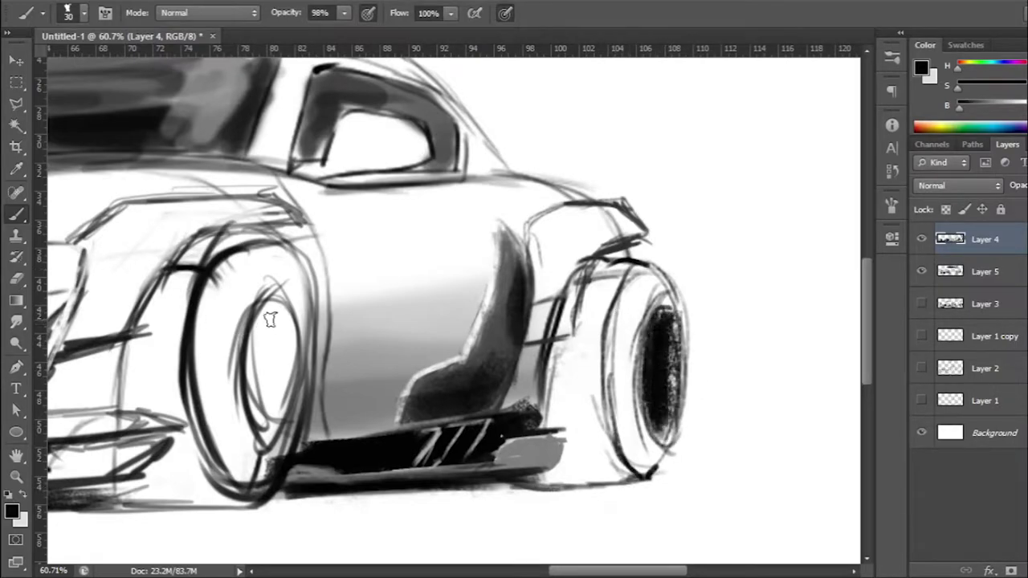
mouse_move(269, 318)
left_mouse_down()
mouse_move(250, 398)
mouse_move(277, 418)
mouse_move(496, 401)
left_mouse_up()
mouse_move(345, 482)
left_mouse_down()
mouse_move(426, 434)
mouse_move(376, 477)
mouse_move(470, 482)
left_mouse_up()
key("x")
left_click_drag(470, 474, 418, 358)
Step: Darken the front wheel arch and the front bumper corner with black strokes
left_click_drag(374, 332, 353, 386)
scroll(362, 362, "down", 2)
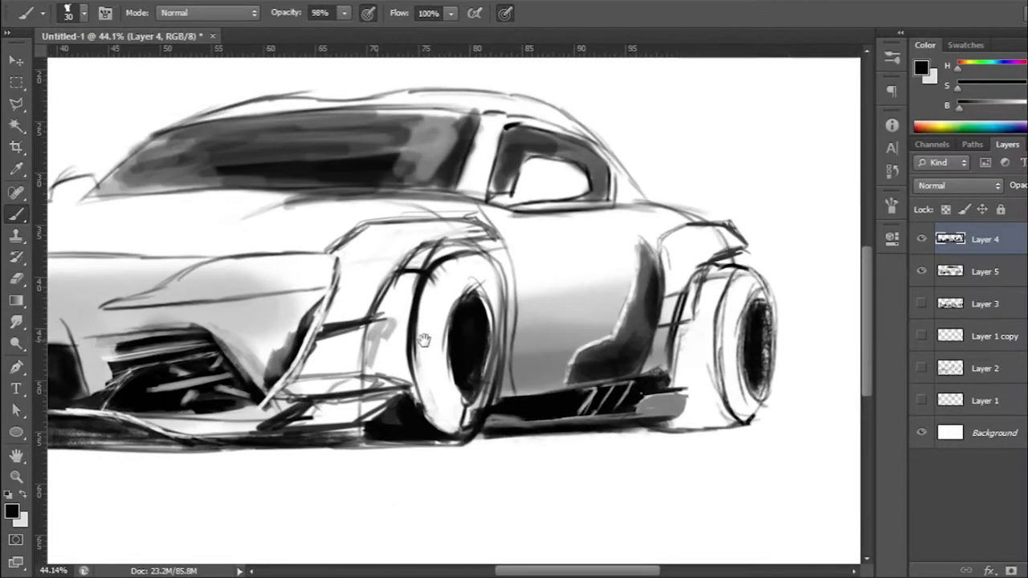
scroll(442, 321, "up", 1)
left_click_drag(554, 281, 502, 386)
key("x")
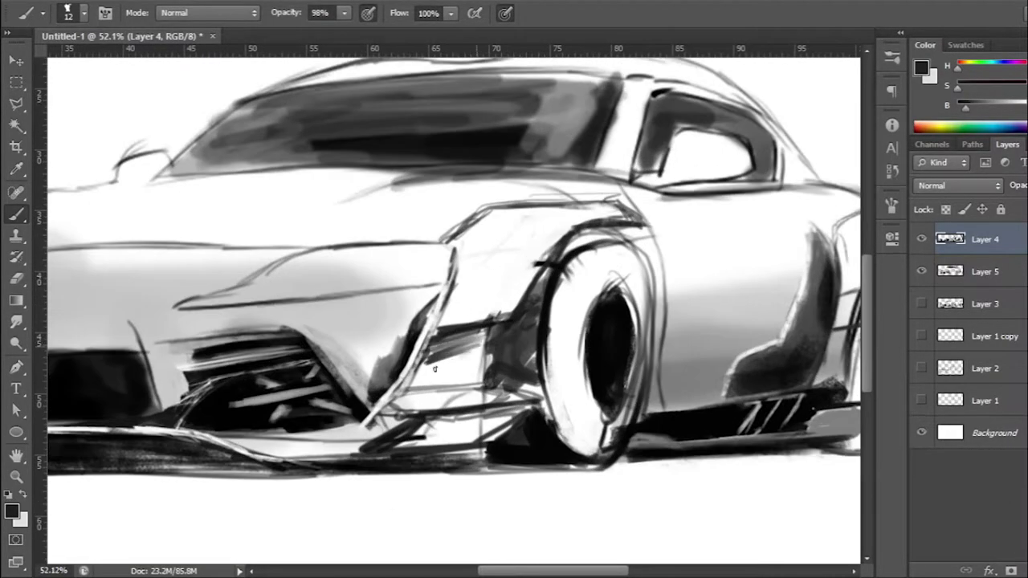
left_click_drag(482, 337, 386, 442)
left_click_drag(402, 321, 554, 305)
scroll(499, 426, "down", 1)
mouse_move(601, 425)
left_mouse_down()
mouse_move(499, 426)
mouse_move(538, 410)
left_mouse_up()
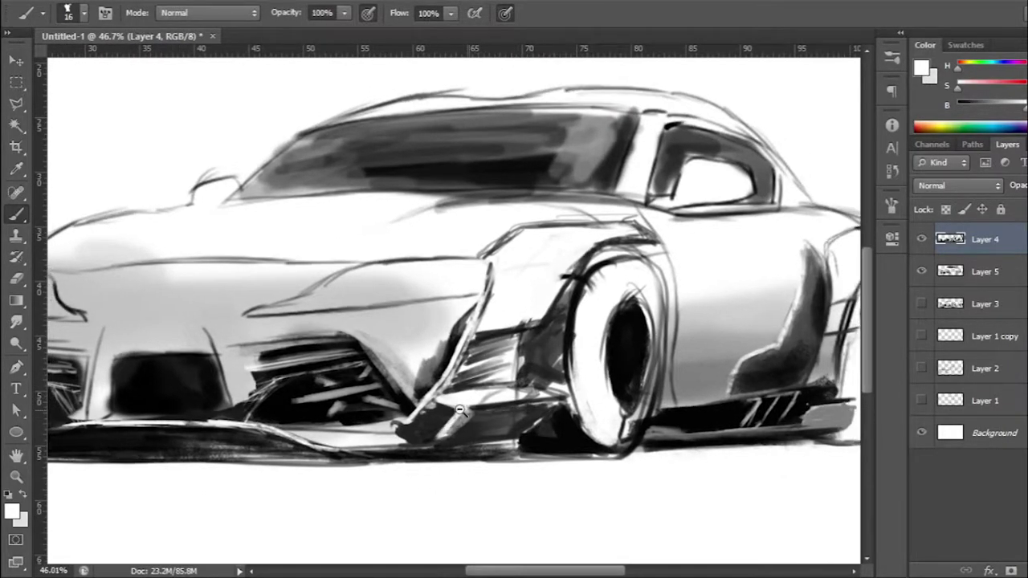
scroll(185, 418, "down", 2)
scroll(185, 414, "up", 3)
key("x")
left_click_drag(178, 406, 192, 450)
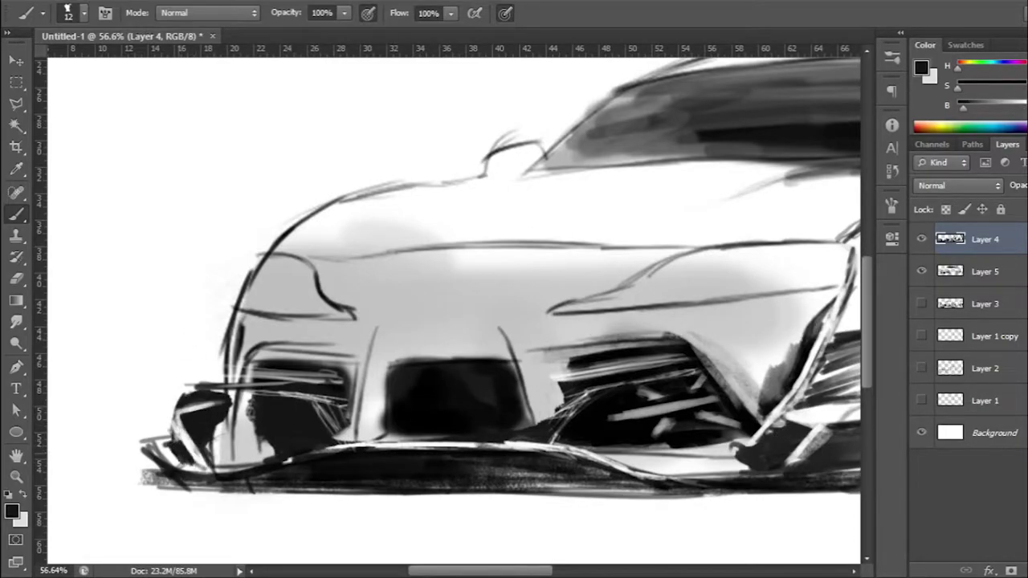
Step: Sample light grey from the bumper and paint an X over the left front intake
scroll(241, 469, "down", 3)
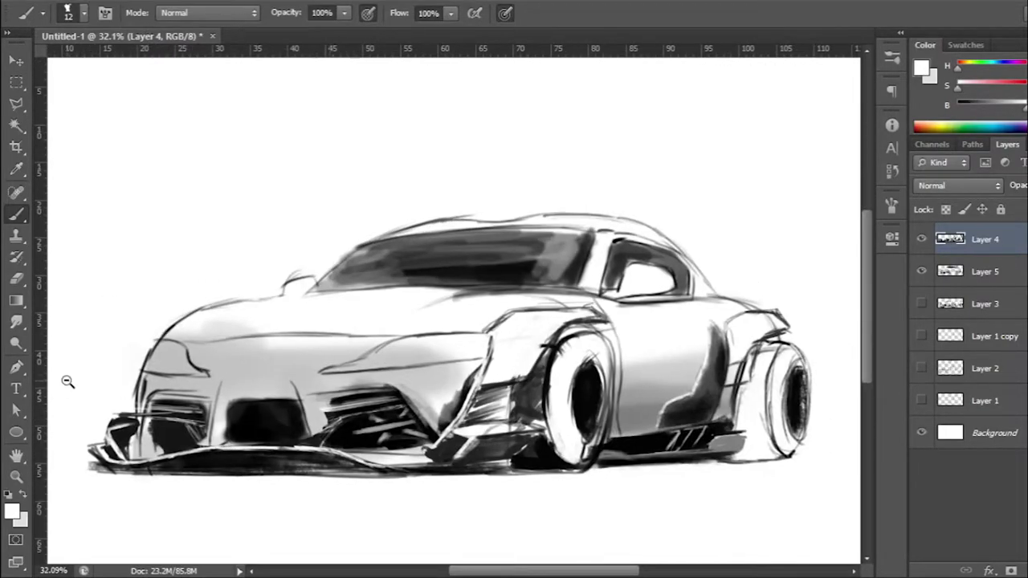
scroll(68, 382, "up", 3)
key("x")
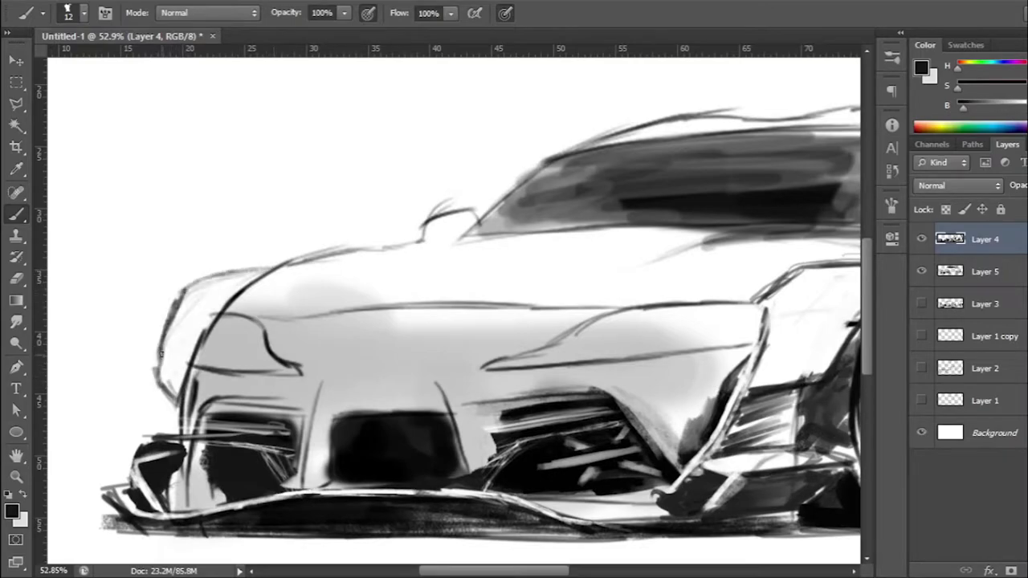
scroll(161, 353, "up", 1)
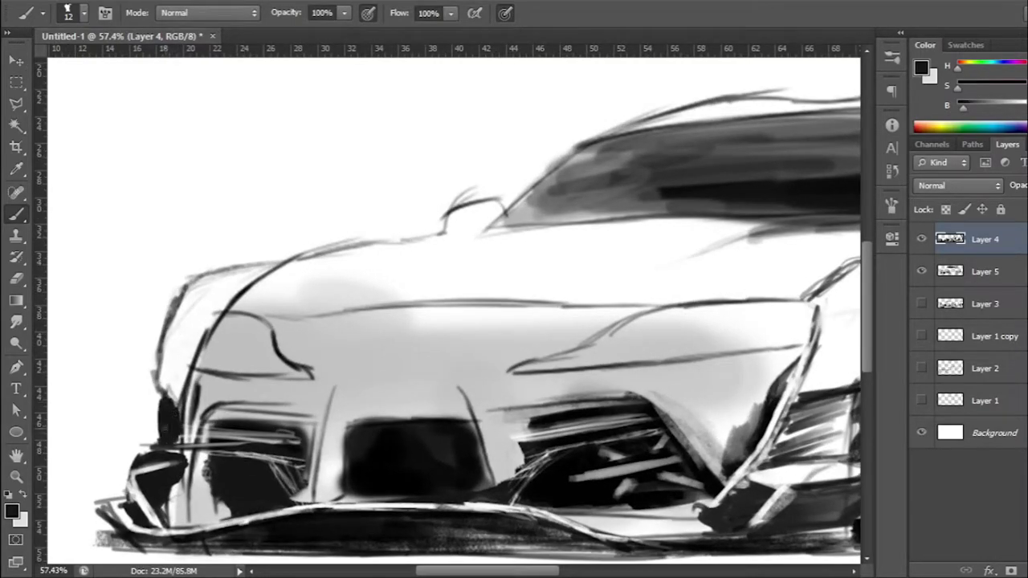
left_click(260, 335, "alt")
scroll(201, 385, "up", 2)
scroll(161, 418, "down", 3)
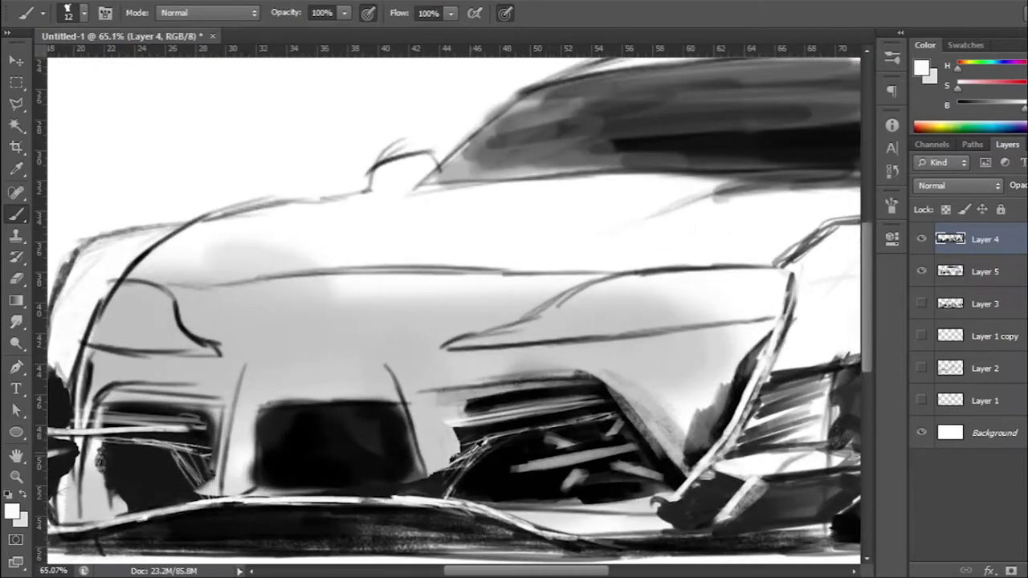
scroll(121, 450, "up", 3)
left_click_drag(101, 447, 165, 496)
left_click_drag(161, 452, 104, 502)
key("d")
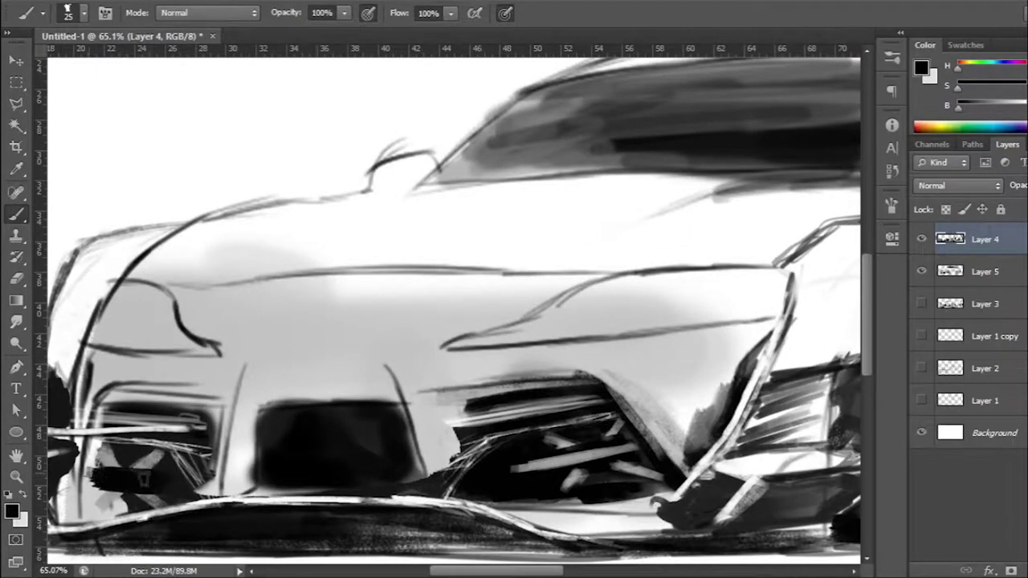
Step: Undo the last grey stroke and redraw a darker stroke across the intake
scroll(89, 486, "down", 2)
scroll(89, 486, "down", 2)
scroll(89, 487, "up", 5)
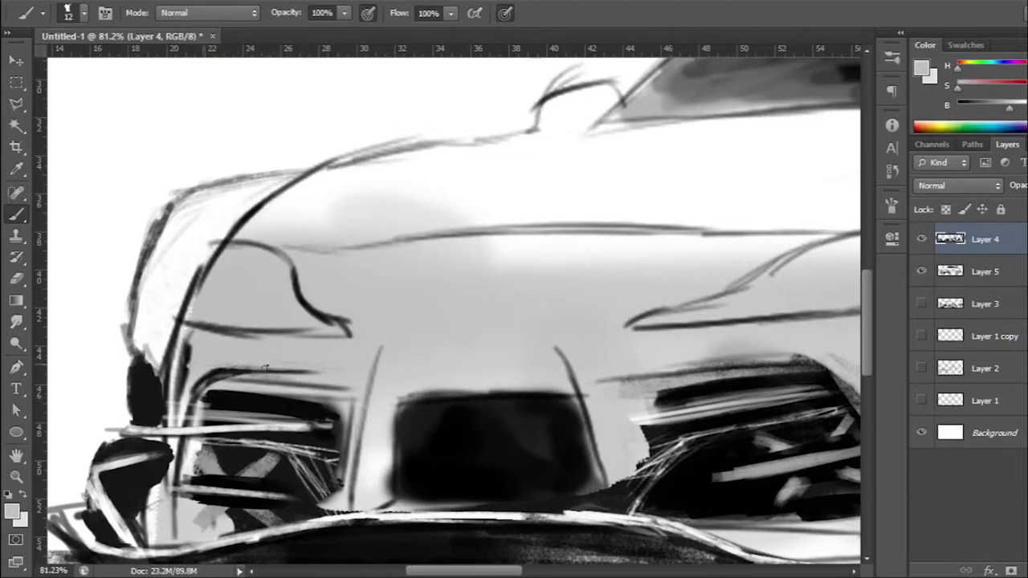
key("ctrl+z")
key("d")
left_click_drag(191, 374, 345, 377)
Step: Paint light grey along the tops of the right intake and the grille
left_click(455, 307, "alt")
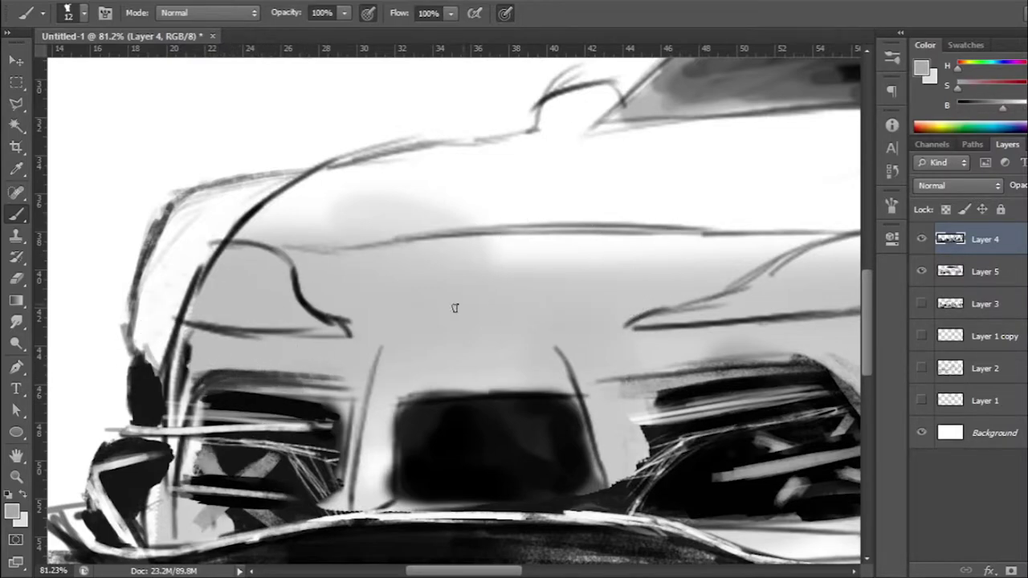
left_click_drag(618, 374, 755, 353)
scroll(723, 354, "right", 3)
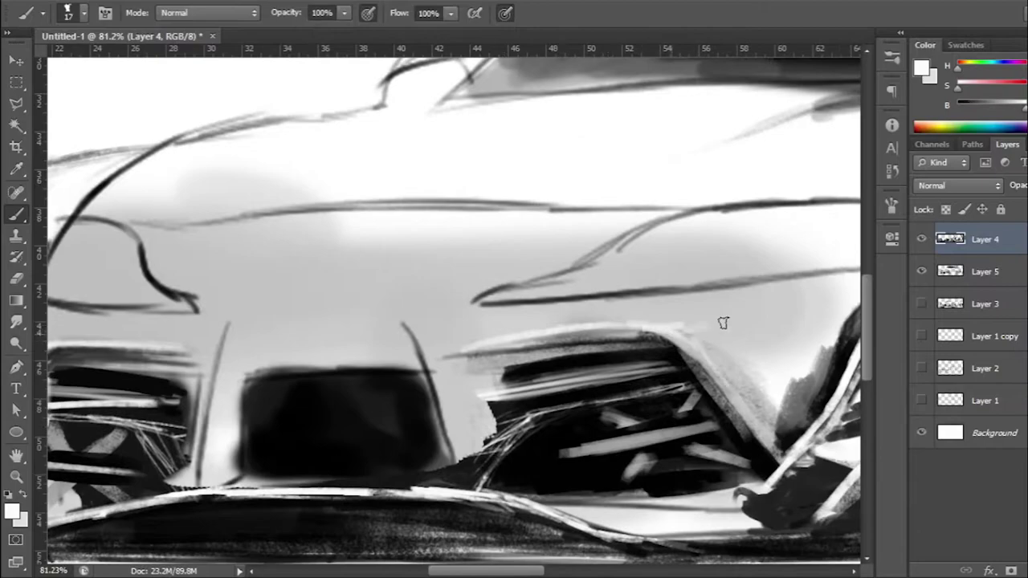
left_click_drag(667, 329, 787, 281)
key("bracketright")
scroll(583, 332, "right", 2)
mouse_move(546, 337)
left_mouse_down()
mouse_move(683, 313)
mouse_move(493, 328)
left_mouse_up()
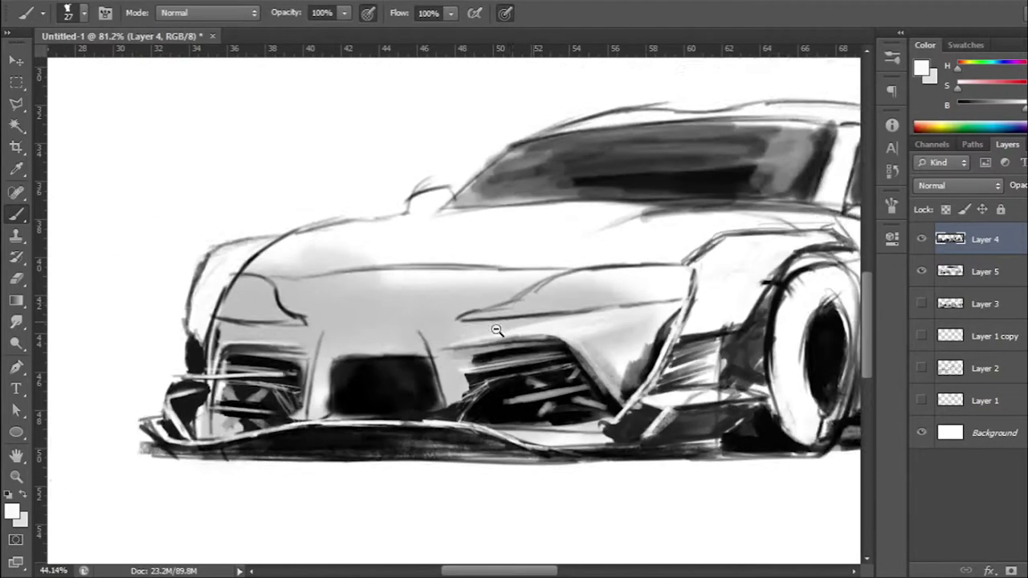
Step: Touch up the grille with a dark left-edge stroke, white highlights and grey on top
key("d")
key("bracketright")
left_click_drag(148, 313, 145, 381)
key("x")
left_click_drag(209, 346, 305, 413)
left_click_drag(330, 338, 292, 469)
mouse_move(354, 426)
left_mouse_down()
mouse_move(420, 351)
mouse_move(378, 337)
mouse_move(466, 356)
mouse_move(370, 227)
mouse_move(462, 263)
mouse_move(434, 262)
left_mouse_up()
left_click(420, 351, "alt")
left_click(466, 356, "alt")
Step: Paint a bold black roofline along the windshield's upper edge
key("d")
left_click_drag(602, 254, 245, 279)
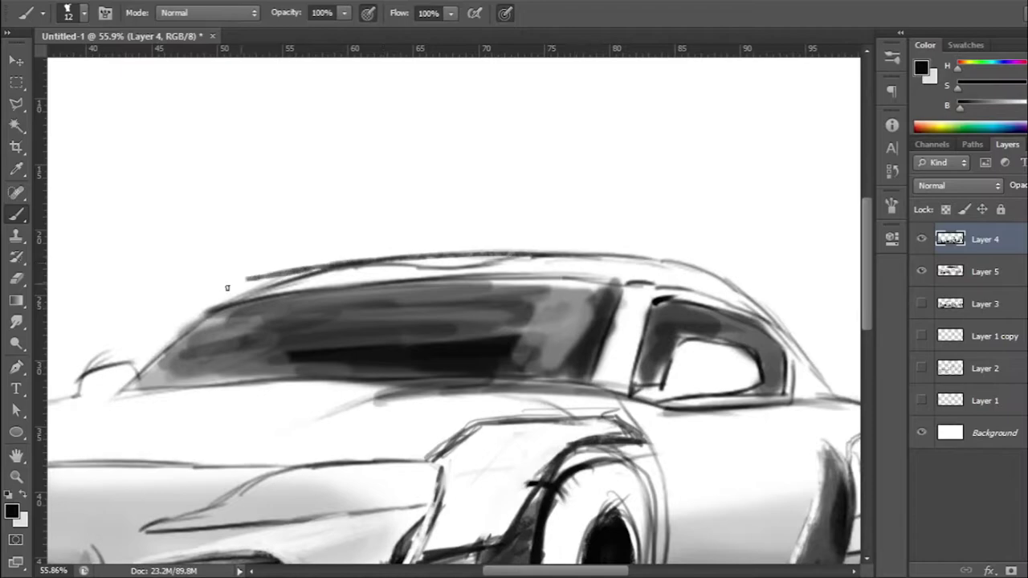
key("e")
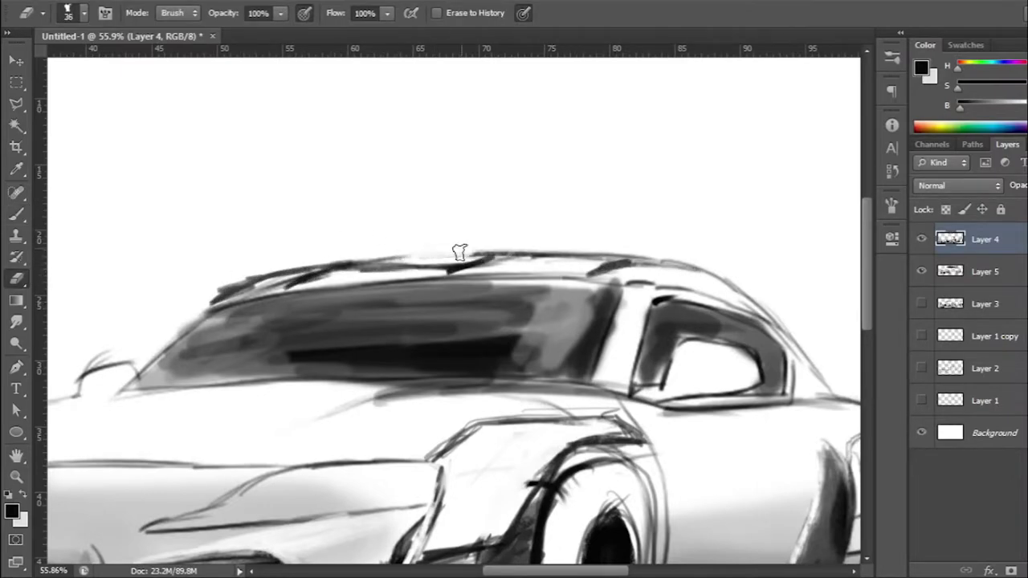
left_click_drag(459, 253, 361, 260)
key("b")
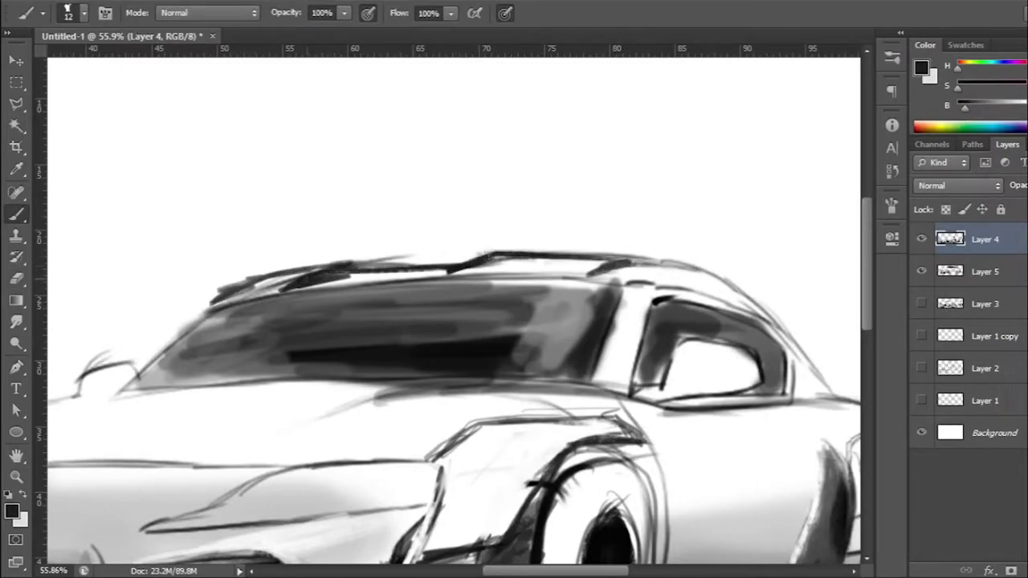
left_click_drag(207, 309, 543, 281)
Step: Block in the right headlight's tapered shape in solid black
scroll(342, 335, "down", 2)
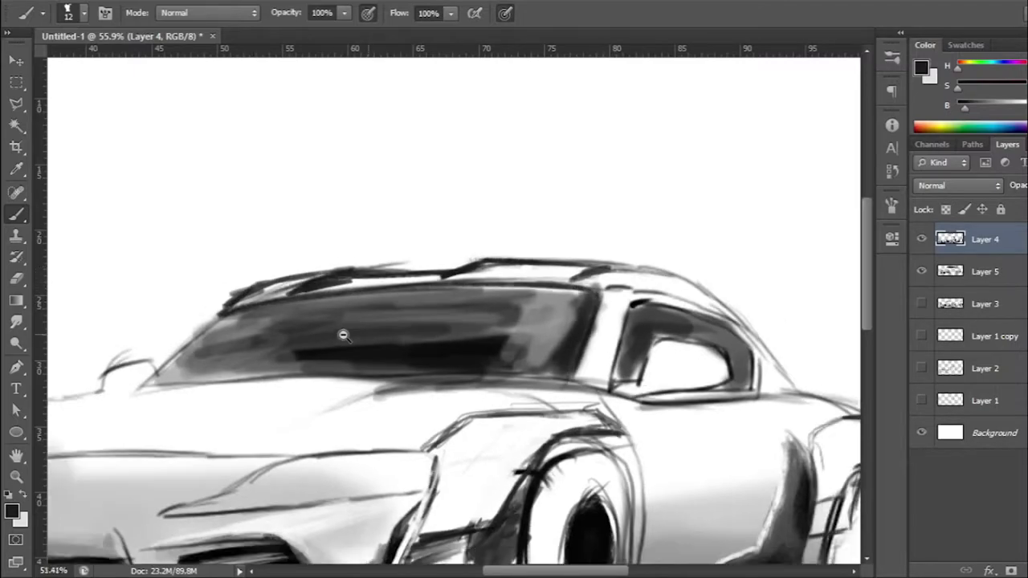
scroll(343, 335, "down", 2)
scroll(325, 323, "down", 2)
scroll(484, 344, "up", 1)
mouse_move(434, 346)
left_mouse_down()
mouse_move(574, 330)
mouse_move(378, 373)
mouse_move(532, 359)
left_mouse_up()
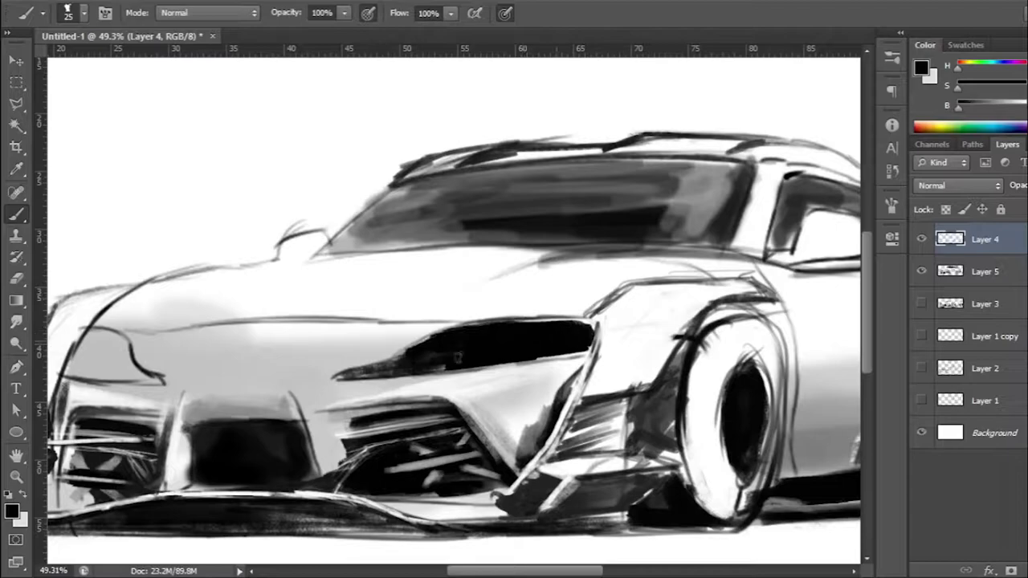
Step: Fill the left headlight solid black with repeated brush strokes
left_click_drag(447, 363, 338, 378)
scroll(401, 361, "up", 1)
scroll(402, 361, "up", 1)
left_click_drag(322, 314, 418, 353)
left_click_drag(289, 377, 482, 402)
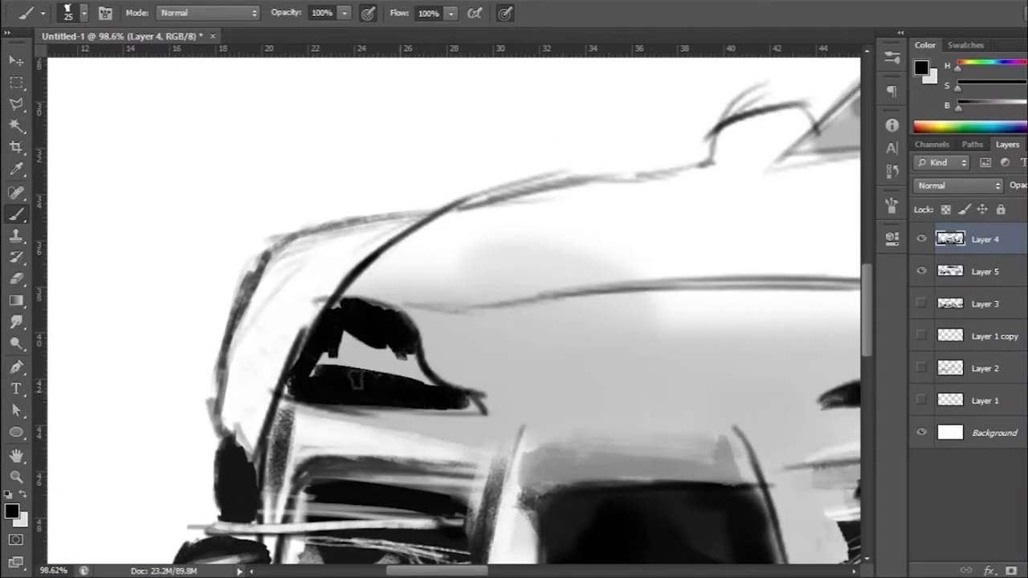
left_click_drag(314, 342, 466, 412)
left_click_drag(333, 310, 486, 410)
Step: At 100% zoom, draw thin white lamp outlines inside the headlights
key("x")
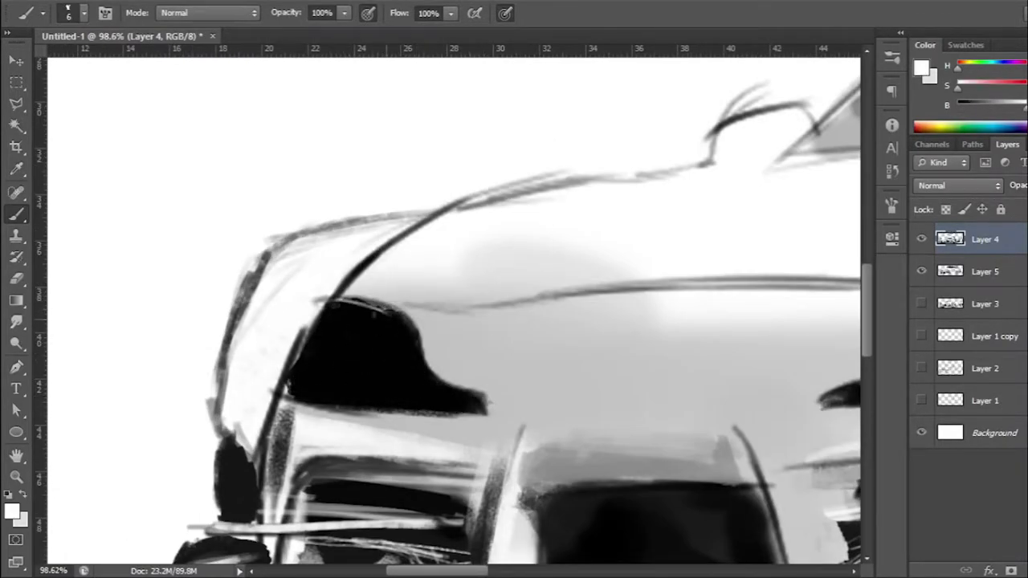
scroll(454, 310, "right", 5)
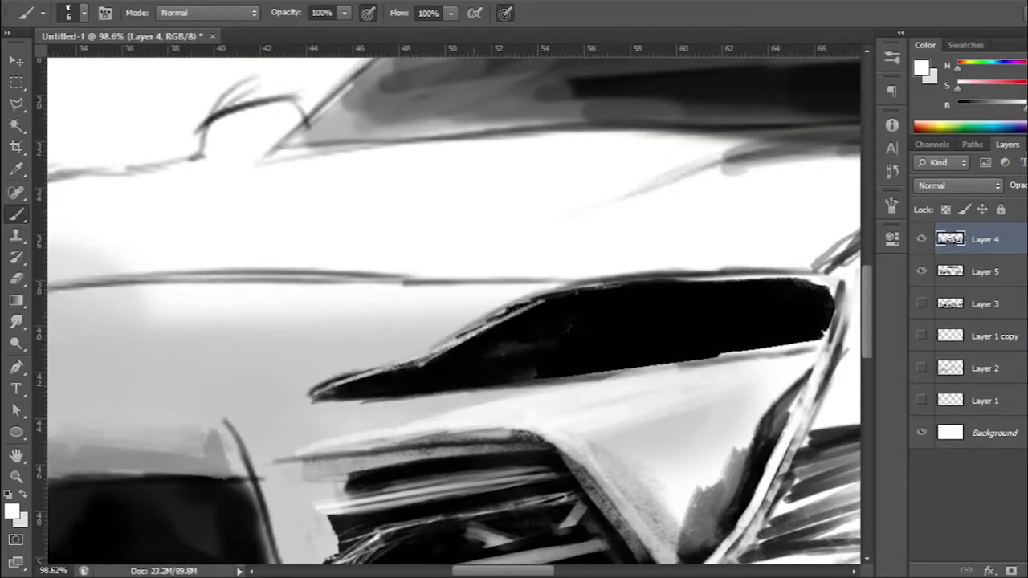
key("ctrl+1")
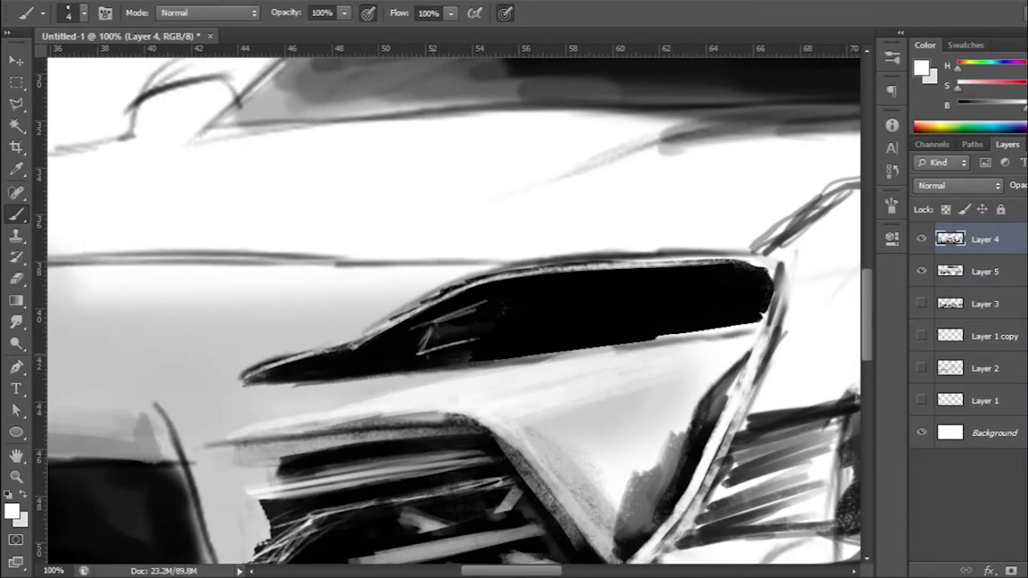
scroll(454, 310, "down", 2)
left_click_drag(506, 329, 604, 293)
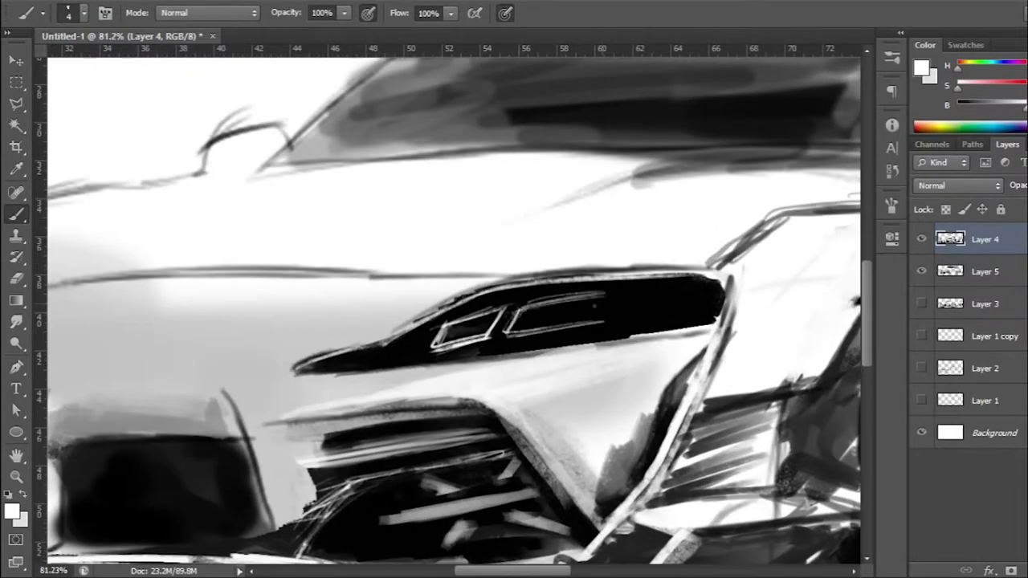
scroll(454, 310, "down", 3)
scroll(241, 338, "up", 3)
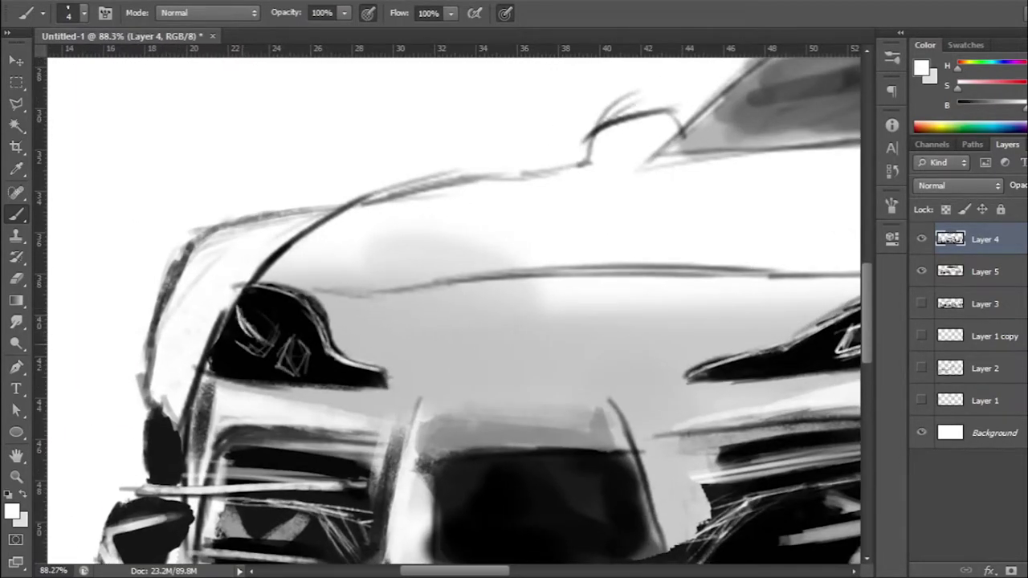
scroll(454, 310, "down", 3)
scroll(619, 332, "up", 1)
scroll(619, 332, "up", 1)
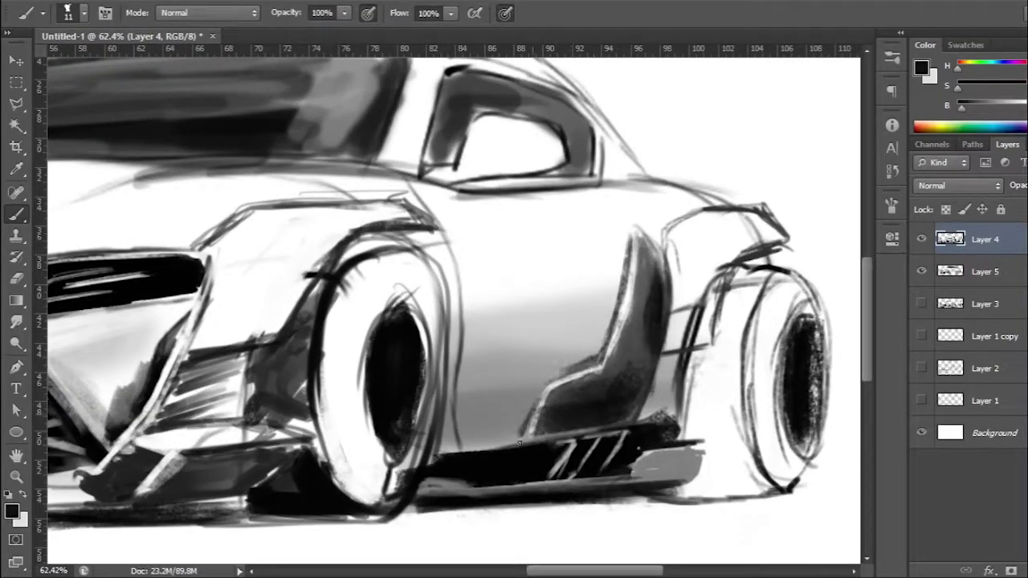
Step: Hatch short dark strokes above the sill and along the lower sill by the front wheel
left_click_drag(519, 441, 461, 426)
left_click_drag(527, 407, 479, 413)
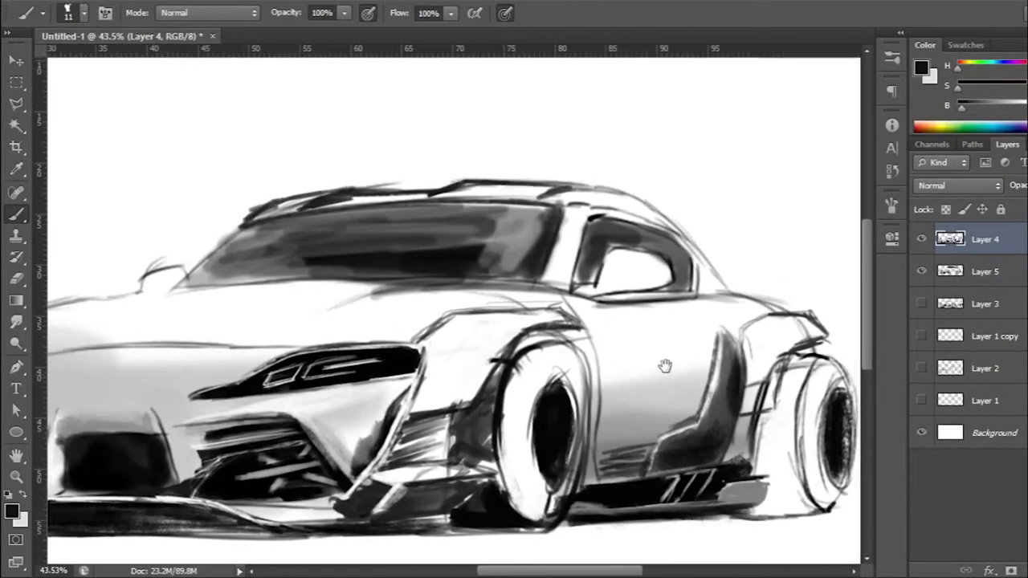
left_click_drag(606, 364, 528, 475)
left_click_drag(429, 433, 498, 466)
mouse_move(401, 482)
left_mouse_down()
mouse_move(523, 466)
mouse_move(402, 470)
mouse_move(430, 448)
left_mouse_up()
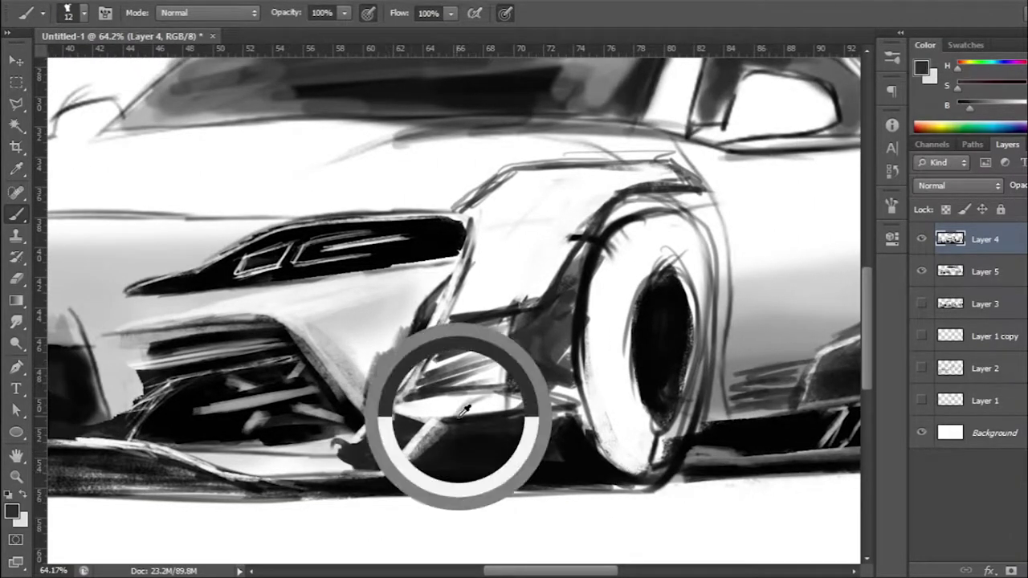
Step: Paint grey along the sill, darken the panel behind the front wheel, and edge the front corner
left_click_drag(555, 402, 398, 410)
mouse_move(494, 322)
left_mouse_down()
mouse_move(483, 344)
mouse_move(450, 353)
mouse_move(530, 321)
left_mouse_up()
key("d")
mouse_move(546, 282)
left_mouse_down()
mouse_move(522, 377)
mouse_move(499, 353)
left_mouse_up()
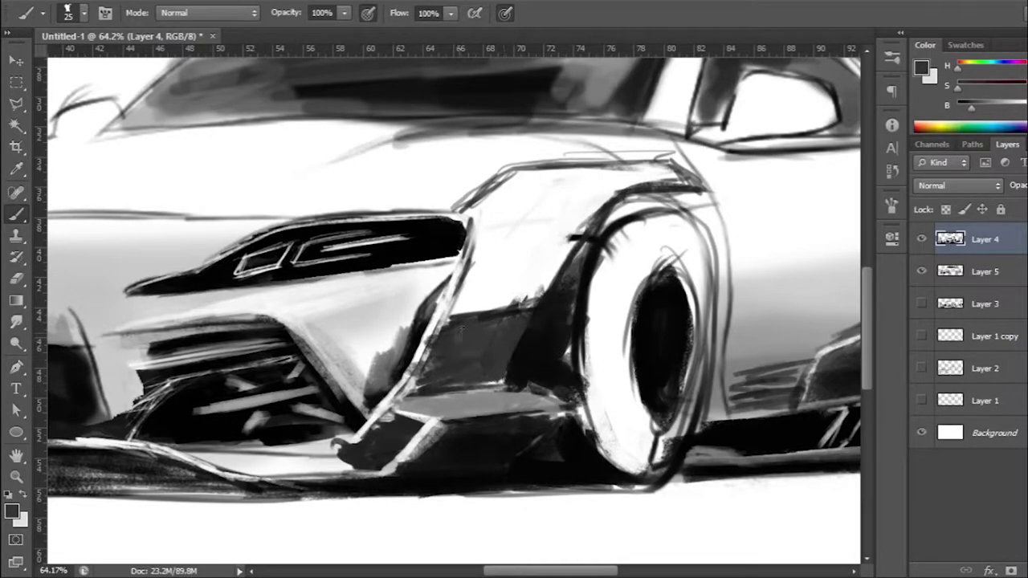
scroll(390, 281, "down", 5)
scroll(391, 281, "up", 6)
scroll(391, 281, "down", 2)
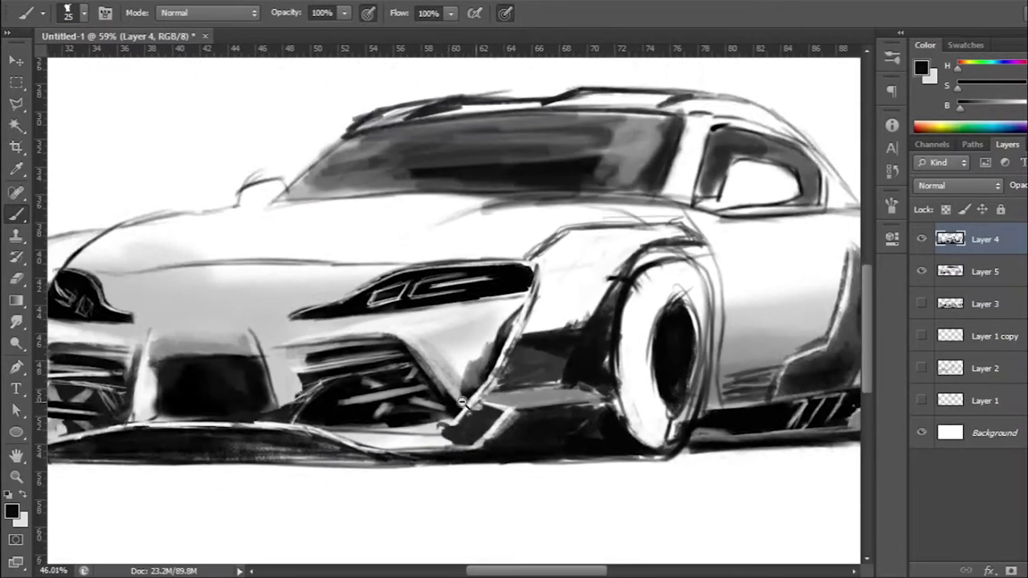
scroll(391, 281, "up", 2)
key("bracketleft")
key("bracketleft")
left_click_drag(362, 282, 490, 328)
scroll(334, 282, "down", 3)
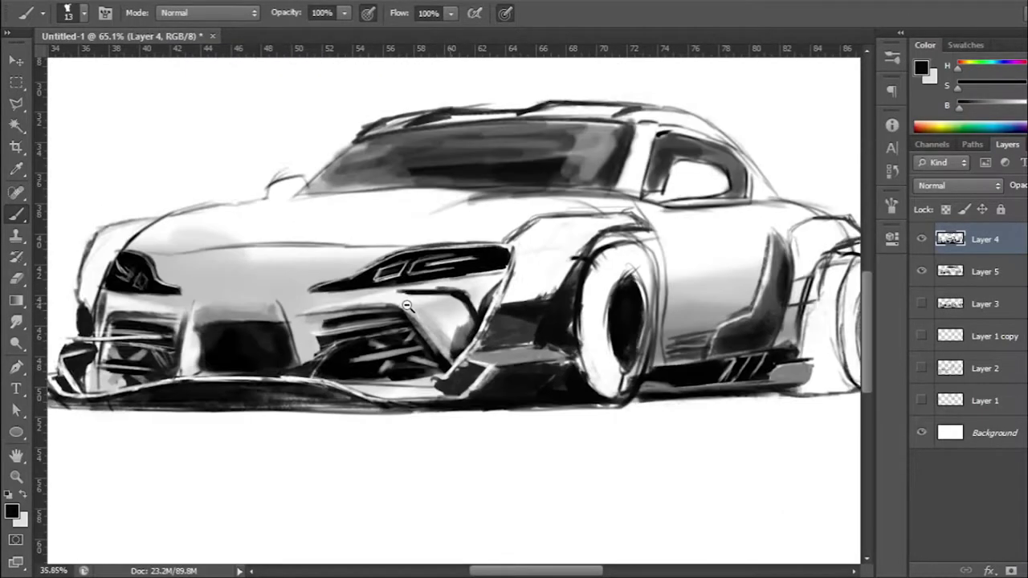
scroll(334, 281, "up", 4)
Step: Paint a stroke beside the front wheel arch and dark diagonal slats across the intake grille
key("x")
Step: Alternate black and white to add a second dark slat, a light slat and a dark stroke below
key("x")
key("bracketright")
mouse_move(493, 287)
left_mouse_down()
mouse_move(466, 377)
mouse_move(582, 344)
left_mouse_up()
scroll(466, 369, "down", 3)
scroll(466, 369, "up", 4)
key("bracketleft")
left_click_drag(451, 411, 578, 384)
key("x")
left_click_drag(418, 376, 529, 351)
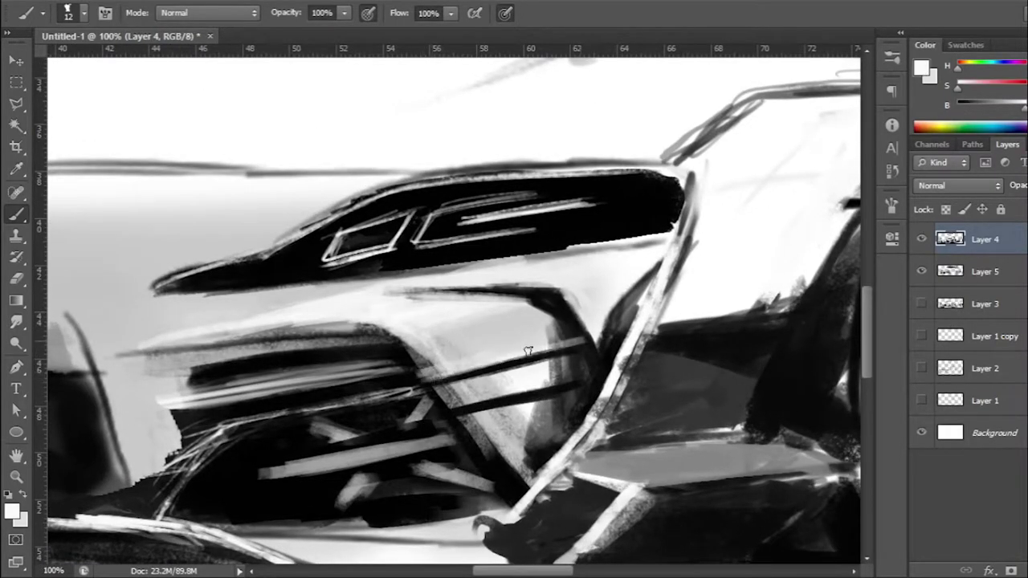
left_click_drag(593, 373, 444, 410)
key("x")
left_click_drag(569, 419, 482, 444)
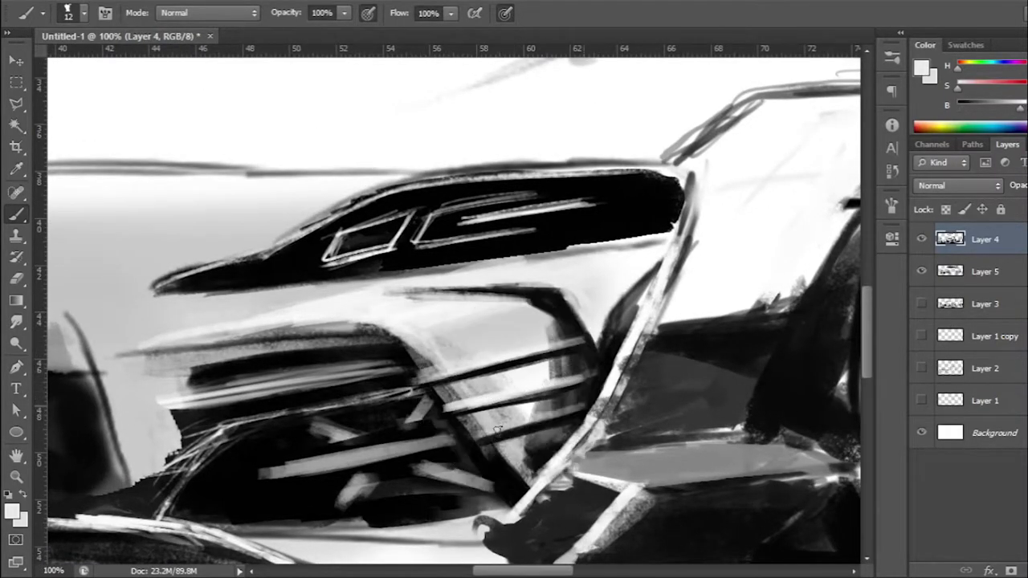
scroll(499, 429, "down", 5)
scroll(337, 399, "up", 6)
key("x")
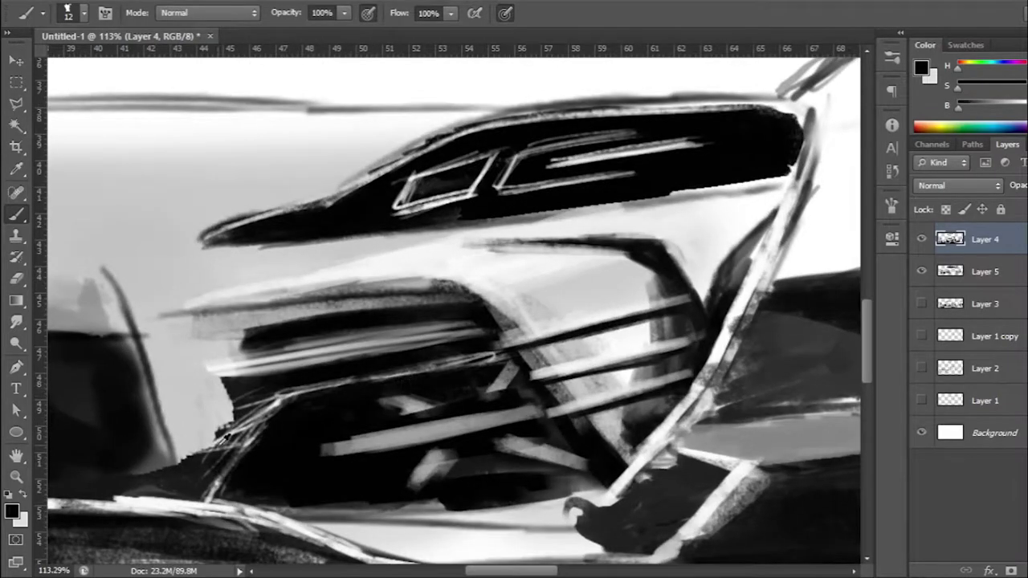
Step: Add dark strokes around the grille and lighten the dark area below it
mouse_move(228, 435)
left_mouse_down()
mouse_move(273, 386)
mouse_move(418, 354)
mouse_move(277, 403)
left_mouse_up()
scroll(338, 378, "down", 5)
scroll(338, 378, "up", 5)
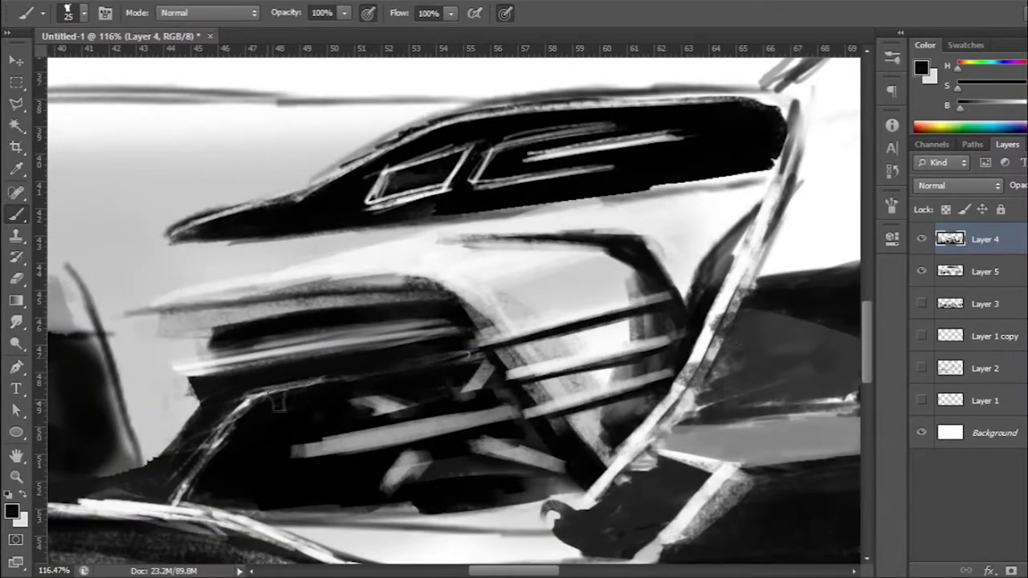
scroll(277, 404, "down", 2)
scroll(277, 403, "down", 3)
scroll(556, 404, "up", 3)
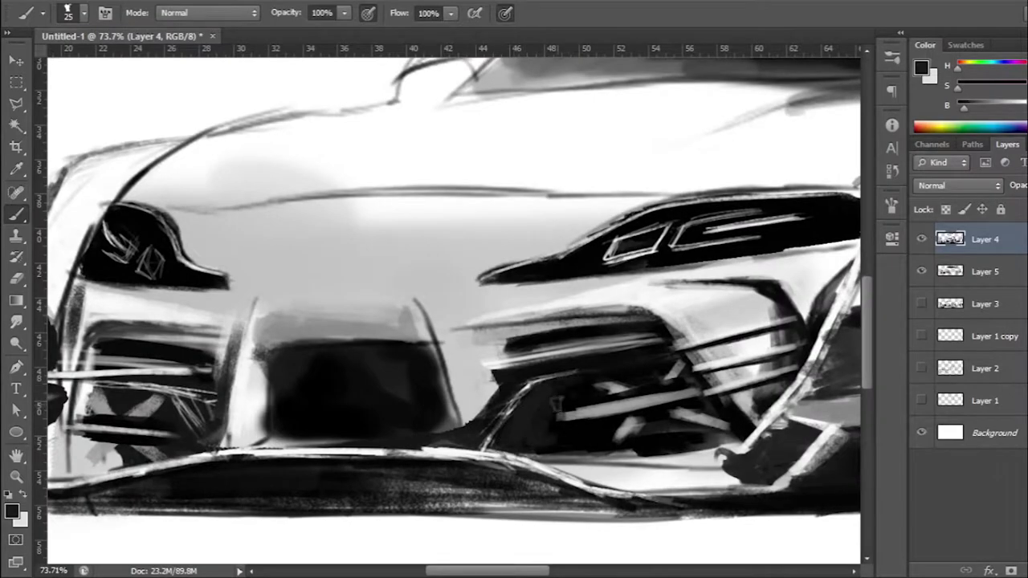
left_click_drag(484, 399, 451, 434)
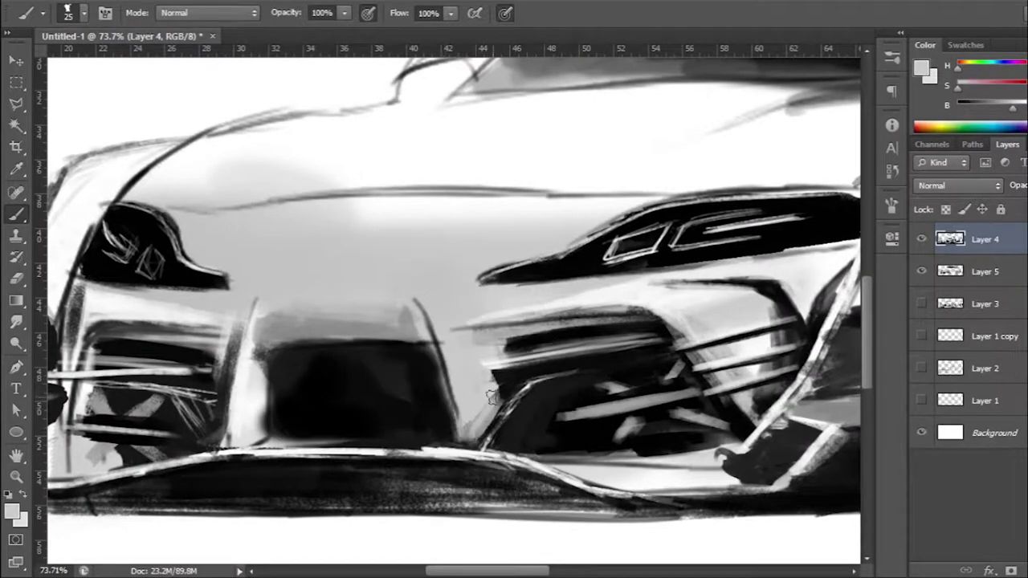
left_click_drag(271, 364, 339, 372)
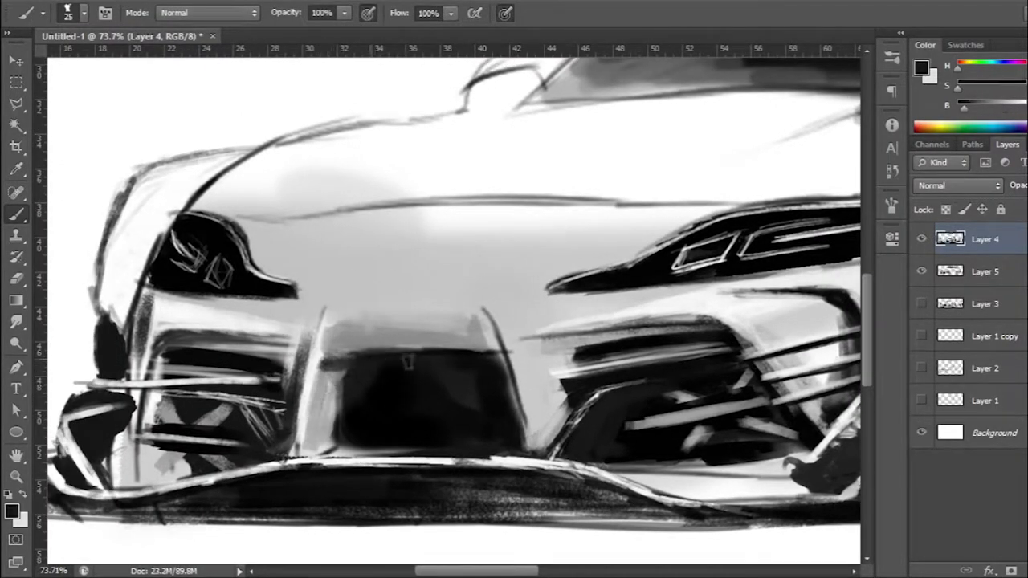
Step: Sample light grey and black from the drawing, then paint dark strokes over the lower-left grille
left_click(366, 318, "alt")
scroll(376, 344, "down", 1)
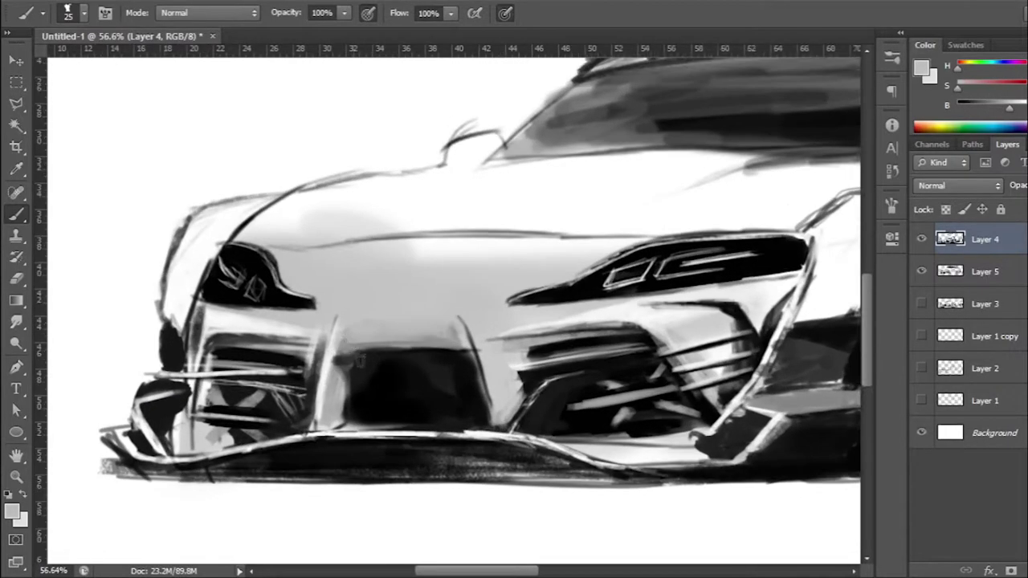
scroll(259, 413, "up", 2)
left_click(271, 357, "alt")
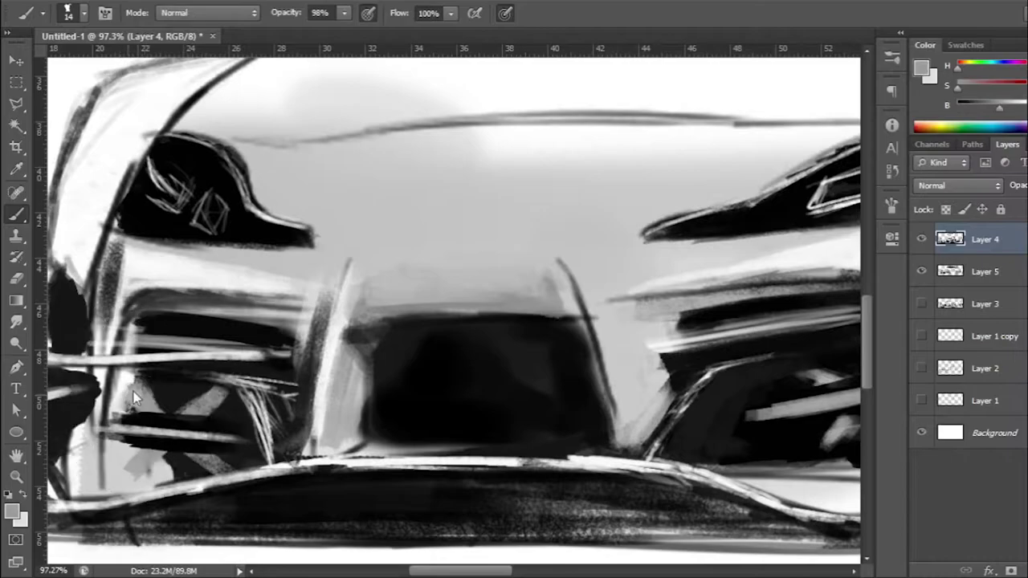
key("d")
scroll(146, 392, "down", 2)
scroll(146, 392, "up", 4)
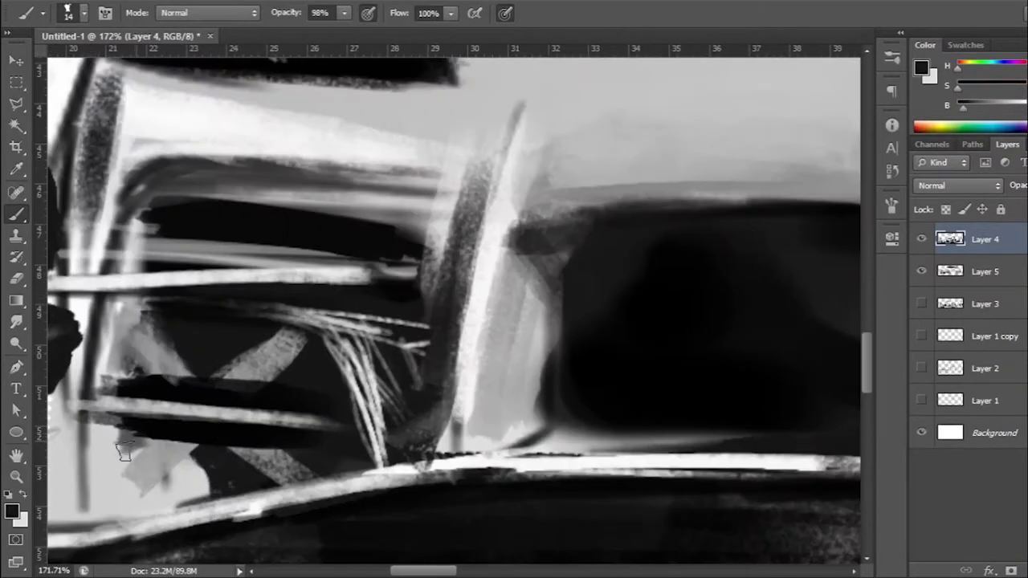
mouse_move(120, 446)
left_mouse_down()
mouse_move(200, 490)
mouse_move(112, 446)
mouse_move(141, 503)
left_mouse_up()
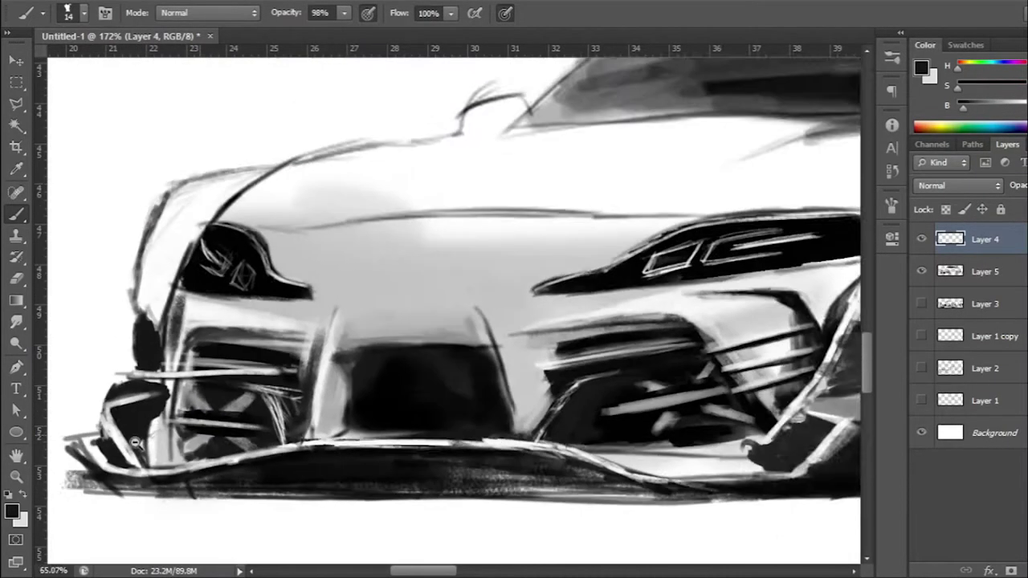
scroll(291, 394, "down", 2)
scroll(292, 394, "up", 2)
mouse_move(309, 419)
left_mouse_down()
mouse_move(303, 448)
mouse_move(208, 418)
left_mouse_up()
Step: Clean up the hood line with a white stroke and bring the hood's left side into view
scroll(321, 402, "down", 5)
scroll(401, 385, "up", 3)
scroll(420, 383, "down", 1)
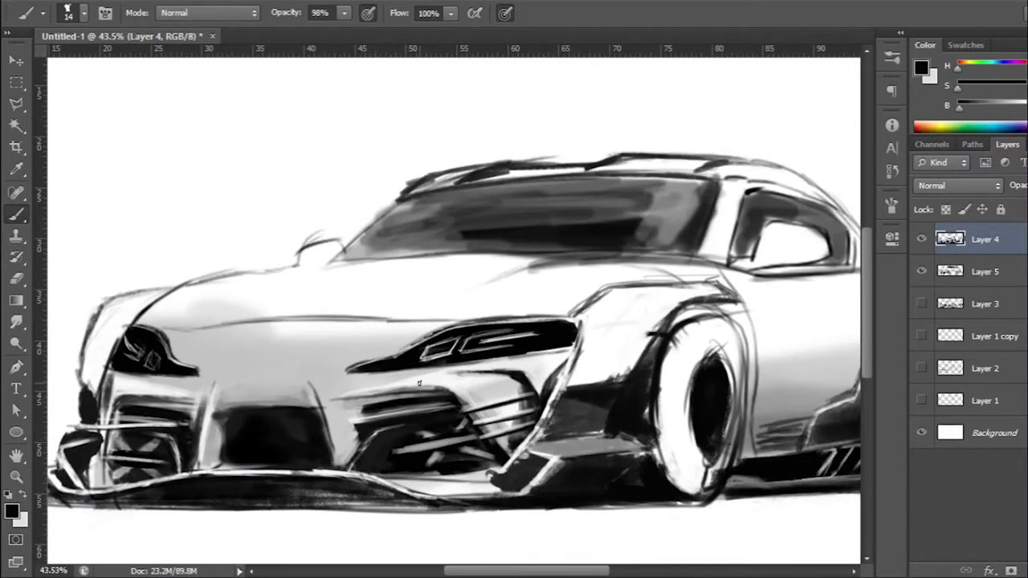
scroll(426, 290, "up", 2)
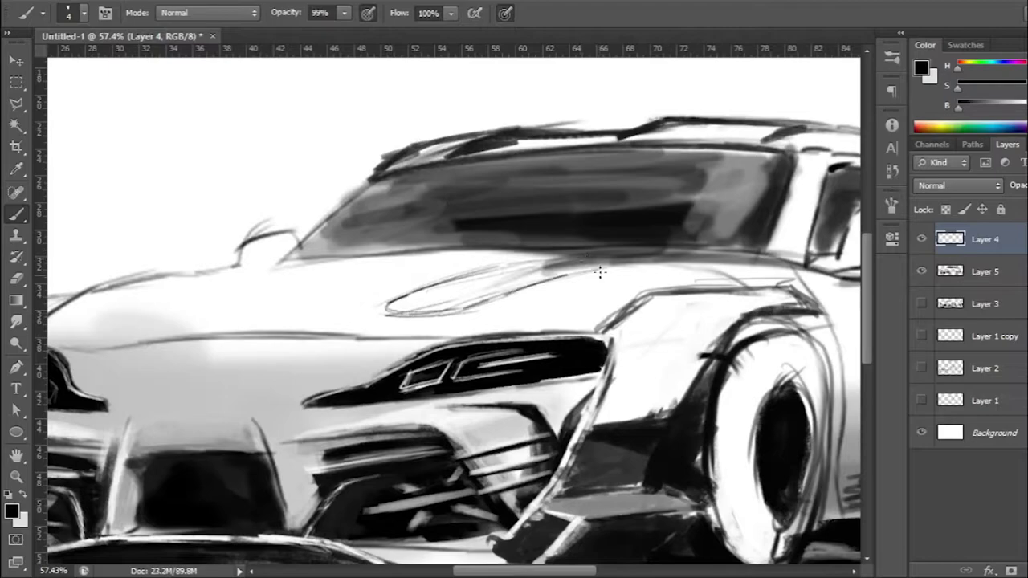
key("x")
left_click_drag(514, 253, 770, 263)
left_click_drag(98, 304, 212, 306)
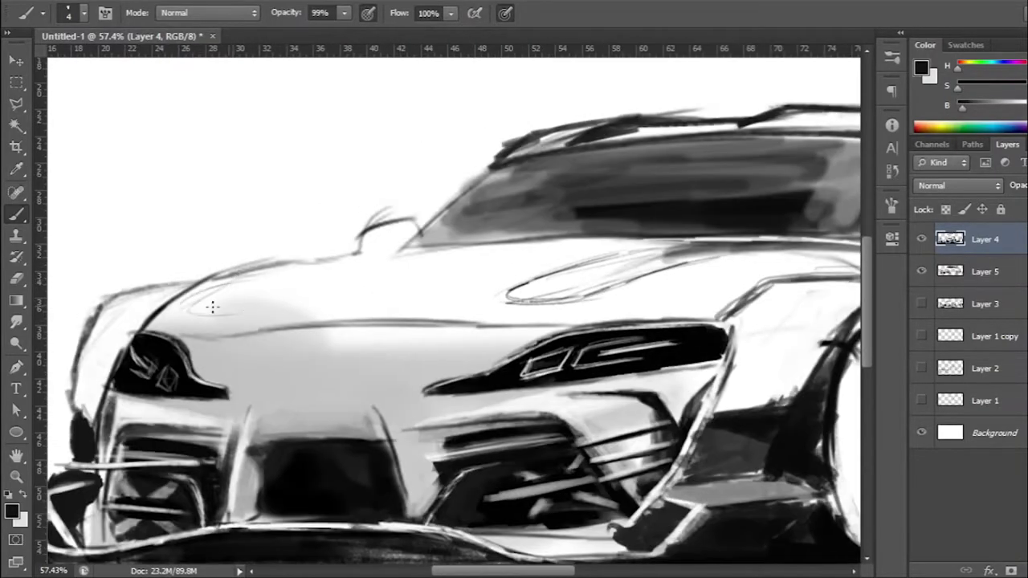
scroll(466, 266, "up", 1)
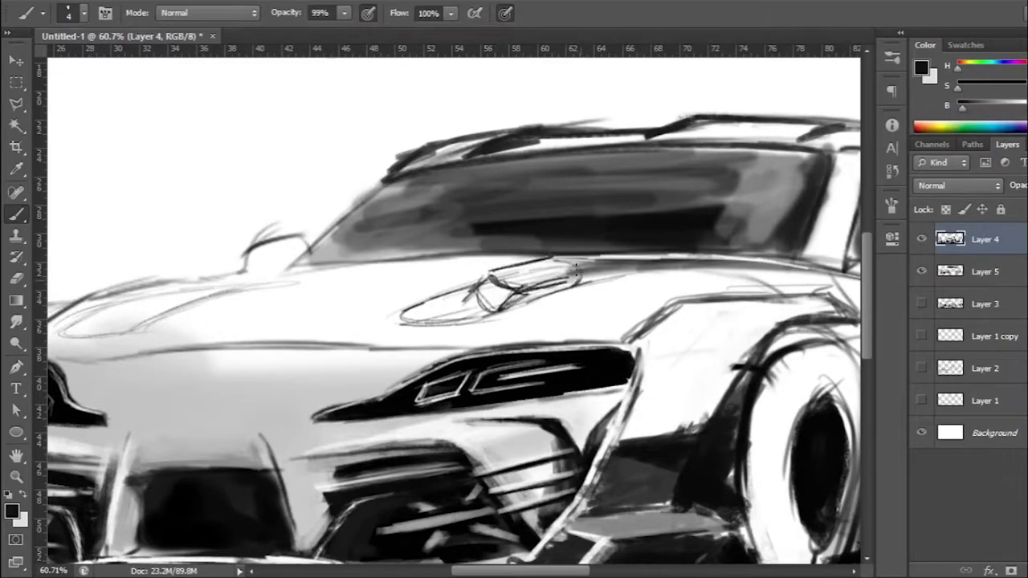
scroll(510, 294, "up", 5)
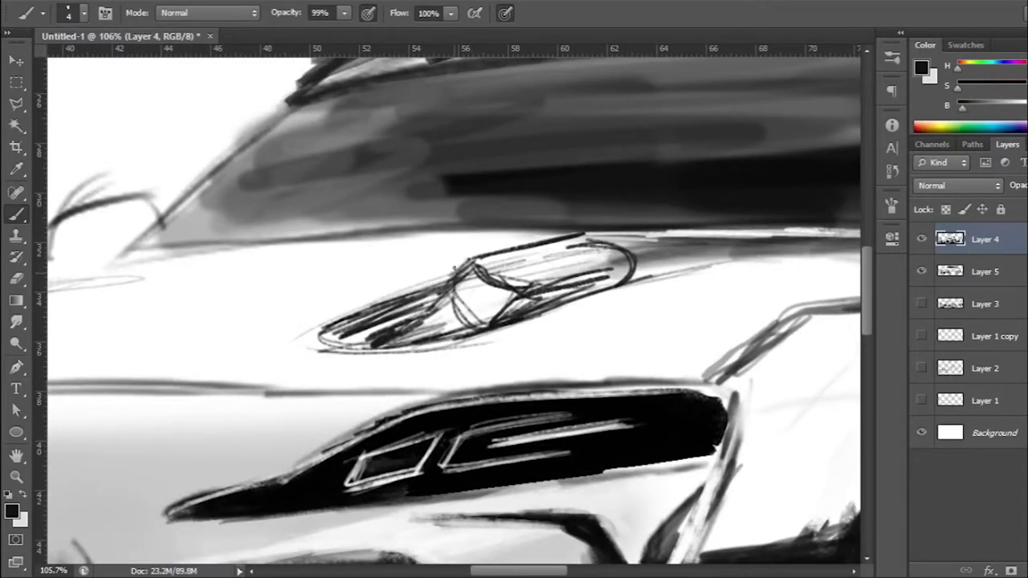
Step: Sample dark grey and white to shade the inside of the hood vent and darken its edges
left_click(563, 258, "alt")
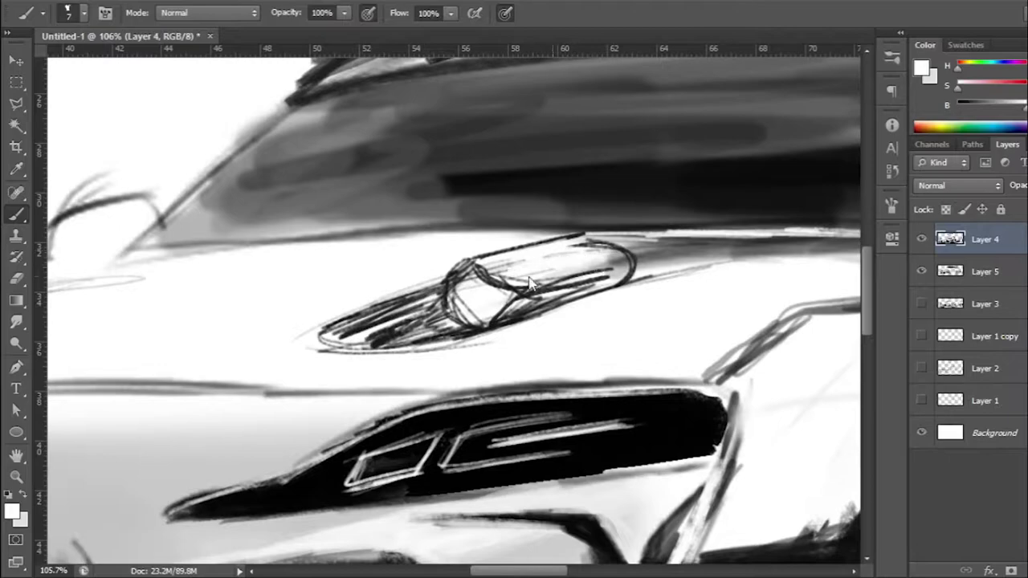
left_click(544, 292, "alt")
mouse_move(462, 286)
left_mouse_down()
mouse_move(502, 321)
mouse_move(491, 306)
left_mouse_up()
left_click(514, 346, "alt")
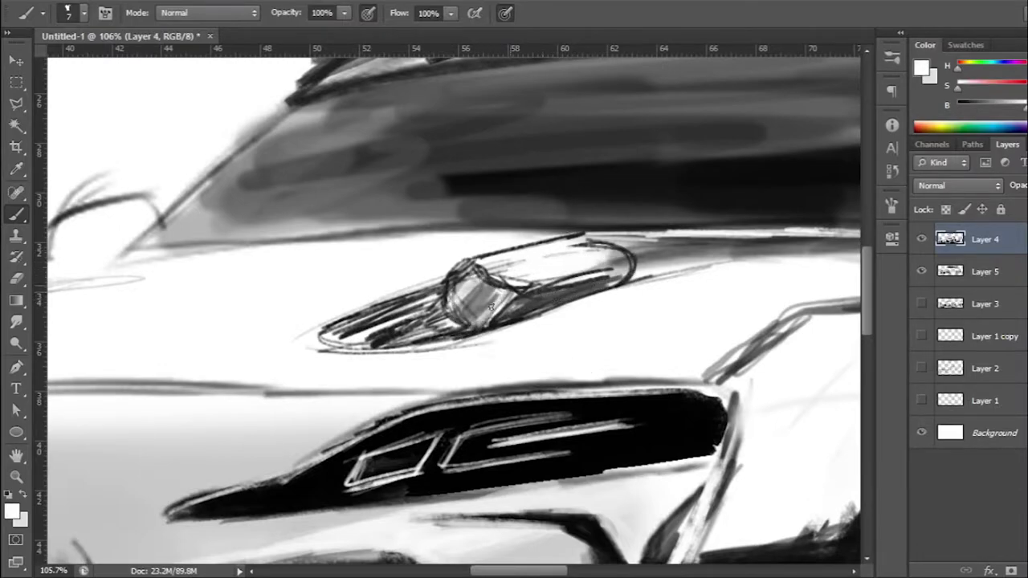
left_click(502, 269, "alt")
left_click(389, 271, "alt")
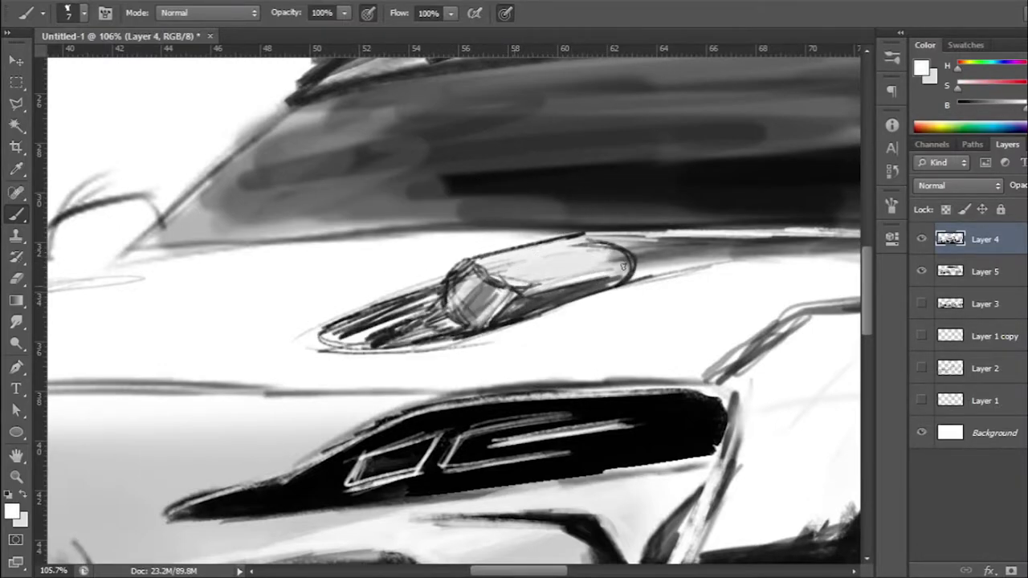
left_click_drag(479, 320, 377, 335)
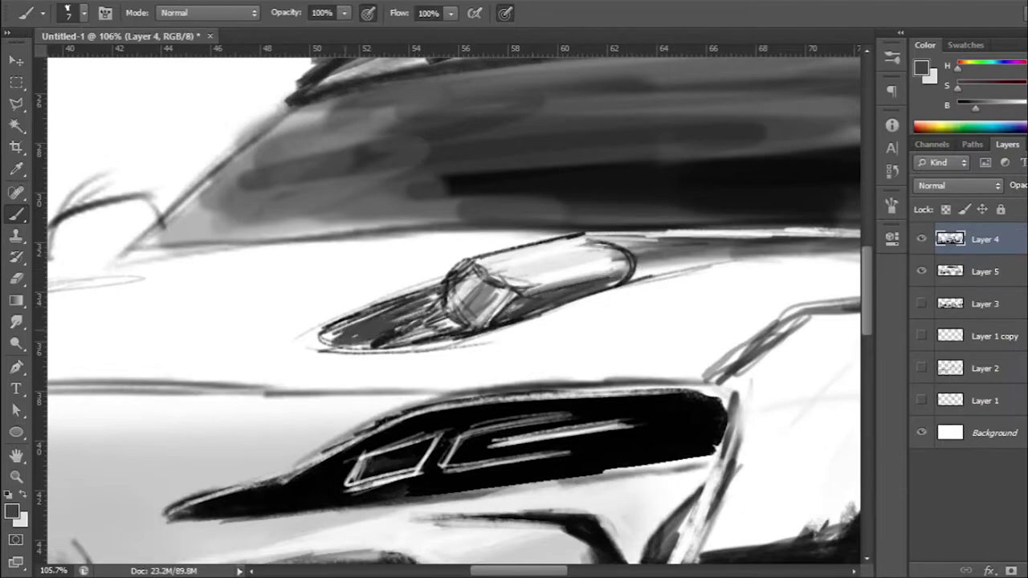
left_click_drag(434, 299, 322, 346)
Step: Outline the left hood vent in dark lines and fill its opening with dark strokes
scroll(344, 223, "down", 5)
scroll(273, 298, "up", 6)
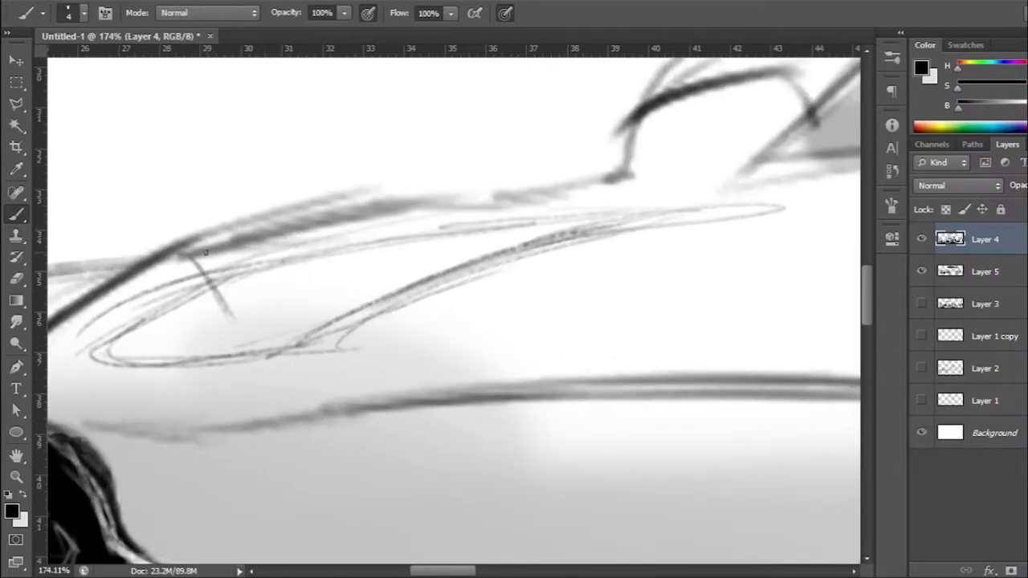
mouse_move(205, 251)
left_mouse_down()
mouse_move(338, 241)
mouse_move(366, 201)
mouse_move(402, 211)
mouse_move(426, 201)
mouse_move(437, 241)
left_mouse_up()
scroll(317, 229, "down", 5)
scroll(317, 228, "up", 3)
left_click_drag(422, 257, 317, 281)
mouse_move(249, 278)
left_mouse_down()
mouse_move(177, 321)
mouse_move(310, 310)
left_mouse_up()
left_click_drag(454, 244, 446, 246)
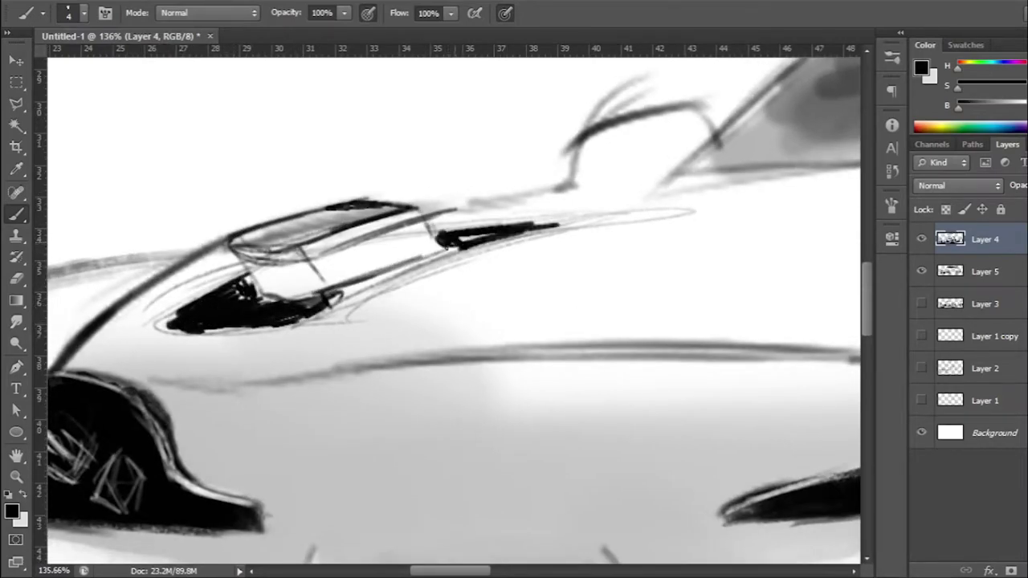
Step: Fill and shape the vent window with sampled grey strokes, repainting its top in light grey
scroll(310, 249, "up", 3)
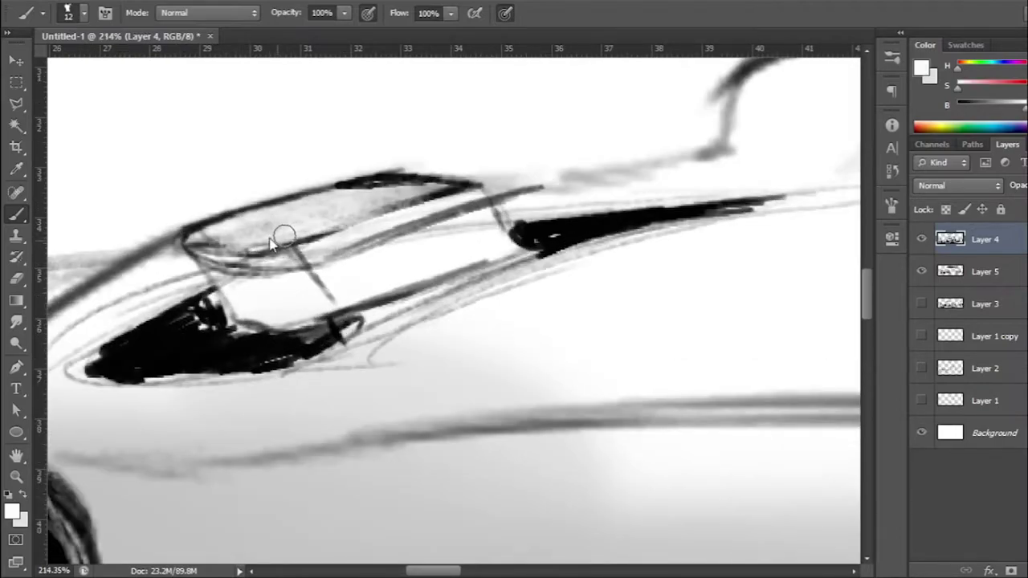
left_click_drag(321, 281, 490, 233)
left_click(186, 339, "alt")
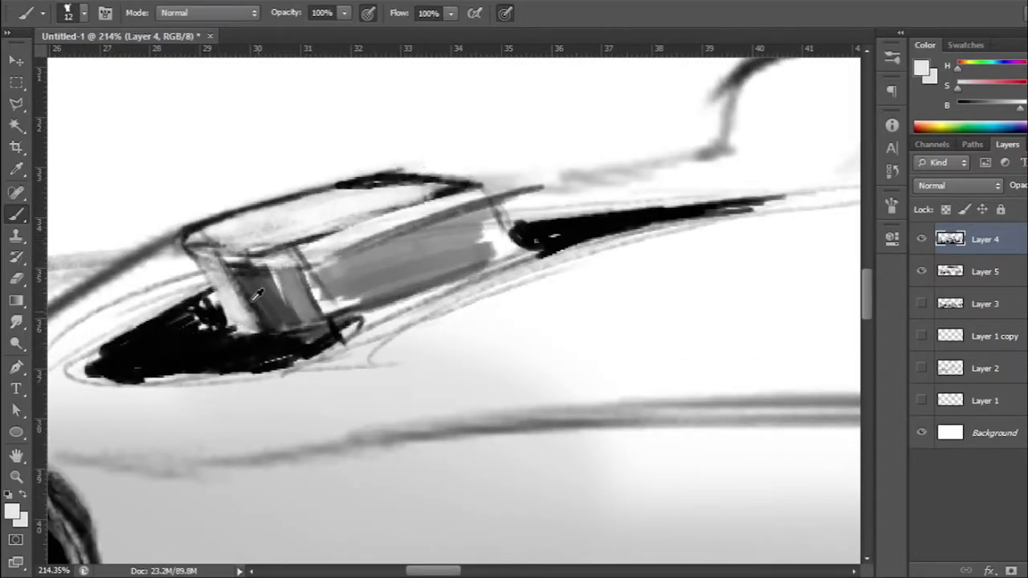
left_click(245, 313, "alt")
left_click_drag(330, 273, 482, 217)
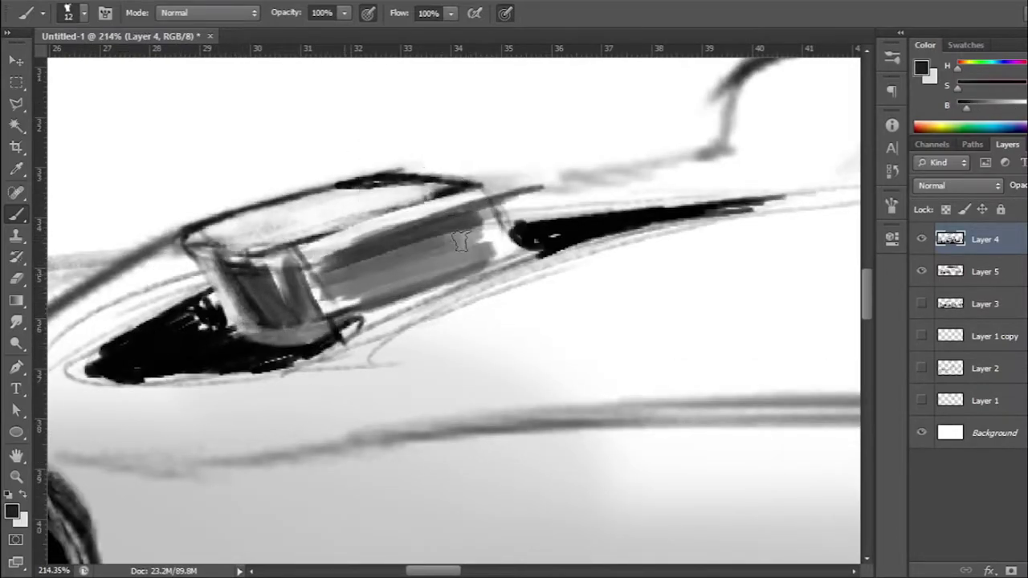
mouse_move(330, 305)
left_mouse_down()
mouse_move(506, 241)
mouse_move(490, 241)
left_mouse_up()
mouse_move(270, 215)
left_mouse_down()
mouse_move(275, 230)
mouse_move(241, 241)
left_mouse_up()
Step: Sample a vent colour and add small strokes to the vent's front edge
scroll(271, 251, "down", 5)
scroll(272, 251, "up", 5)
left_click(425, 230, "alt")
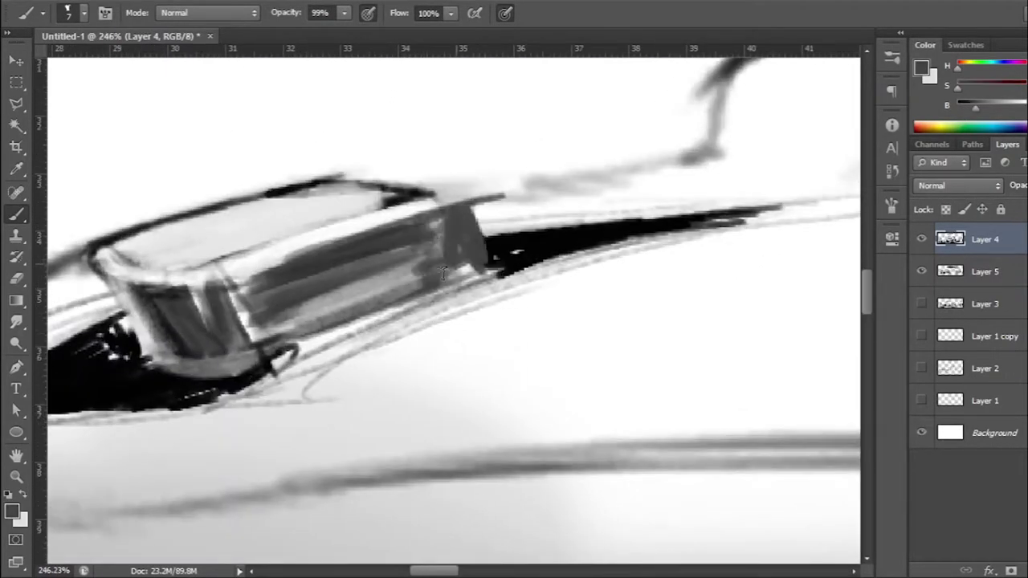
left_click_drag(449, 241, 471, 202)
scroll(298, 291, "down", 6)
scroll(297, 291, "down", 2)
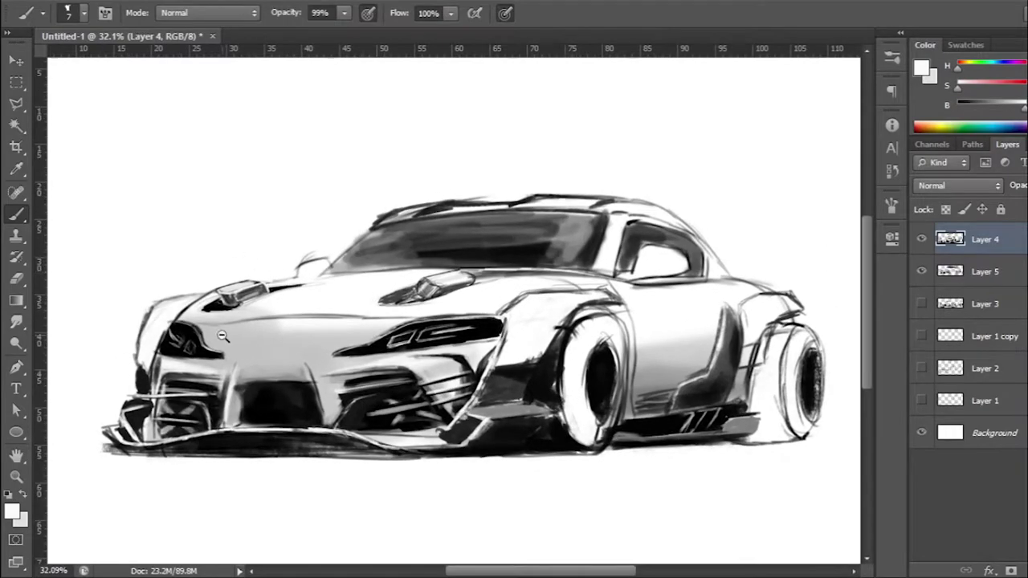
Step: Sample light grey and white, then paint highlight strokes over the front fender and adjacent hood
key("d")
scroll(223, 338, "up", 2)
scroll(395, 356, "up", 3)
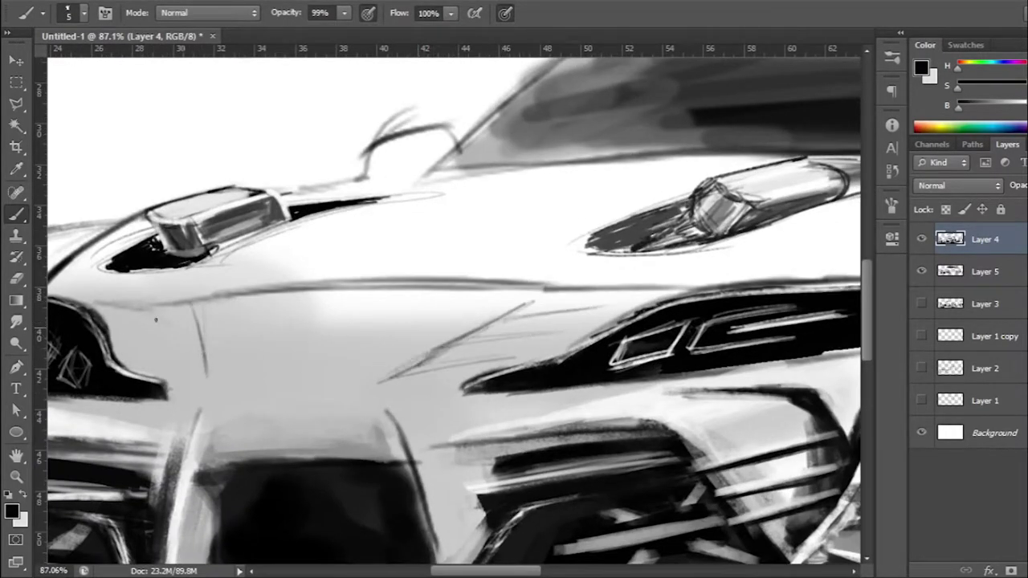
scroll(246, 362, "down", 3)
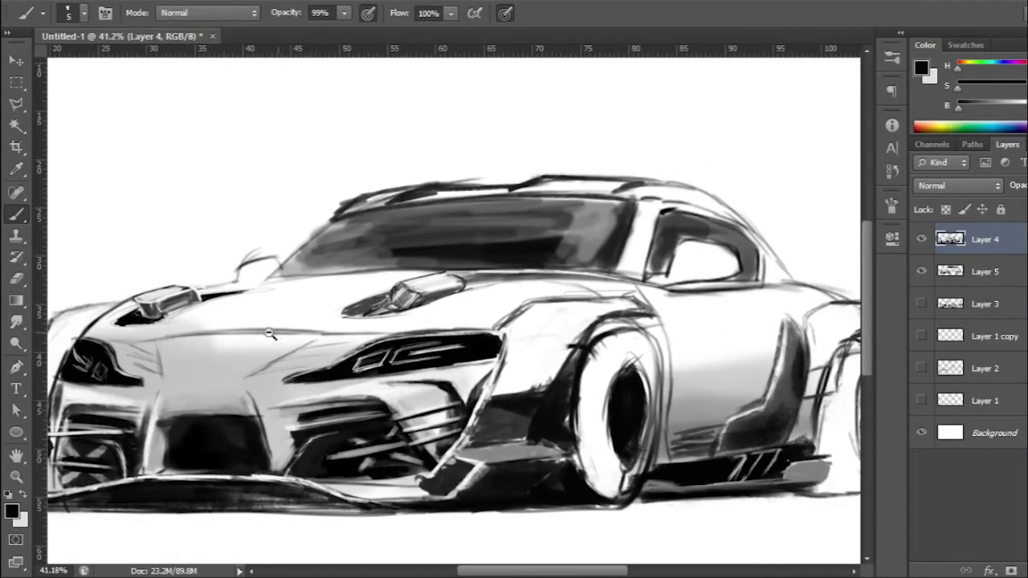
scroll(246, 366, "down", 1)
left_click(298, 314, "alt")
left_click(296, 295, "alt")
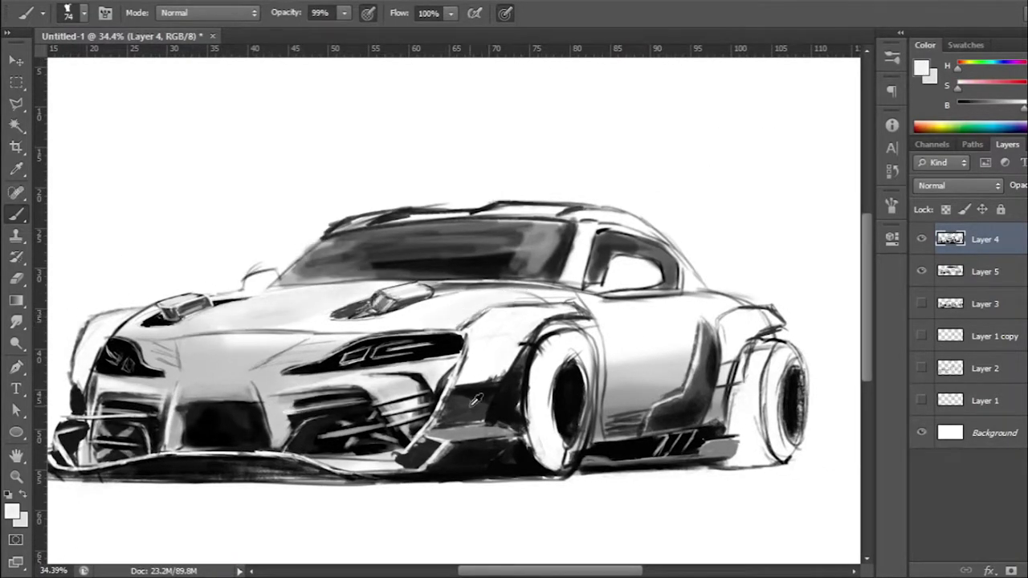
left_click(430, 312, "alt")
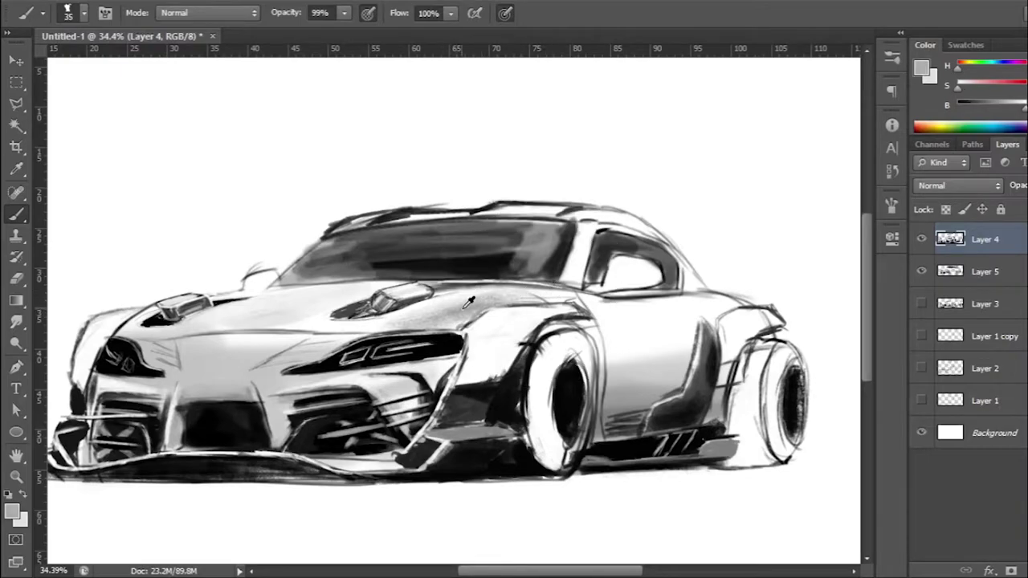
left_click_drag(470, 302, 562, 307)
left_click_drag(502, 315, 530, 370)
mouse_move(474, 325)
left_mouse_down()
mouse_move(510, 341)
mouse_move(515, 382)
left_mouse_up()
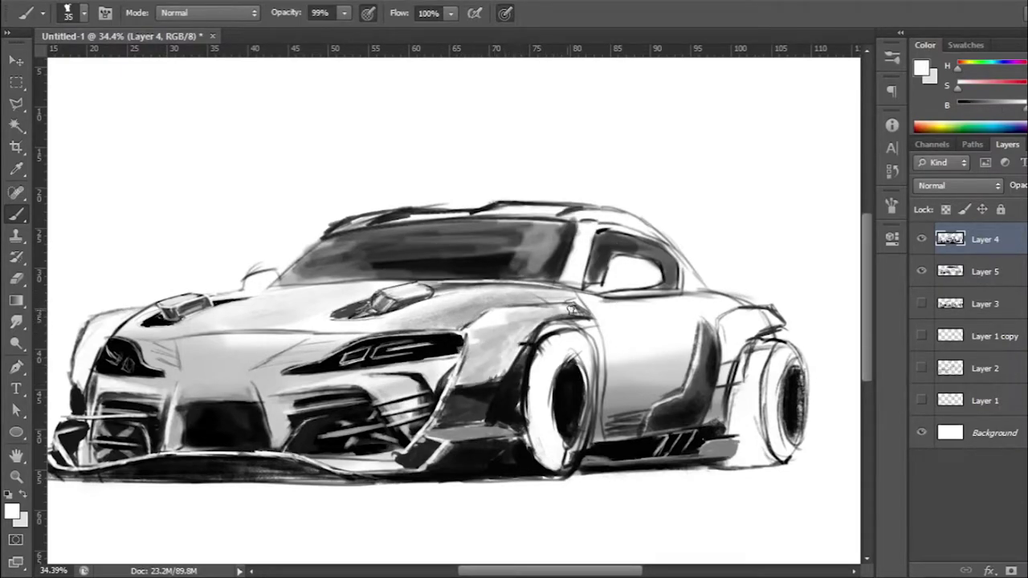
Step: Pan the view toward the car's side and reset the paint colour to black
left_click_drag(617, 369, 558, 367)
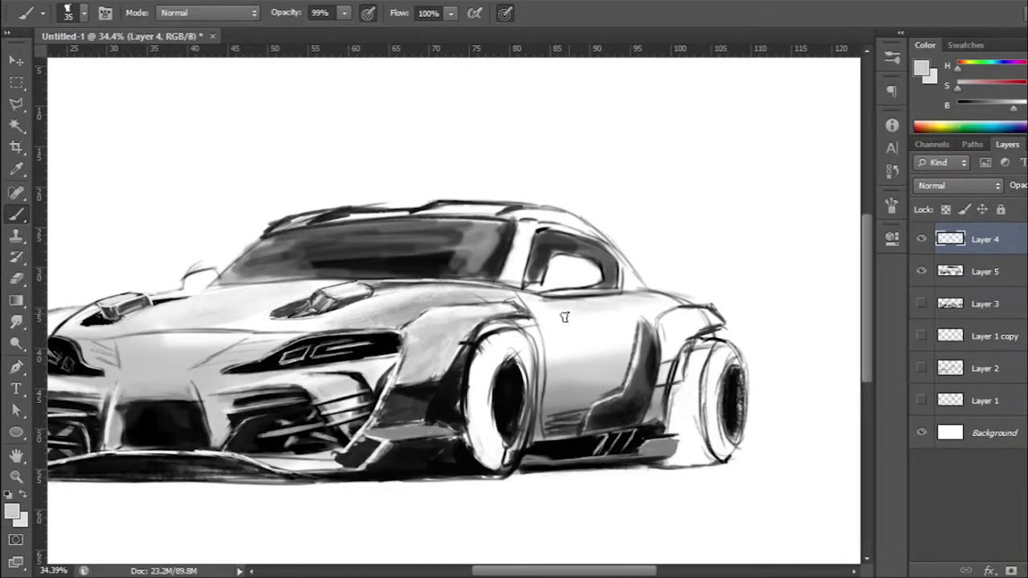
scroll(596, 316, "up", 5)
key("d")
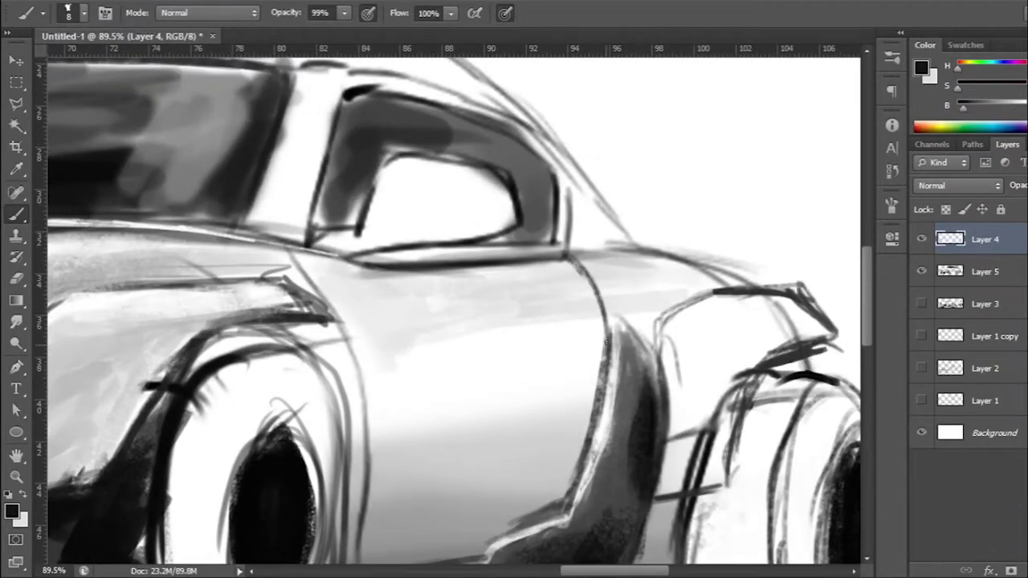
scroll(607, 343, "down", 1)
scroll(606, 343, "down", 2)
scroll(607, 343, "down", 2)
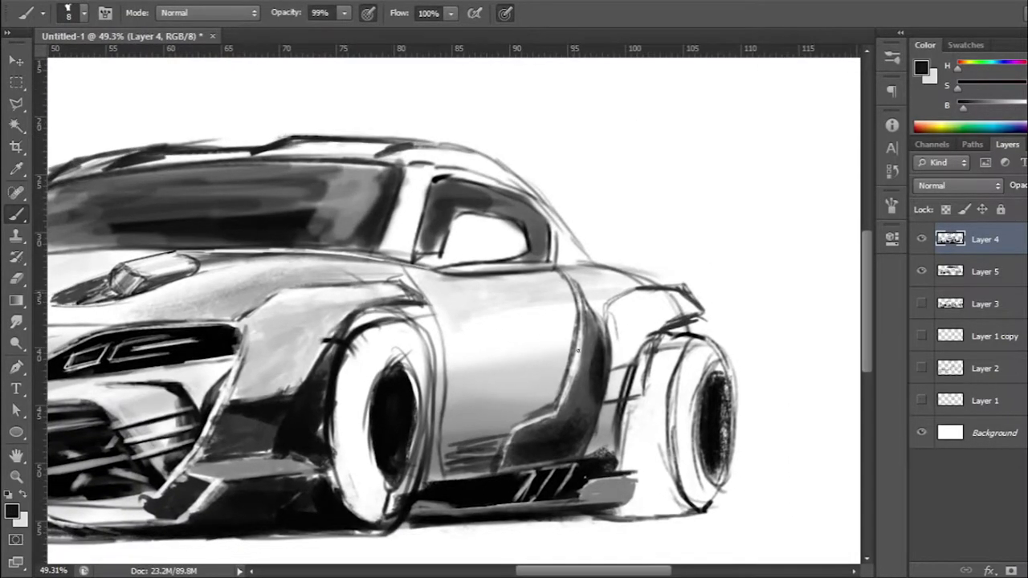
scroll(569, 264, "up", 1)
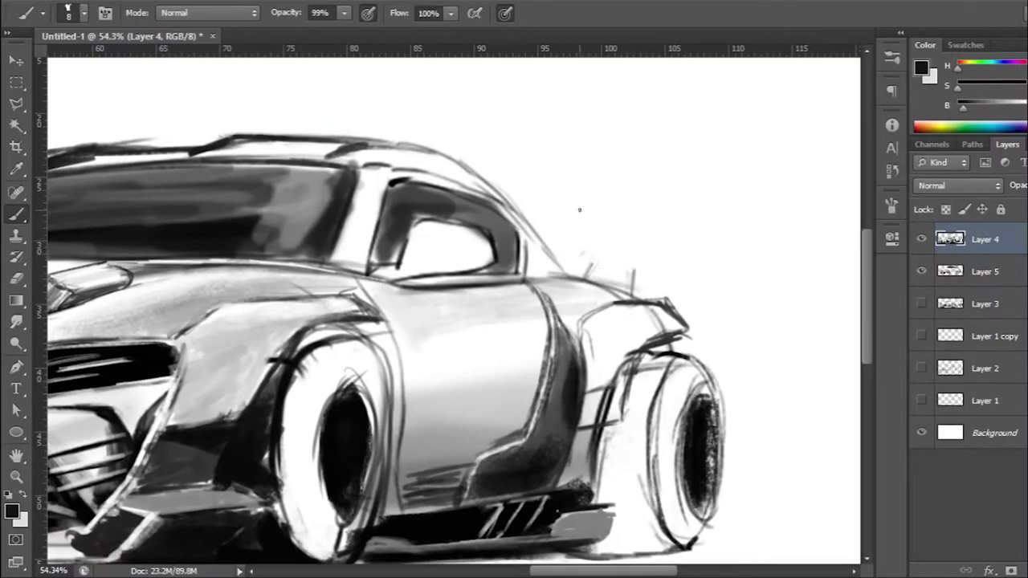
Step: Shade the rear wing's endplate and blade in grey, then hatch dark texture in the rear wheel arch
scroll(627, 252, "down", 1)
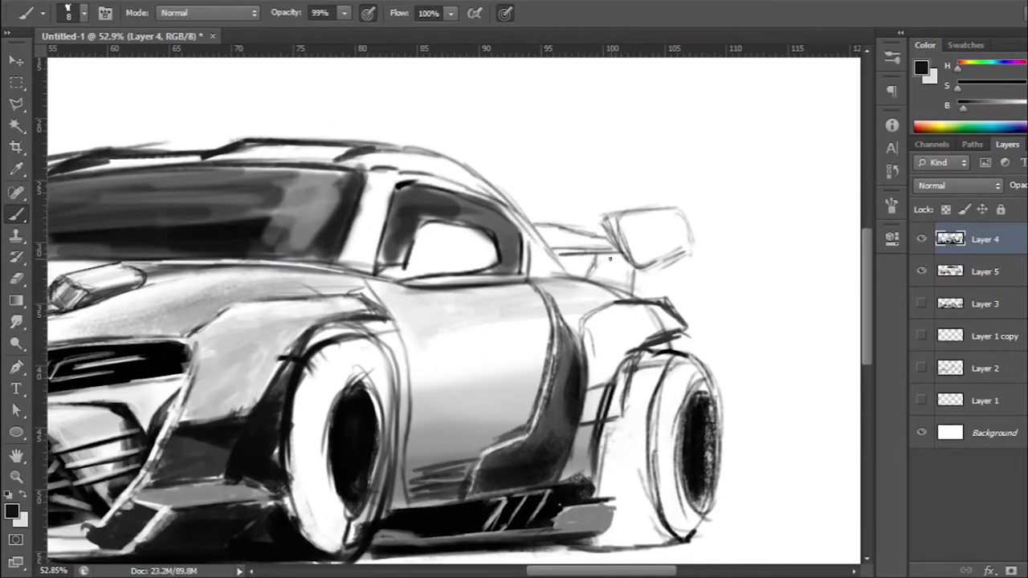
scroll(548, 251, "up", 2)
scroll(547, 252, "up", 2)
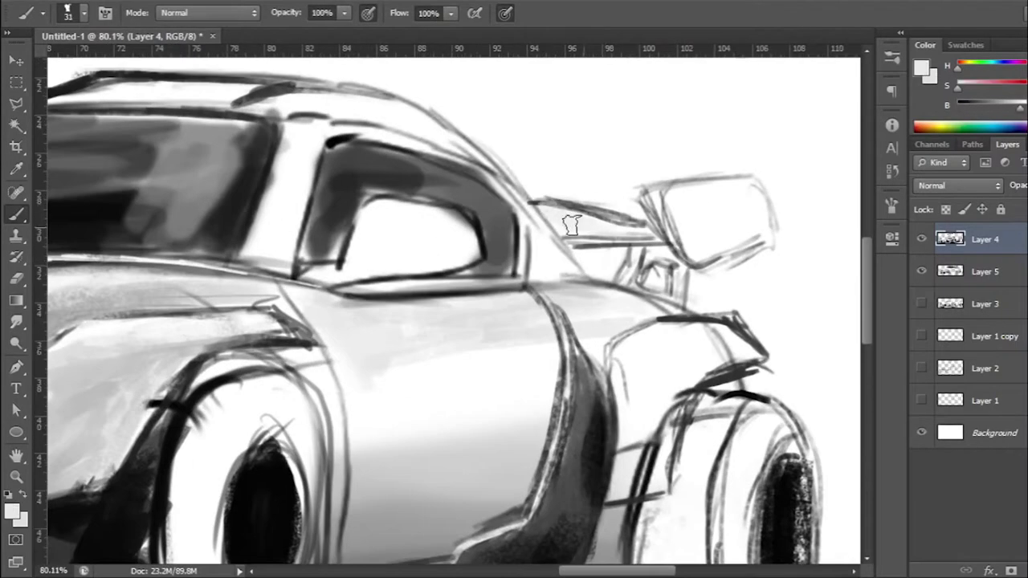
mouse_move(674, 201)
left_mouse_down()
mouse_move(729, 193)
mouse_move(739, 233)
mouse_move(715, 225)
mouse_move(741, 172)
mouse_move(705, 255)
left_mouse_up()
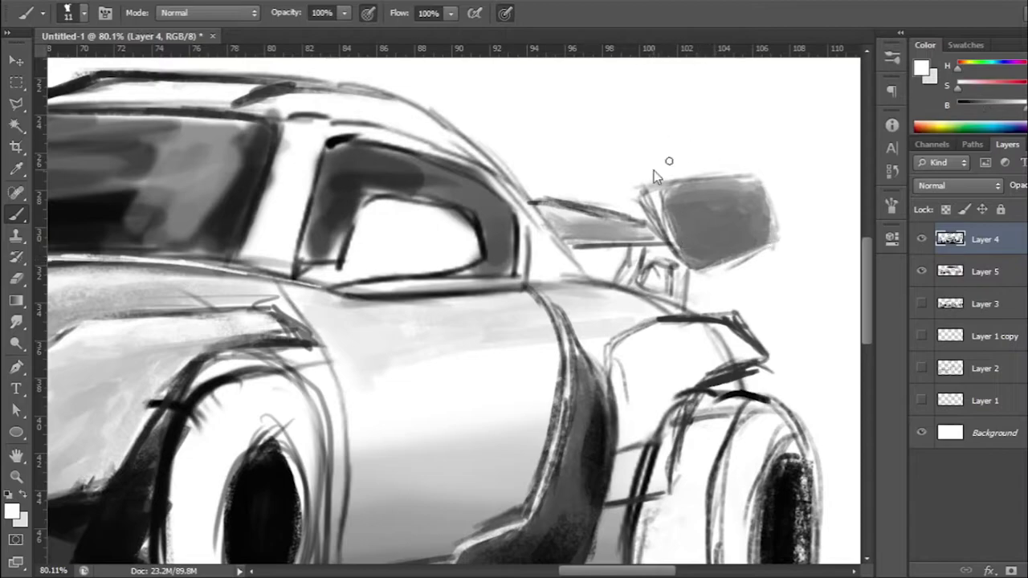
left_click_drag(646, 225, 555, 210)
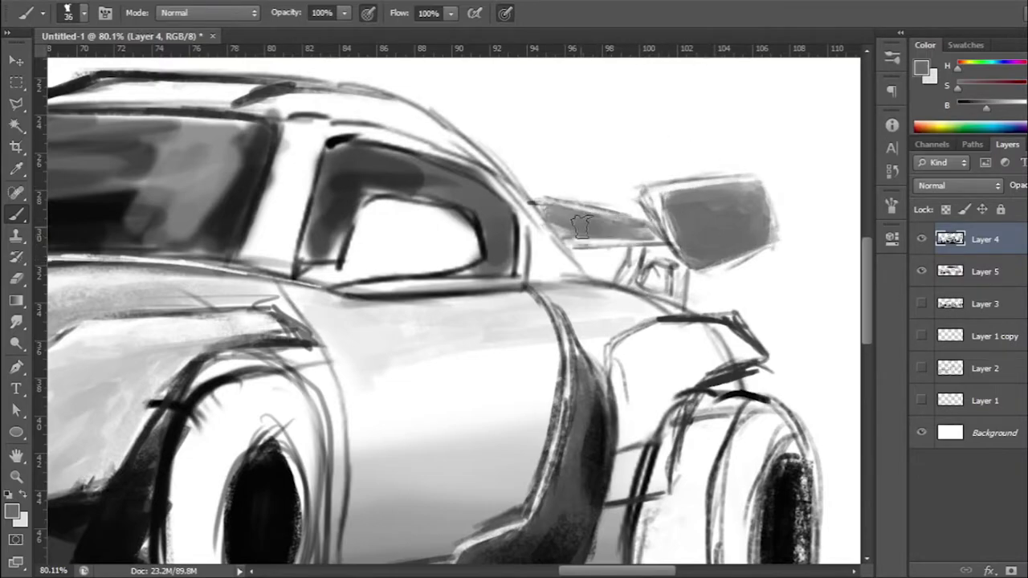
scroll(584, 239, "down", 4)
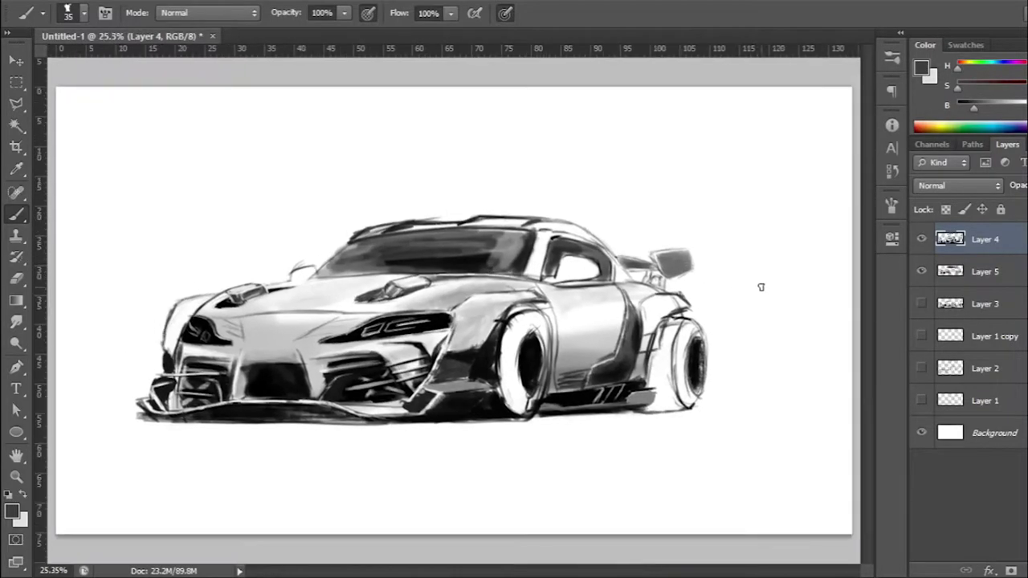
scroll(760, 286, "up", 2)
left_click_drag(711, 269, 683, 438)
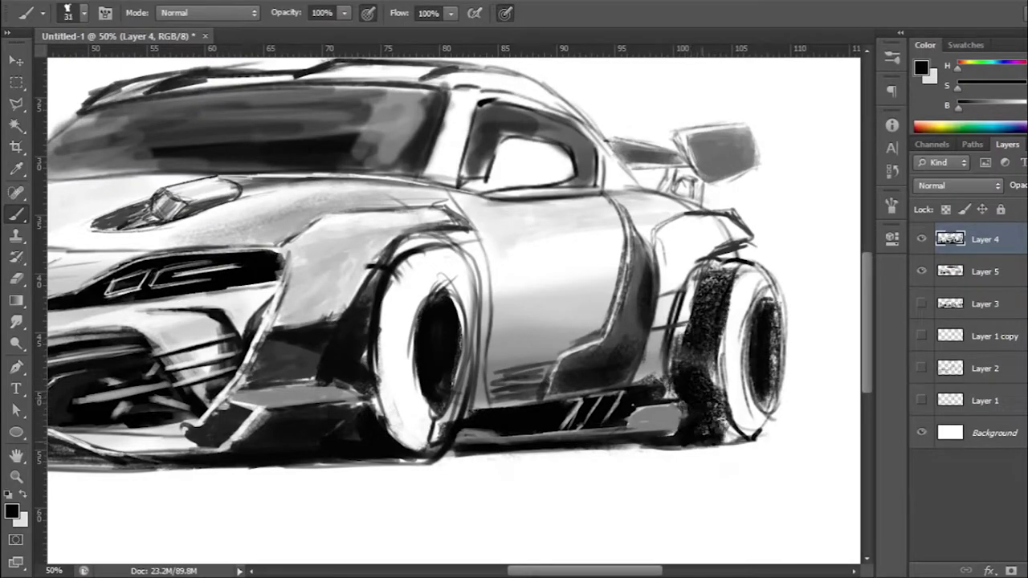
Step: Lighten the upper rear arch hatching and shade the rear fender down toward its lower edge
key("x")
left_click_drag(706, 256, 671, 310)
mouse_move(683, 241)
left_mouse_down()
mouse_move(659, 321)
mouse_move(695, 249)
left_mouse_up()
key("]")
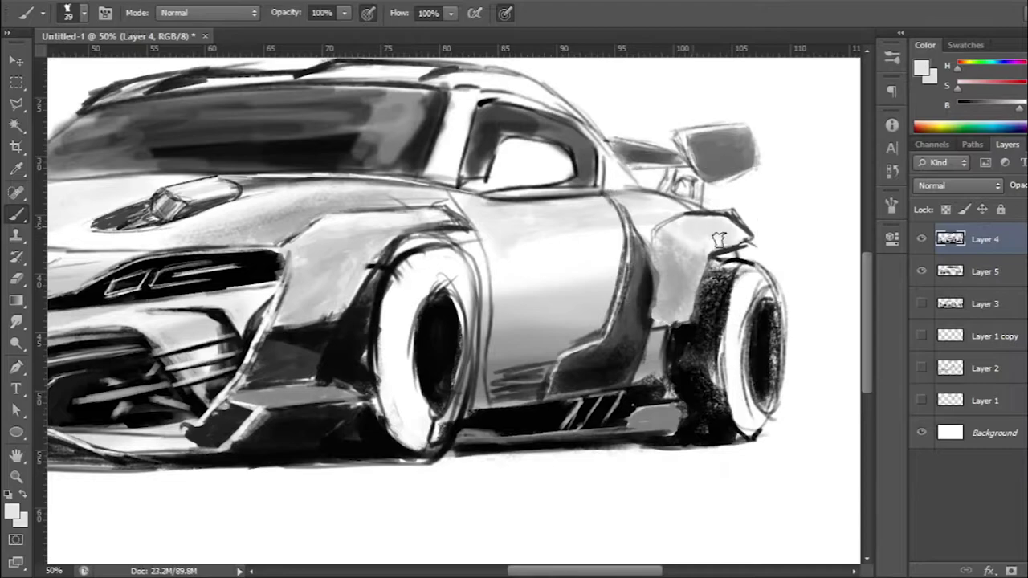
left_click(718, 240)
left_click_drag(641, 277, 611, 378)
key("bracketleft")
key("bracketleft")
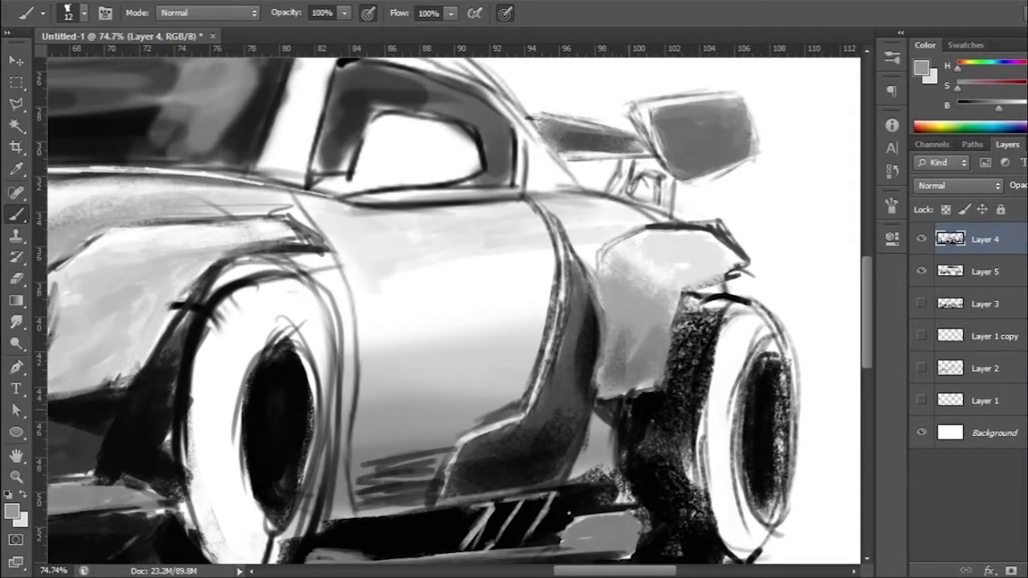
Step: Sample a near-black colour and extend the rear fender's top edge with a dark stroke
scroll(624, 418, "down", 3)
scroll(603, 378, "up", 2)
scroll(587, 338, "up", 1)
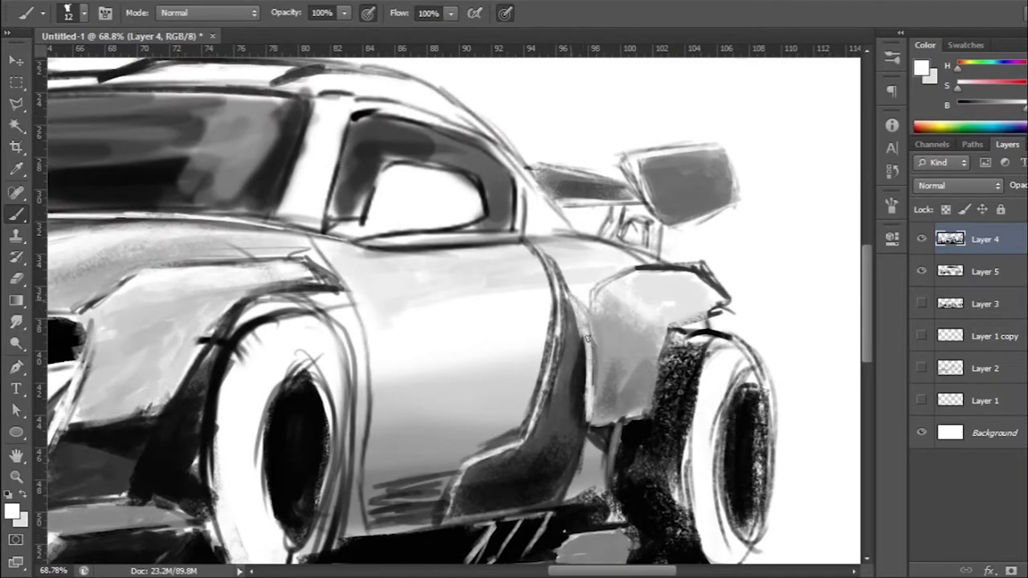
left_click(631, 270, "alt")
left_click_drag(632, 270, 595, 297)
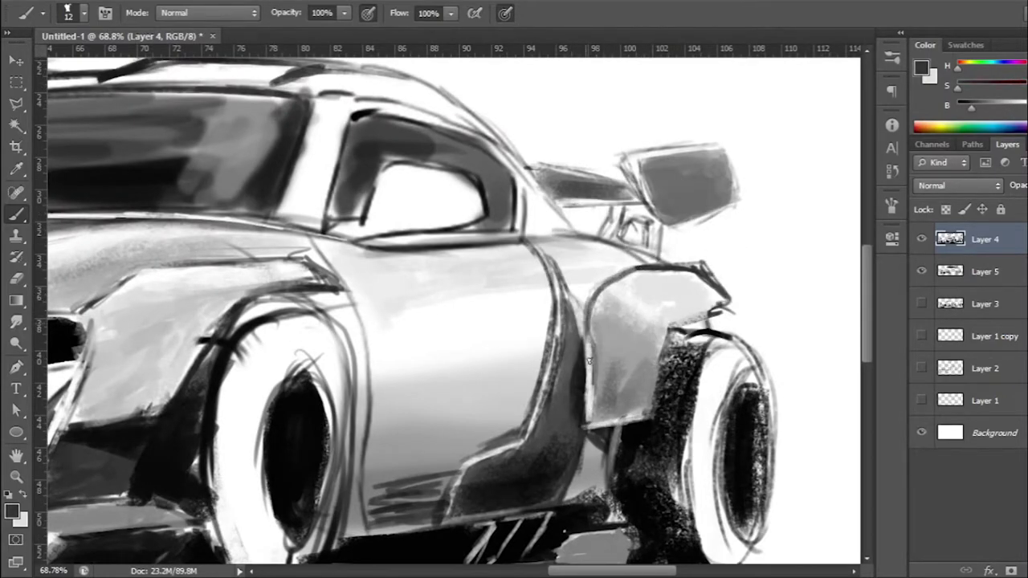
Step: Paint light-grey strokes and then a black stroke along the lower sill
scroll(589, 361, "down", 3)
scroll(574, 379, "up", 5)
mouse_move(608, 351)
left_mouse_down()
mouse_move(540, 354)
mouse_move(481, 406)
mouse_move(378, 378)
mouse_move(345, 418)
left_mouse_up()
left_click(397, 347, "alt")
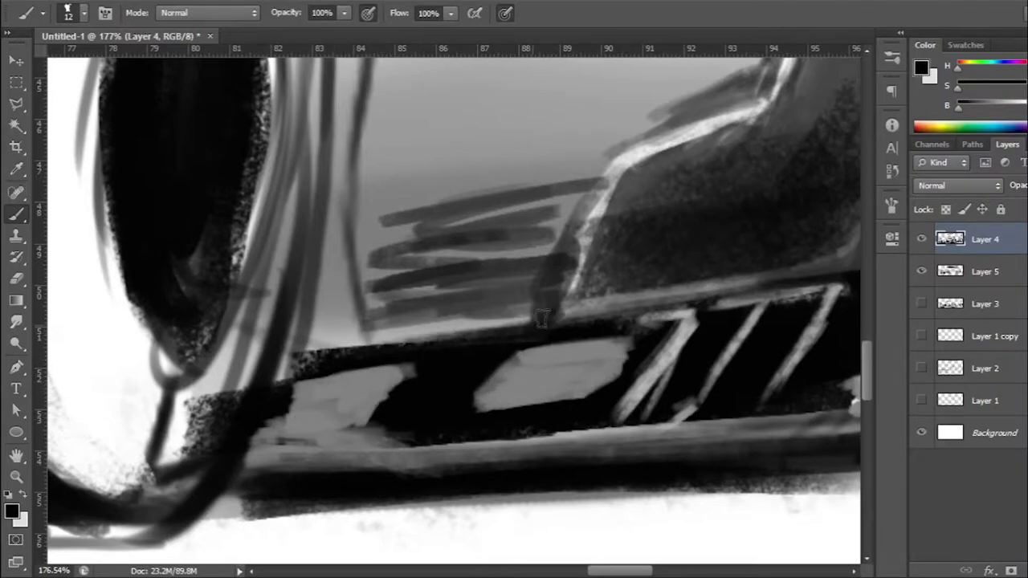
left_click_drag(547, 314, 321, 345)
scroll(402, 321, "down", 5)
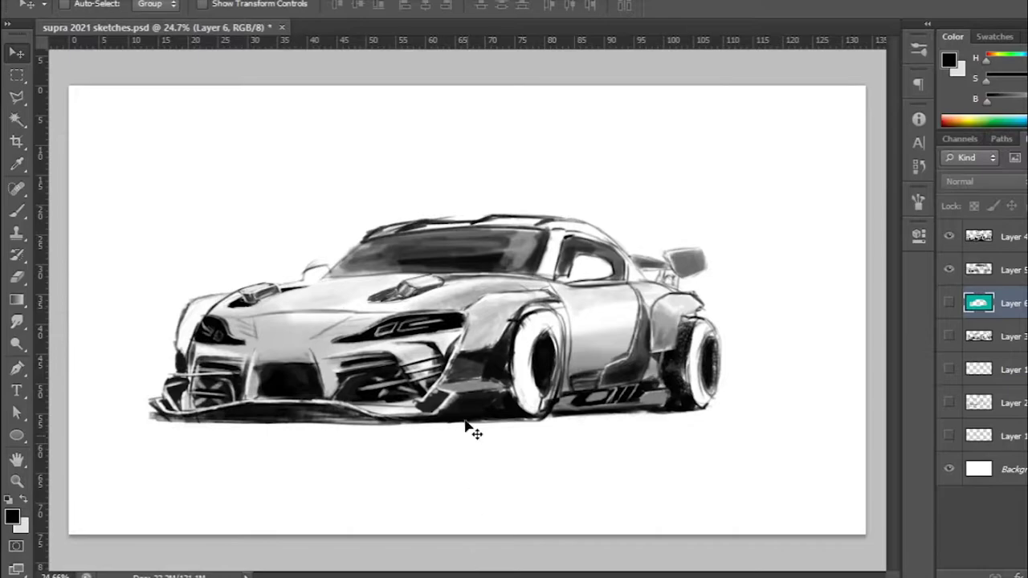
Step: Show the teal layer, duplicate Layer 5 with Ctrl+J, hide the original, and move teal below the copy
left_click(949, 303)
left_click(981, 270)
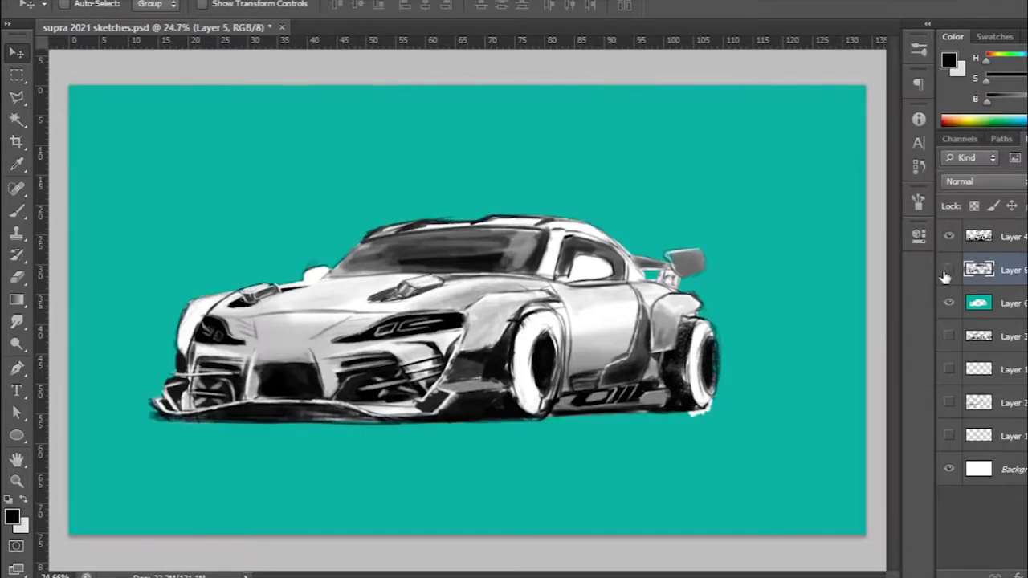
key("ctrl+j")
left_click(950, 270)
left_click_drag(981, 303, 980, 267)
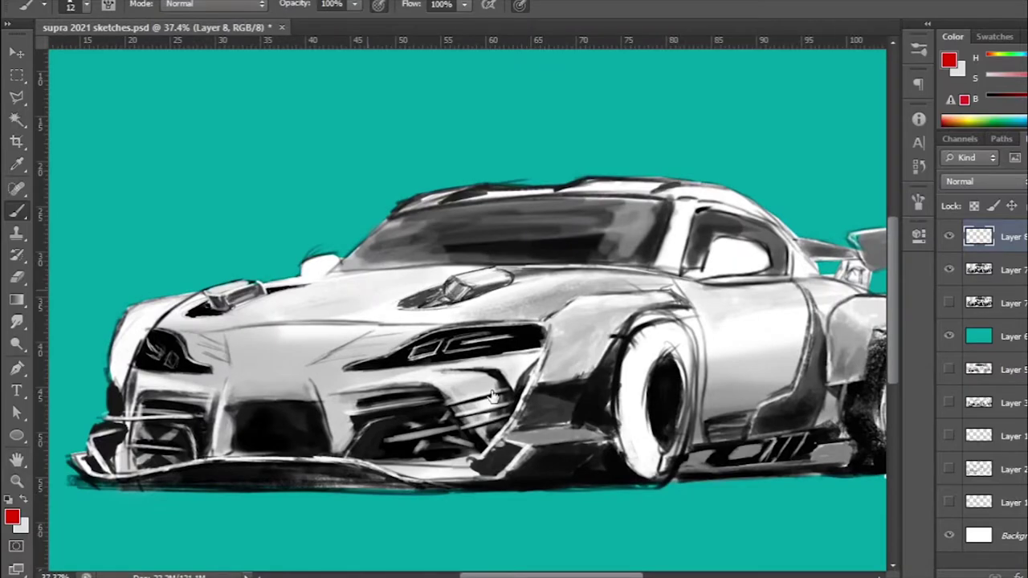
Step: Brush rough red strokes across the hood, the right fender and the hood edge on the Multiply layer
left_click_drag(282, 309, 379, 314)
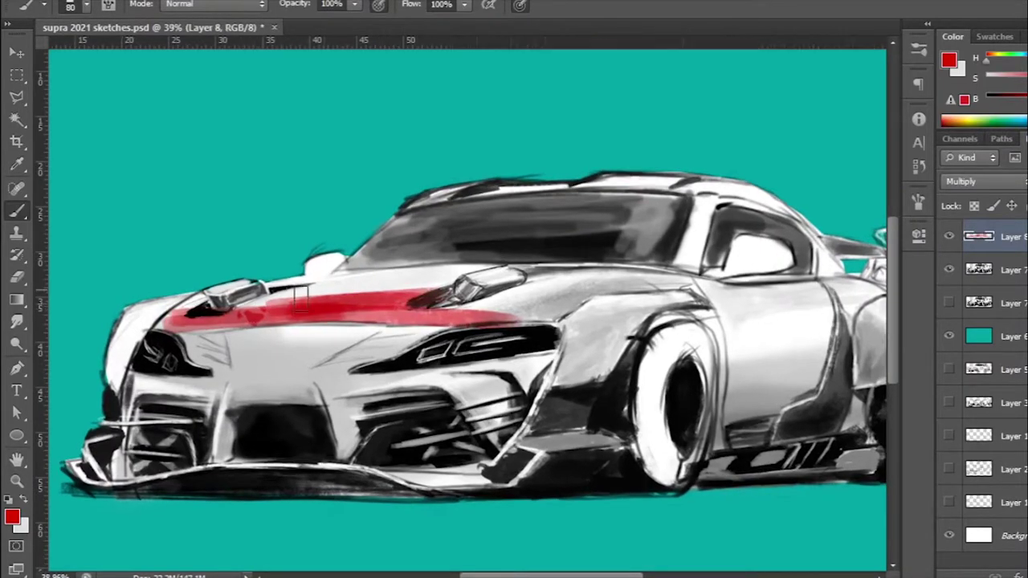
scroll(378, 314, "up", 2)
mouse_move(265, 306)
left_mouse_down()
mouse_move(436, 266)
mouse_move(593, 310)
left_mouse_up()
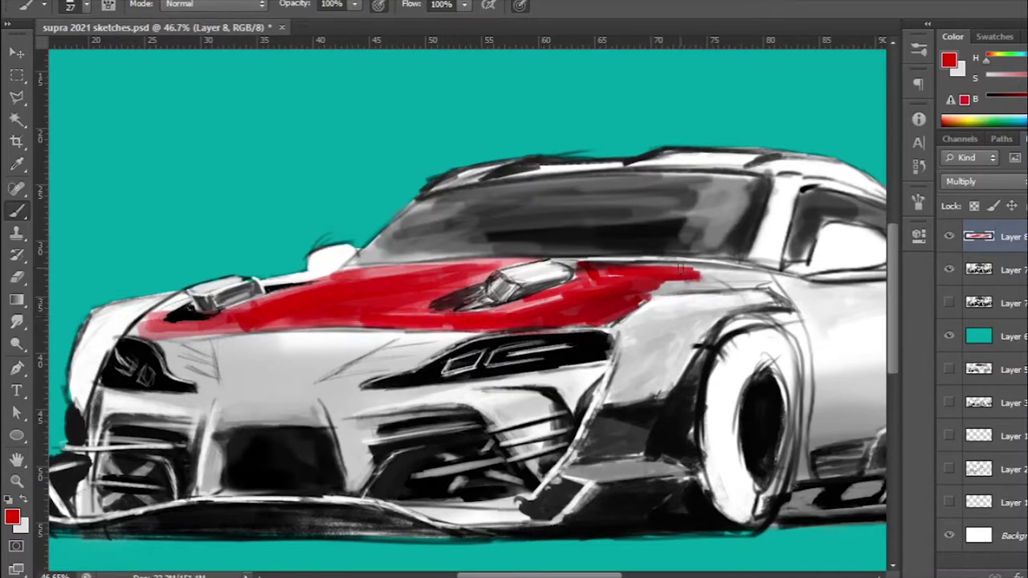
left_click_drag(680, 272, 772, 282)
left_click_drag(586, 261, 643, 337)
left_click_drag(764, 298, 618, 353)
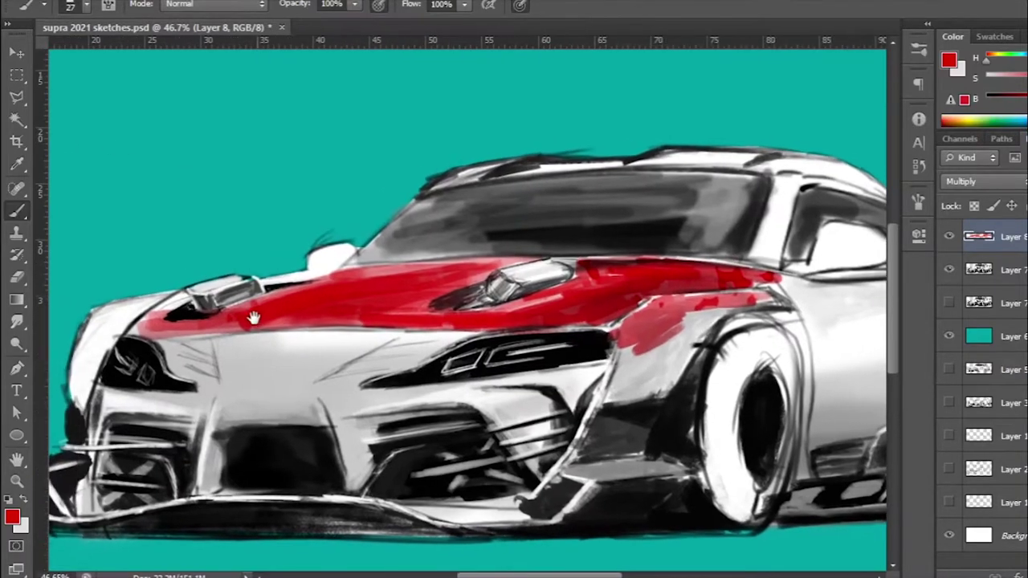
scroll(253, 318, "up", 1)
key("l")
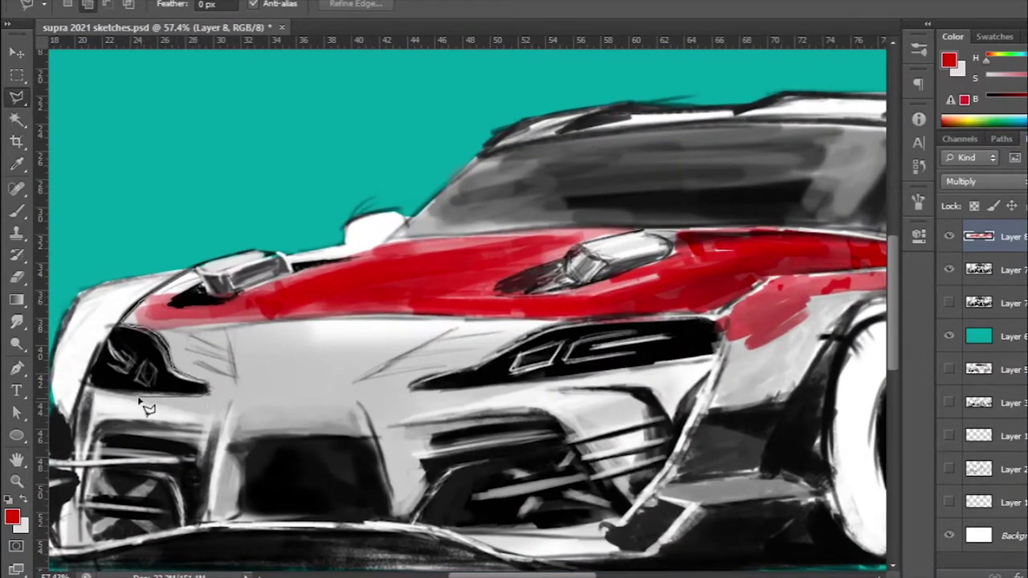
scroll(149, 396, "left", 2)
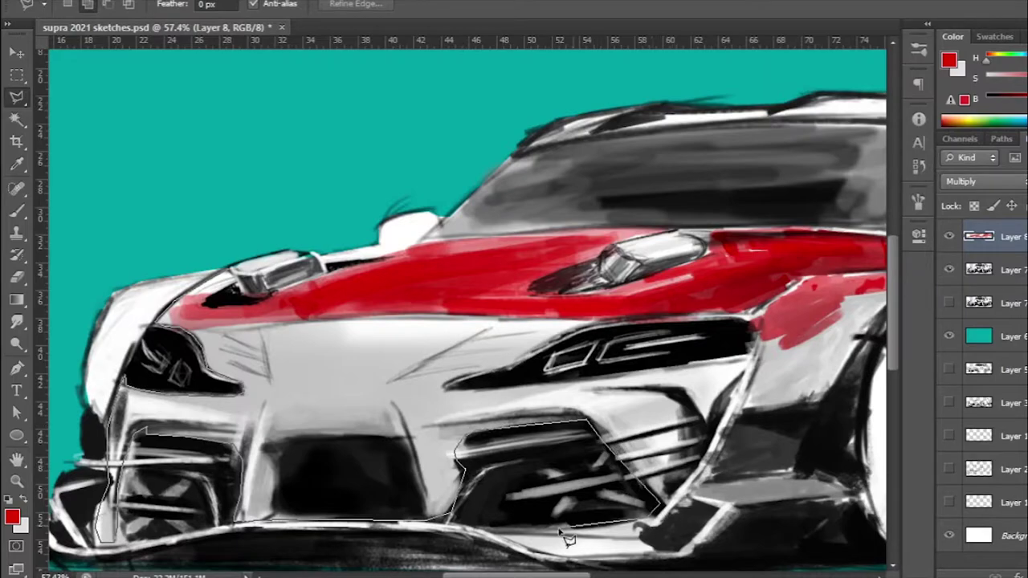
Step: Scroll the view right across the car's front bodywork, then back slightly left
scroll(568, 540, "right", 4)
scroll(743, 426, "right", 1)
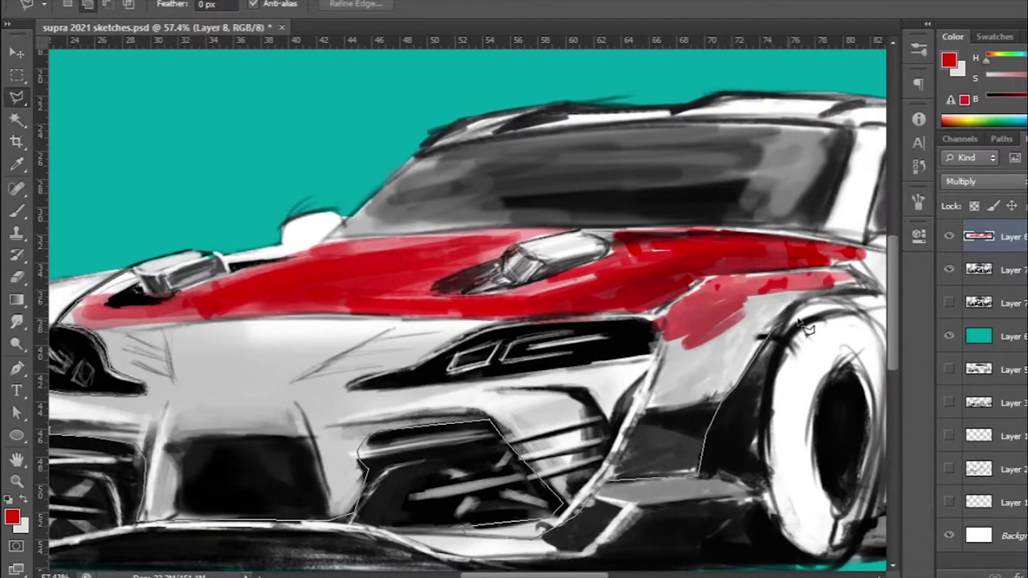
scroll(812, 322, "right", 1)
scroll(795, 309, "right", 1)
scroll(775, 297, "right", 2)
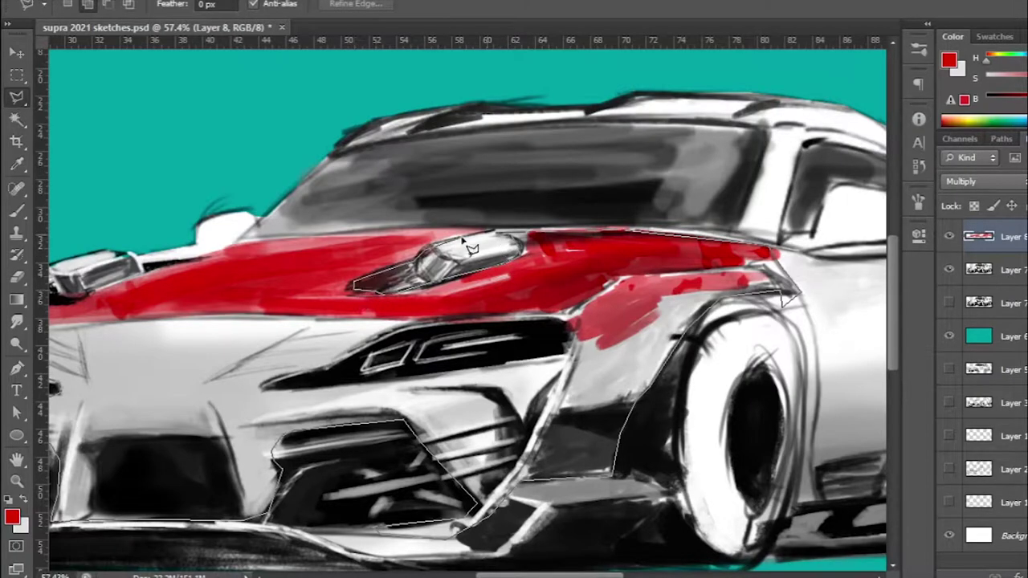
scroll(490, 253, "left", 10)
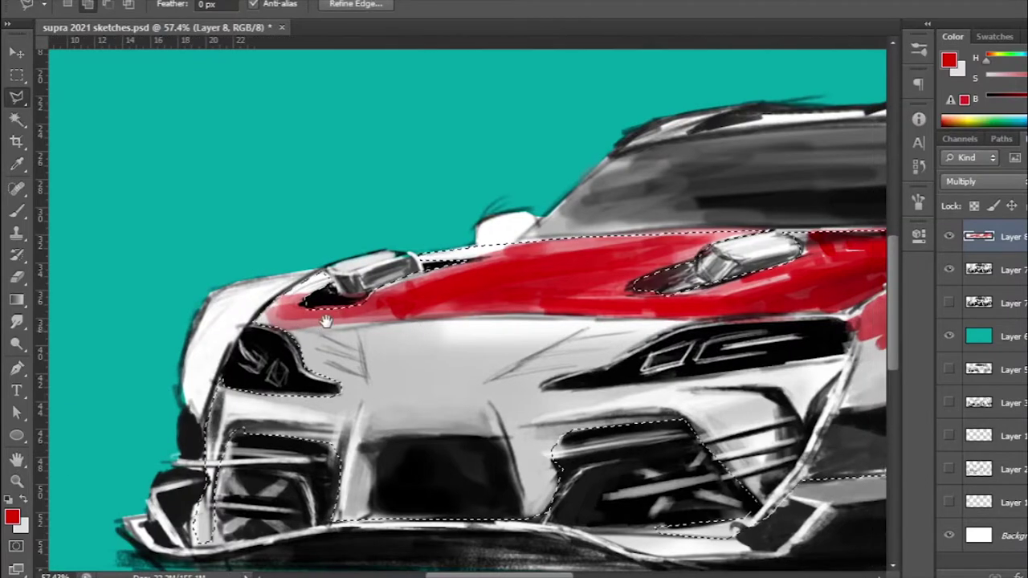
Step: Deselect the body and paint red over the nose up to the left headlight
key("ctrl+d")
scroll(613, 275, "up", 3)
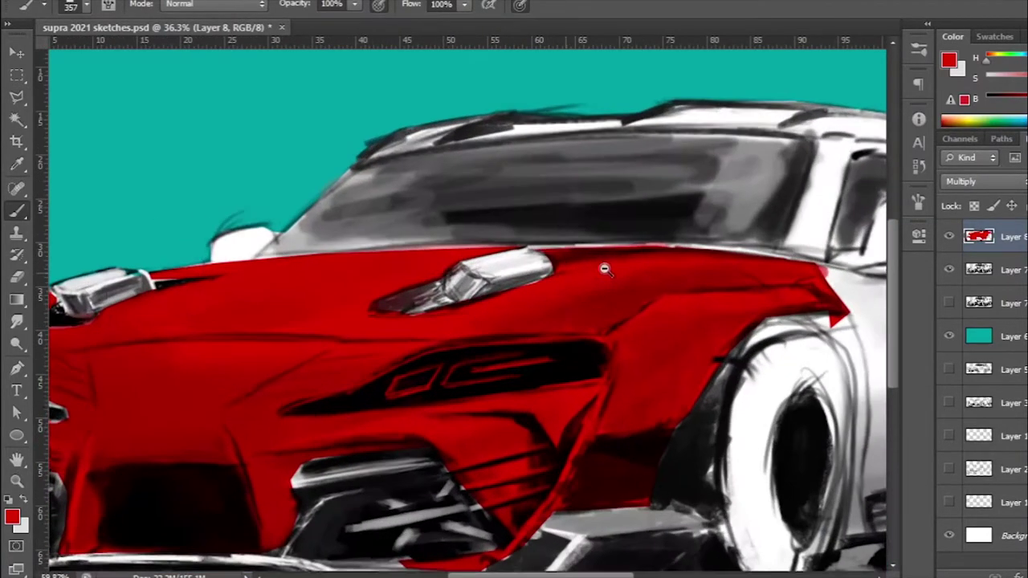
key("e")
scroll(361, 394, "left", 10)
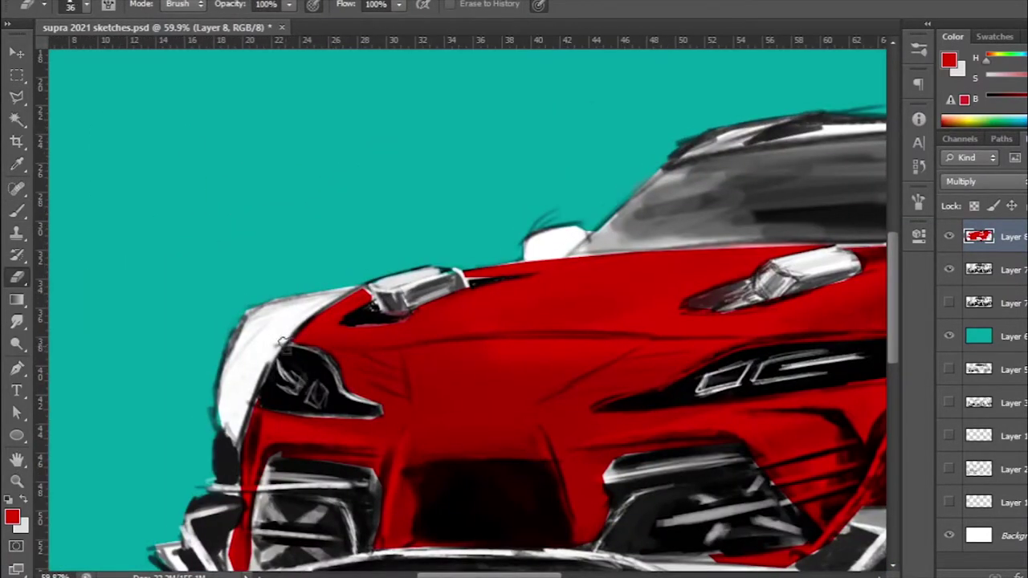
key("b")
mouse_move(265, 321)
left_mouse_down()
mouse_move(301, 307)
mouse_move(256, 354)
left_mouse_up()
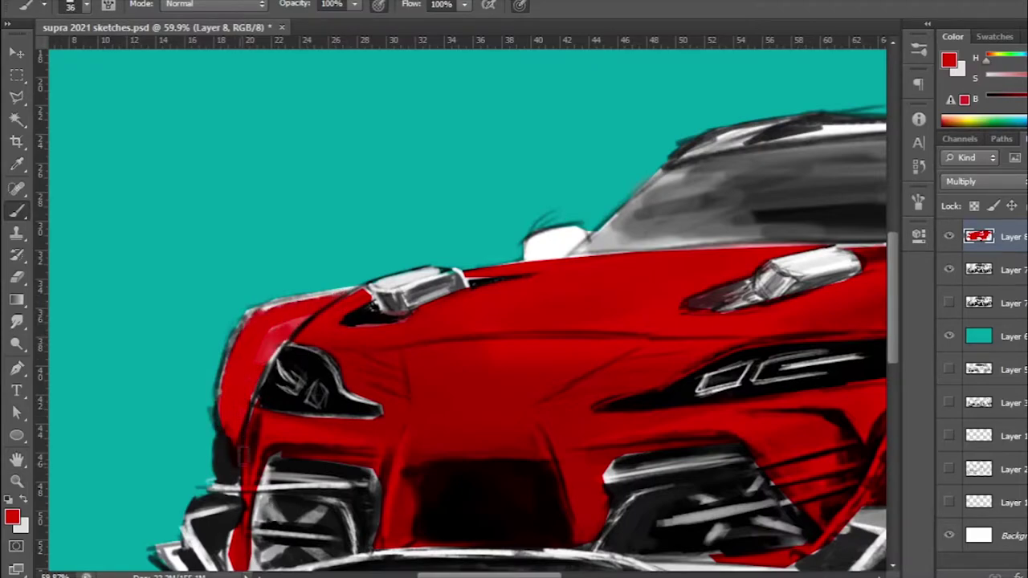
Step: Paint red along the door, rear quarter panel and rear fender
scroll(515, 322, "down", 3)
scroll(514, 321, "down", 3)
scroll(514, 321, "up", 3)
mouse_move(474, 329)
left_mouse_down()
mouse_move(643, 307)
mouse_move(546, 394)
mouse_move(514, 378)
mouse_move(522, 409)
mouse_move(503, 415)
mouse_move(491, 440)
left_mouse_up()
mouse_move(638, 294)
left_mouse_down()
mouse_move(607, 277)
mouse_move(715, 317)
left_mouse_up()
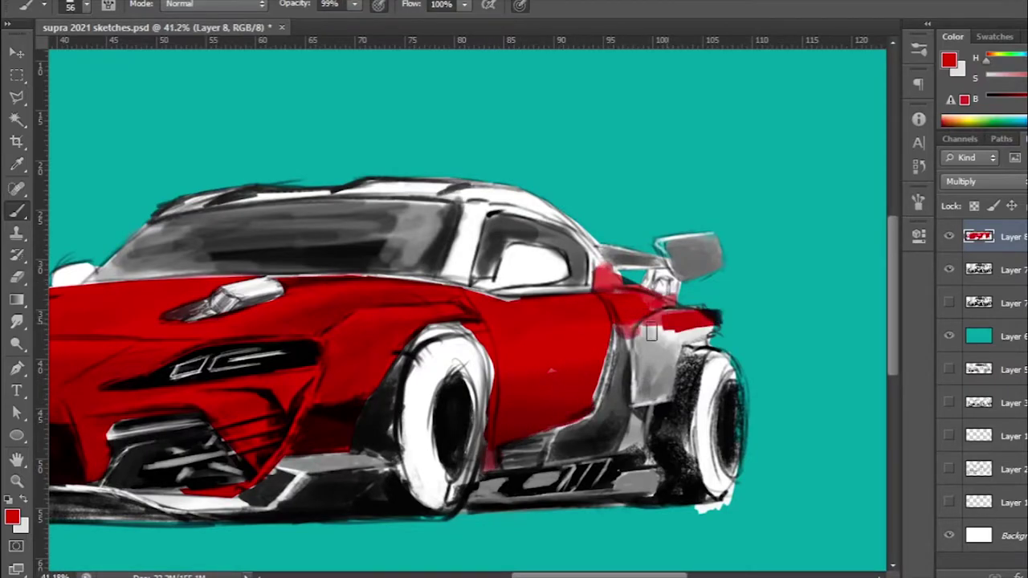
left_click_drag(643, 321, 685, 341)
Step: Paint red along the roof edge, roof line, B-pillar and rear roof edge
mouse_move(169, 206)
left_mouse_down()
mouse_move(315, 177)
mouse_move(446, 184)
left_mouse_up()
left_click_drag(371, 186, 558, 210)
left_click_drag(470, 205, 463, 249)
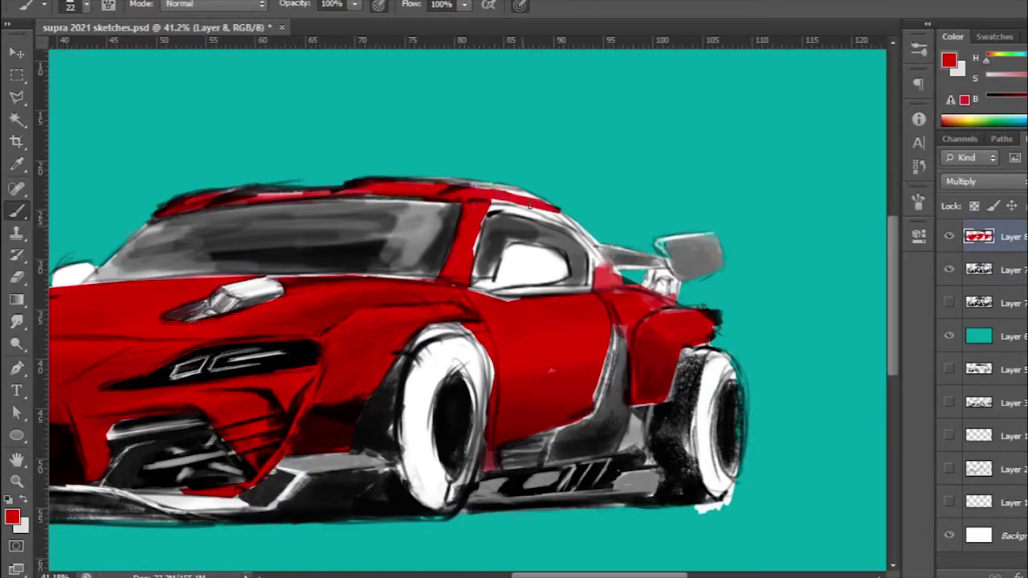
scroll(530, 207, "up", 3)
mouse_move(426, 165)
left_mouse_down()
mouse_move(638, 237)
mouse_move(719, 333)
left_mouse_up()
key("e")
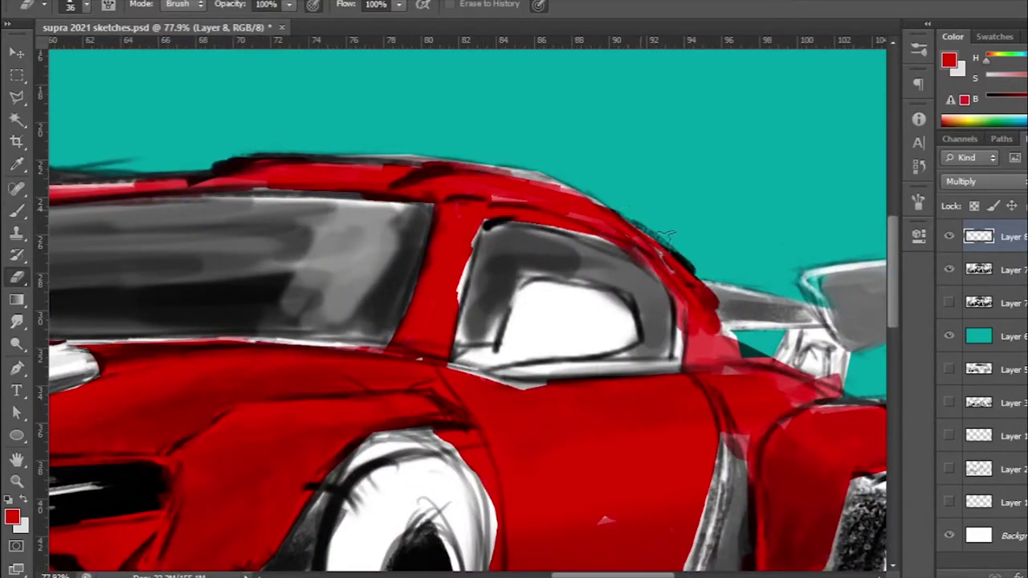
scroll(602, 259, "down", 3)
key("b")
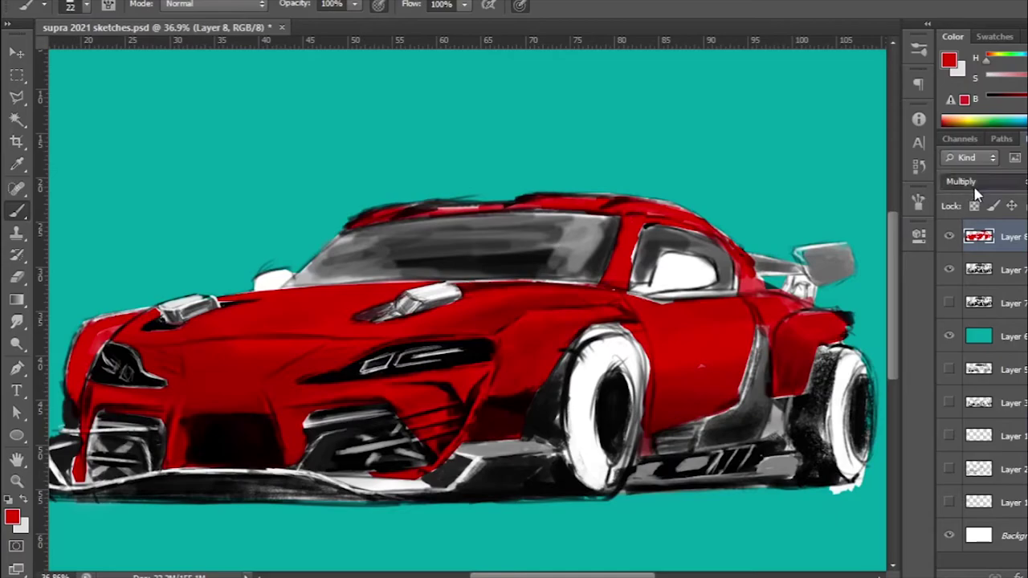
scroll(547, 305, "down", 1)
scroll(380, 471, "up", 10)
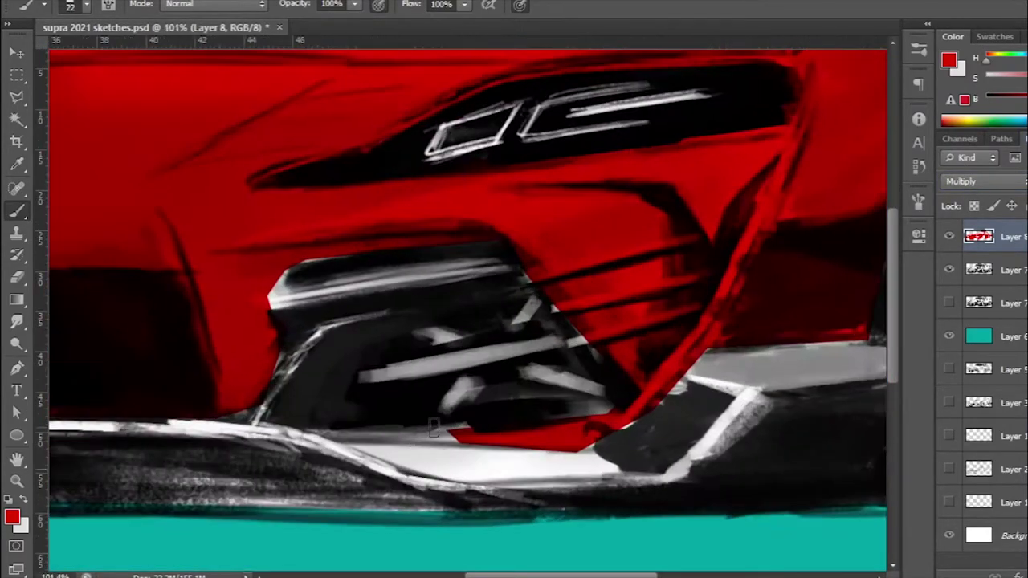
scroll(345, 354, "down", 9)
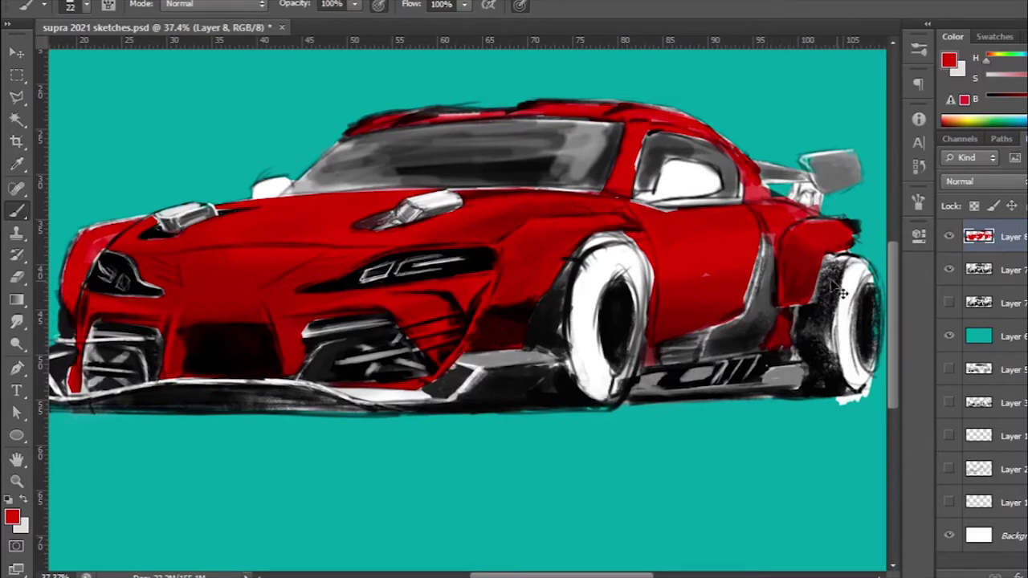
Step: Paint three white streaks across the red front intake
scroll(450, 337, "up", 3)
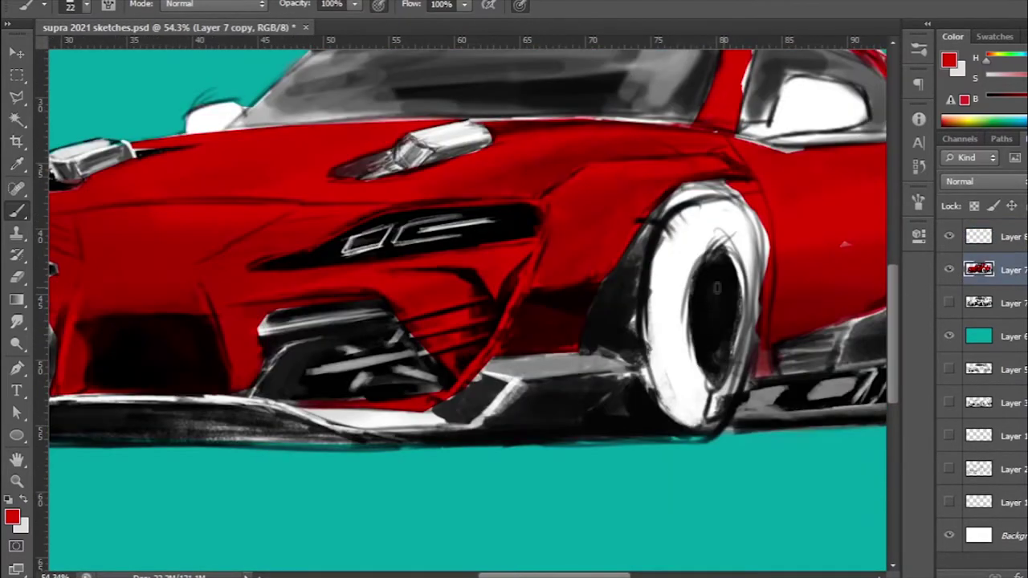
scroll(396, 329, "up", 5)
key("x")
left_click_drag(398, 306, 567, 257)
left_click_drag(404, 343, 570, 304)
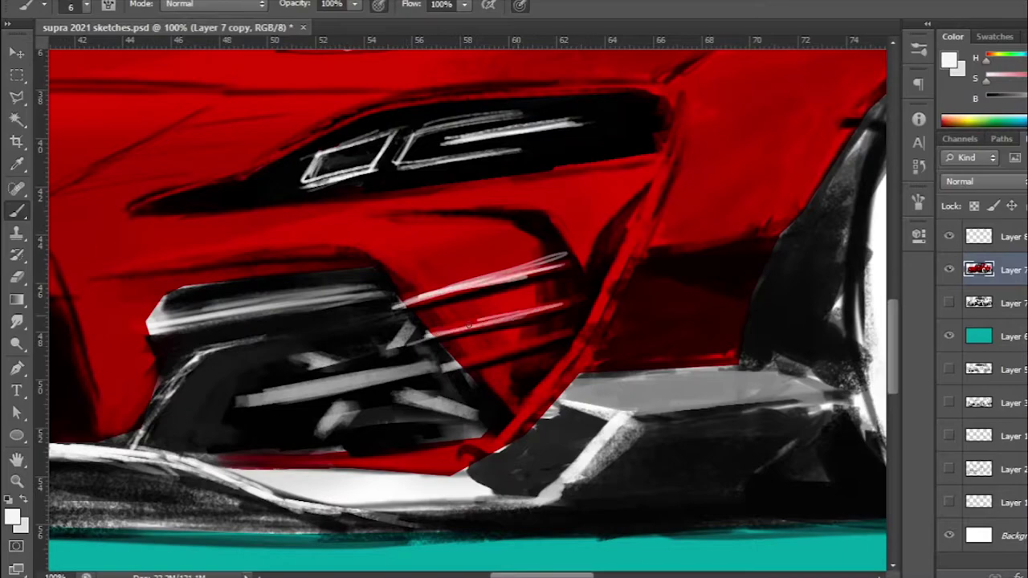
left_click_drag(443, 367, 572, 337)
scroll(466, 306, "down", 4)
scroll(466, 305, "down", 3)
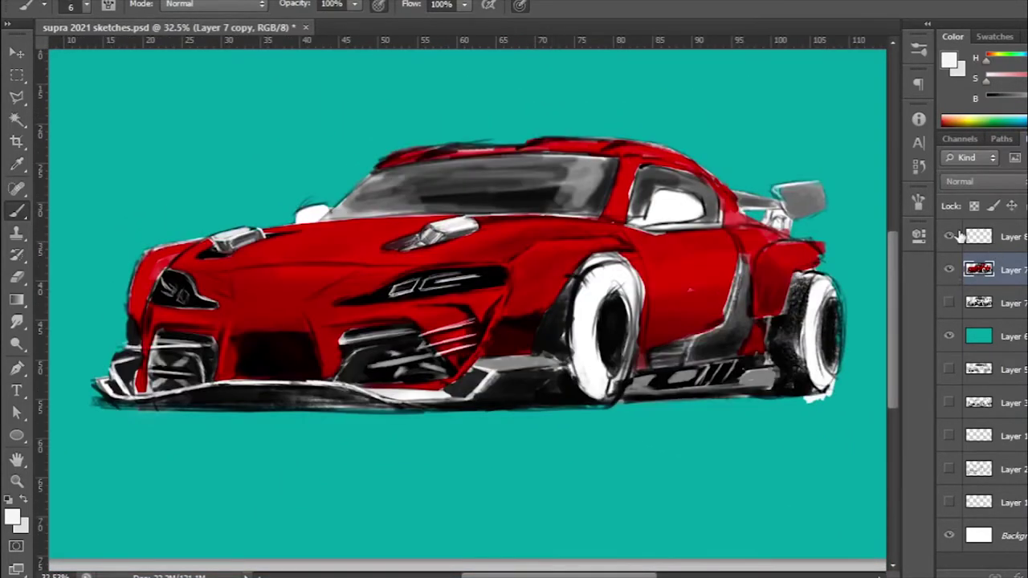
Step: Set the top layer to Overlay and brush warm highlights over the body, door and intake
left_click(992, 237)
key("shift+alt+o")
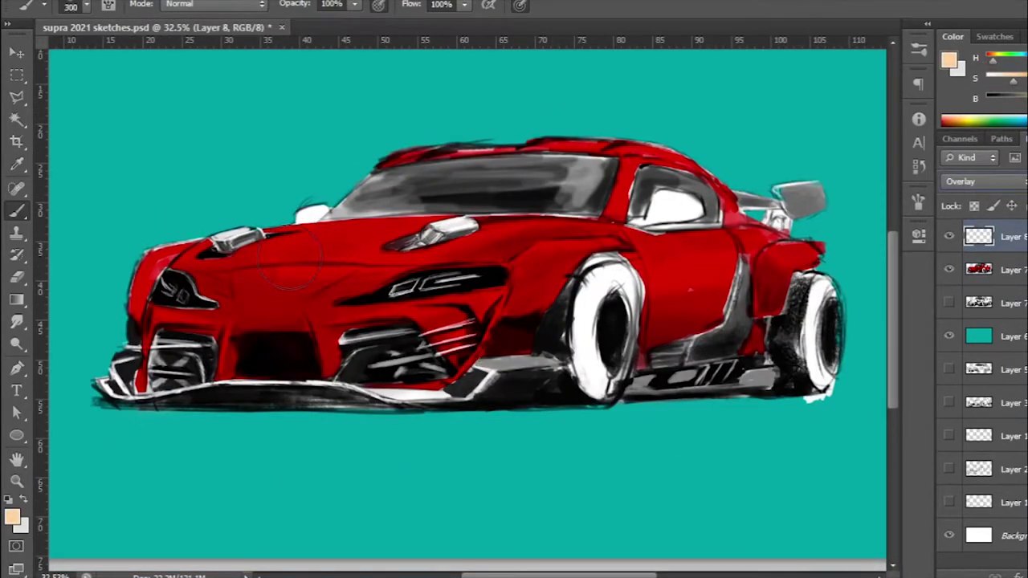
left_click_drag(289, 257, 656, 196)
left_click_drag(503, 237, 689, 246)
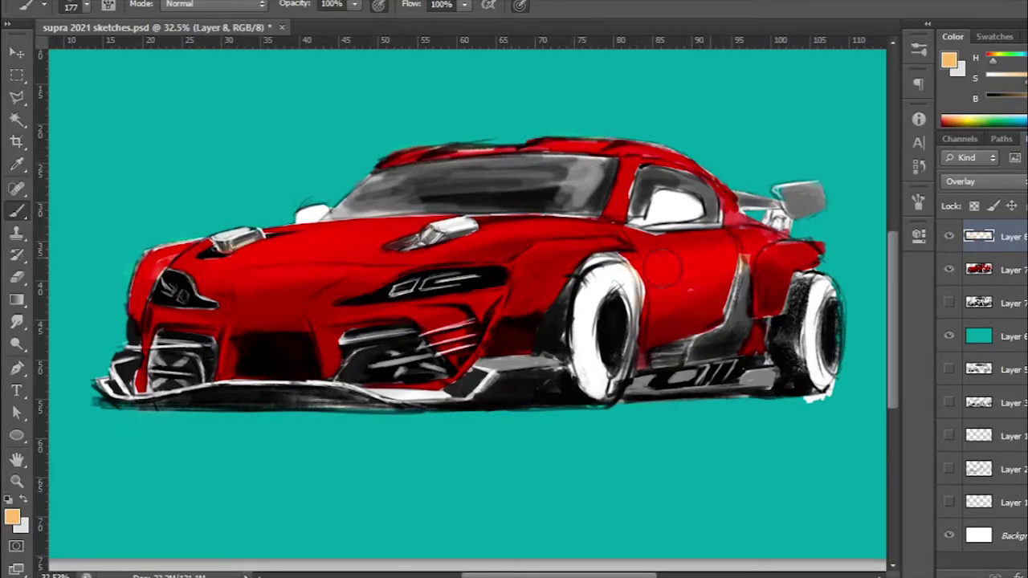
scroll(675, 293, "down", 1)
mouse_move(241, 378)
left_mouse_down()
mouse_move(253, 321)
mouse_move(237, 365)
left_mouse_up()
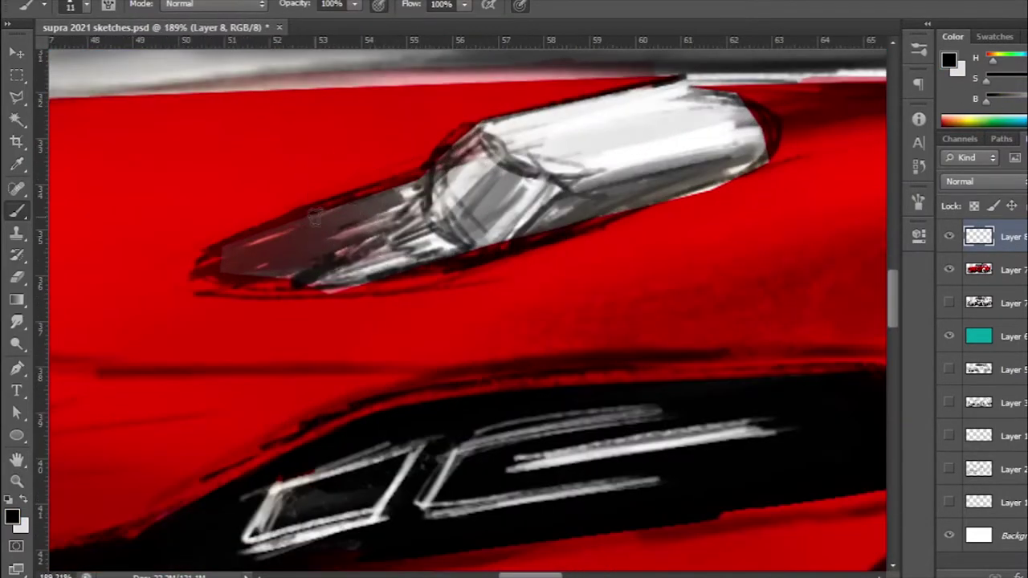
Step: Fill the area under the hood lamp with black and add a white lower-left edge highlight
left_click_drag(361, 213, 233, 265)
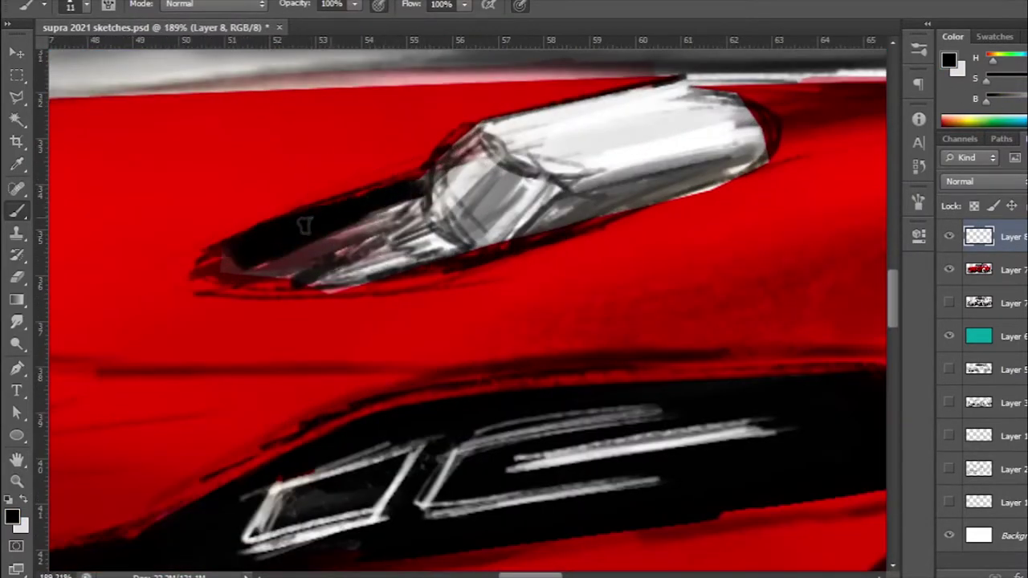
mouse_move(434, 249)
left_mouse_down()
mouse_move(265, 282)
mouse_move(385, 235)
left_mouse_up()
left_click_drag(289, 265, 442, 216)
left_click_drag(361, 257, 466, 201)
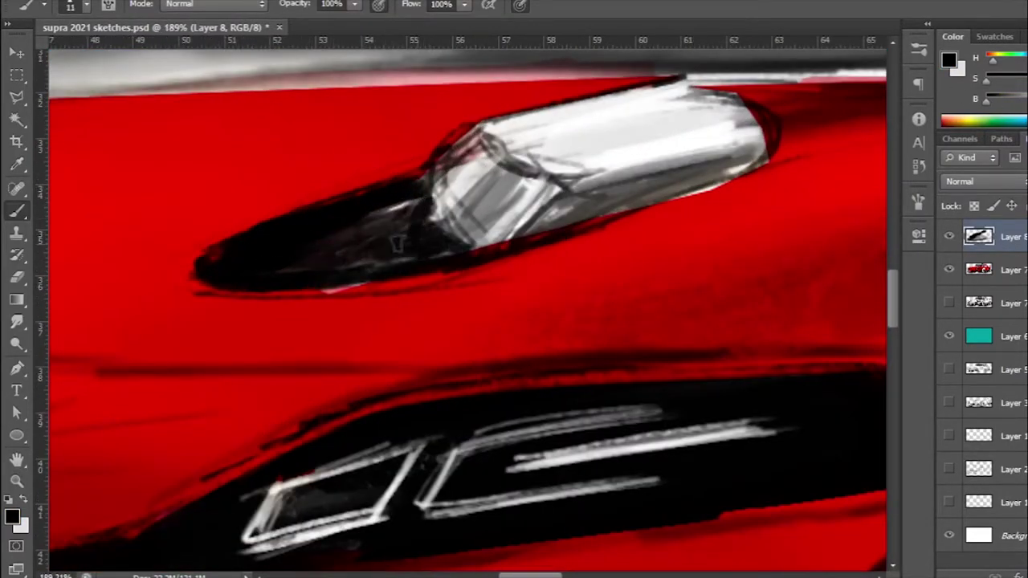
key("x")
mouse_move(474, 137)
left_mouse_down()
mouse_move(413, 207)
mouse_move(498, 249)
left_mouse_up()
key("x")
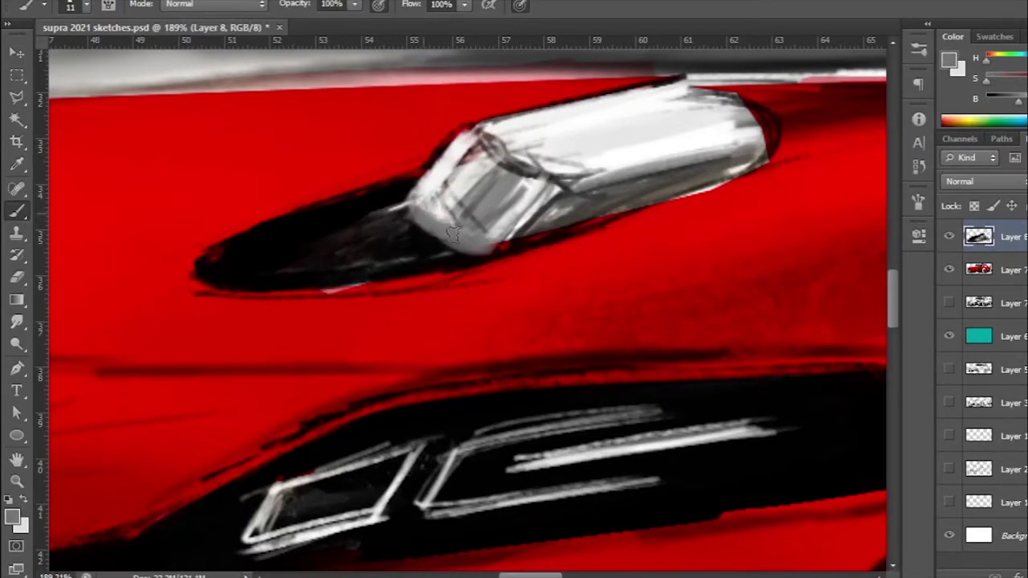
left_click_drag(747, 165, 433, 255)
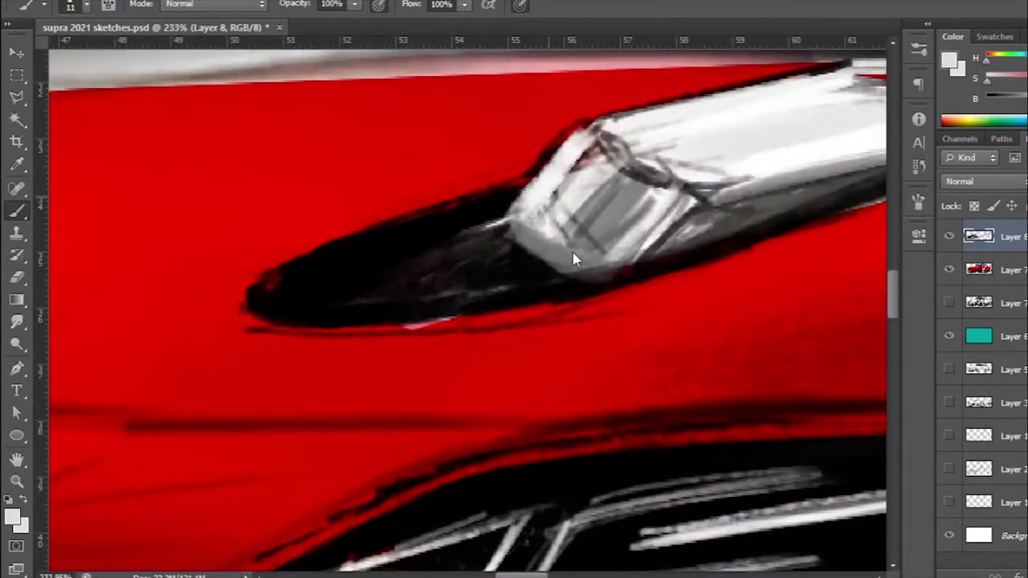
Step: Add dark strokes under the headlight and a thin light line along its lower edge
scroll(384, 274, "down", 5)
scroll(273, 371, "up", 5)
key("x")
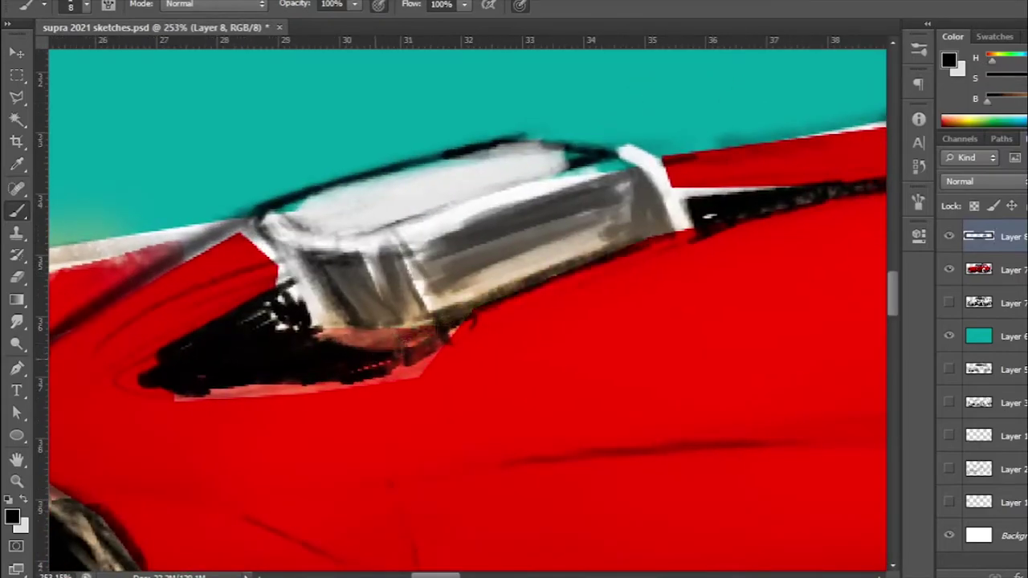
left_click_drag(273, 371, 377, 365)
left_click_drag(281, 309, 153, 386)
key("bracketleft")
key("bracketleft")
key("bracketleft")
key("x")
mouse_move(446, 307)
left_mouse_down()
mouse_move(277, 339)
mouse_move(755, 210)
left_mouse_up()
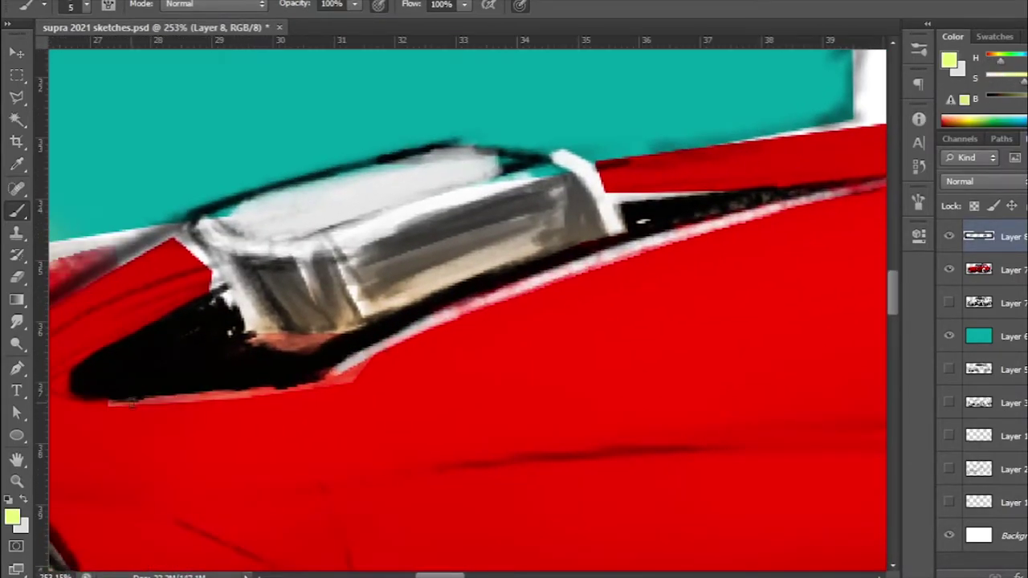
mouse_move(81, 398)
left_mouse_down()
mouse_move(361, 361)
mouse_move(755, 223)
left_mouse_up()
Step: Streak white highlights and grey texture across the headlight top
key("d")
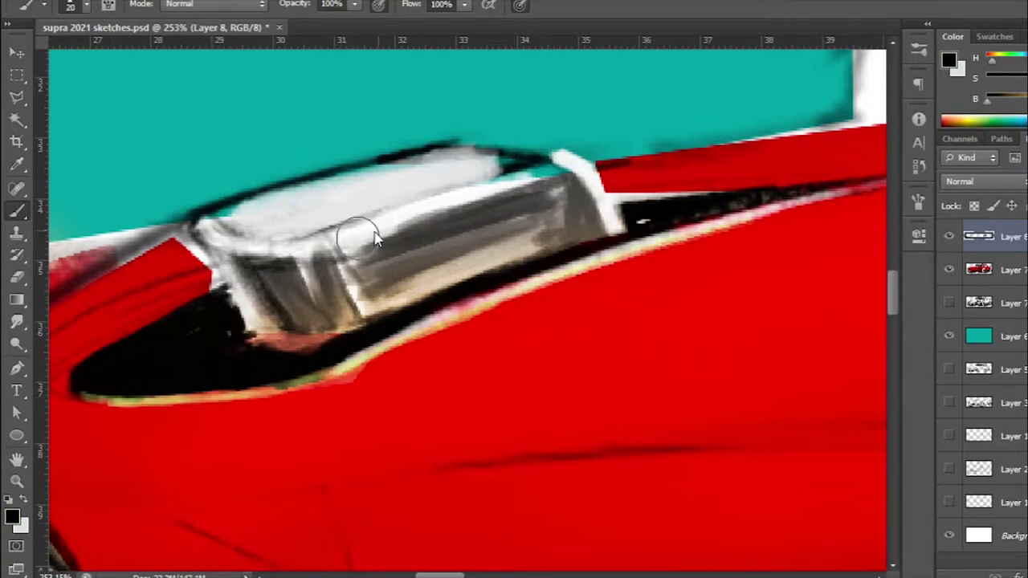
key("x")
left_click_drag(345, 193, 507, 157)
mouse_move(450, 196)
left_mouse_down()
mouse_move(313, 213)
mouse_move(454, 209)
left_mouse_up()
left_click_drag(289, 221, 498, 177)
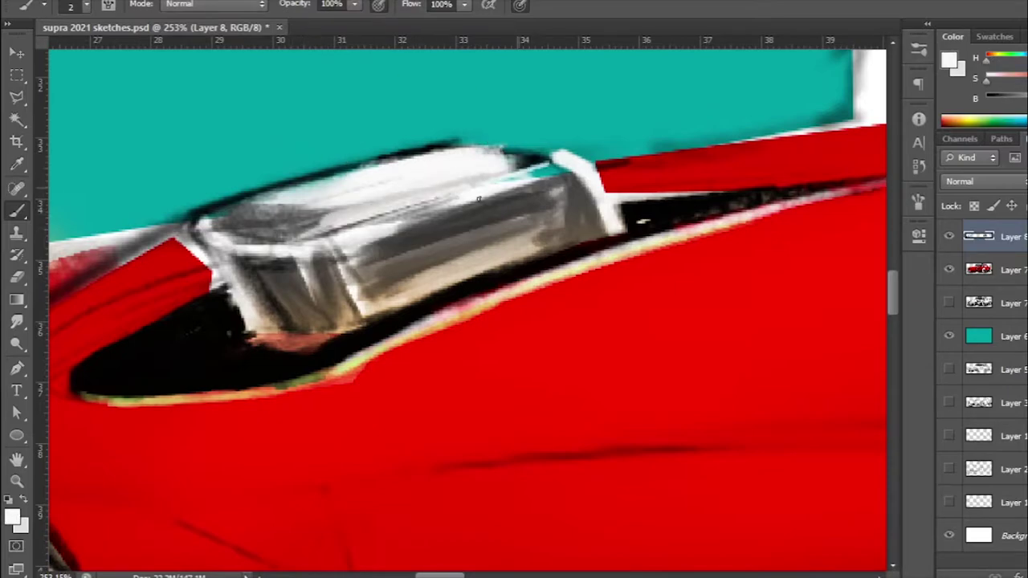
left_click_drag(329, 241, 522, 193)
Step: Darken the headlight's lower face and left end with black strokes
key("x")
mouse_move(555, 225)
left_mouse_down()
mouse_move(361, 281)
mouse_move(370, 305)
left_mouse_up()
left_click_drag(321, 266, 284, 356)
left_click_drag(386, 310, 257, 353)
left_click_drag(618, 224, 491, 265)
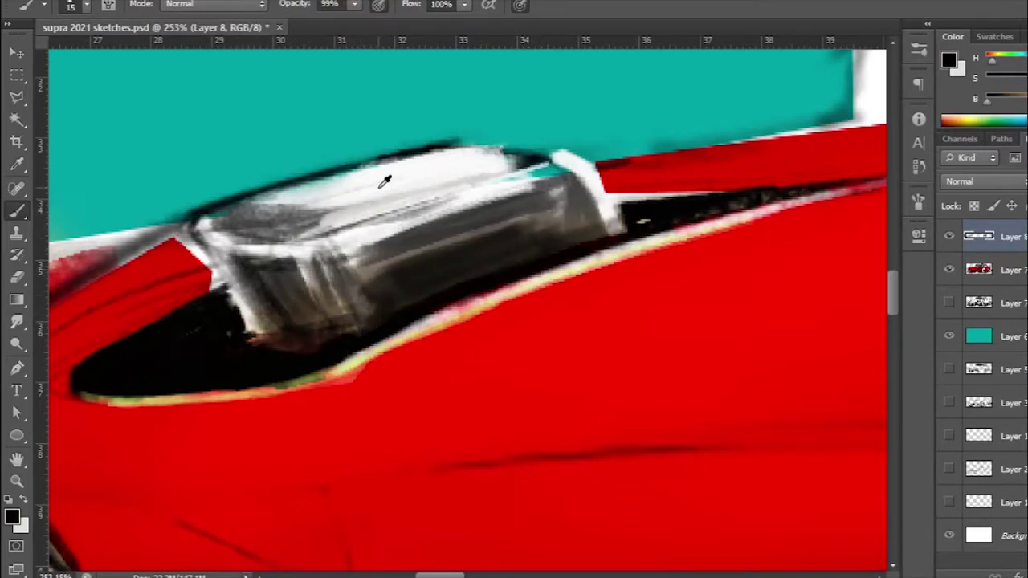
Step: Paint white strokes on the headlight front and across its top with a smaller brush
key("x")
key("bracketleft")
key("bracketleft")
key("bracketleft")
left_click_drag(321, 249, 345, 333)
mouse_move(554, 173)
left_mouse_down()
mouse_move(416, 215)
mouse_move(554, 164)
mouse_move(233, 213)
left_mouse_up()
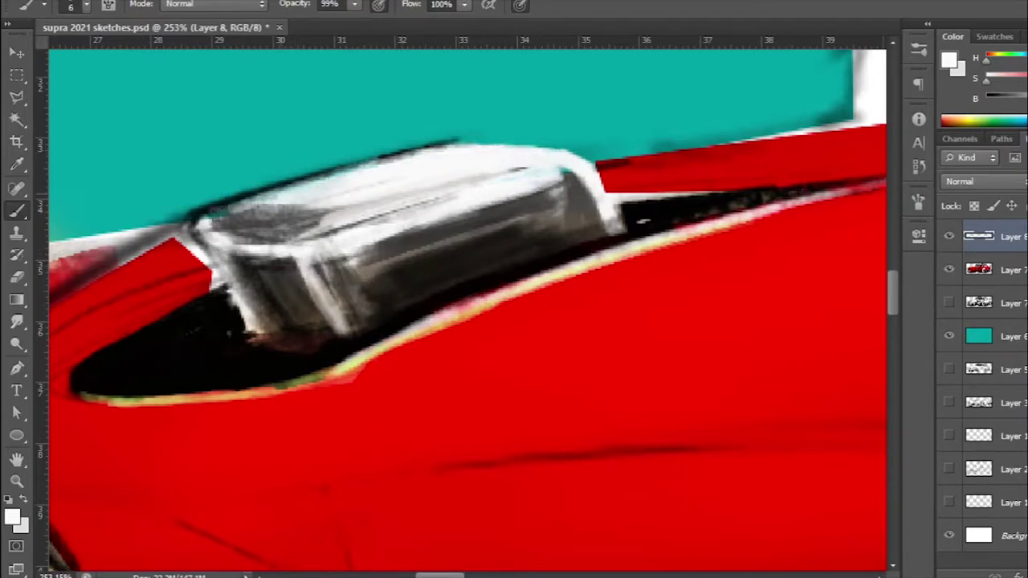
left_click_drag(418, 161, 217, 221)
left_click_drag(442, 192, 321, 233)
scroll(361, 234, "down", 2)
Step: Darken the headlight's lower-left face and add white vertical strokes on its front
key("x")
left_click_drag(482, 209, 362, 273)
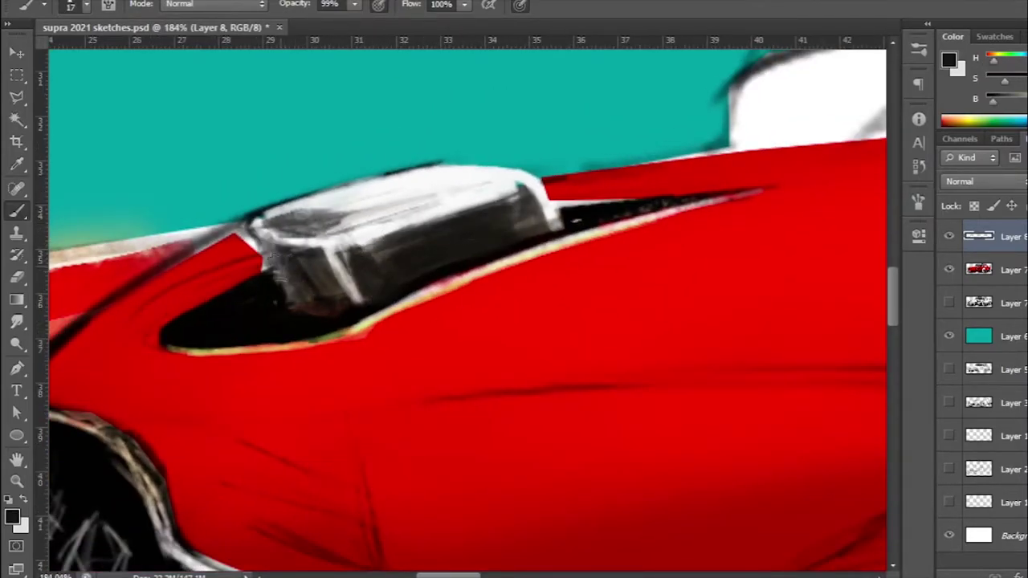
left_click_drag(305, 241, 287, 269)
key("bracketleft")
key("x")
left_click_drag(333, 245, 318, 313)
left_click_drag(301, 244, 285, 311)
left_click_drag(345, 250, 329, 309)
Step: Rework the headlight's top face with alternating dark and light strokes
key("x")
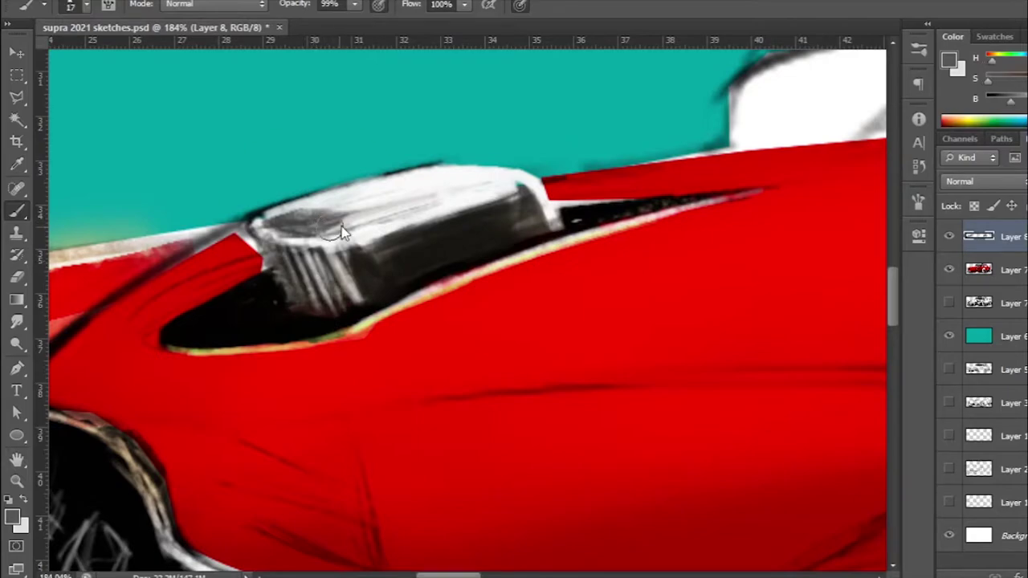
left_click_drag(417, 210, 294, 229)
key("x")
mouse_move(450, 193)
left_mouse_down()
mouse_move(321, 217)
mouse_move(282, 213)
mouse_move(364, 221)
left_mouse_up()
key("x")
left_click_drag(482, 191, 321, 229)
left_click_drag(514, 183, 330, 242)
key("x")
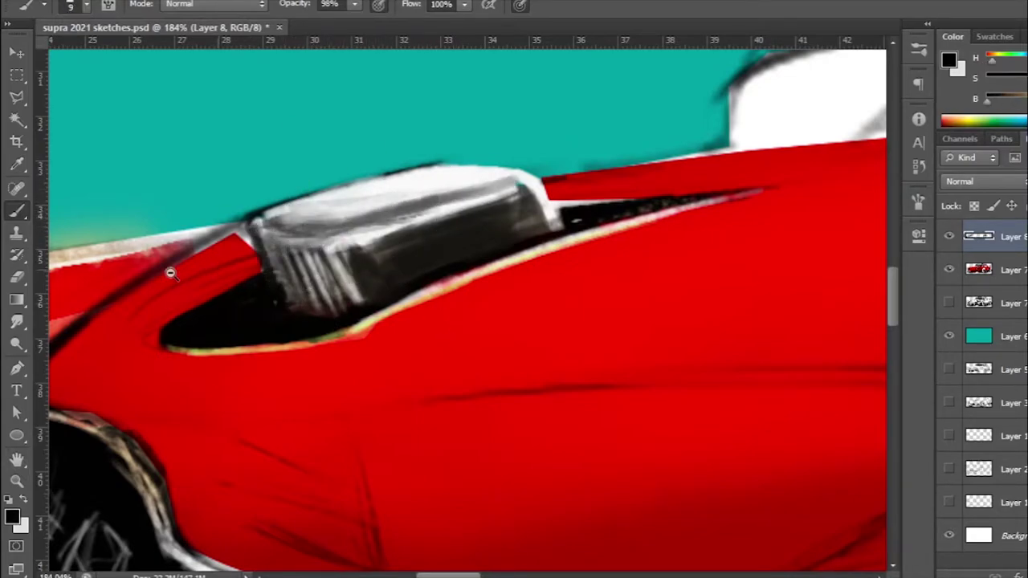
scroll(172, 270, "down", 5)
scroll(507, 366, "up", 3)
Step: Rim the intake's top edge and right end in pink, undoing the lower-edge stroke
left_click(507, 371, "alt")
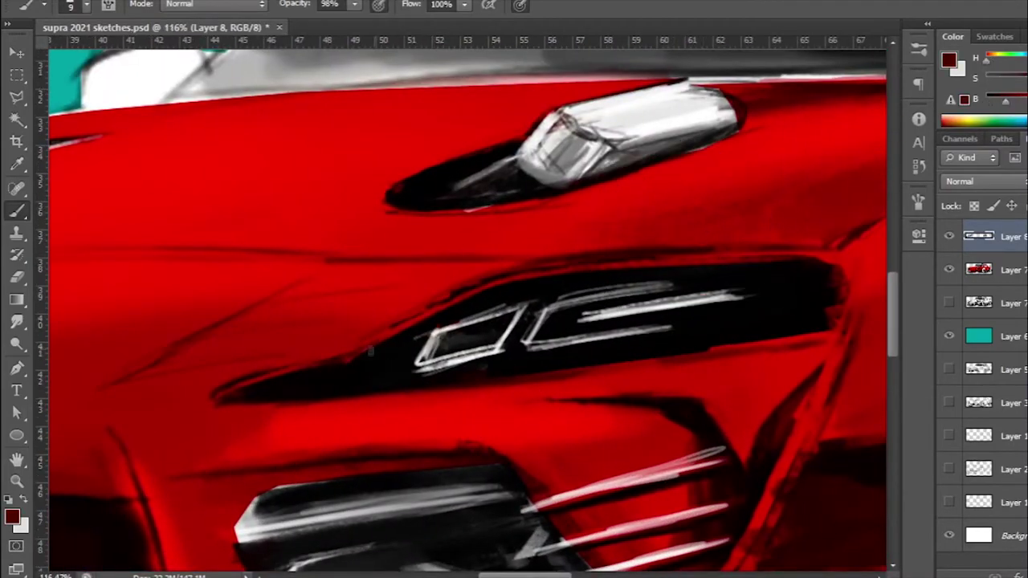
left_click_drag(383, 311, 294, 352)
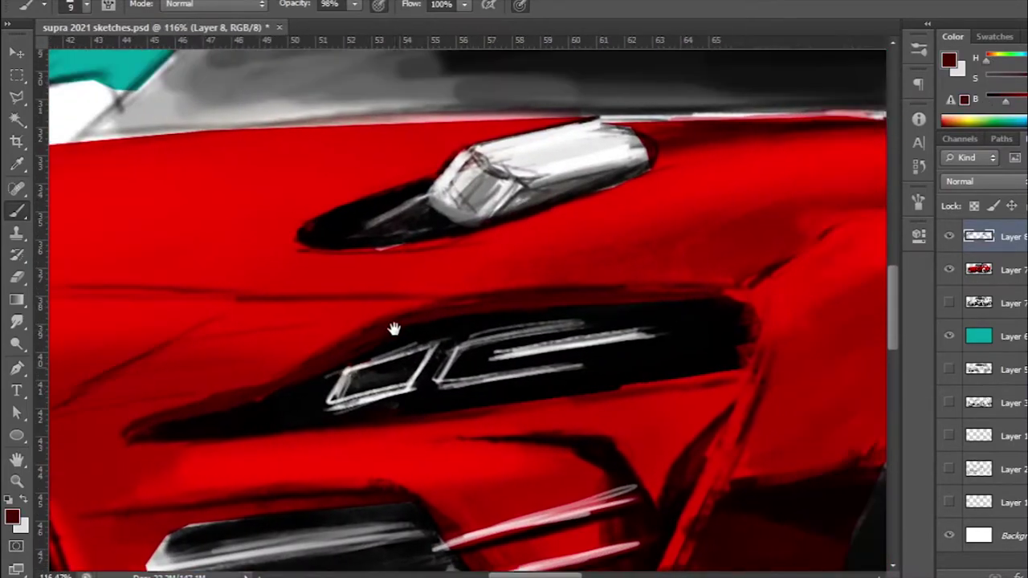
left_click_drag(124, 429, 747, 281)
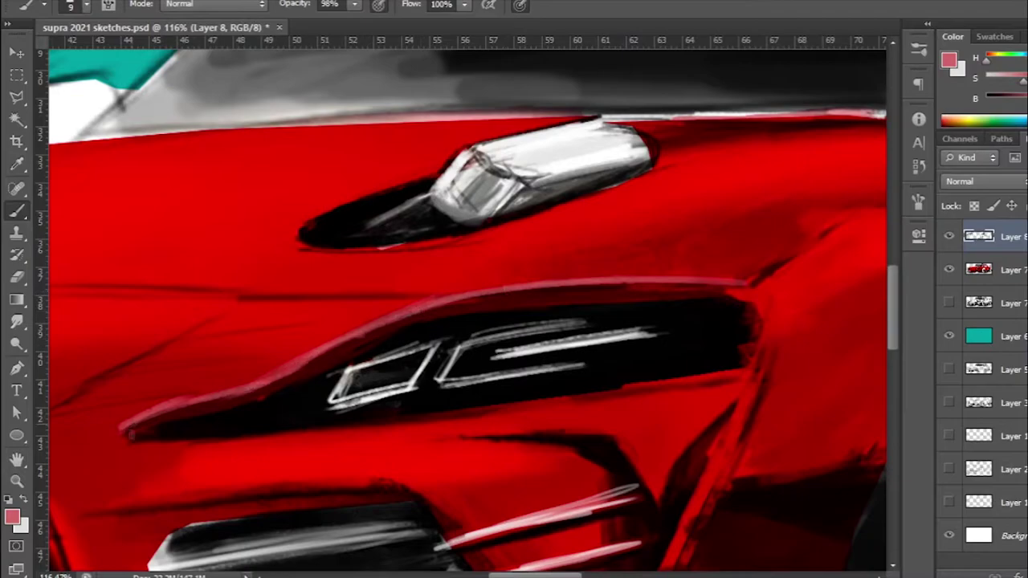
left_click_drag(125, 438, 736, 371)
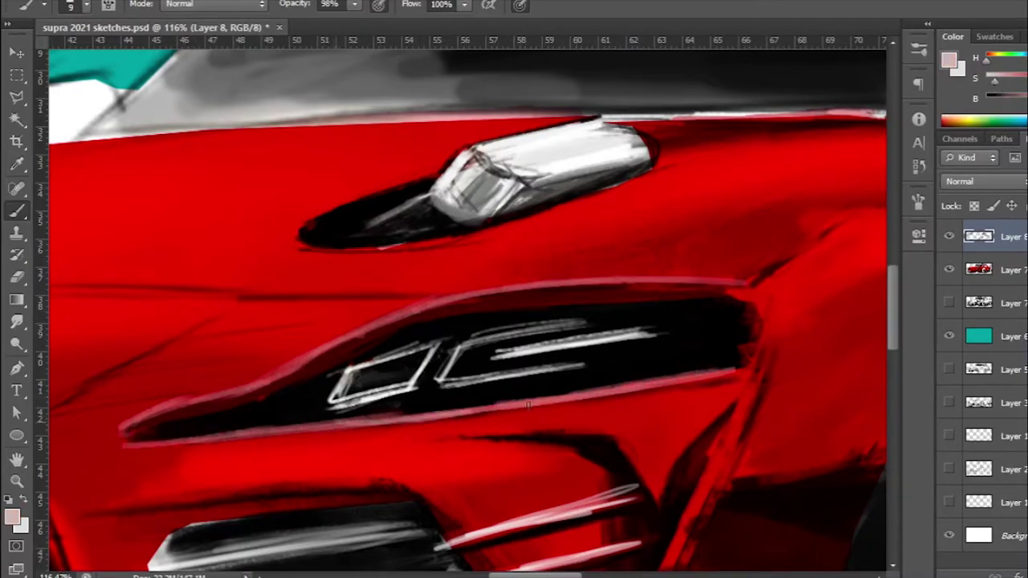
left_click_drag(751, 285, 735, 372)
left_click(577, 336, "alt")
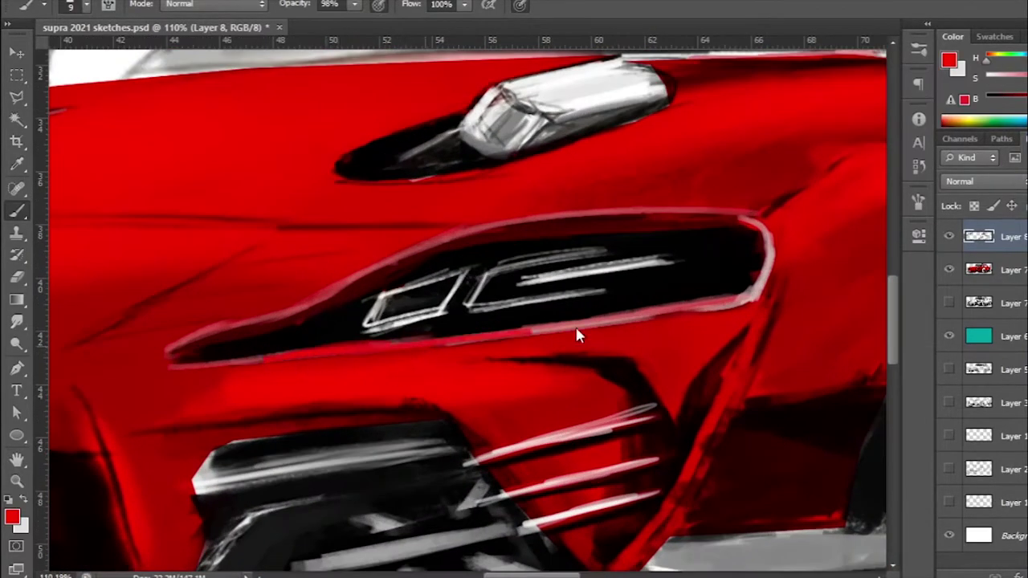
key("ctrl+z")
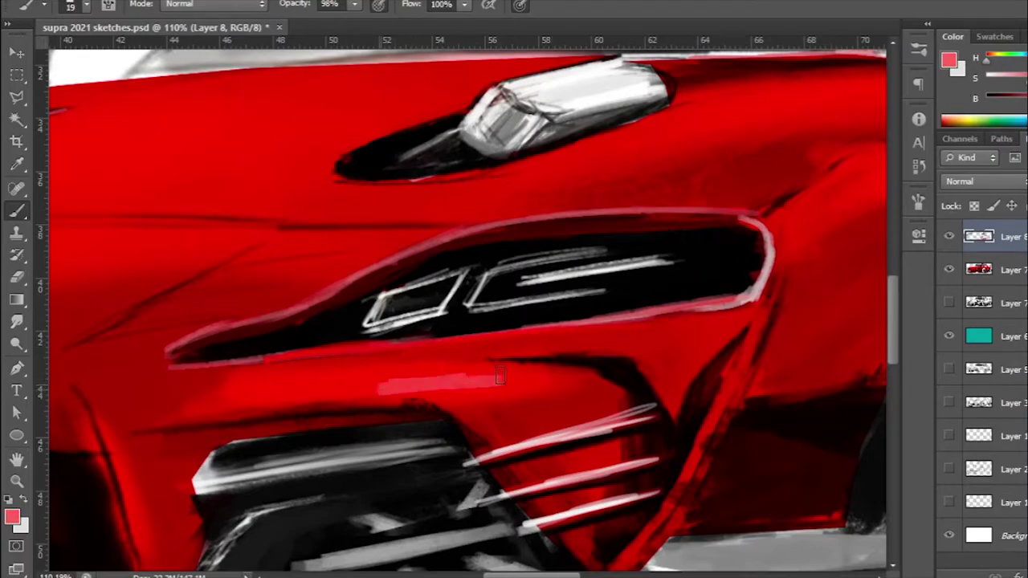
mouse_move(338, 392)
left_mouse_down()
mouse_move(570, 384)
mouse_move(317, 368)
left_mouse_up()
left_click(570, 386, "alt")
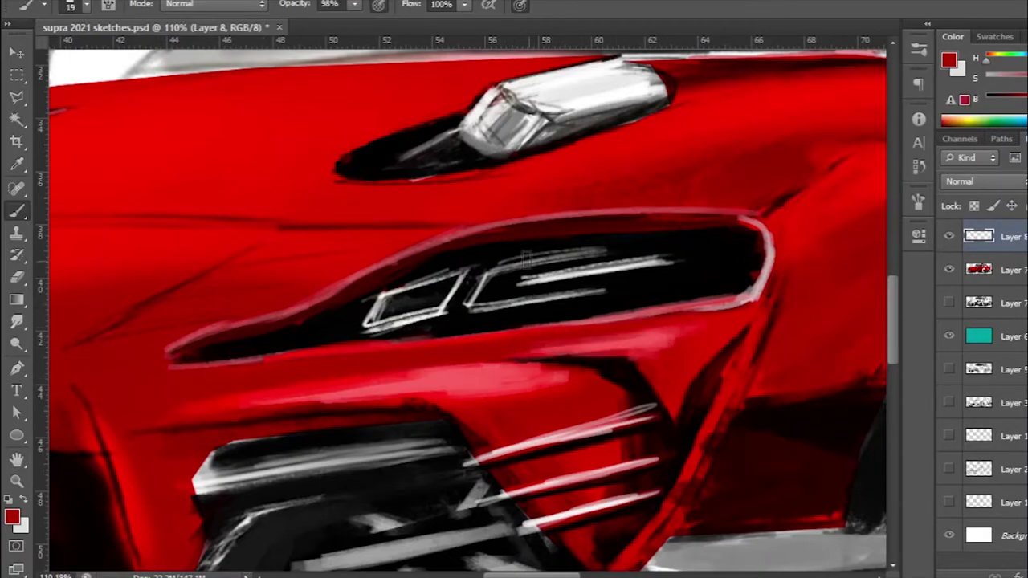
scroll(562, 363, "down", 3)
Step: Paint yellow-orange highlights along the hood crease and right fender line
mouse_move(249, 274)
left_mouse_down()
mouse_move(406, 229)
mouse_move(247, 274)
mouse_move(515, 222)
left_mouse_up()
mouse_move(578, 241)
left_mouse_down()
mouse_move(811, 218)
mouse_move(579, 261)
left_mouse_up()
mouse_move(723, 259)
left_mouse_down()
mouse_move(872, 249)
mouse_move(771, 257)
left_mouse_up()
left_click_drag(249, 273, 450, 233)
left_click_drag(137, 290, 490, 217)
Step: Soften the orange hood-crease highlight with sampled red
left_click(322, 290, "alt")
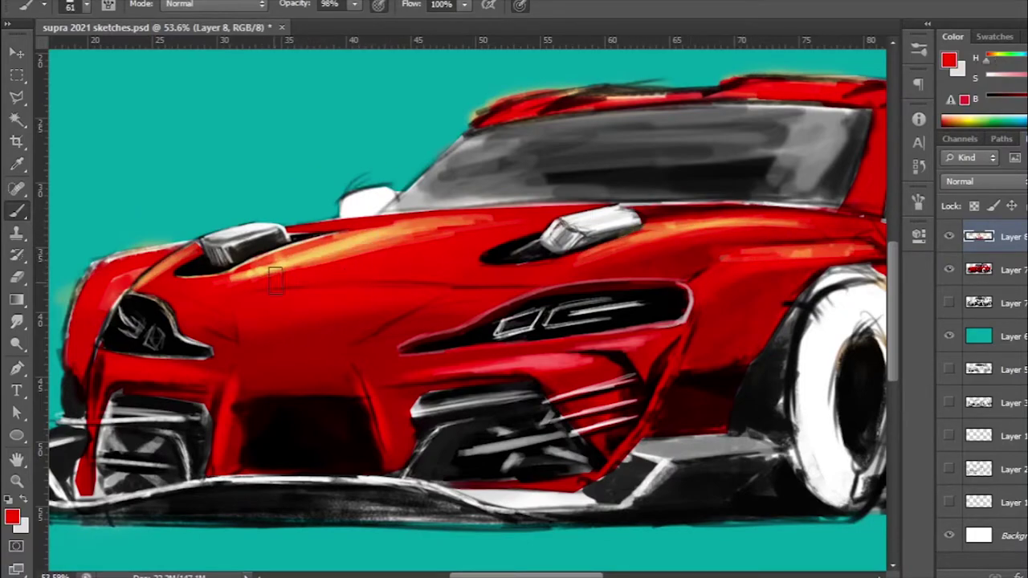
mouse_move(241, 283)
left_mouse_down()
mouse_move(368, 226)
mouse_move(514, 229)
mouse_move(221, 289)
left_mouse_up()
left_click_drag(322, 229, 546, 217)
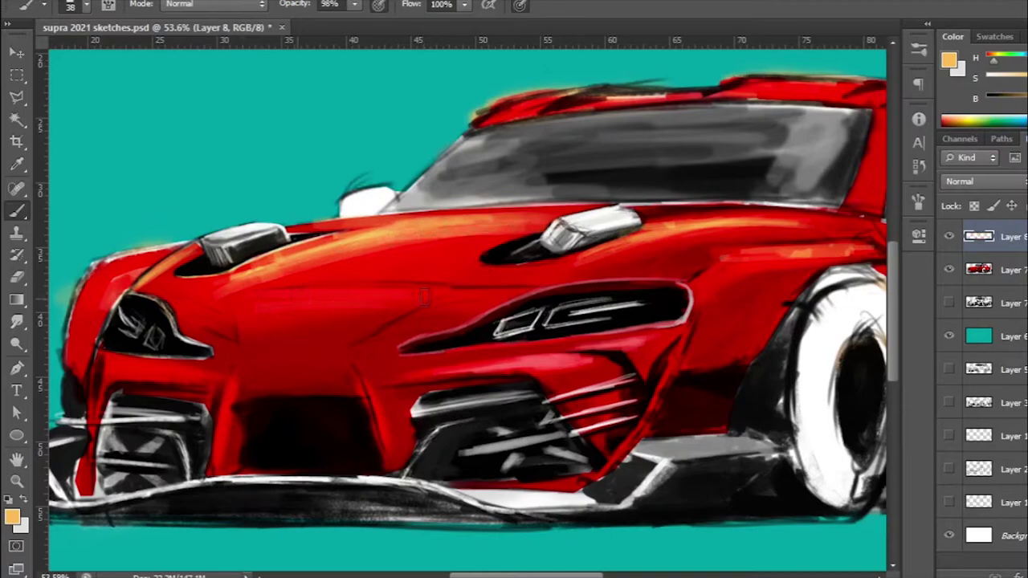
mouse_move(418, 293)
left_mouse_down()
mouse_move(257, 301)
mouse_move(443, 263)
left_mouse_up()
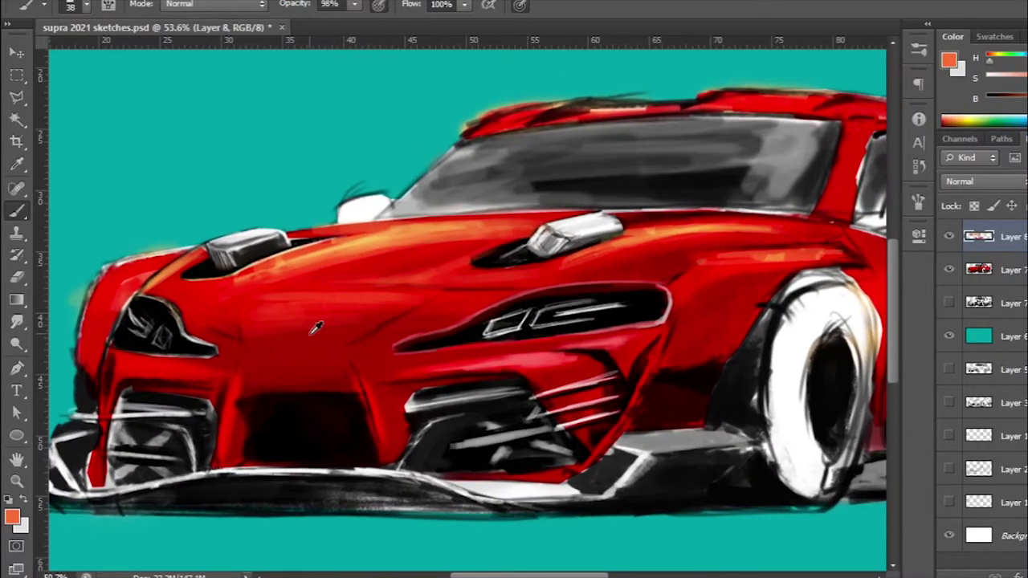
Step: Add orange highlights on the hood and left fender
left_click(384, 301, "alt")
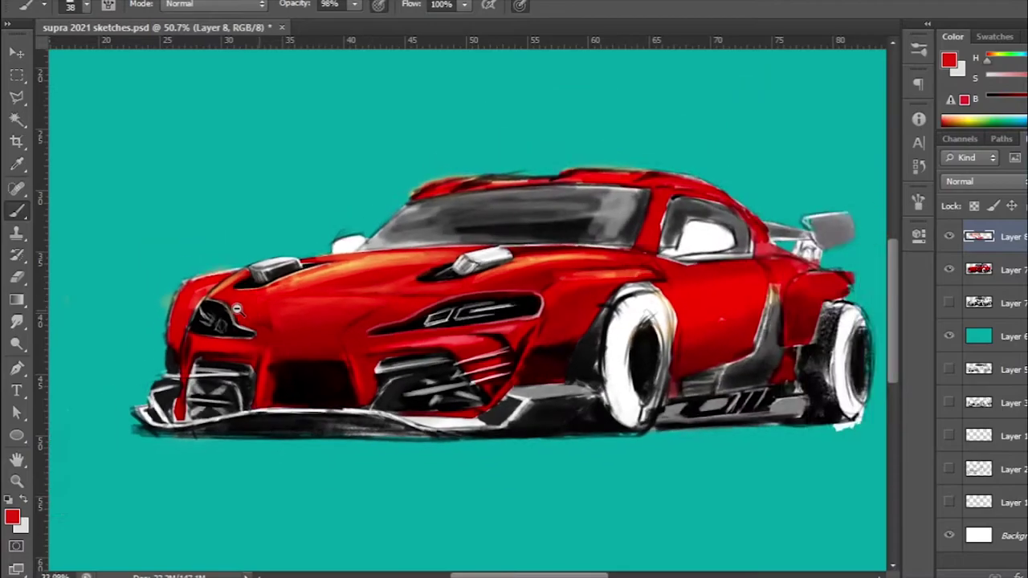
left_click(372, 237, "alt")
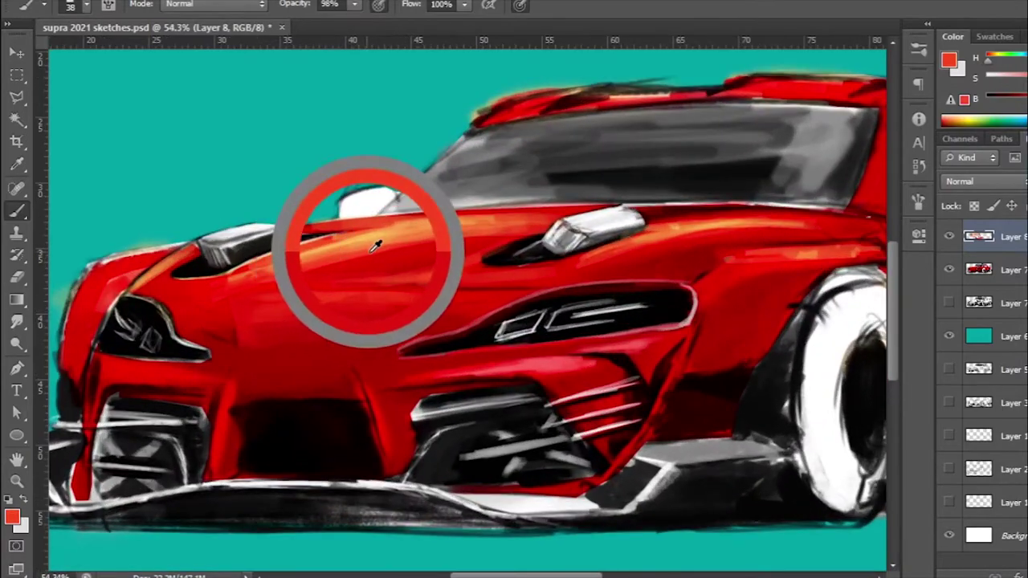
left_click_drag(375, 230, 514, 227)
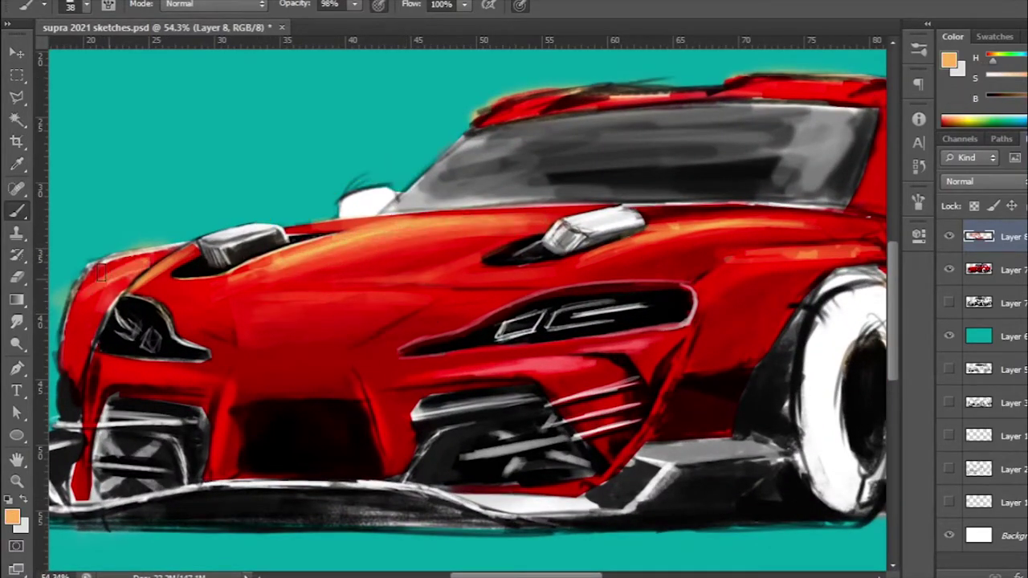
left_click_drag(161, 253, 80, 289)
left_click(273, 374, "alt")
Step: Paint an orange highlight along the roof spoiler
scroll(206, 294, "down", 3)
left_click(206, 295, "alt")
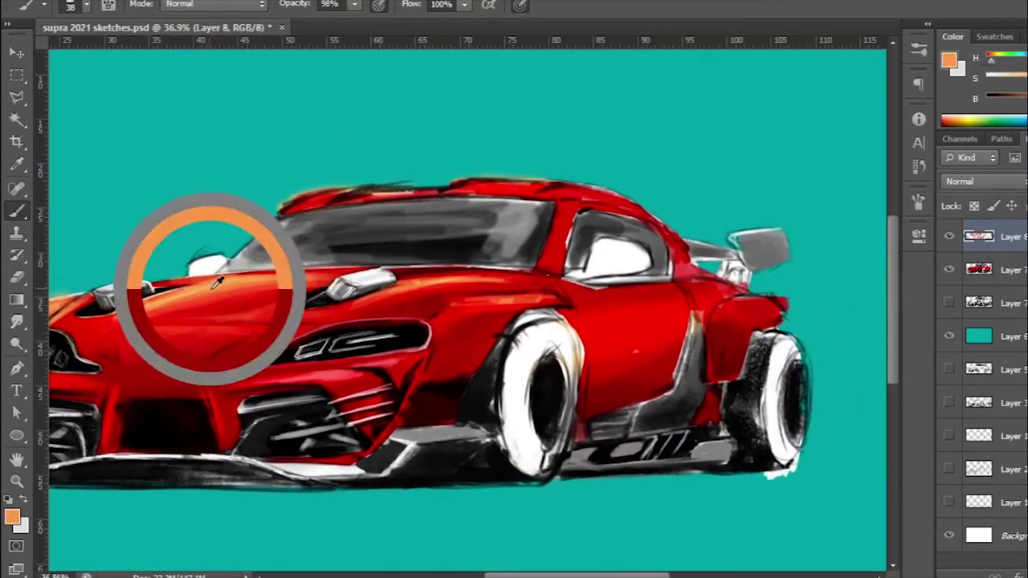
scroll(608, 485, "up", 3)
scroll(297, 201, "up", 3)
left_click_drag(215, 239, 402, 180)
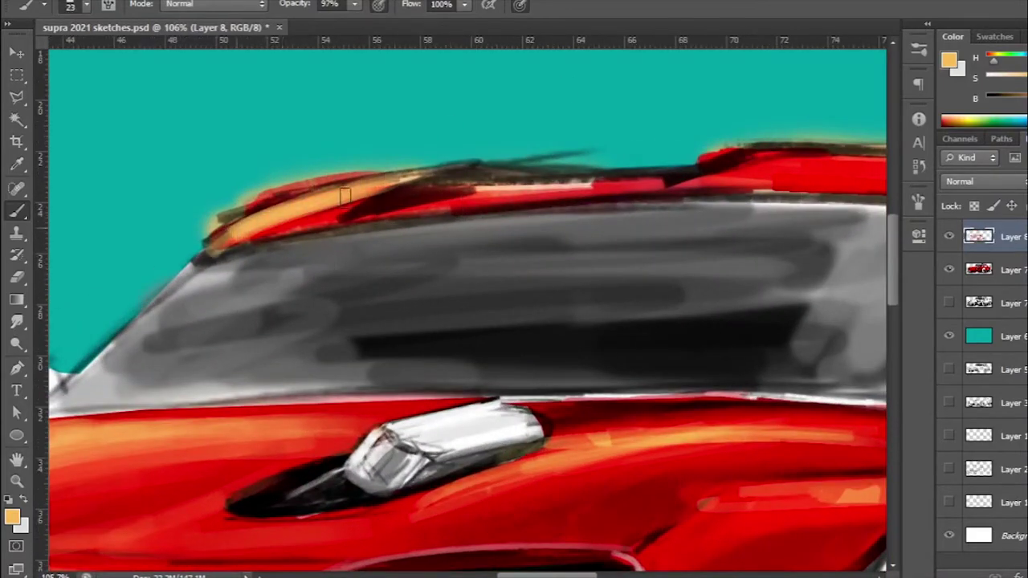
left_click(346, 201, "alt")
left_click_drag(544, 190, 263, 231)
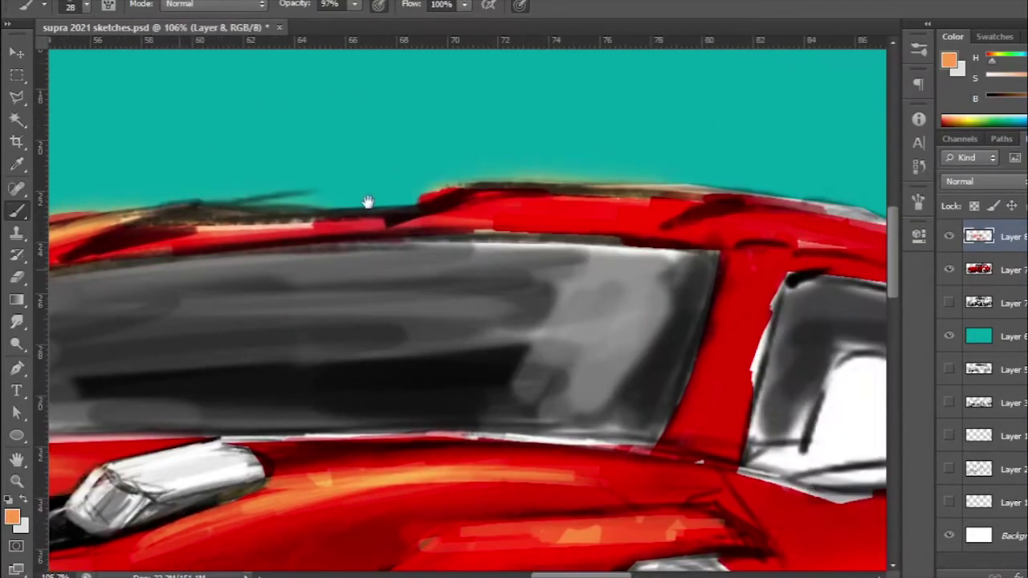
scroll(263, 231, "down", 2)
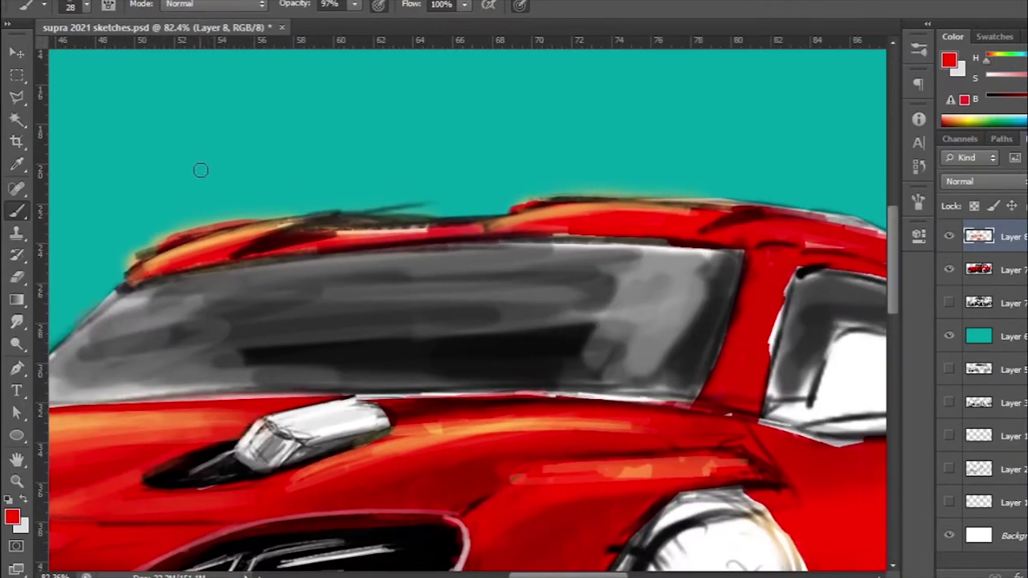
Step: Erase dark streaks and stray marks above the roof on Layer 7 copy
key("alt+bracketleft")
key("e")
left_click_drag(185, 237, 426, 196)
left_click_drag(526, 192, 872, 213)
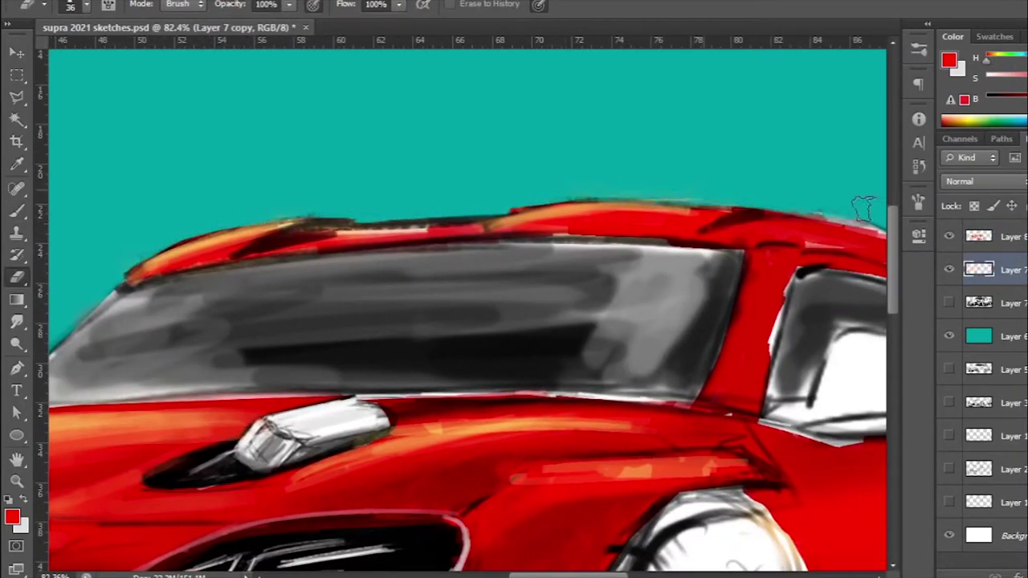
key("b")
Step: Extend an orange highlight along the left roof edge, then return to Layer 8
left_click(312, 230, "alt")
mouse_move(462, 229)
left_mouse_down()
mouse_move(292, 250)
mouse_move(482, 227)
left_mouse_up()
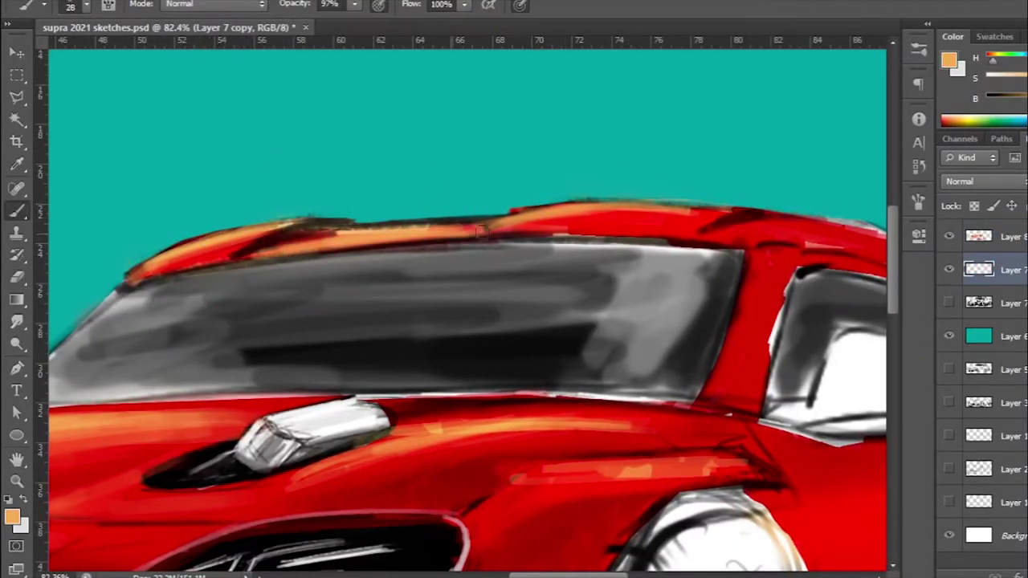
left_click_drag(683, 221, 266, 226)
key("alt+bracketright")
scroll(362, 224, "up", 1)
left_click(362, 233, "alt")
scroll(321, 298, "down", 2)
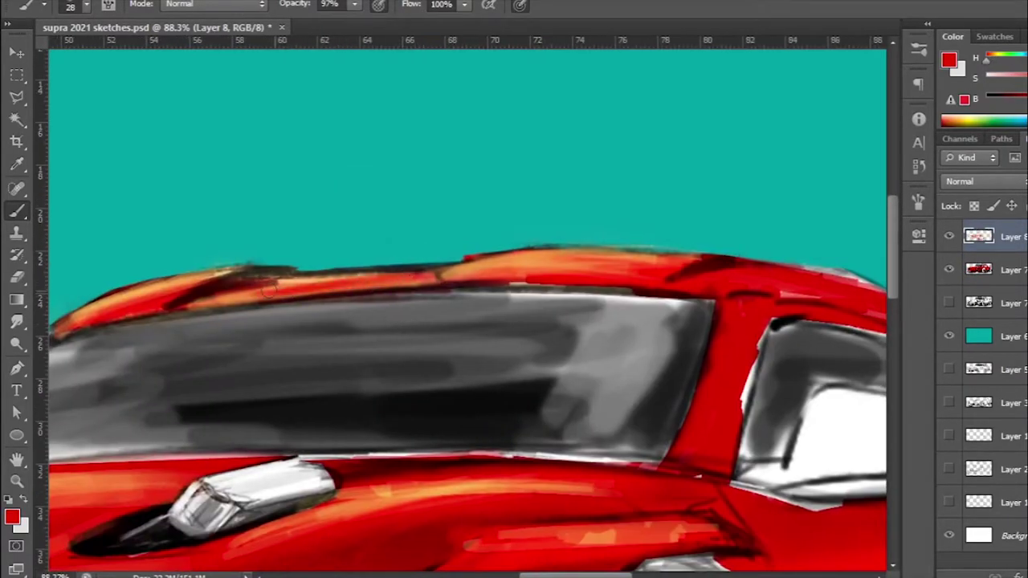
Step: Paint orange and red highlight strokes below the grille using colours sampled from the body
scroll(318, 290, "down", 2)
scroll(366, 409, "up", 1)
left_click(317, 291, "alt")
scroll(366, 410, "up", 3)
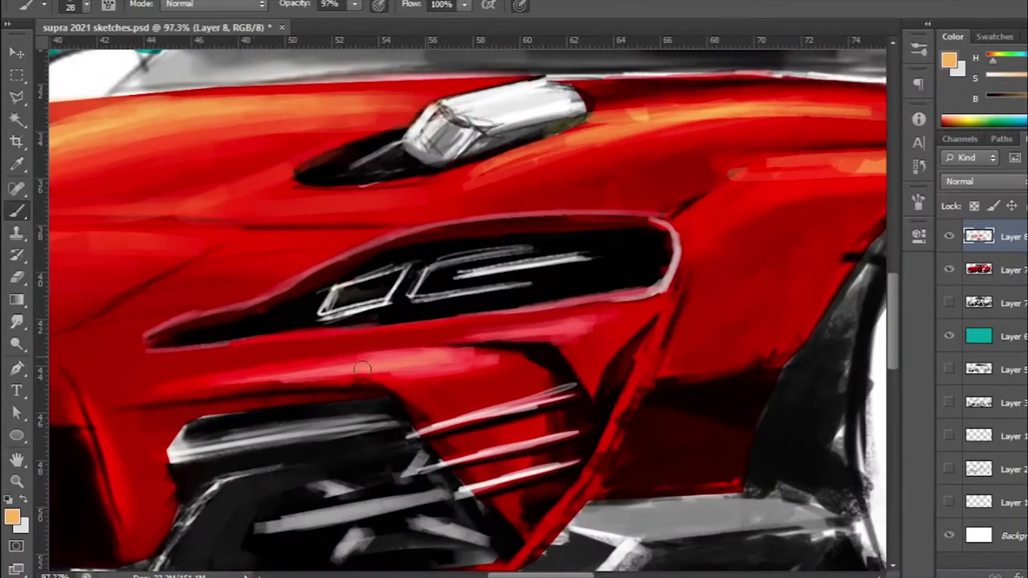
left_click_drag(479, 361, 167, 393)
left_click_drag(415, 369, 227, 390)
mouse_move(584, 321)
left_mouse_down()
mouse_move(435, 346)
mouse_move(297, 336)
left_mouse_up()
scroll(584, 318, "down", 3)
scroll(385, 327, "up", 2)
left_click(385, 326, "alt")
left_click_drag(476, 321, 293, 336)
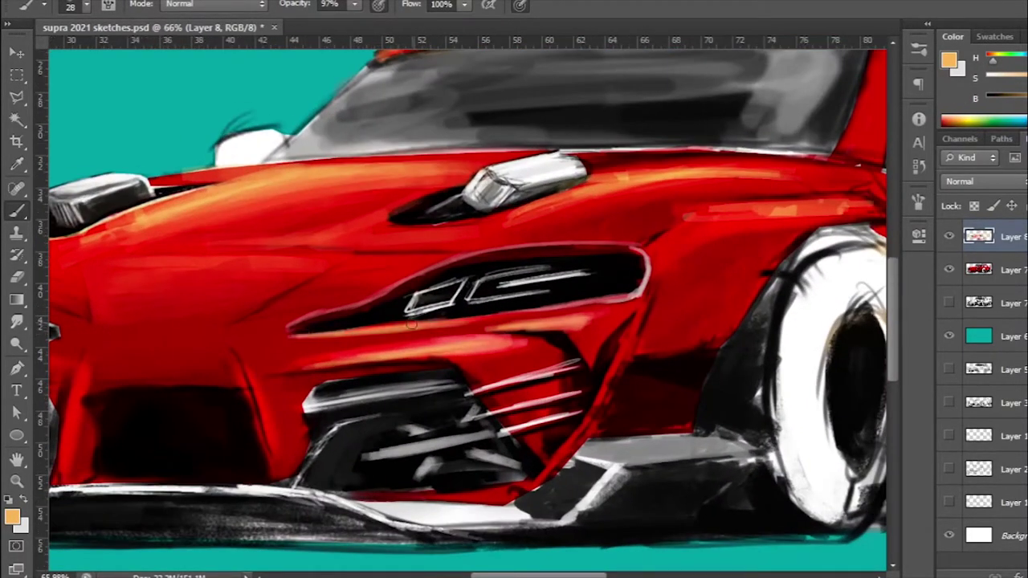
left_click_drag(575, 305, 414, 327)
Step: Paint orange highlights along and below the headlight's lower and left edges
scroll(434, 317, "down", 2)
scroll(184, 321, "up", 2)
left_click(184, 321, "alt")
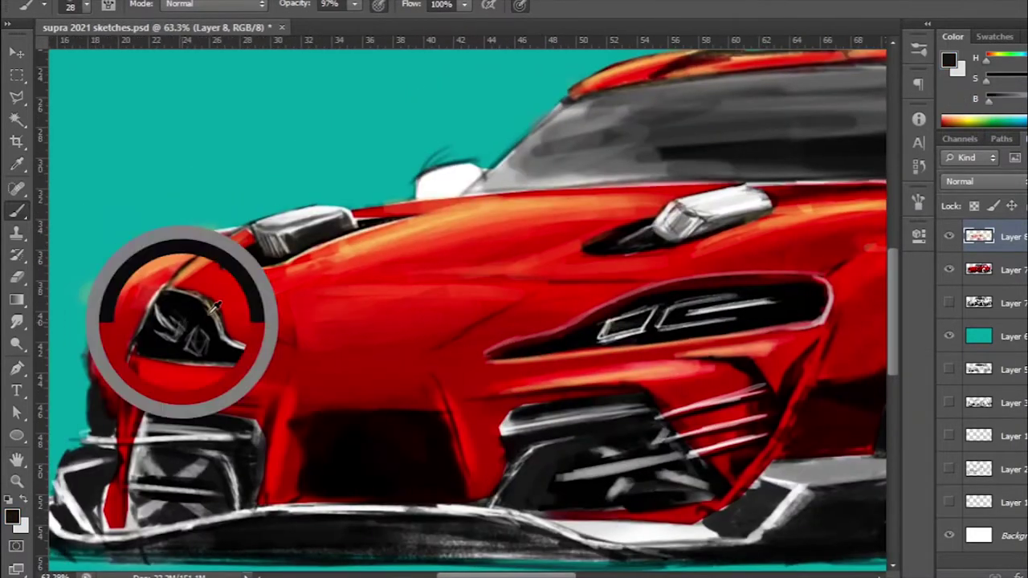
scroll(171, 345, "up", 2)
mouse_move(153, 354)
left_mouse_down()
mouse_move(373, 364)
mouse_move(361, 361)
left_mouse_up()
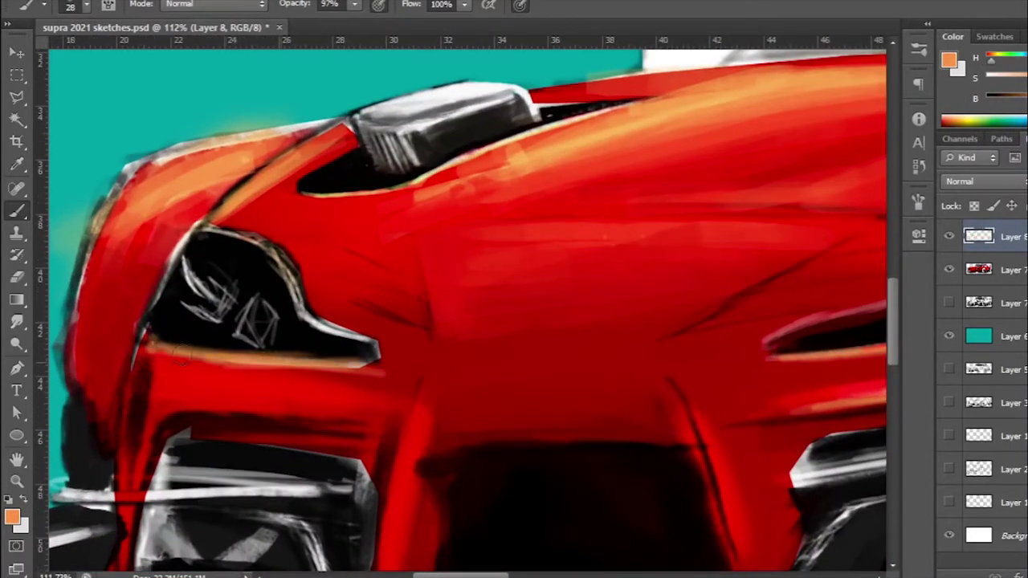
scroll(150, 367, "down", 2)
scroll(150, 368, "up", 3)
mouse_move(238, 378)
left_mouse_down()
mouse_move(172, 384)
mouse_move(160, 432)
left_mouse_up()
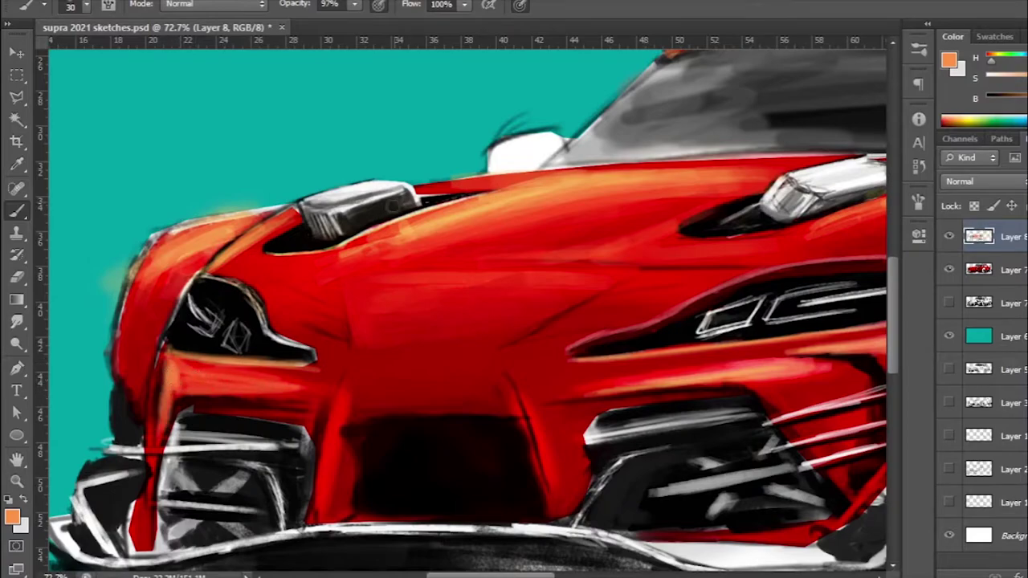
key("x")
mouse_move(207, 368)
left_mouse_down()
mouse_move(282, 387)
mouse_move(309, 371)
left_mouse_up()
Step: Darken the side vent's top edge with dark red and streak orange down the left fender
left_click(293, 384, "alt")
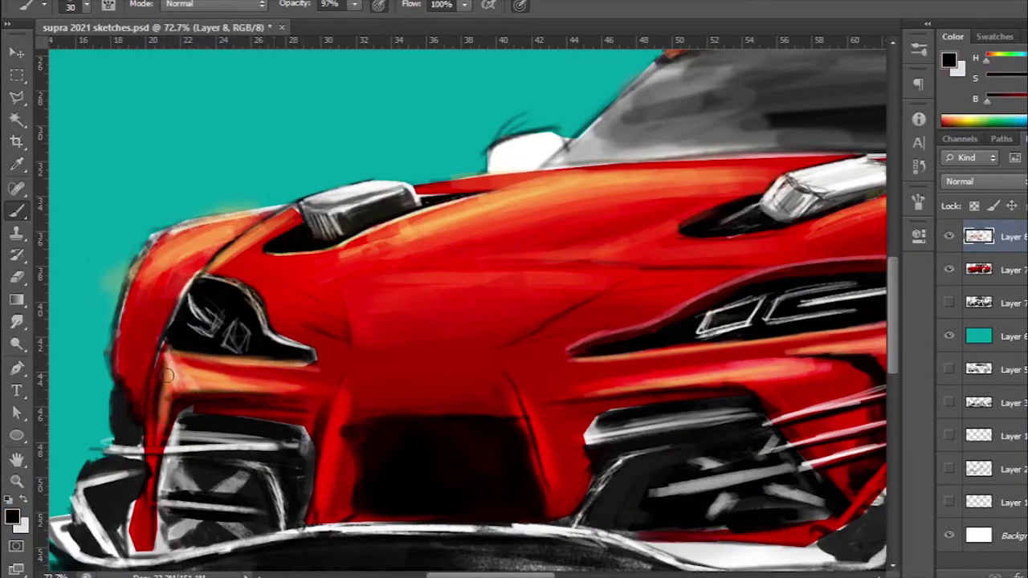
scroll(196, 394, "down", 3)
scroll(432, 313, "up", 5)
left_click_drag(431, 313, 655, 304)
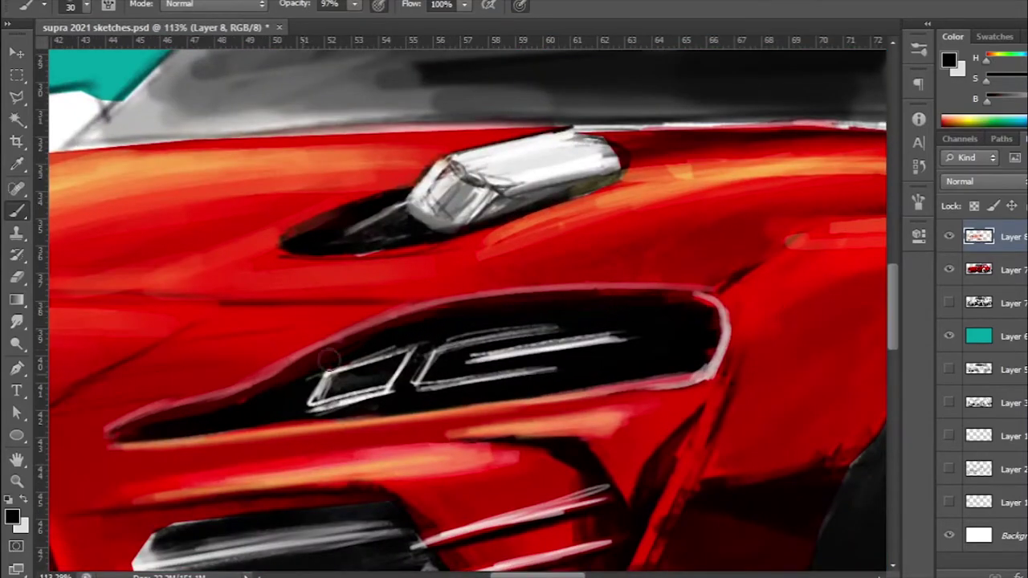
left_click_drag(399, 310, 514, 201)
left_click(345, 386, "alt")
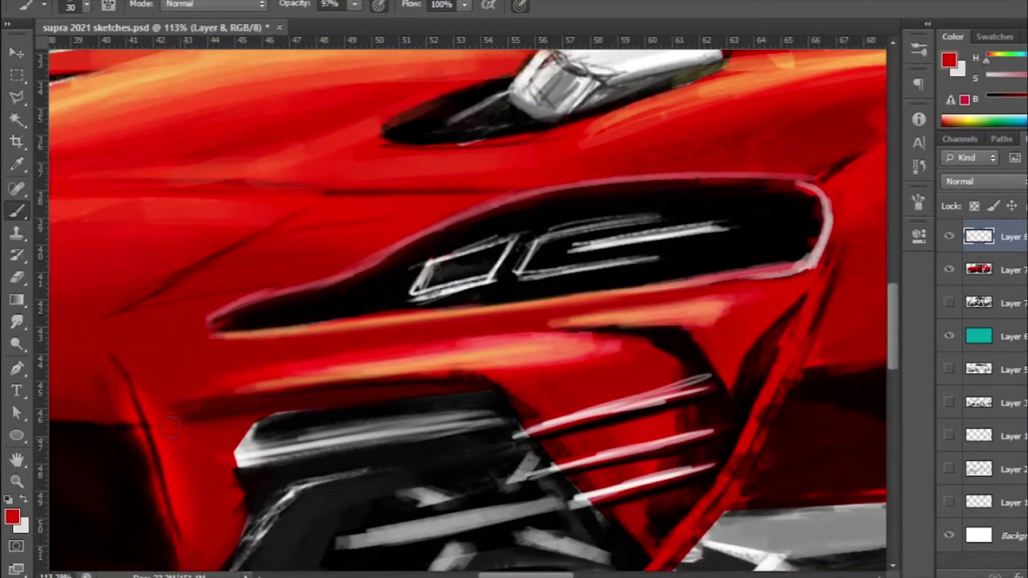
scroll(342, 379, "down", 2)
left_click(342, 378, "alt")
scroll(343, 378, "down", 1)
left_click_drag(201, 357, 199, 482)
scroll(434, 398, "up", 1)
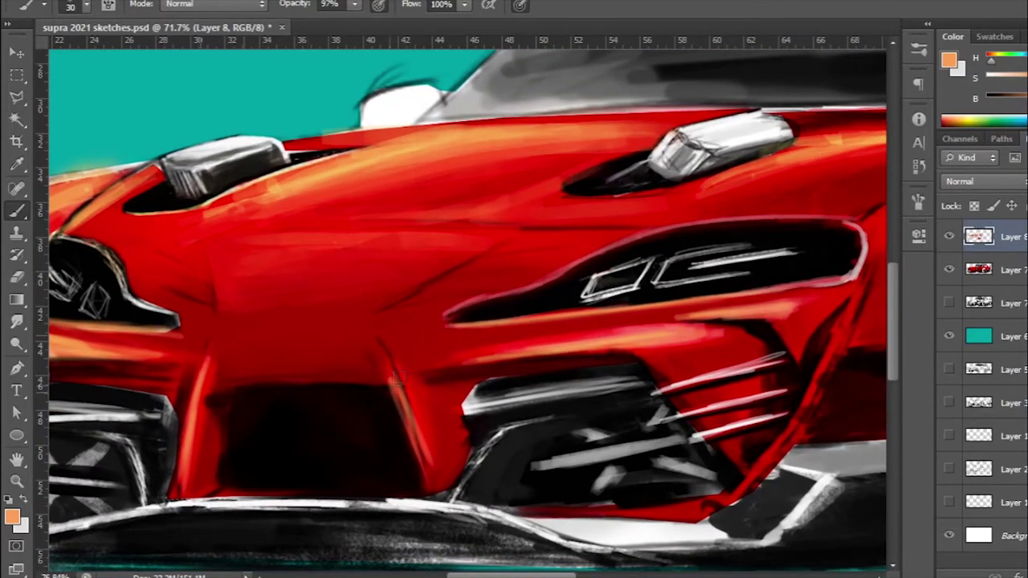
Step: With a smaller brush, paint bright red along the lower edge of the black intake
key("d")
key("bracketleft")
key("bracketleft")
key("bracketleft")
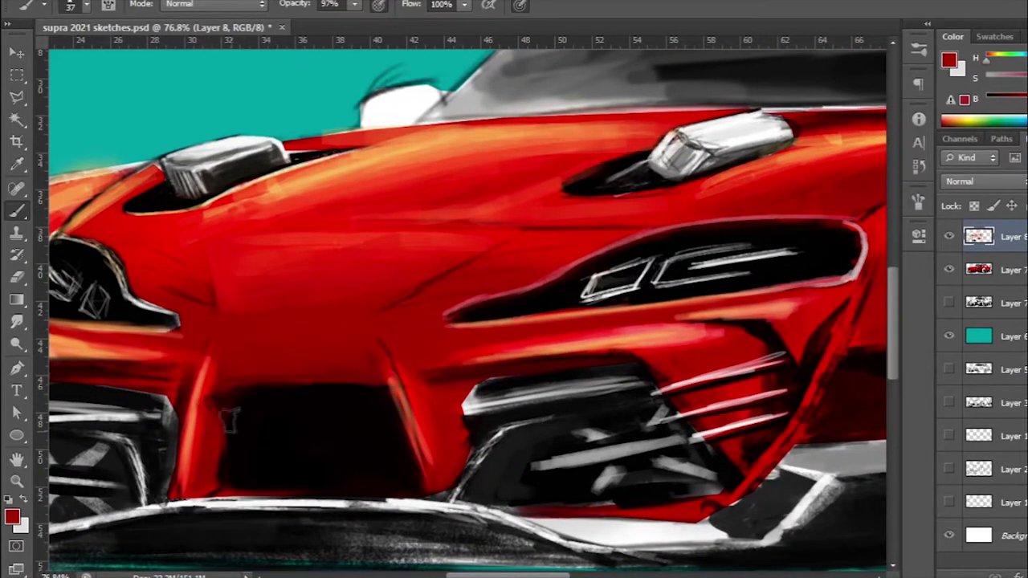
scroll(213, 397, "up", 2)
left_click(197, 406, "alt")
left_click(298, 389, "alt")
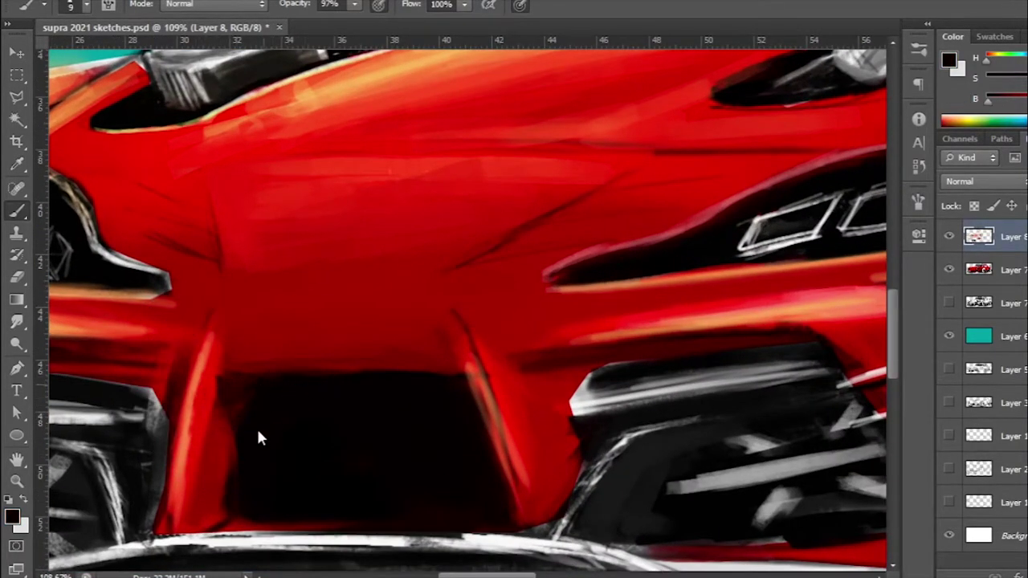
scroll(257, 434, "down", 4)
scroll(486, 462, "up", 5)
left_click_drag(486, 462, 273, 465)
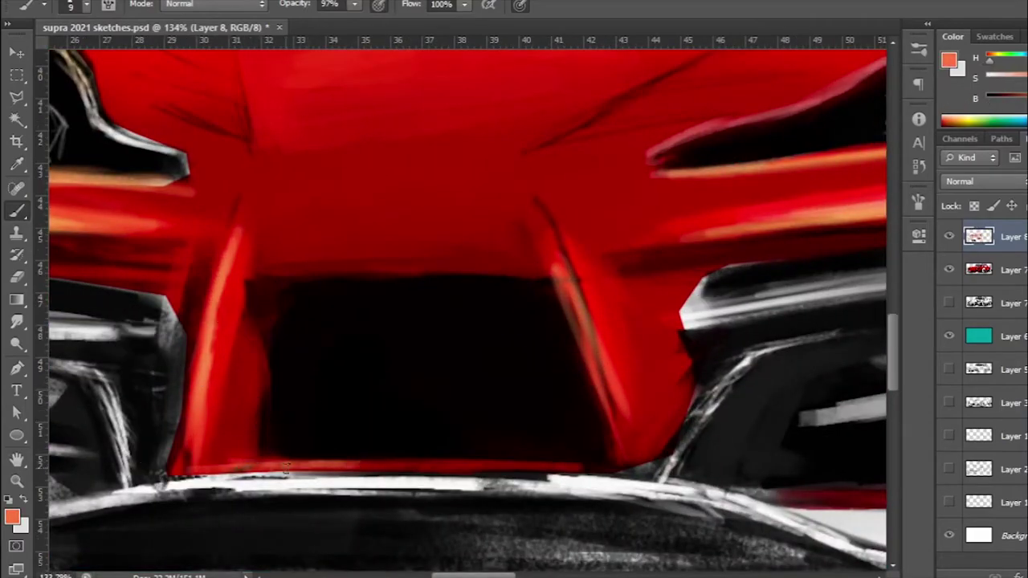
scroll(450, 276, "down", 1)
Step: Sweep a broad orange highlight along the door side, then reduce the brush to a fine tip
scroll(324, 271, "down", 2)
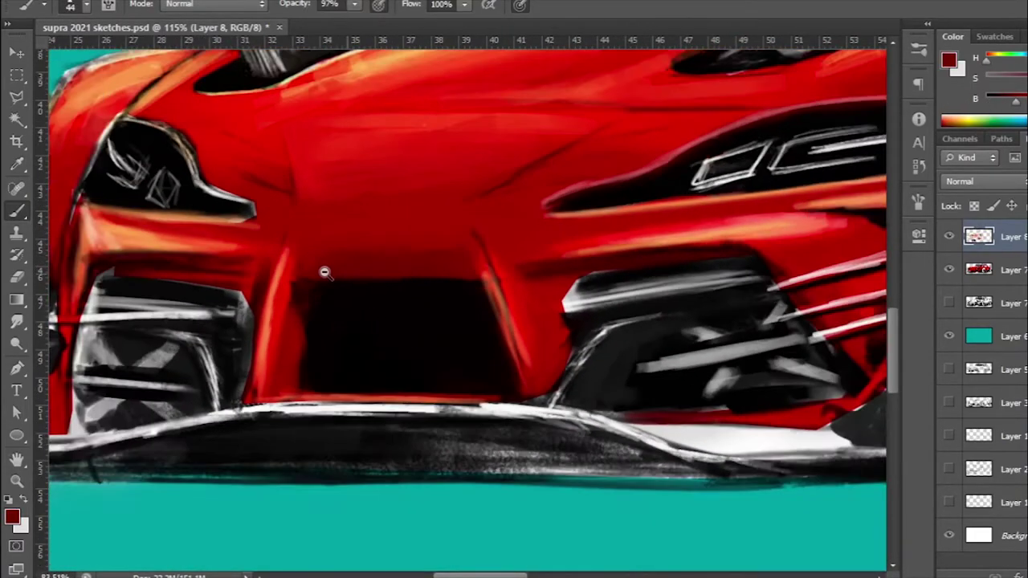
scroll(361, 329, "down", 2)
scroll(332, 361, "down", 1)
scroll(560, 315, "up", 2)
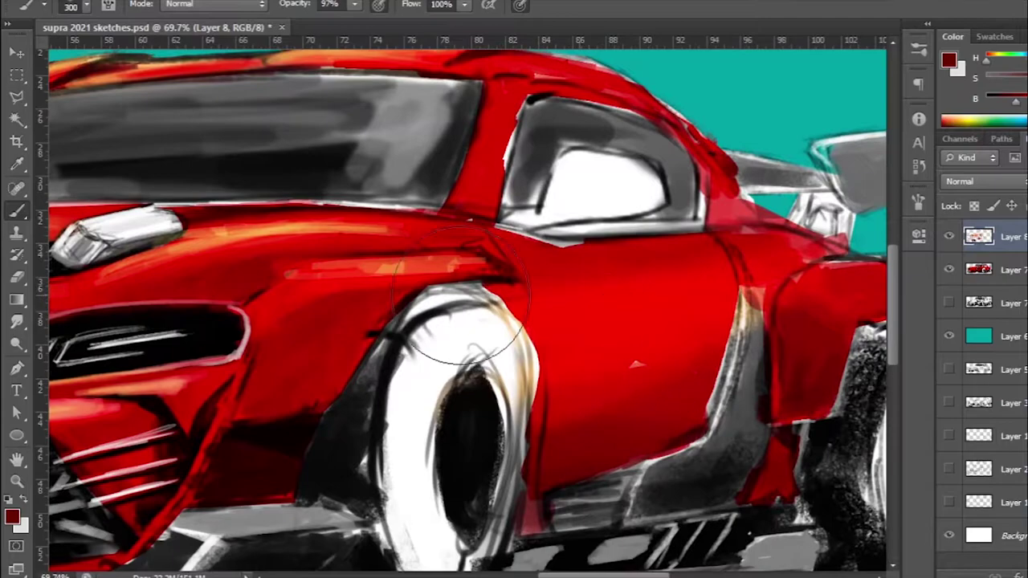
mouse_move(523, 314)
left_mouse_down()
mouse_move(715, 285)
mouse_move(830, 438)
left_mouse_up()
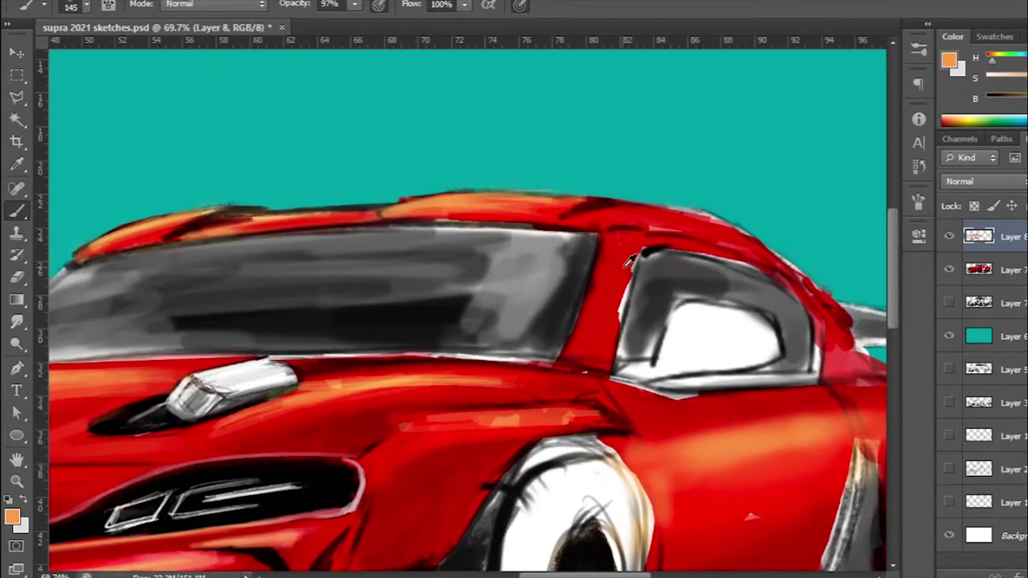
key("bracketleft")
key("bracketleft")
key("bracketleft")
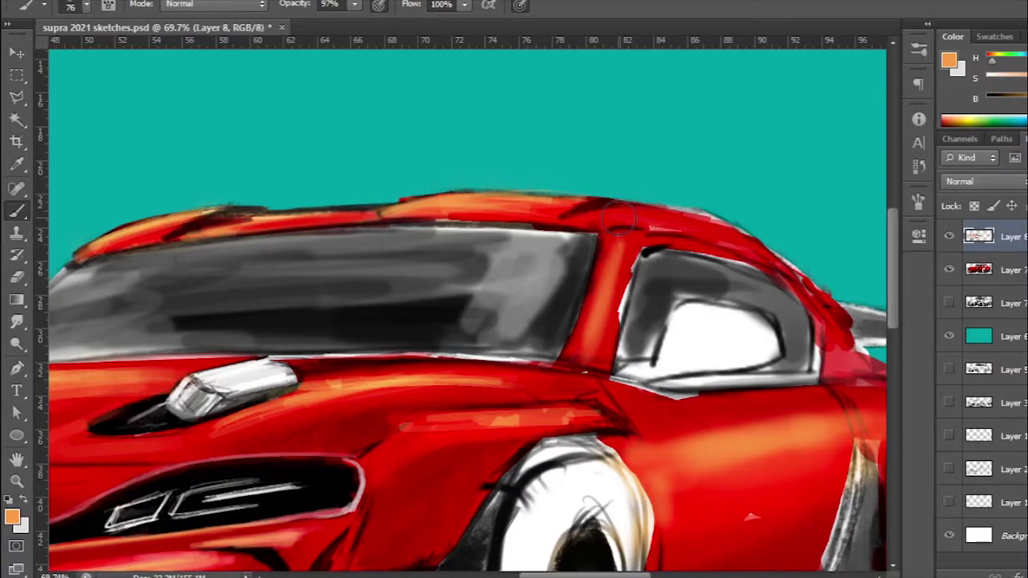
scroll(635, 257, "down", 2)
key("bracketleft")
key("bracketleft")
key("bracketleft")
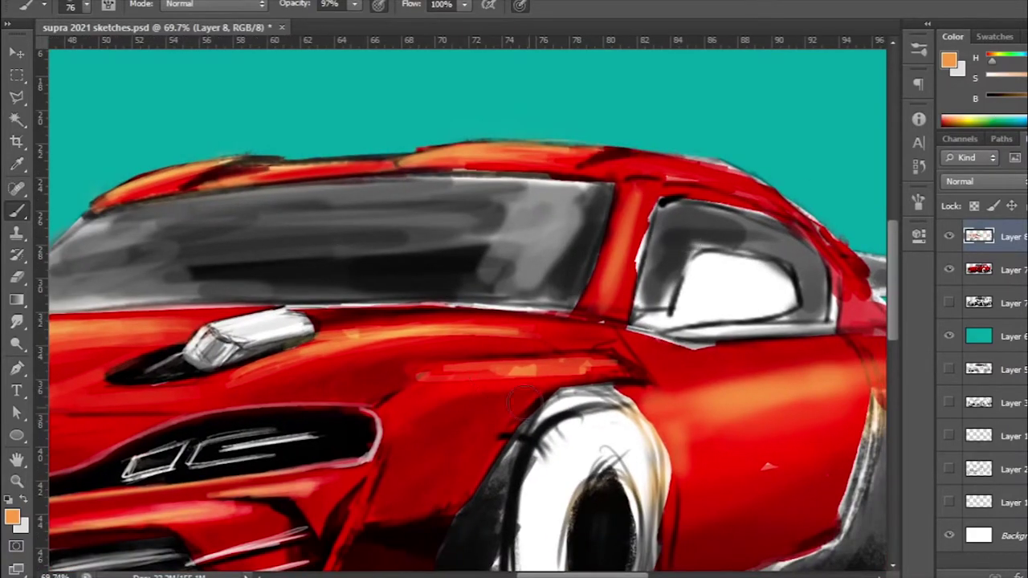
scroll(549, 299, "down", 1)
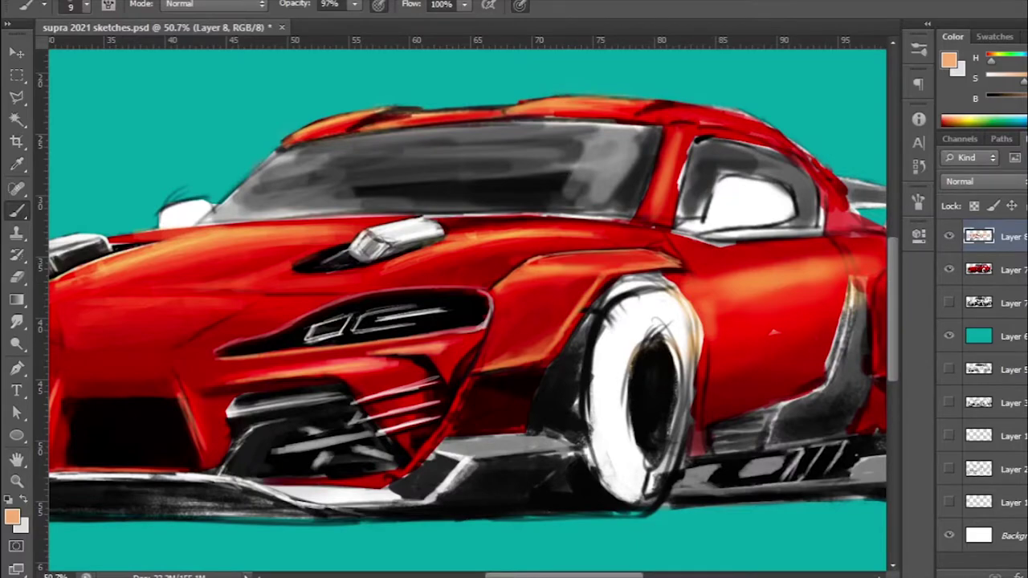
Step: Paint the side window black and add white highlights along the sill and window pillar
scroll(773, 331, "up", 3)
key("d")
mouse_move(635, 209)
left_mouse_down()
mouse_move(498, 299)
mouse_move(620, 287)
mouse_move(574, 310)
left_mouse_up()
key("x")
key("x")
left_click_drag(480, 304, 707, 302)
left_click_drag(481, 153, 470, 285)
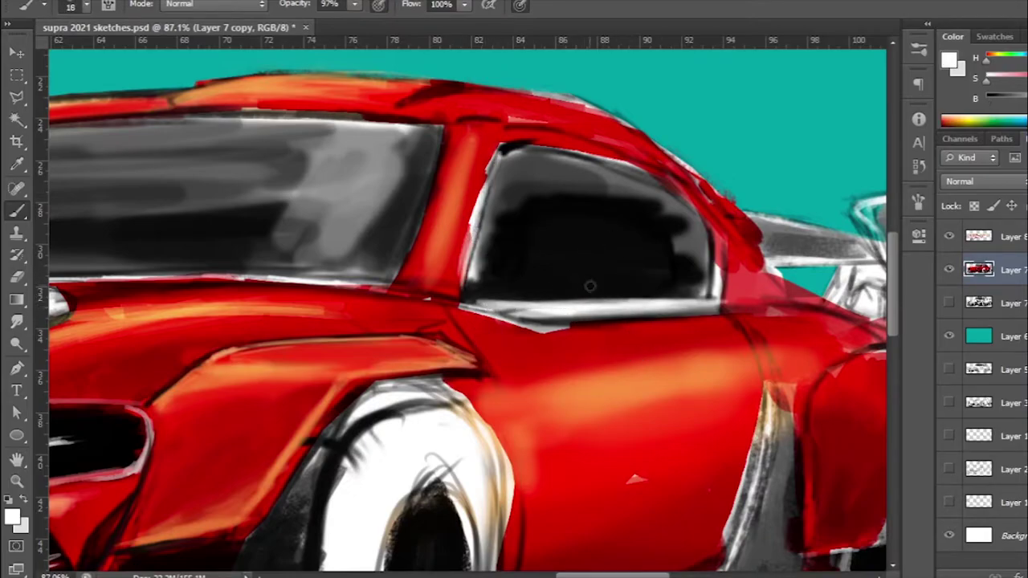
scroll(593, 287, "down", 1)
scroll(374, 287, "up", 3)
Step: Erase the stray white mark above the hood
key("e")
left_click_drag(382, 303, 386, 321)
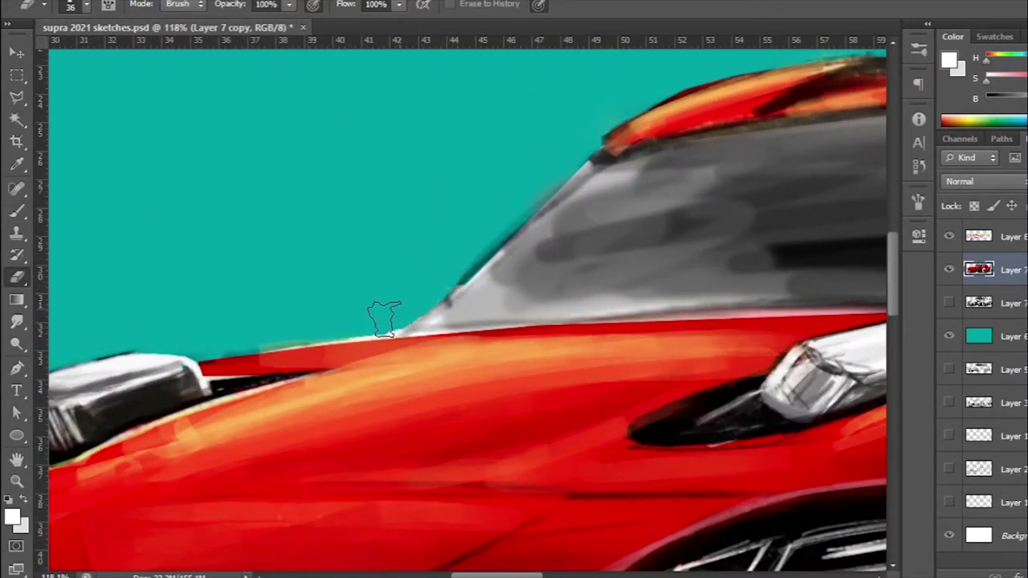
scroll(471, 218, "down", 3)
scroll(206, 292, "up", 1)
Step: Back on Layer 8 with the Brush, paint an orange highlight along the door line
left_click(1014, 250)
key("b")
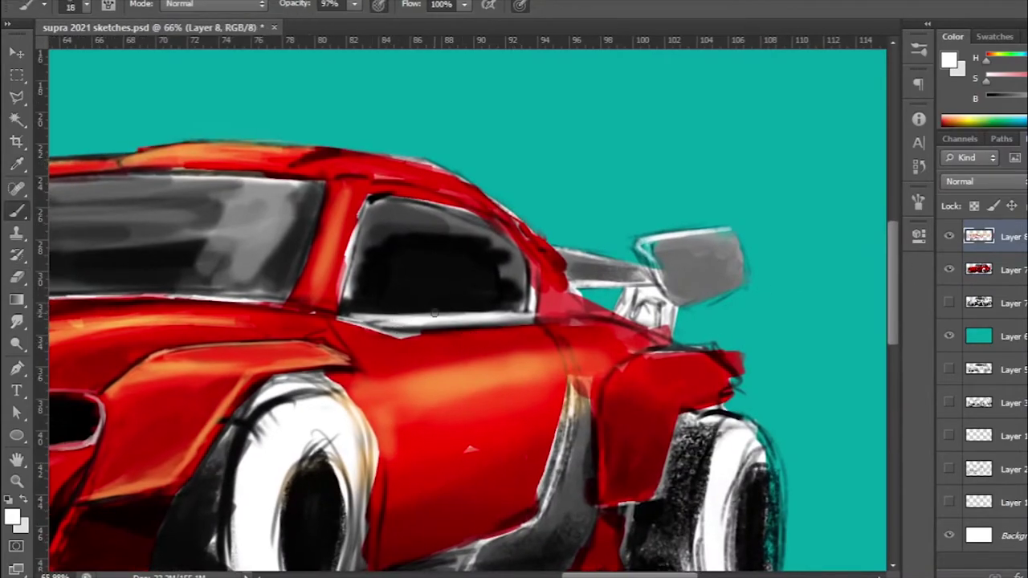
scroll(513, 314, "up", 3)
scroll(513, 314, "down", 4)
scroll(514, 314, "up", 1)
scroll(513, 314, "up", 2)
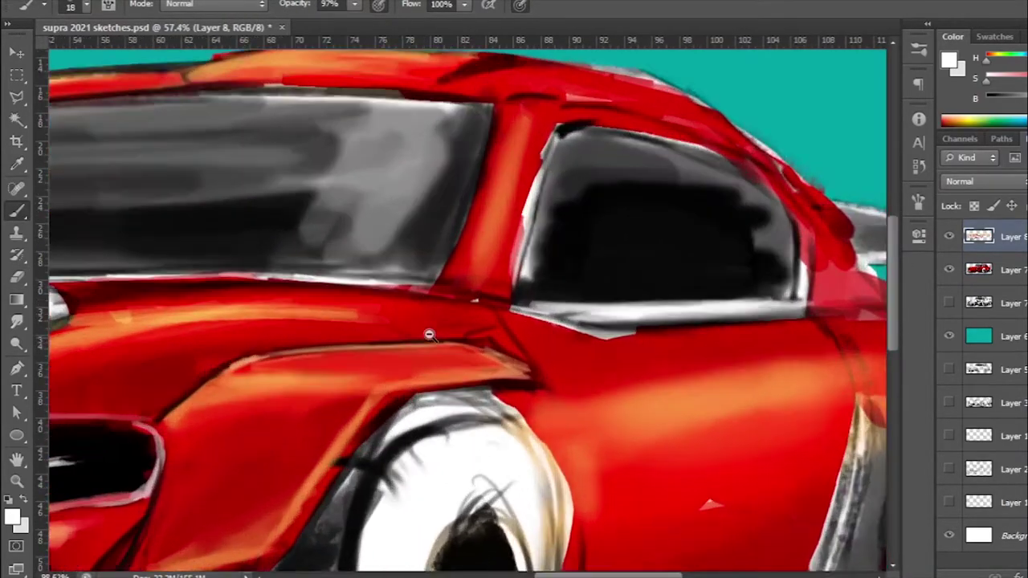
scroll(450, 336, "up", 2)
left_click(449, 338, "alt")
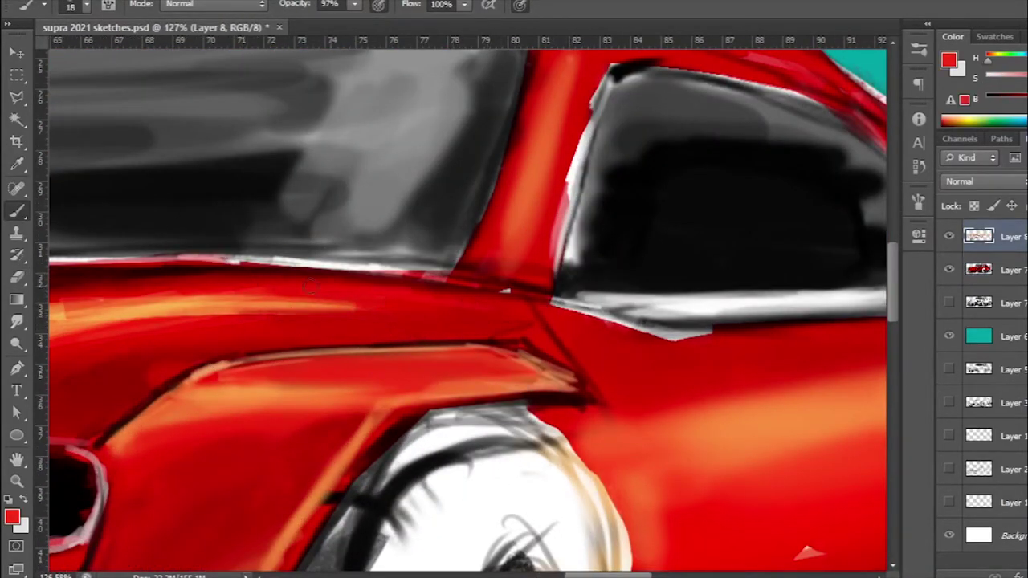
scroll(310, 286, "down", 2)
left_click(417, 291, "alt")
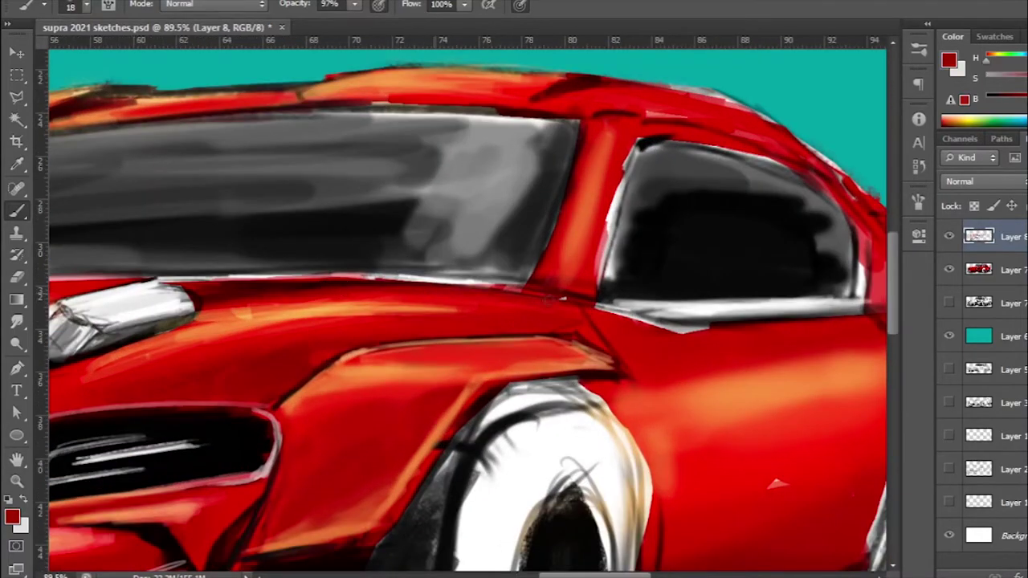
scroll(767, 139, "right", 5)
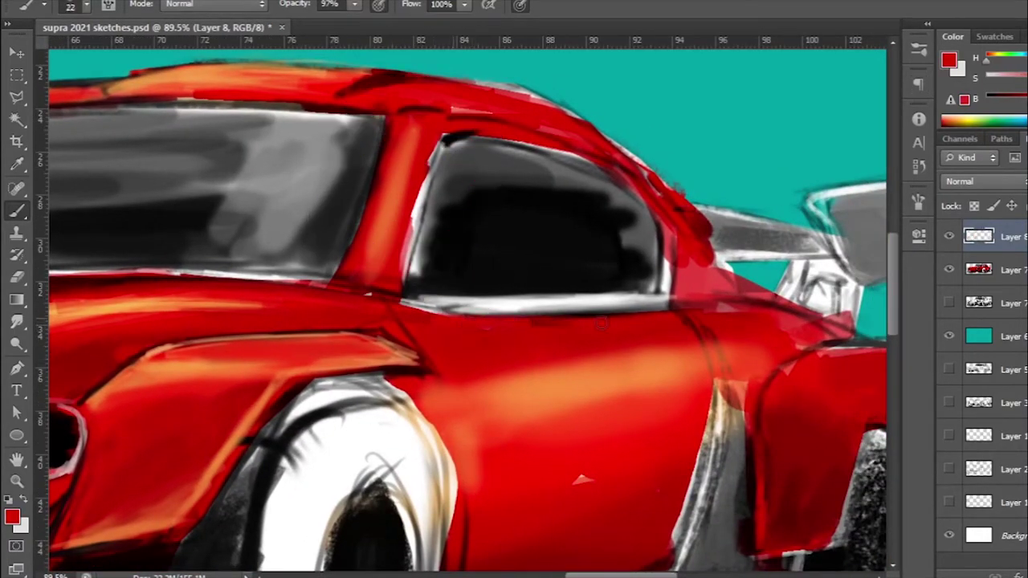
left_click(458, 330, "alt")
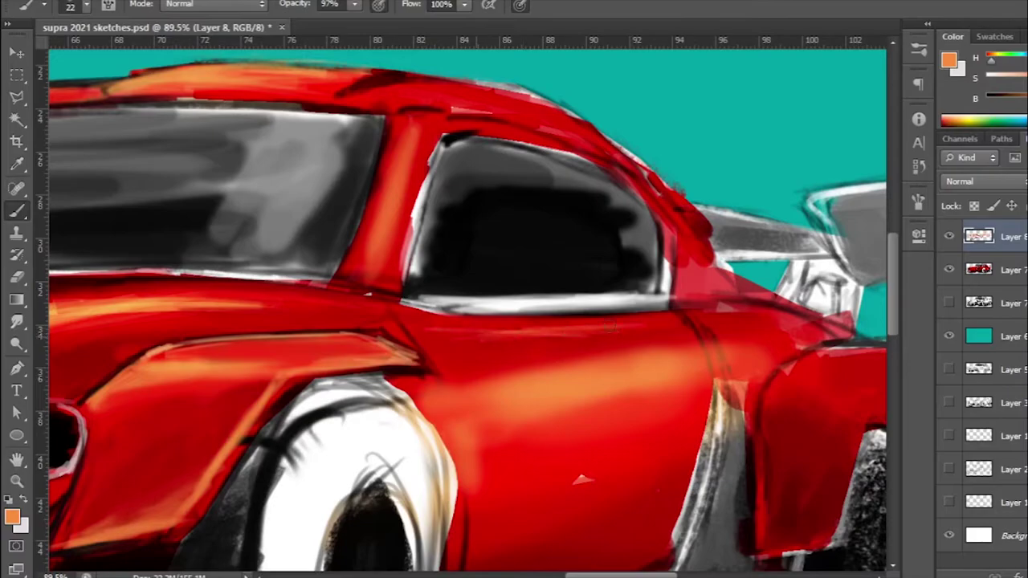
left_click_drag(611, 326, 434, 336)
Step: Resample body red, then reset the painting colours to black and white
scroll(593, 333, "up", 1)
left_click(384, 315, "alt")
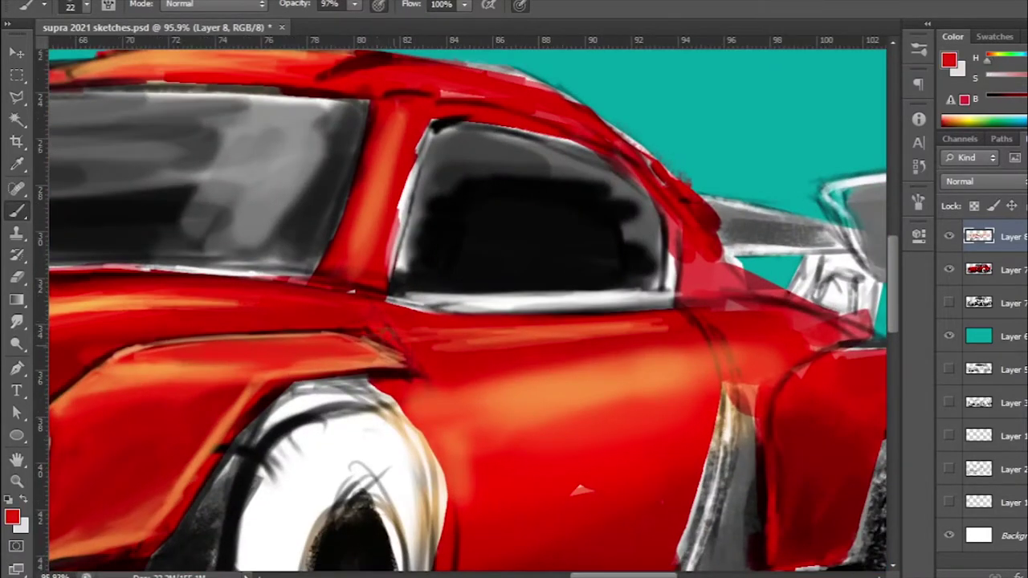
scroll(386, 339, "down", 1)
scroll(387, 339, "down", 2)
key("d")
scroll(423, 274, "up", 2)
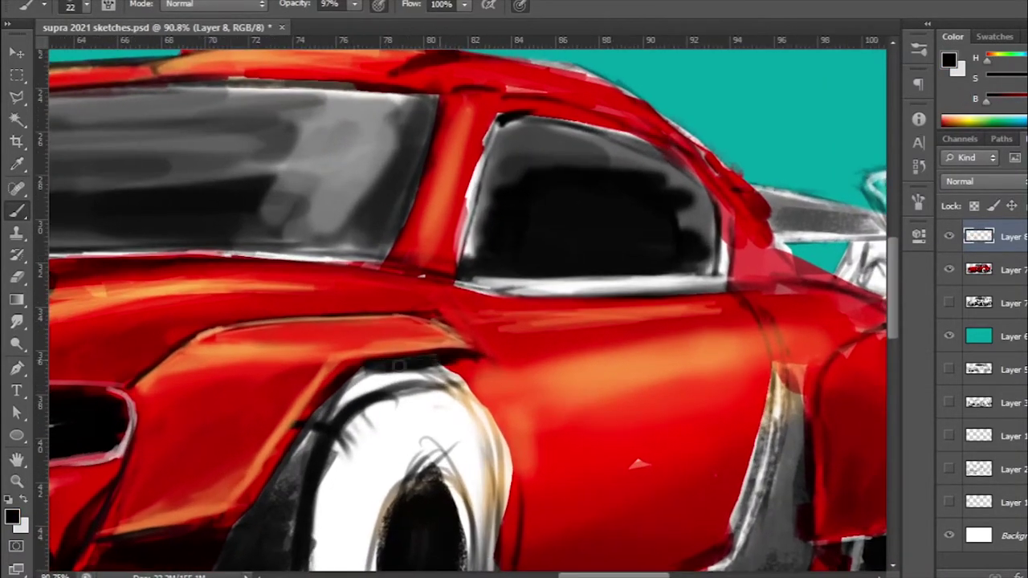
scroll(241, 515, "up", 5)
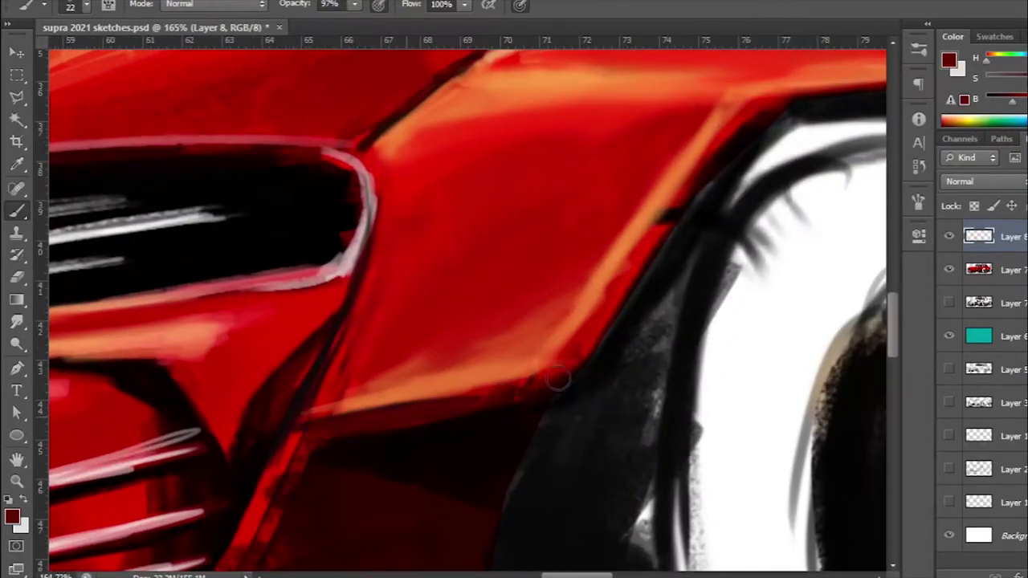
Step: Streak orange highlights along the diagonal fender edge and on top of the rear fender
scroll(261, 469, "down", 2)
scroll(261, 470, "down", 2)
left_click_drag(377, 506, 474, 388)
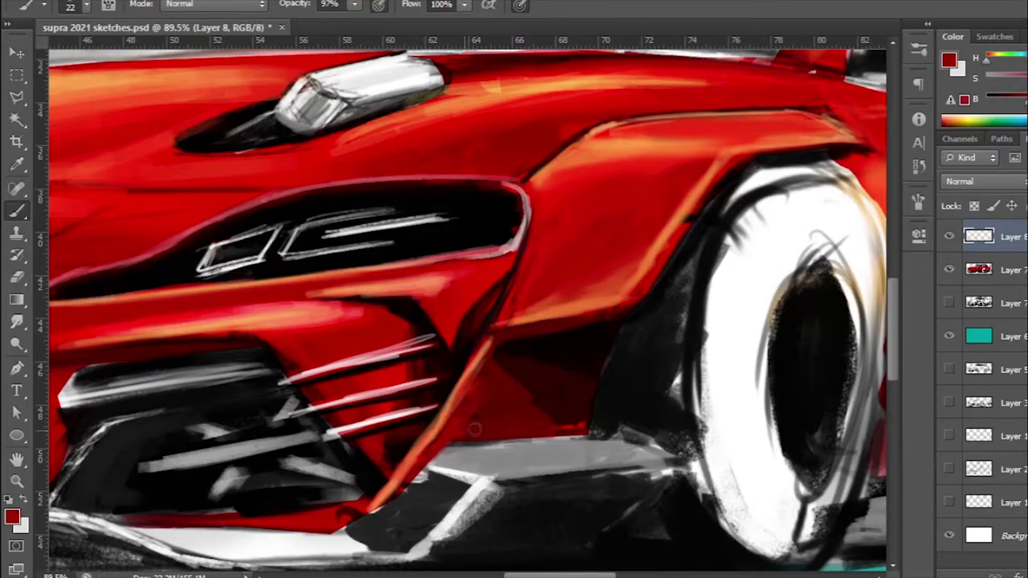
scroll(500, 391, "down", 3)
scroll(612, 383, "up", 2)
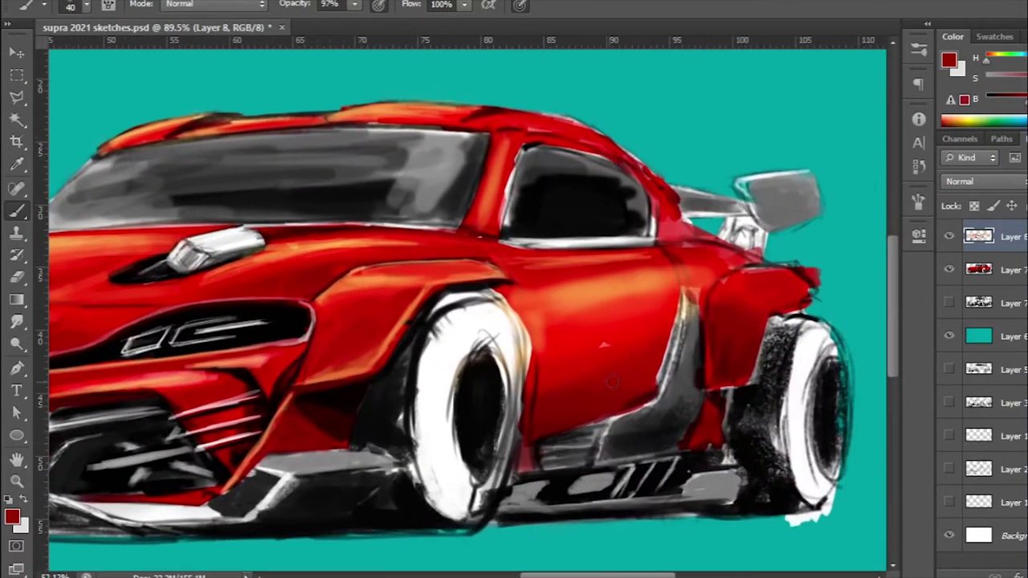
scroll(733, 329, "up", 2)
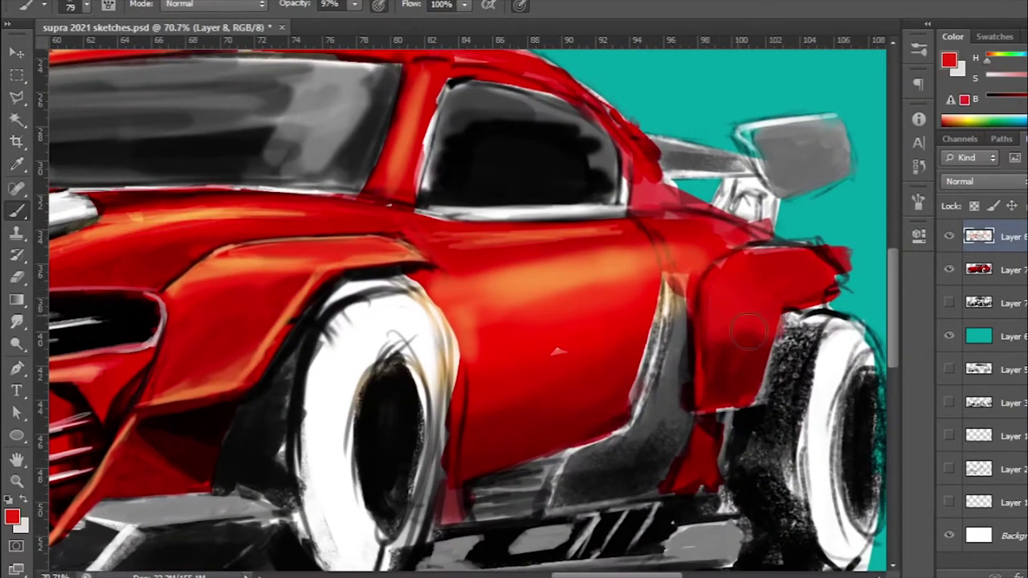
left_click_drag(778, 291, 725, 267)
Step: Reset to black and paint dark strokes along the door's rear edge
scroll(737, 253, "right", 3)
key("d")
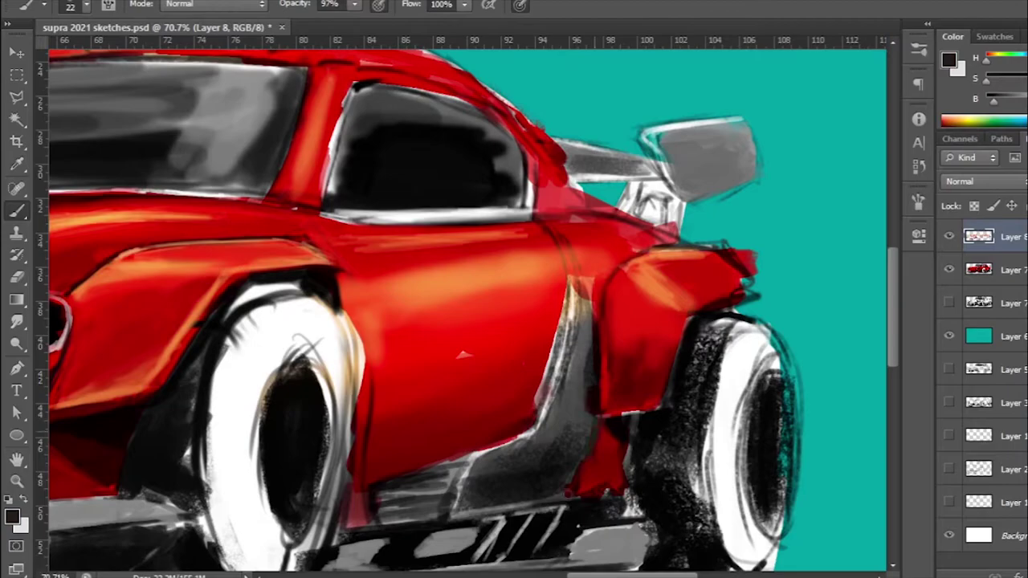
scroll(562, 294, "up", 2)
left_click_drag(567, 273, 563, 322)
left_click_drag(579, 249, 522, 417)
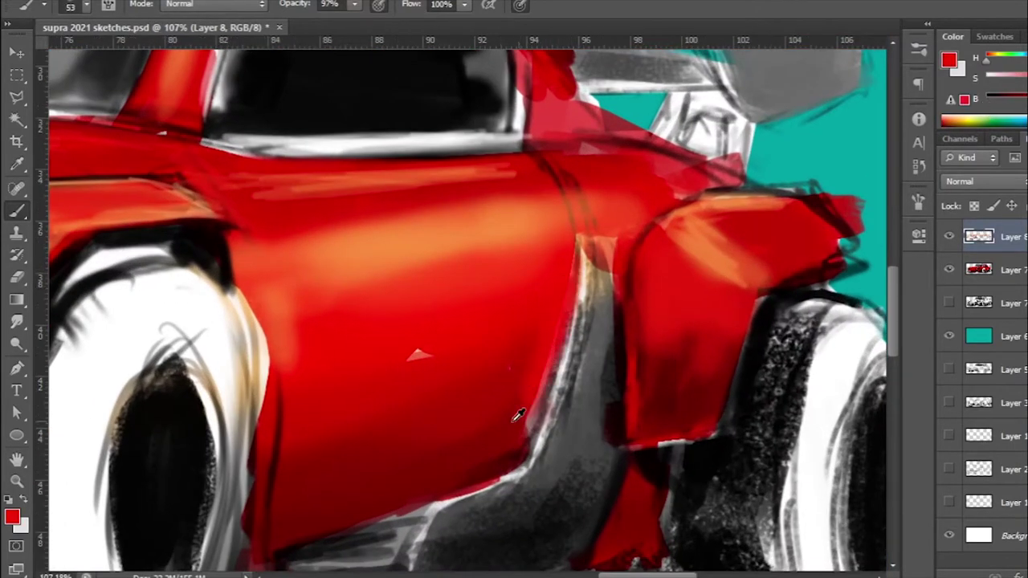
left_click_drag(563, 330, 514, 449)
scroll(377, 472, "down", 2)
scroll(377, 472, "down", 3)
Step: Lasso the vent area below the door and fill it with black
key("l")
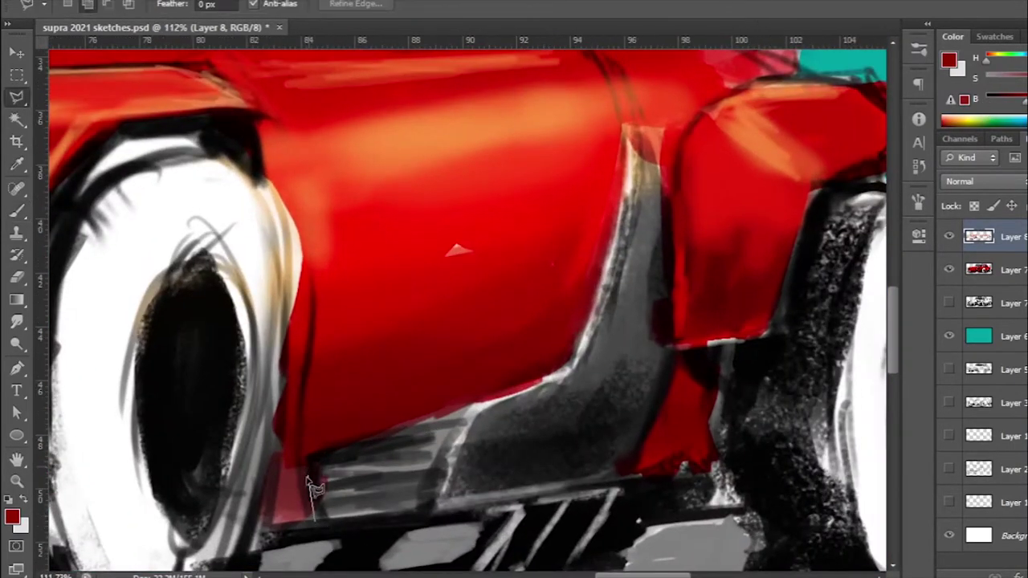
left_click_drag(437, 514, 434, 511)
key("b")
key("d")
left_click_drag(337, 498, 450, 450)
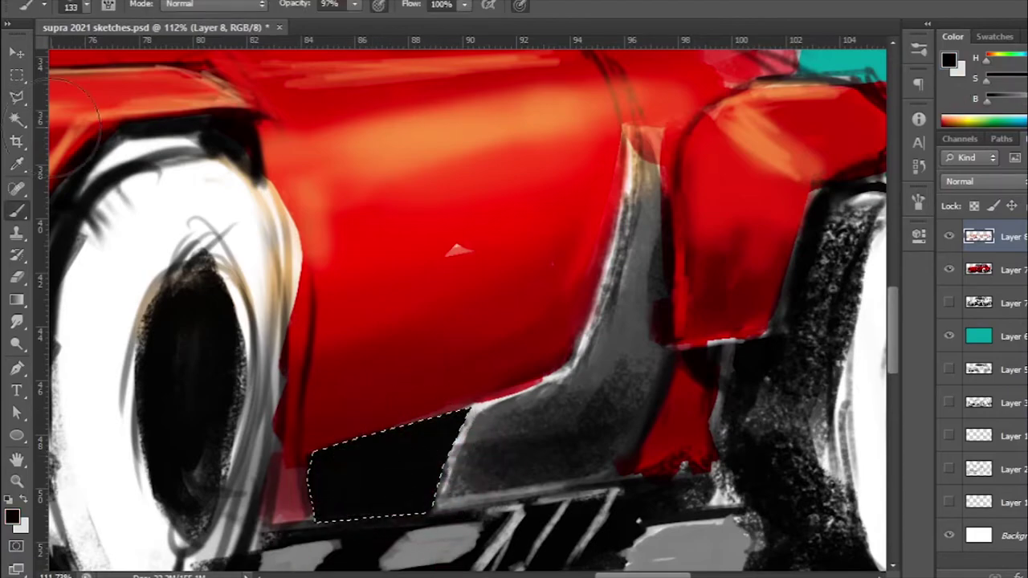
left_click_drag(337, 466, 458, 426)
Step: Paint three orange stripes plus dark-red strokes inside the vent selection
left_click(440, 143, "alt")
mouse_move(313, 466)
left_mouse_down()
mouse_move(454, 442)
mouse_move(446, 454)
left_mouse_up()
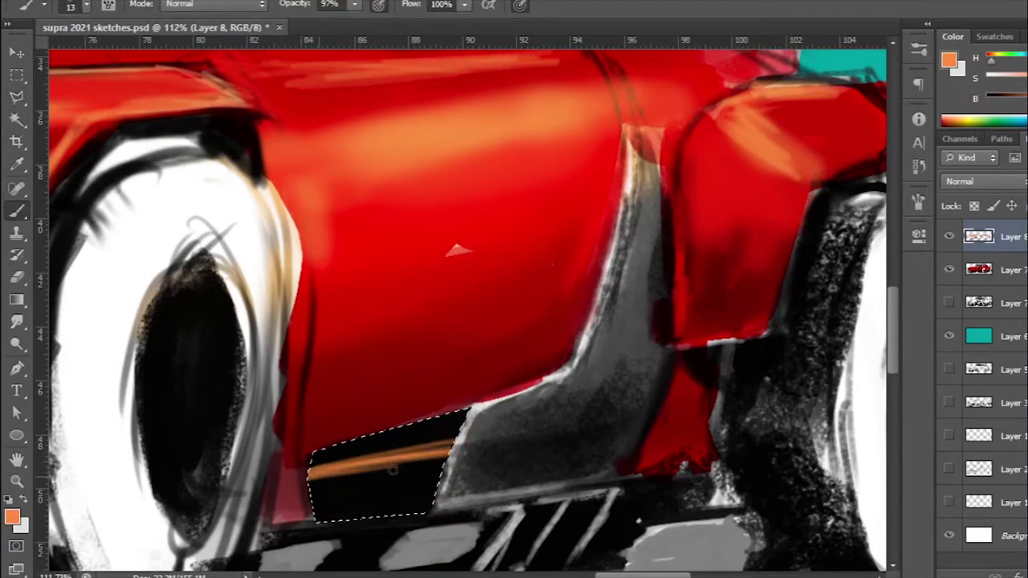
mouse_move(317, 490)
left_mouse_down()
mouse_move(438, 470)
mouse_move(438, 482)
left_mouse_up()
left_click_drag(314, 514, 434, 500)
left_click(401, 322, "alt")
left_click_drag(315, 495, 442, 474)
left_click_drag(318, 474, 450, 454)
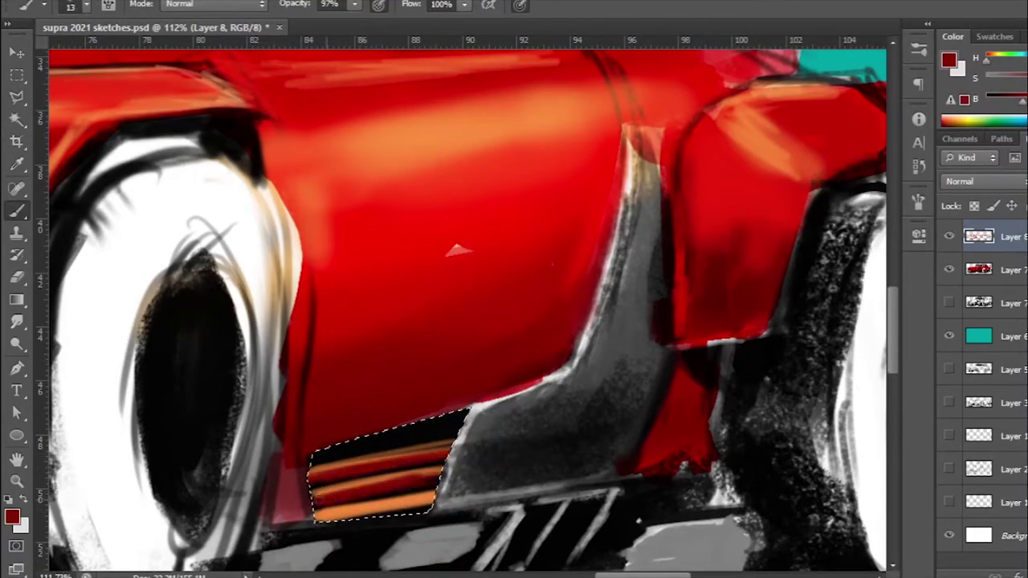
Step: Deselect, enlarge the brush, and paint a red edge along the vent's bottom
scroll(455, 502, "down", 3)
key("ctrl+d")
key("bracketright")
key("bracketright")
key("bracketright")
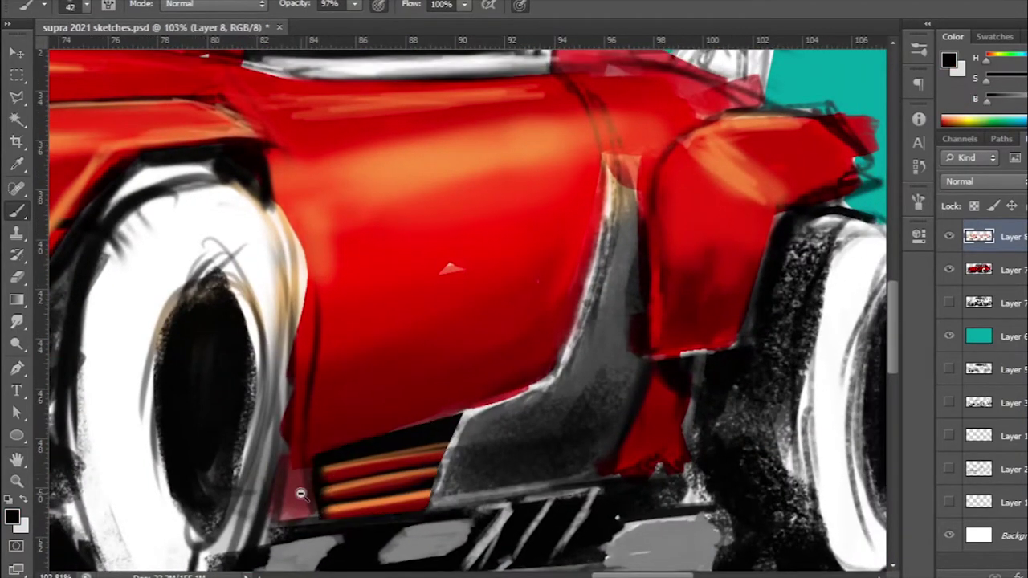
scroll(298, 466, "up", 5)
left_click_drag(331, 534, 470, 530)
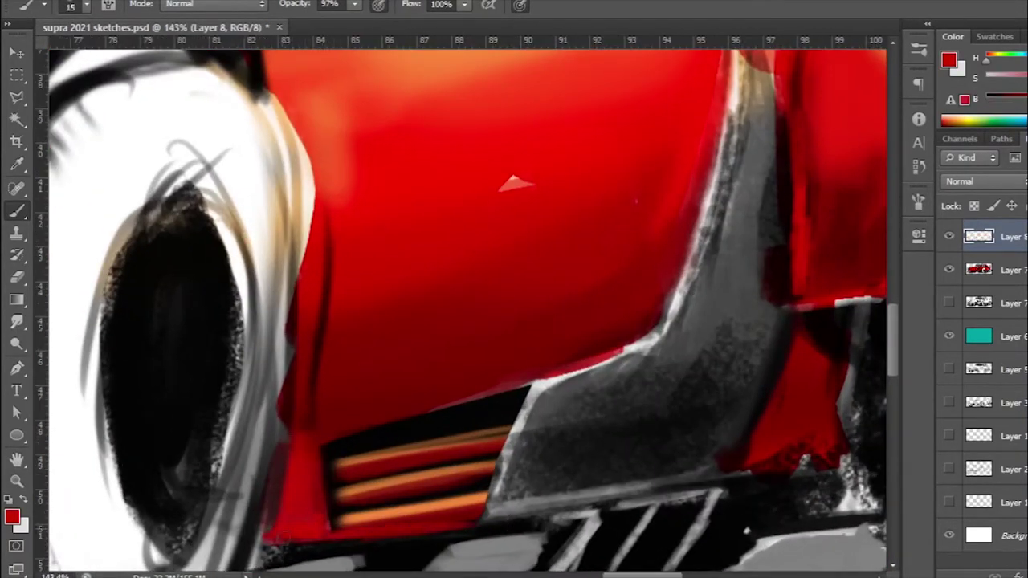
scroll(465, 523, "down", 5)
scroll(545, 401, "up", 3)
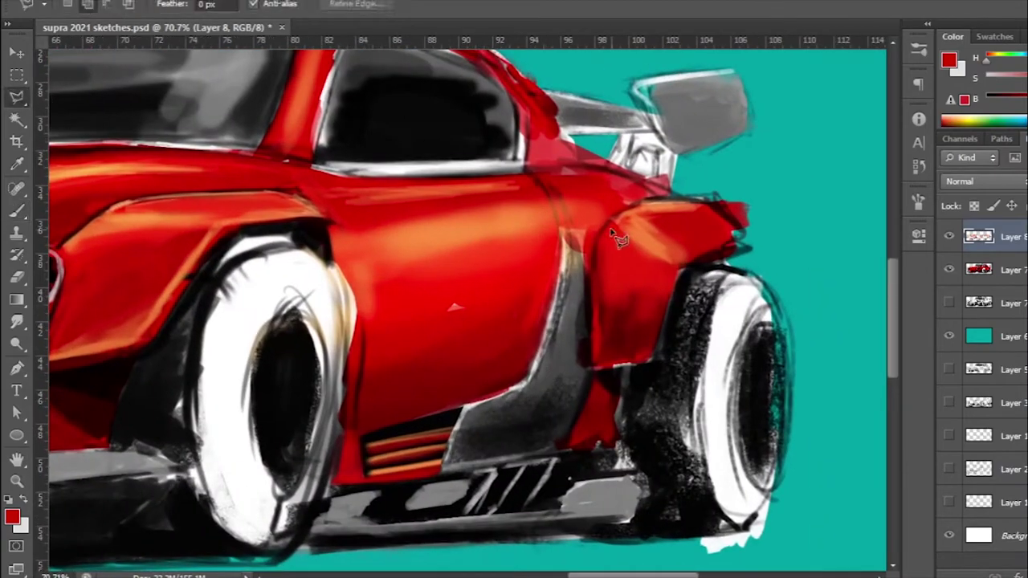
scroll(545, 401, "up", 3)
left_click(596, 204, "alt")
Step: Brush orange, deep red and yellow highlight strokes over the rear fender
scroll(594, 206, "down", 2)
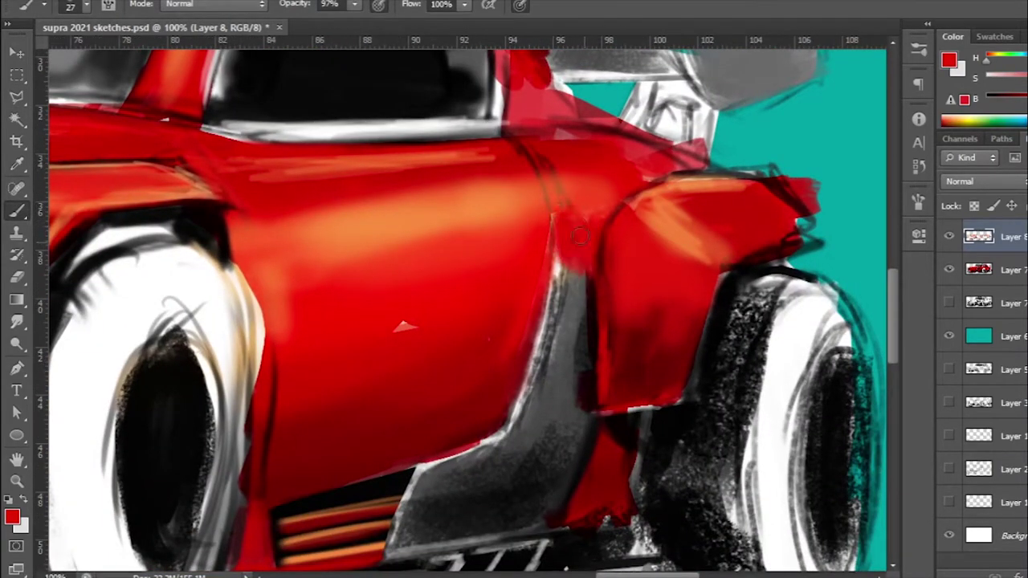
left_click(601, 167, "alt")
left_click_drag(601, 167, 610, 148)
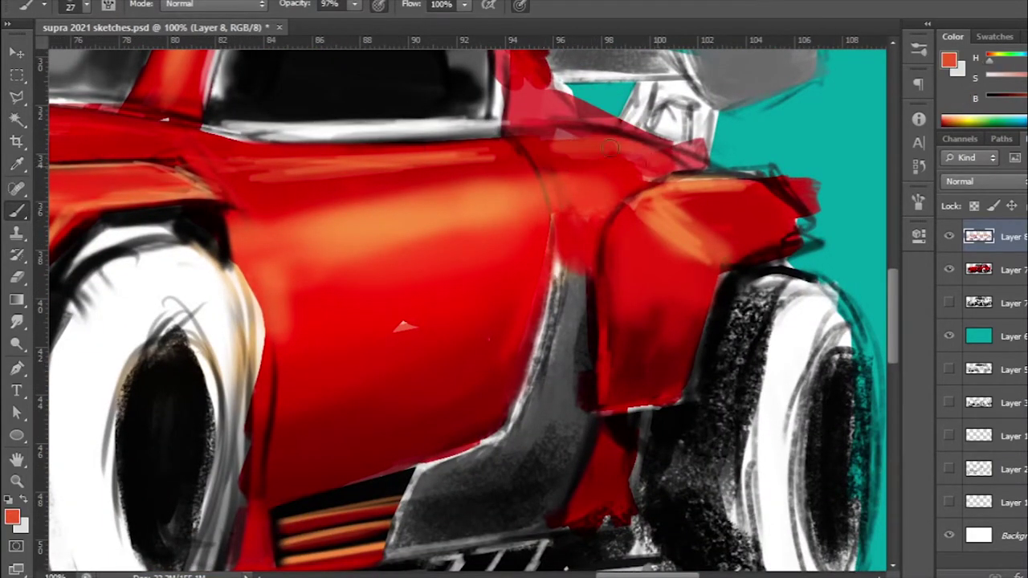
left_click(699, 210, "alt")
mouse_move(699, 211)
left_mouse_down()
mouse_move(689, 206)
mouse_move(812, 233)
left_mouse_up()
left_click_drag(783, 186, 659, 195)
left_click(718, 206, "alt")
left_click(704, 209, "alt")
scroll(704, 209, "down", 3, "alt")
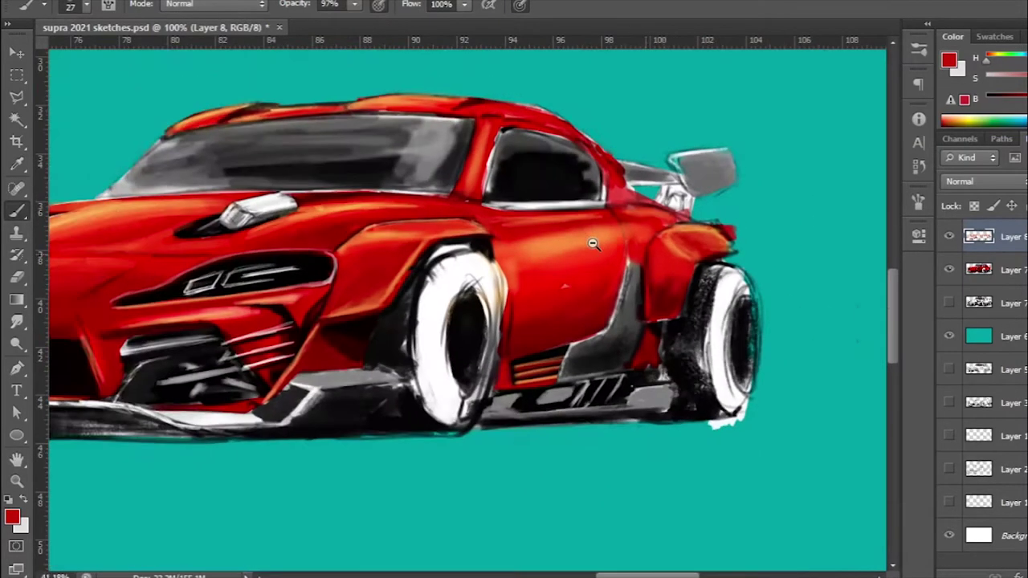
scroll(666, 257, "up", 2, "alt")
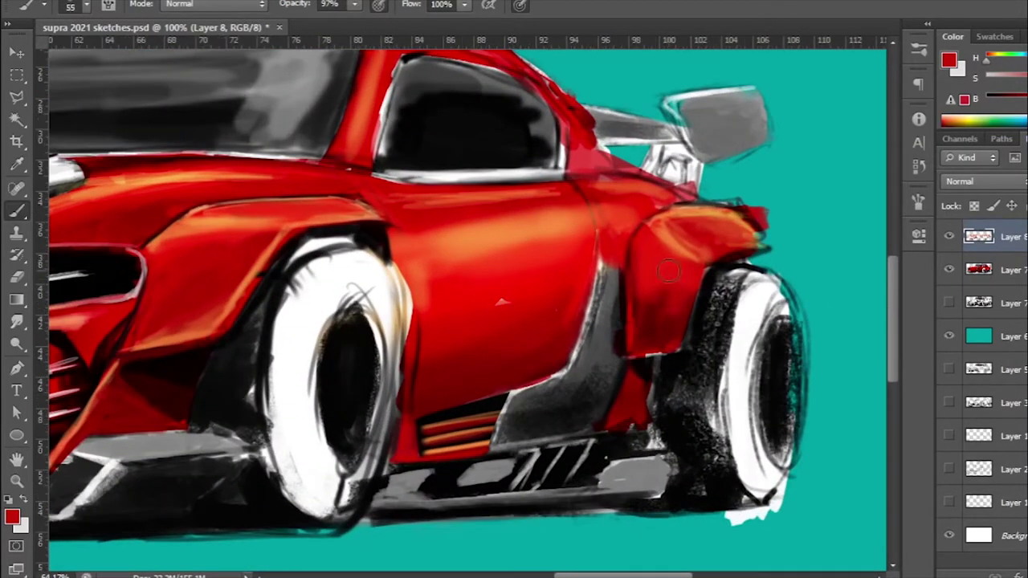
Step: Smudge the fender paint, then lasso-select the panel behind the door
left_click(16, 320)
scroll(643, 303, "down", 3, "alt")
scroll(563, 362, "up", 1, "alt")
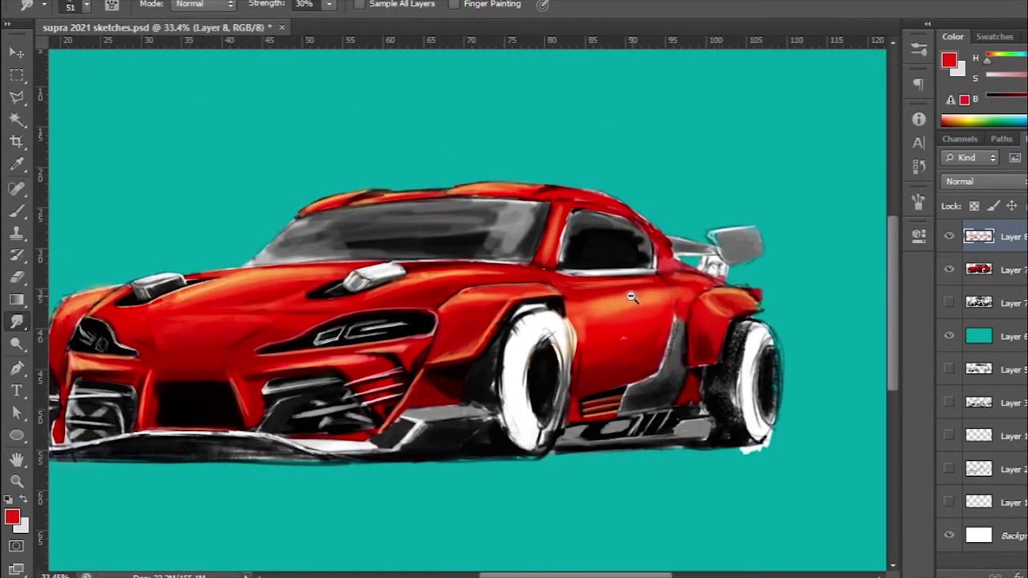
key("l")
scroll(504, 458, "up", 3, "alt")
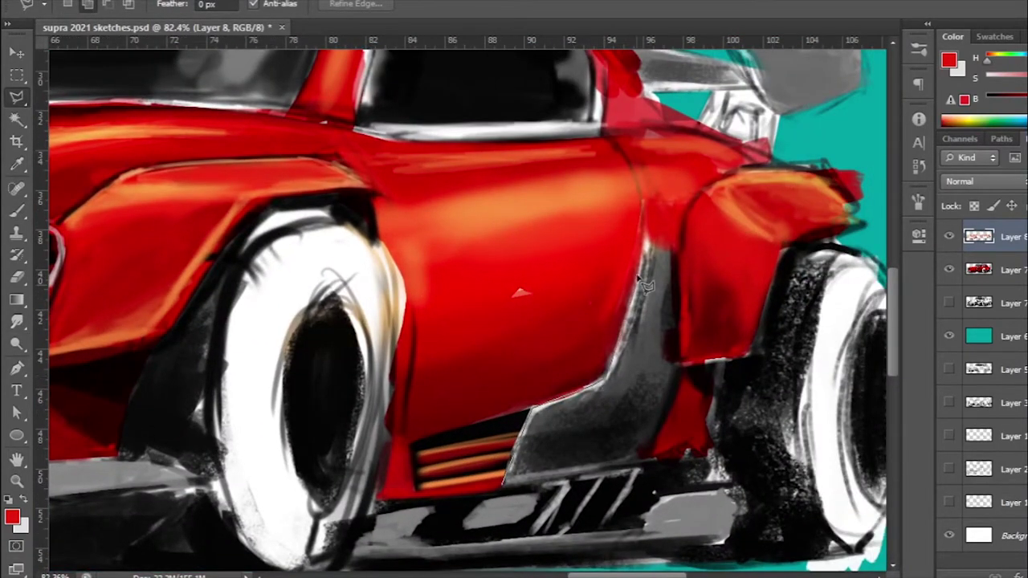
left_click(514, 491)
scroll(514, 491, "down", 2, "alt")
Step: Fill the selected panel behind the door with flat dark grey and deselect
key("b")
mouse_move(635, 265)
left_mouse_down()
mouse_move(572, 326)
mouse_move(619, 378)
mouse_move(634, 230)
left_mouse_up()
scroll(683, 281, "down", 4, "alt")
scroll(733, 244, "up", 4, "alt")
scroll(565, 238, "up", 1, "alt")
key("ctrl+d")
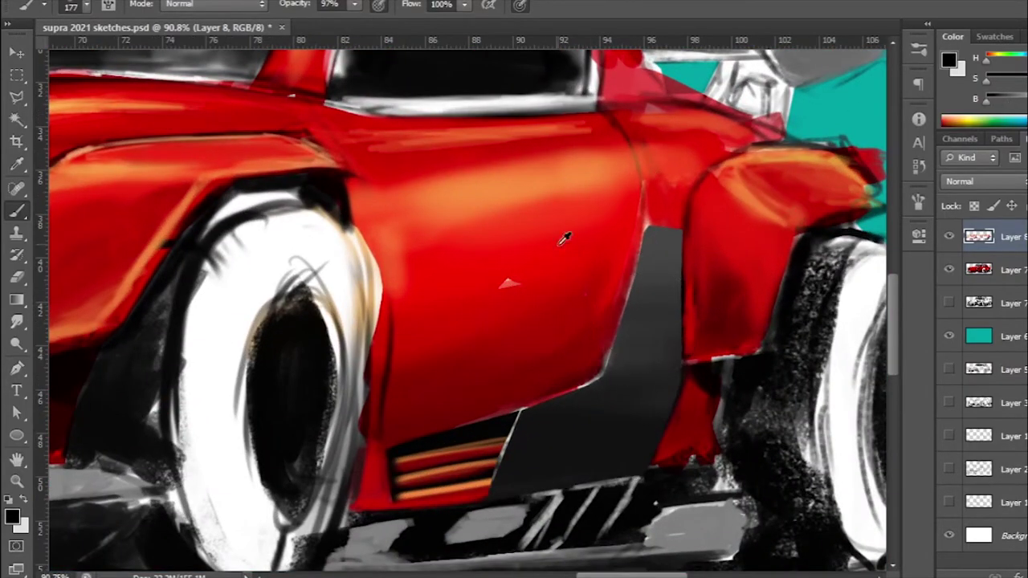
Step: Paint thin rim lines along the edge of the dark grey panel
scroll(564, 238, "down", 2)
scroll(611, 270, "up", 3)
scroll(321, 161, "up", 2)
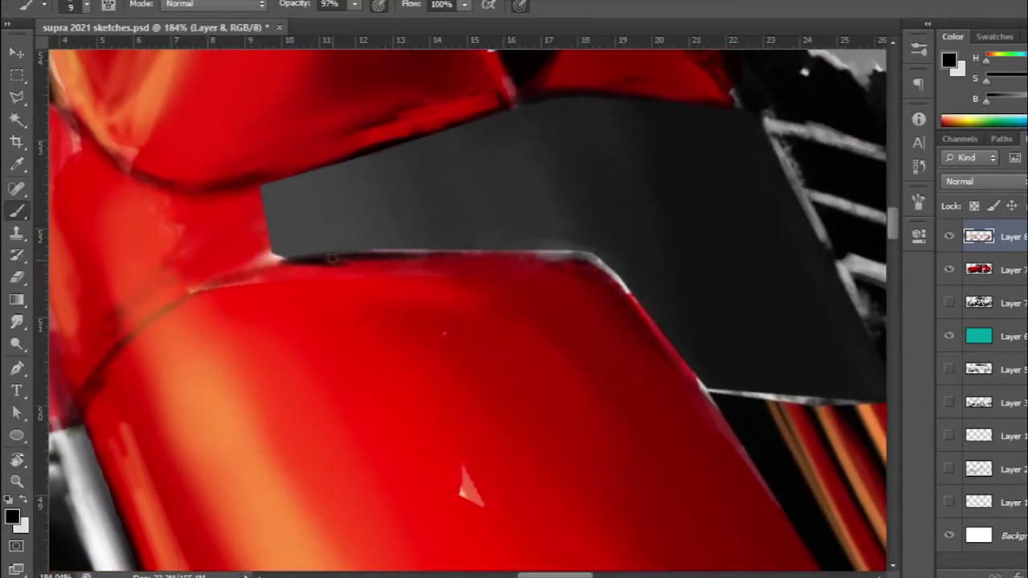
mouse_move(331, 259)
left_mouse_down()
mouse_move(599, 255)
mouse_move(570, 229)
left_mouse_up()
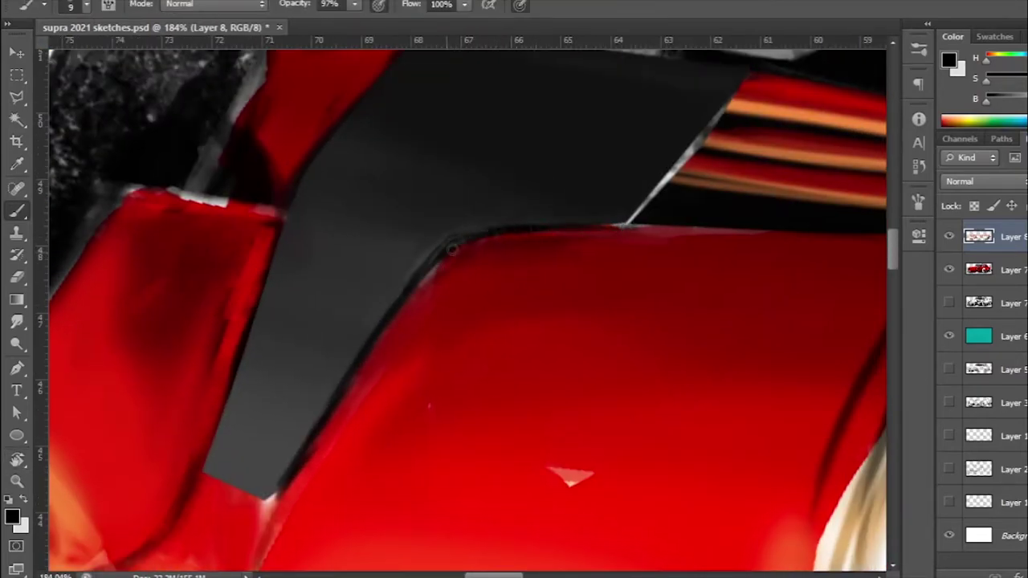
mouse_move(446, 275)
left_mouse_down()
mouse_move(491, 208)
mouse_move(633, 152)
left_mouse_up()
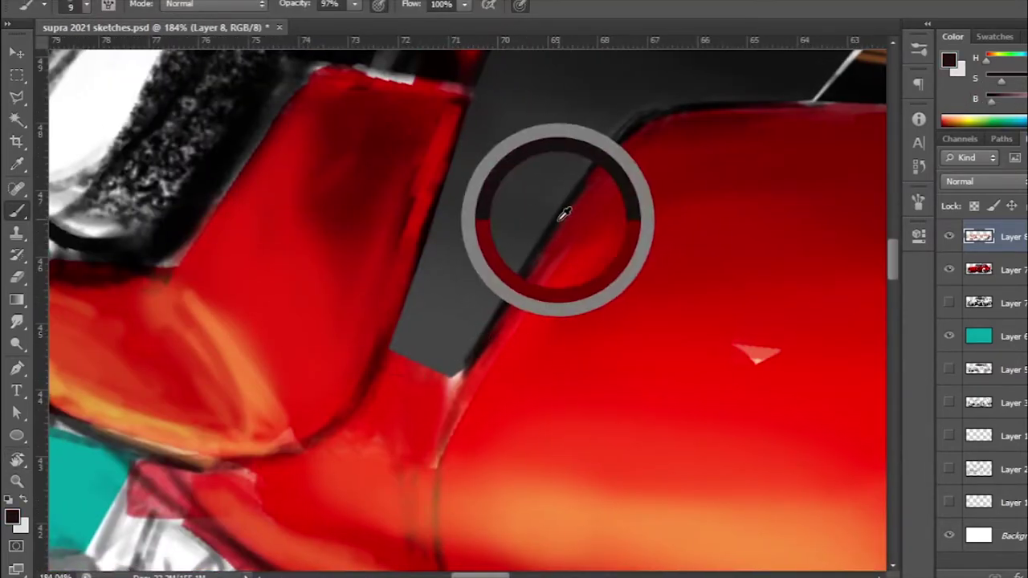
mouse_move(614, 283)
left_mouse_down()
mouse_move(411, 286)
mouse_move(289, 241)
left_mouse_up()
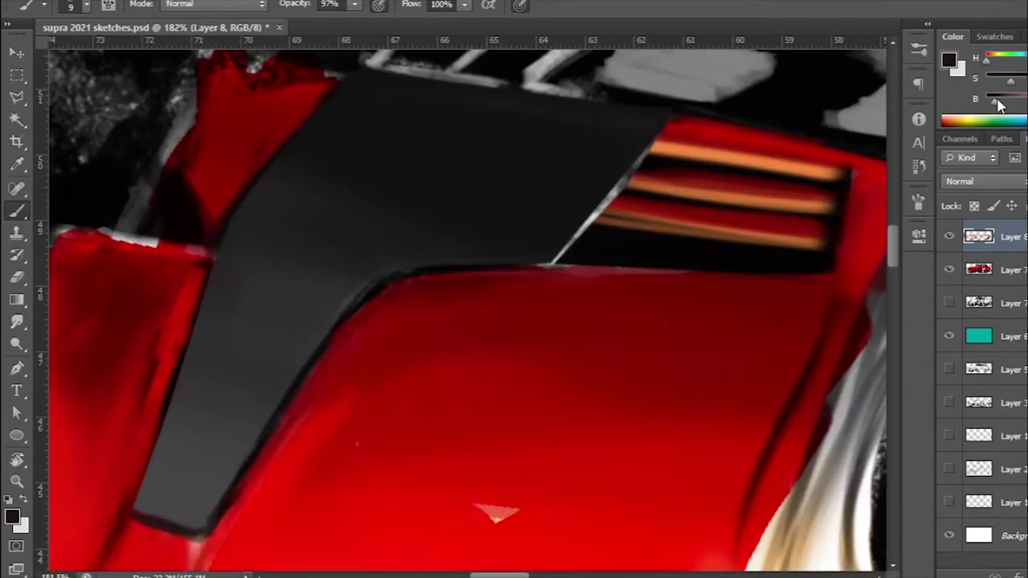
mouse_move(359, 444)
left_mouse_down()
mouse_move(603, 351)
mouse_move(570, 297)
mouse_move(579, 372)
left_mouse_up()
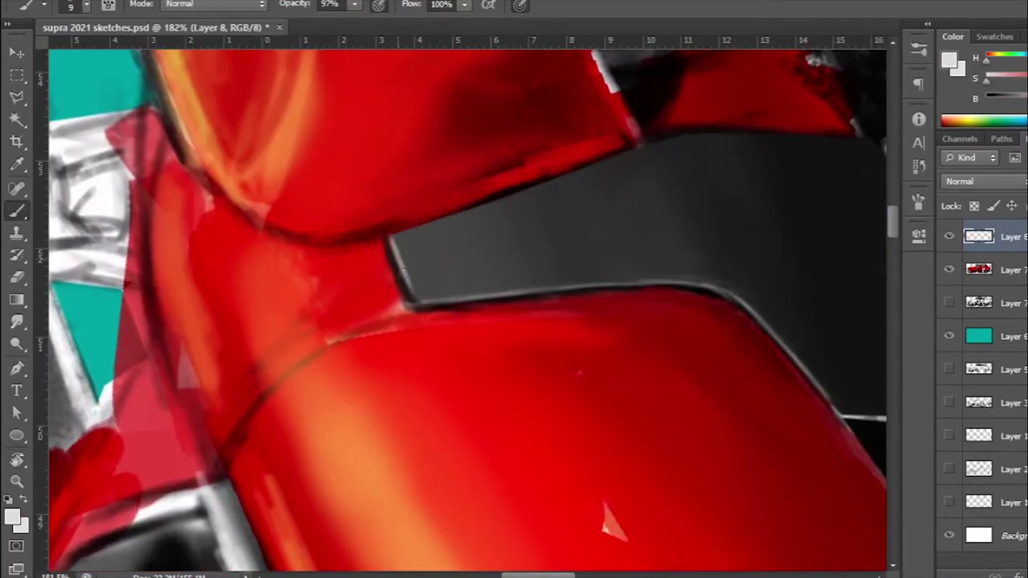
left_click(393, 286, "alt")
key("r")
key("Escape")
scroll(582, 368, "down", 5)
Step: Lasso the fender panel ahead of the rear wheel and fill it flat red
key("l")
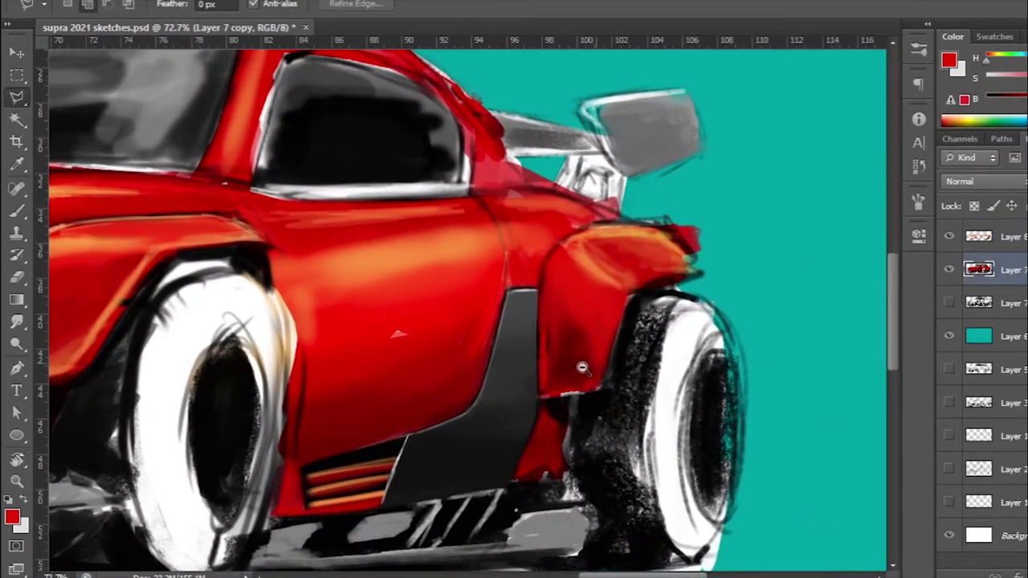
scroll(583, 368, "up", 2)
left_click_drag(531, 251, 531, 399)
left_click_drag(552, 233, 532, 250)
key("b")
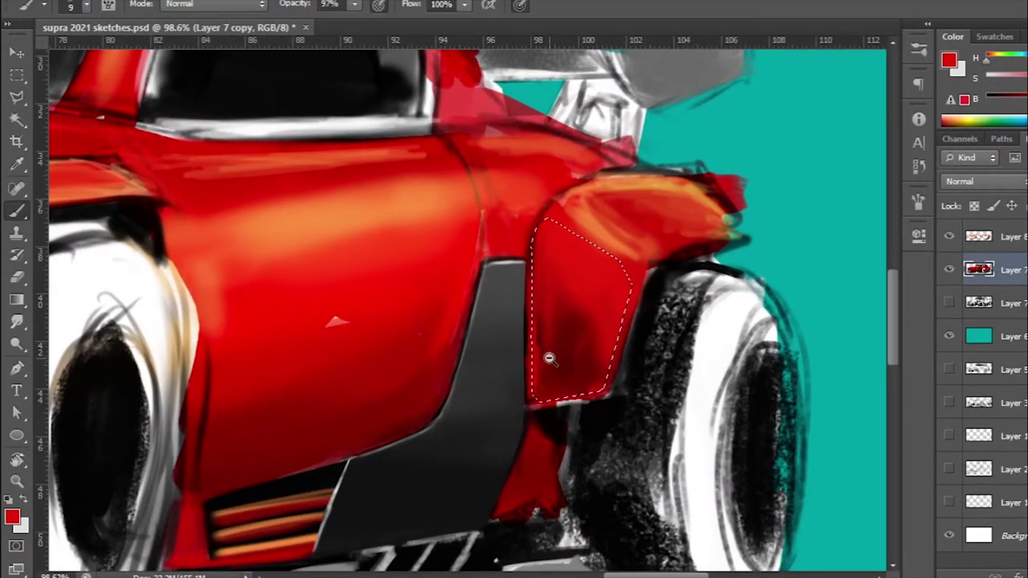
scroll(586, 345, "down", 2)
left_click_drag(566, 314, 574, 362)
Step: Toggle Layer 8's visibility to check the layer below, then keep working on Layer 8
left_click(948, 236)
left_click(996, 237)
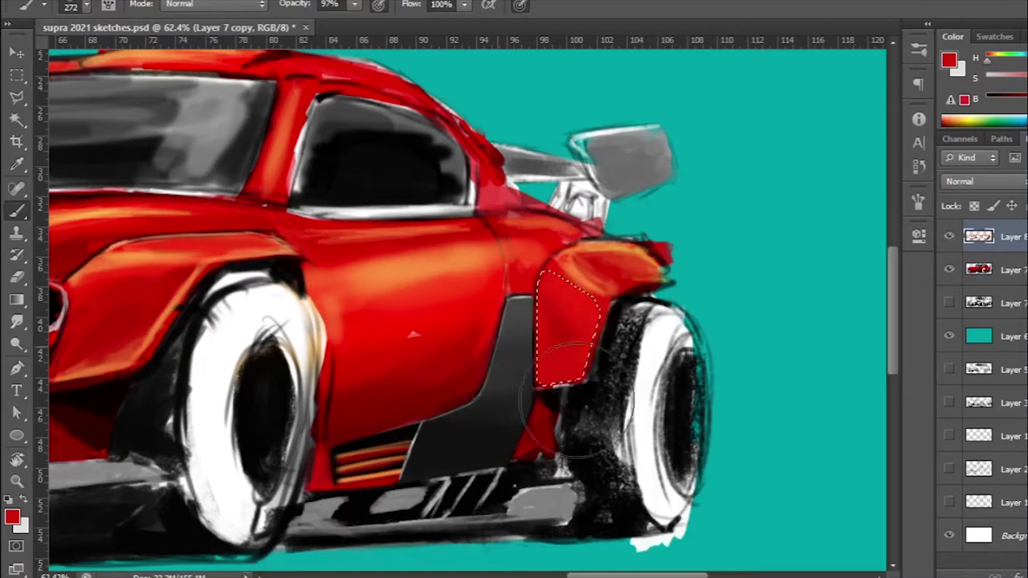
scroll(522, 400, "down", 1)
scroll(522, 399, "down", 1)
scroll(523, 399, "up", 3)
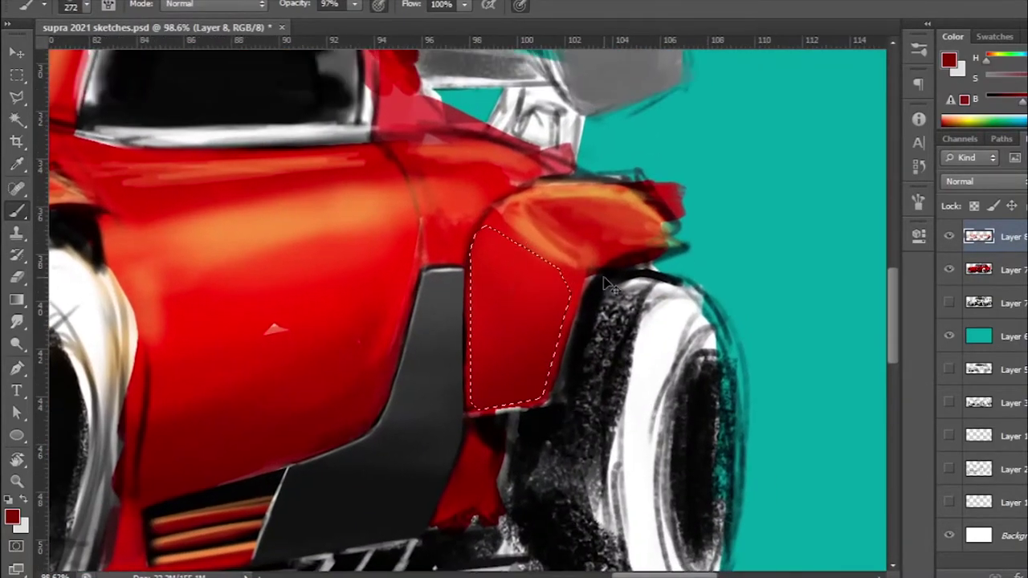
Step: Paint pale yellow highlights along the rear fender top and a red fender tip
left_click(518, 229, "alt")
scroll(518, 229, "up", 2)
key("bracketleft")
key("bracketleft")
key("bracketleft")
left_click_drag(502, 208, 450, 269)
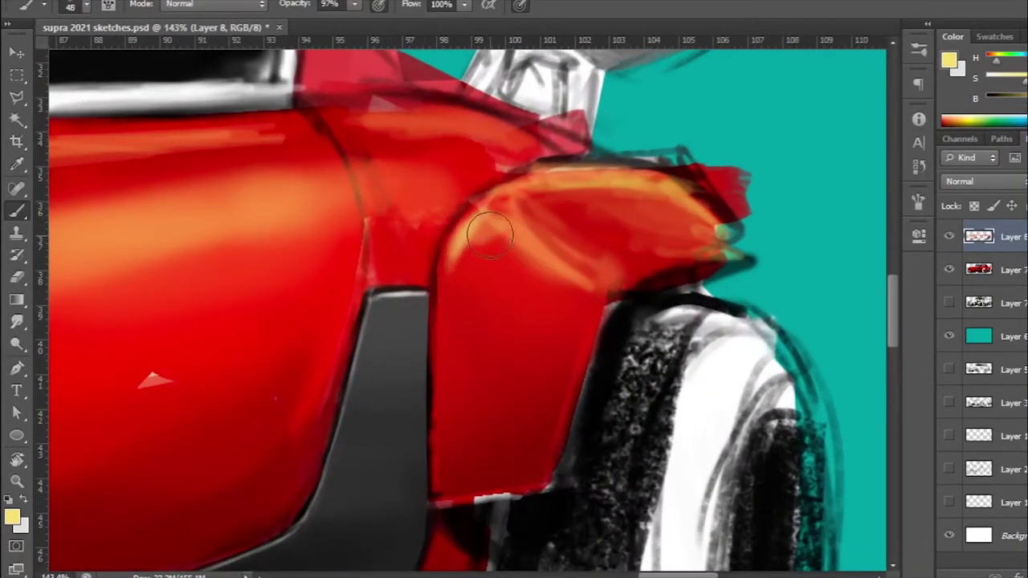
mouse_move(474, 221)
left_mouse_down()
mouse_move(572, 190)
mouse_move(723, 229)
mouse_move(759, 253)
left_mouse_up()
left_click(673, 255, "alt")
key("bracketleft")
key("bracketleft")
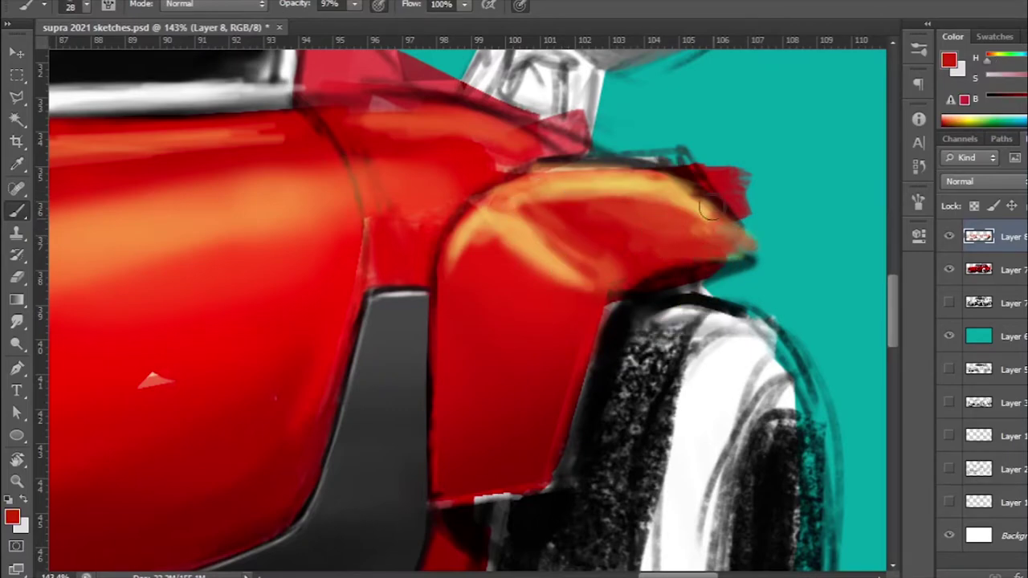
left_click_drag(723, 209, 772, 257)
Step: Paint an orange highlight along the rear fender edge
left_click(557, 378, "alt")
left_click_drag(517, 439, 501, 386)
key("d")
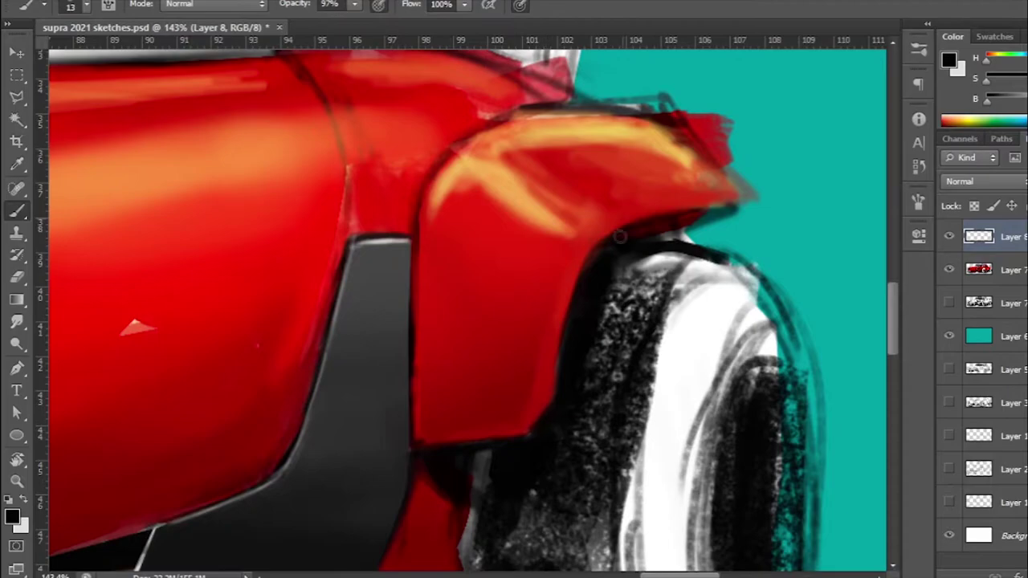
scroll(621, 236, "down", 2)
left_click(574, 260, "alt")
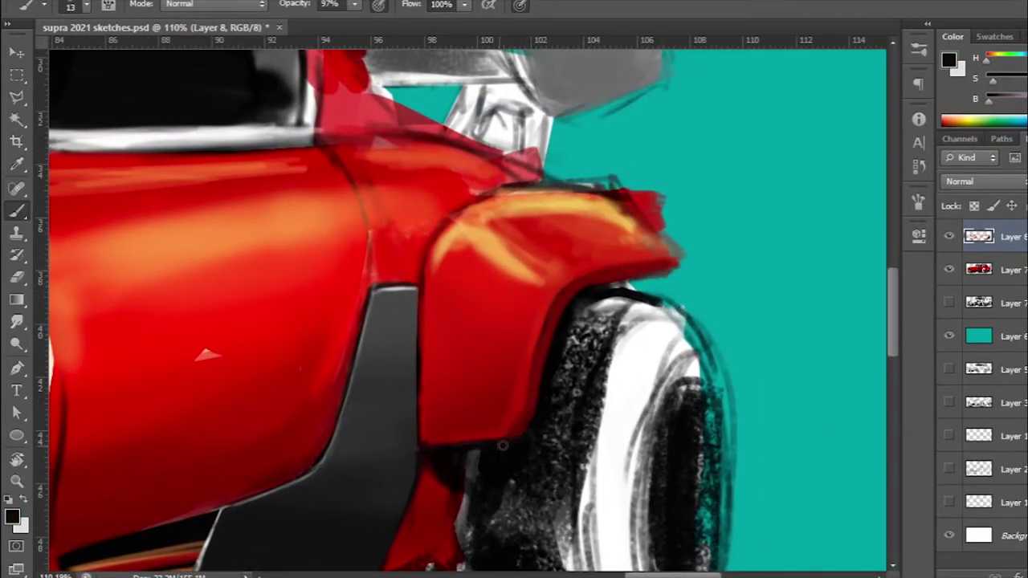
scroll(502, 446, "up", 2)
scroll(502, 446, "up", 2)
left_click_drag(723, 253, 510, 438)
scroll(510, 438, "up", 1)
left_click_drag(595, 225, 522, 434)
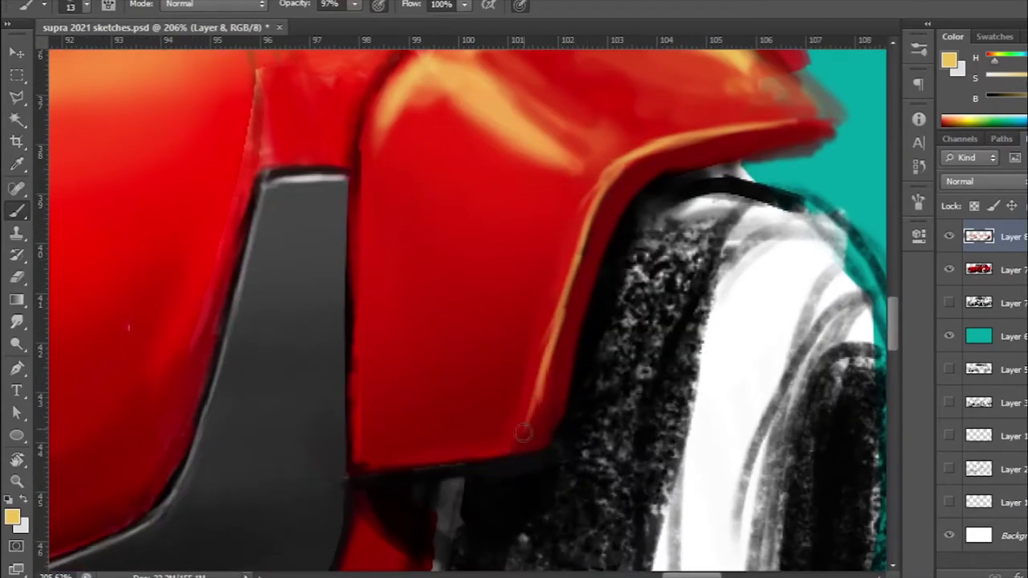
scroll(466, 386, "down", 5)
scroll(426, 342, "up", 3)
Step: Soften the upper fender highlight with red strokes sampled from the body
left_click(437, 349, "alt")
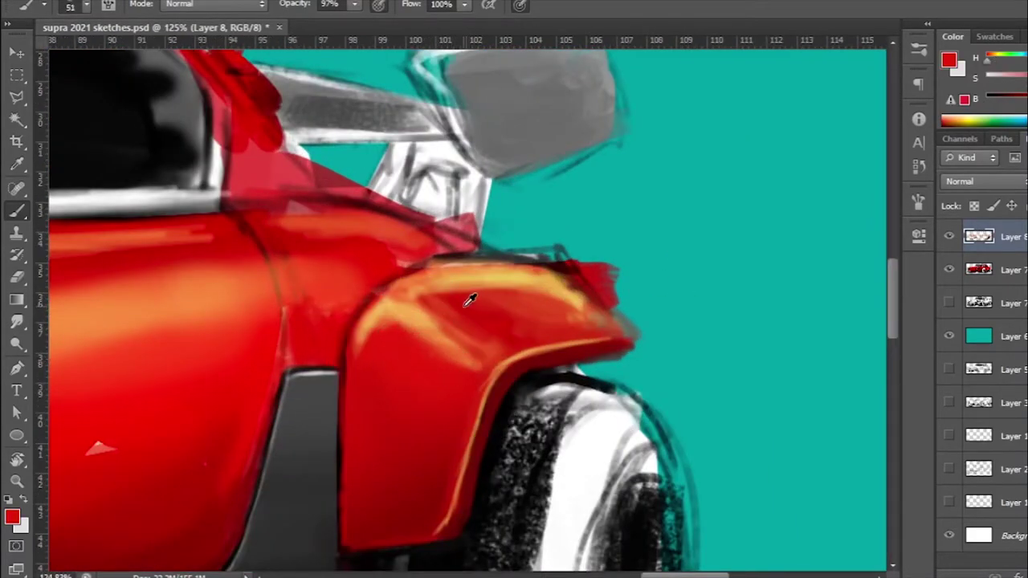
left_click_drag(470, 300, 582, 309)
left_click_drag(414, 278, 629, 329)
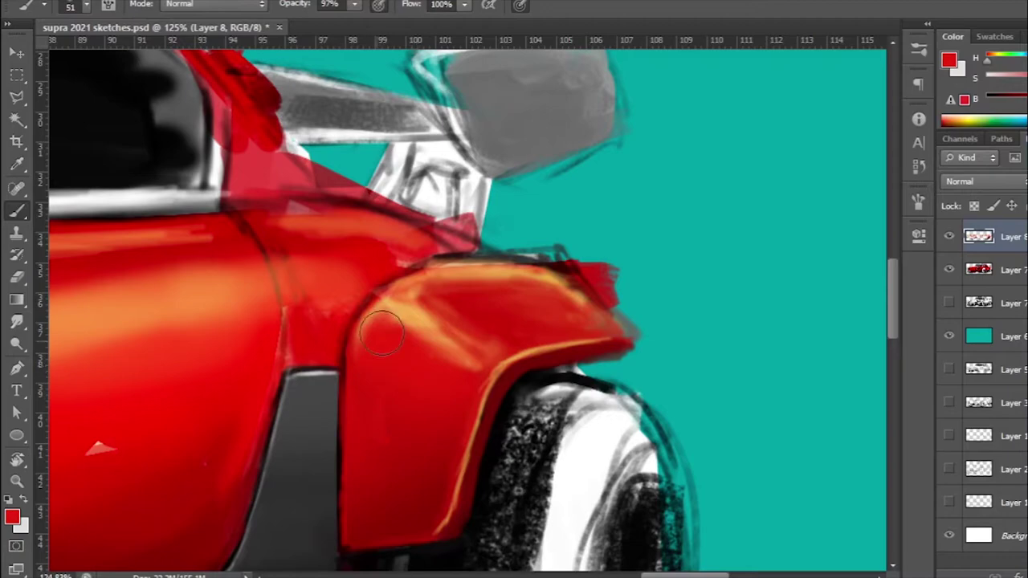
mouse_move(383, 331)
left_mouse_down()
mouse_move(470, 345)
mouse_move(519, 313)
left_mouse_up()
left_click(434, 321, "alt")
scroll(434, 305, "up", 1)
left_click(425, 193, "alt")
left_click_drag(418, 208, 502, 157)
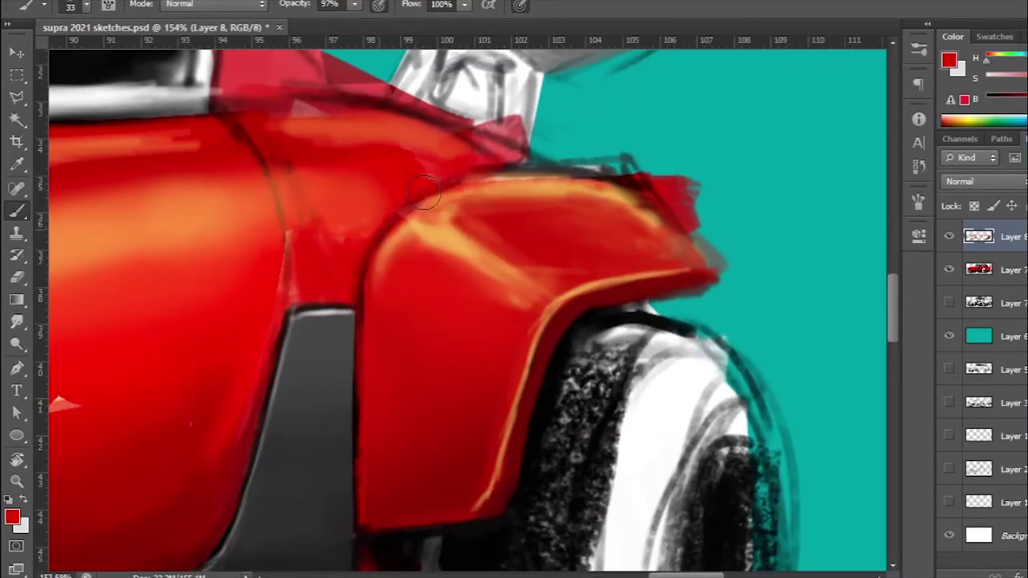
mouse_move(440, 170)
left_mouse_down()
mouse_move(494, 198)
mouse_move(375, 177)
left_mouse_up()
Step: Add light orange highlight strokes along the upper fender and body
left_click(378, 160, "alt")
scroll(374, 176, "down", 1)
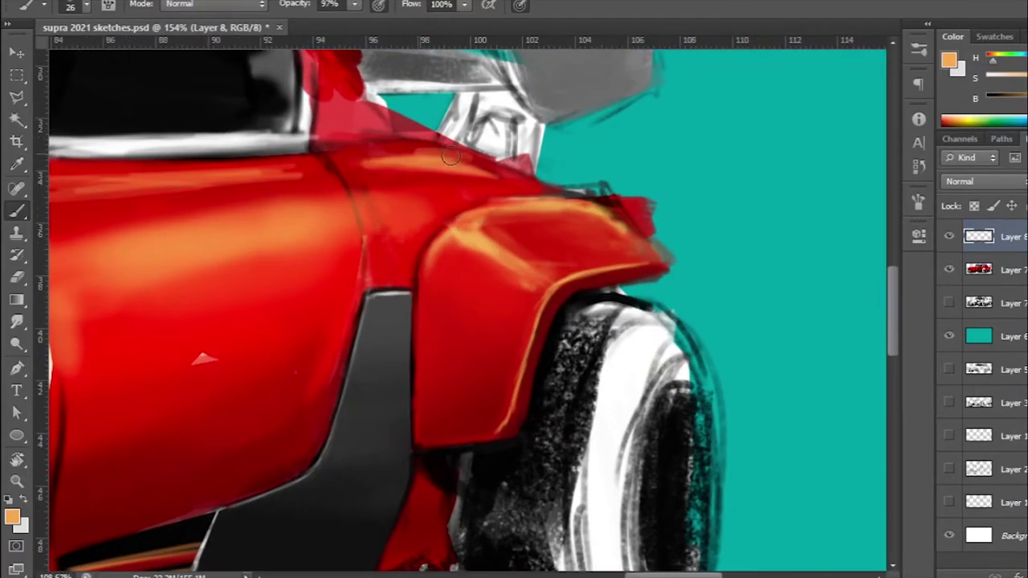
mouse_move(522, 173)
left_mouse_down()
mouse_move(370, 163)
mouse_move(120, 186)
left_mouse_up()
left_click_drag(310, 169, 184, 200)
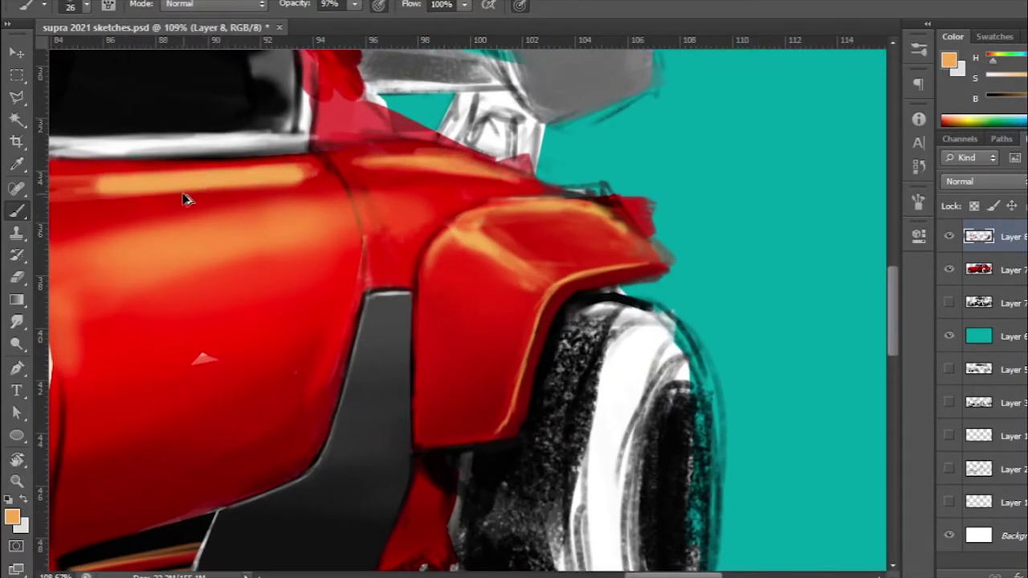
scroll(434, 233, "up", 2)
left_click(588, 223, "alt")
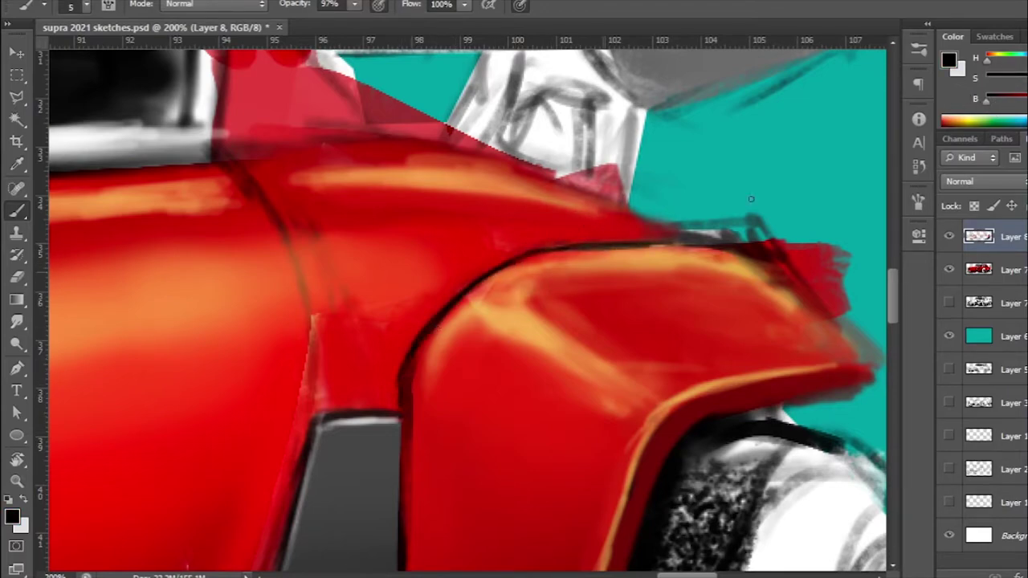
scroll(479, 317, "down", 1)
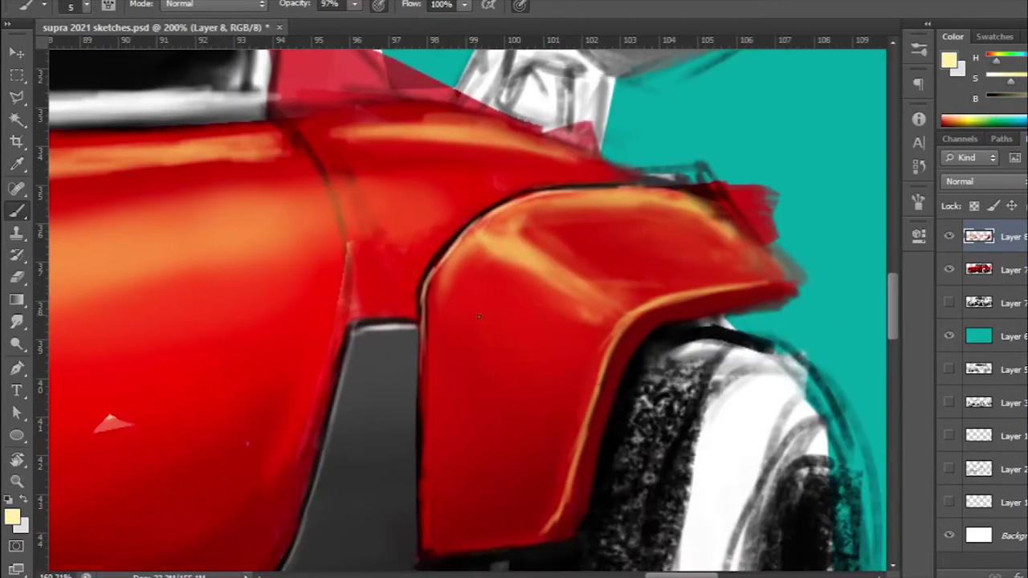
scroll(514, 321, "down", 2)
scroll(514, 321, "down", 3)
scroll(729, 344, "up", 1)
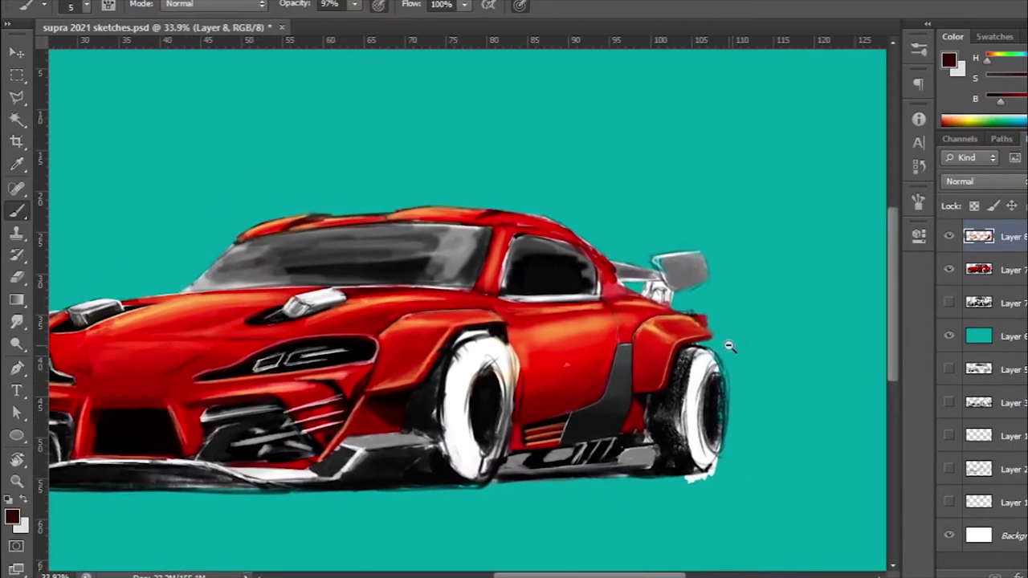
key("l")
scroll(611, 378, "up", 4)
Step: Fill the selected gap above the rear wheel with dark paint
double_click(677, 400)
key("b")
left_click_drag(642, 372, 734, 385)
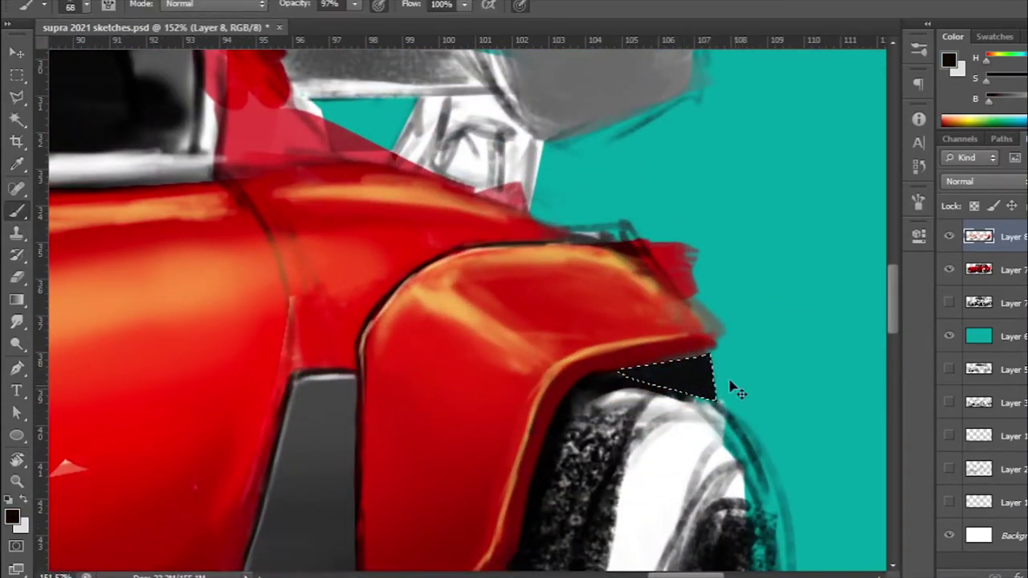
scroll(735, 385, "up", 1)
Step: Erase red overspill outside the body on the Layer 7 copy
left_click(666, 417, "alt")
key("alt+bracketleft")
key("e")
left_click_drag(592, 202, 785, 288)
scroll(393, 170, "down", 3)
Step: Repaint the roofline and C-pillar beside the rear window in red
key("b")
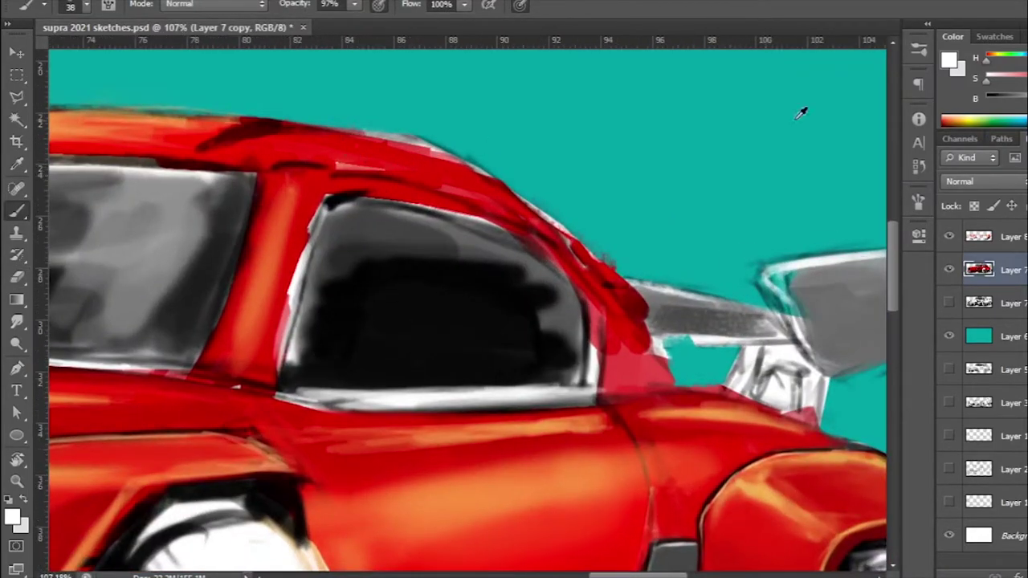
left_click_drag(319, 142, 651, 344)
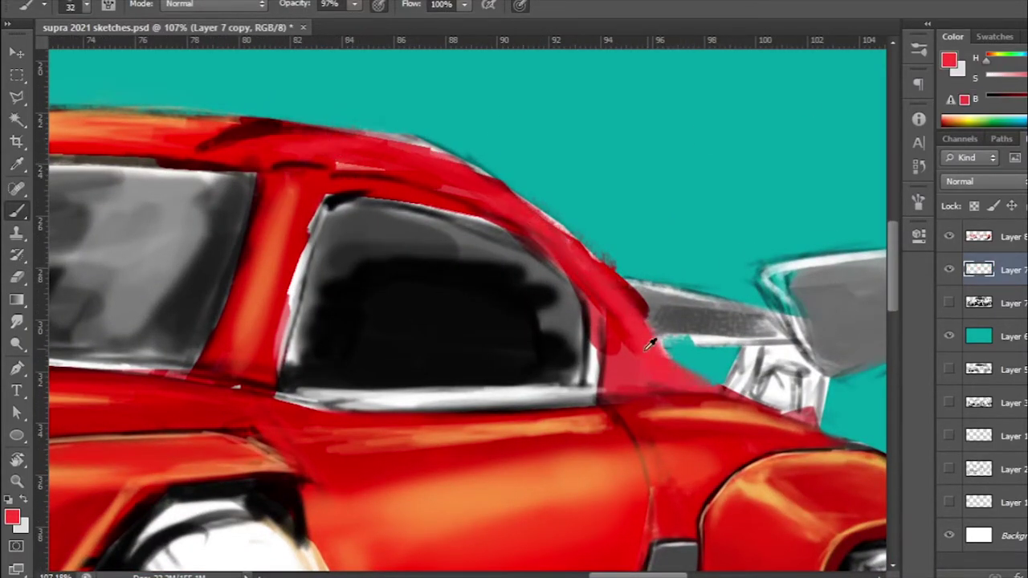
left_click_drag(653, 386, 643, 392)
Step: Draw black lines along the rear window's top and left edges
key("d")
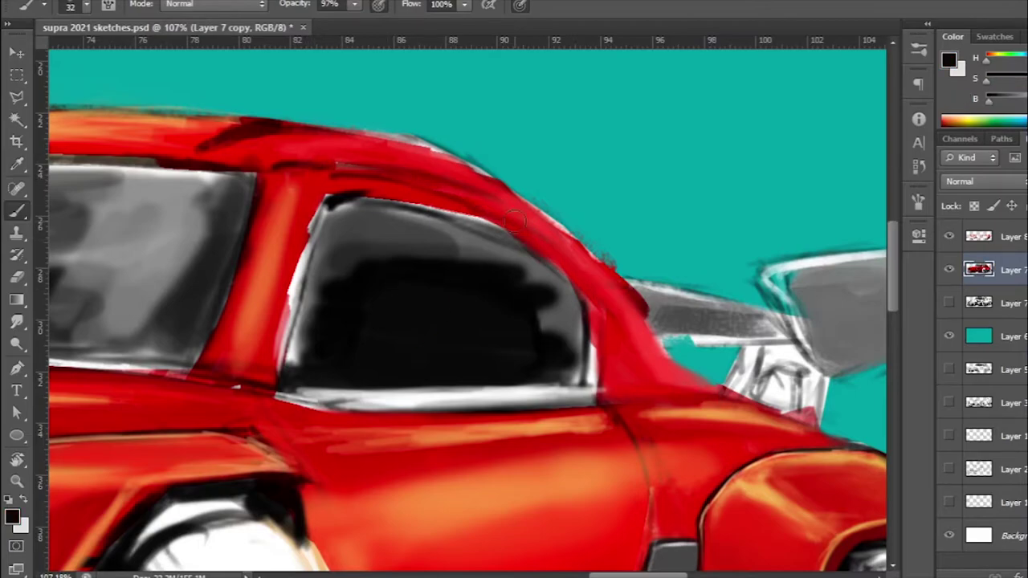
left_click_drag(321, 199, 514, 233)
left_click_drag(319, 201, 277, 366)
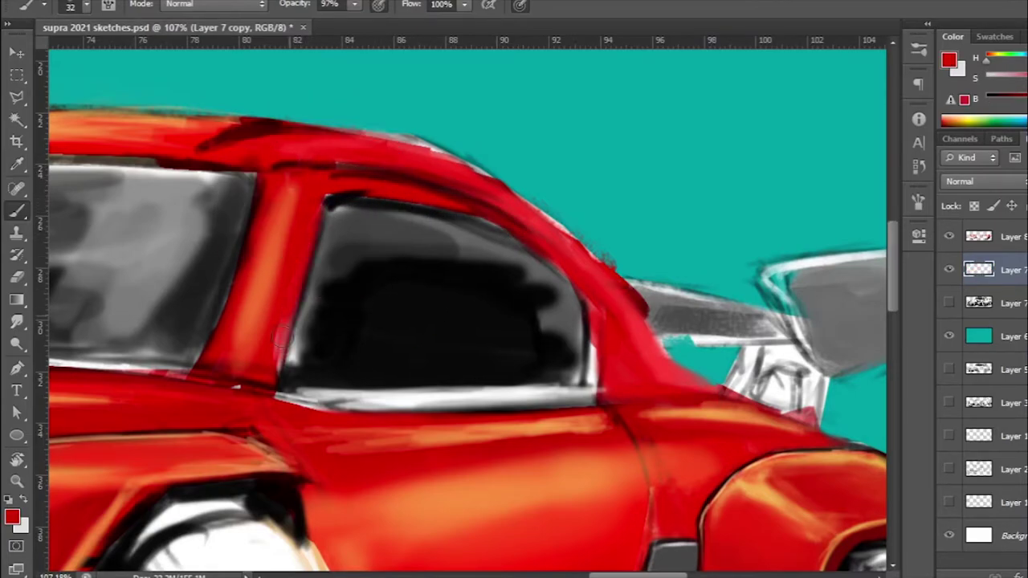
scroll(273, 322, "down", 1)
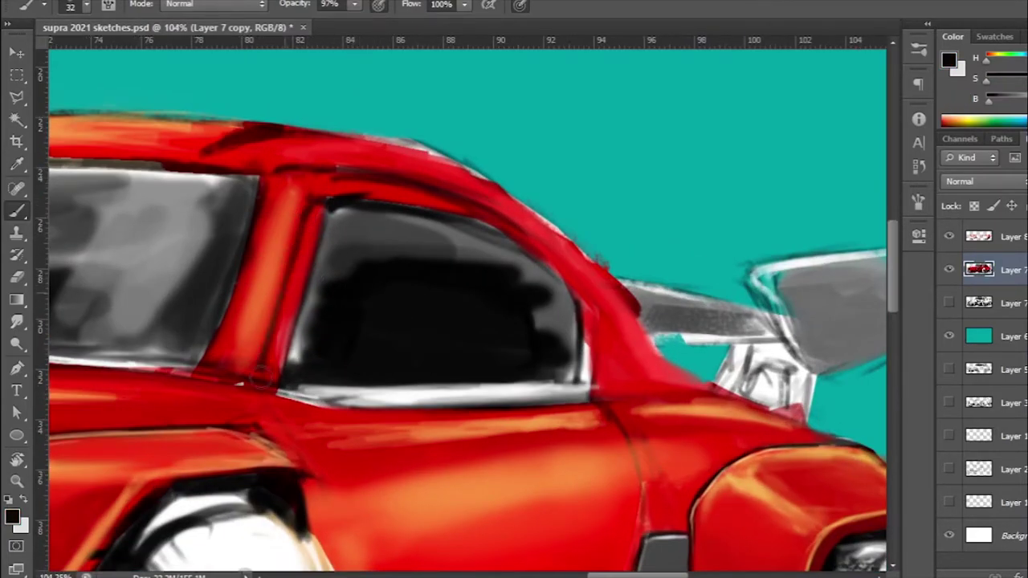
scroll(315, 227, "down", 5)
scroll(482, 402, "up", 4)
scroll(567, 546, "down", 1)
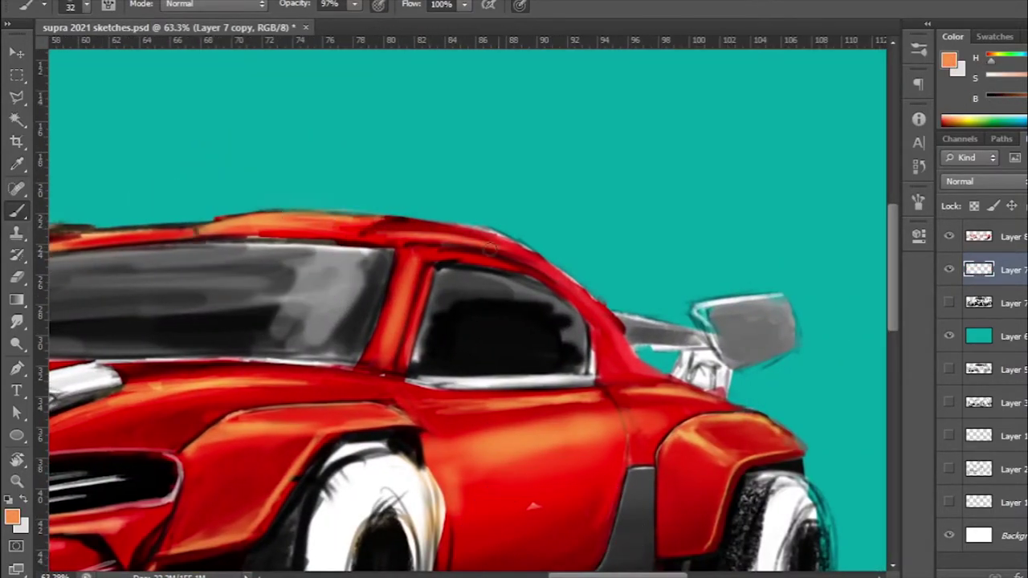
scroll(450, 261, "up", 1)
left_click(449, 261, "alt")
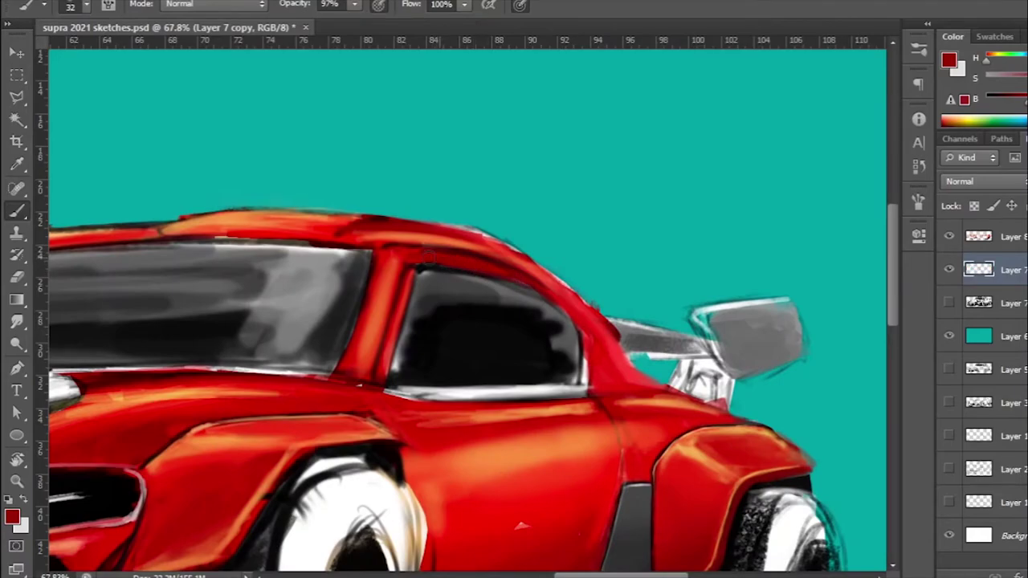
Step: Cover the black roof streak on Layer 8 with dark and bright red
scroll(427, 255, "down", 3)
scroll(450, 233, "up", 1)
key("alt+bracketright")
scroll(454, 222, "up", 6)
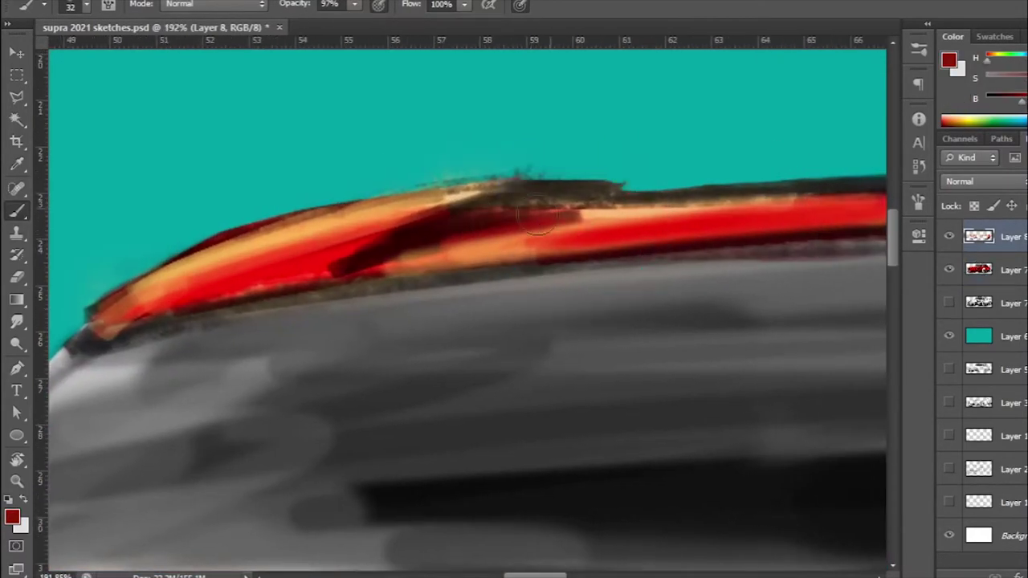
left_click_drag(385, 249, 578, 210)
left_click(483, 217, "alt")
key("bracketleft")
key("bracketleft")
key("bracketleft")
left_click_drag(337, 266, 528, 187)
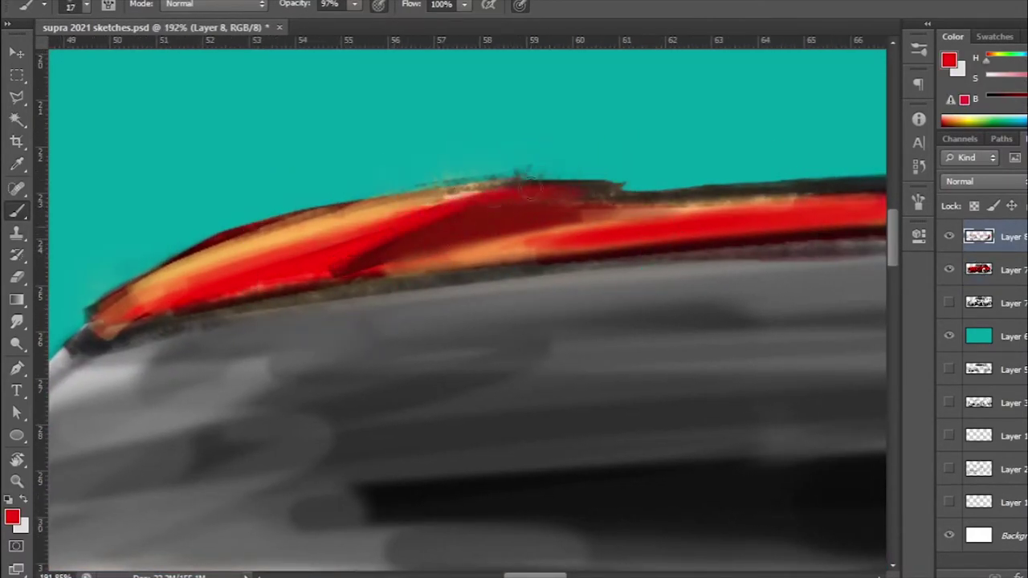
Step: Paint orange and yellow highlight strokes along the roofline
left_click(477, 252, "alt")
left_click_drag(546, 227, 835, 192)
scroll(666, 211, "down", 3)
left_click_drag(345, 262, 595, 239)
left_click_drag(418, 249, 603, 231)
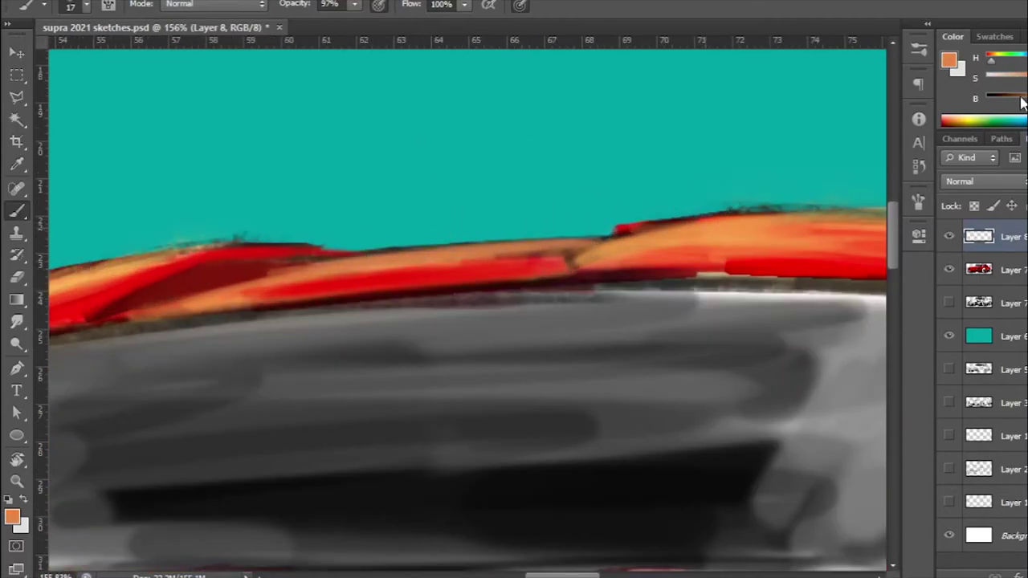
left_click_drag(574, 265, 699, 221)
scroll(642, 233, "down", 2)
mouse_move(276, 241)
left_mouse_down()
mouse_move(601, 222)
mouse_move(492, 241)
left_mouse_up()
mouse_move(472, 321)
left_mouse_down()
mouse_move(472, 255)
mouse_move(356, 271)
left_mouse_up()
Step: Sample a darker roof red and add a new empty Layer 9
scroll(482, 273, "down", 1)
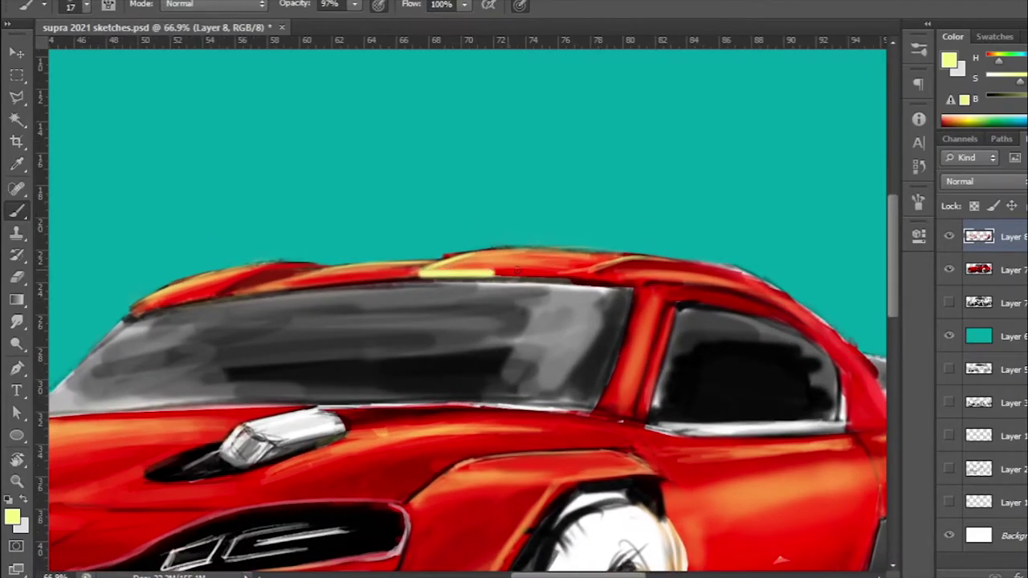
scroll(466, 313, "down", 2)
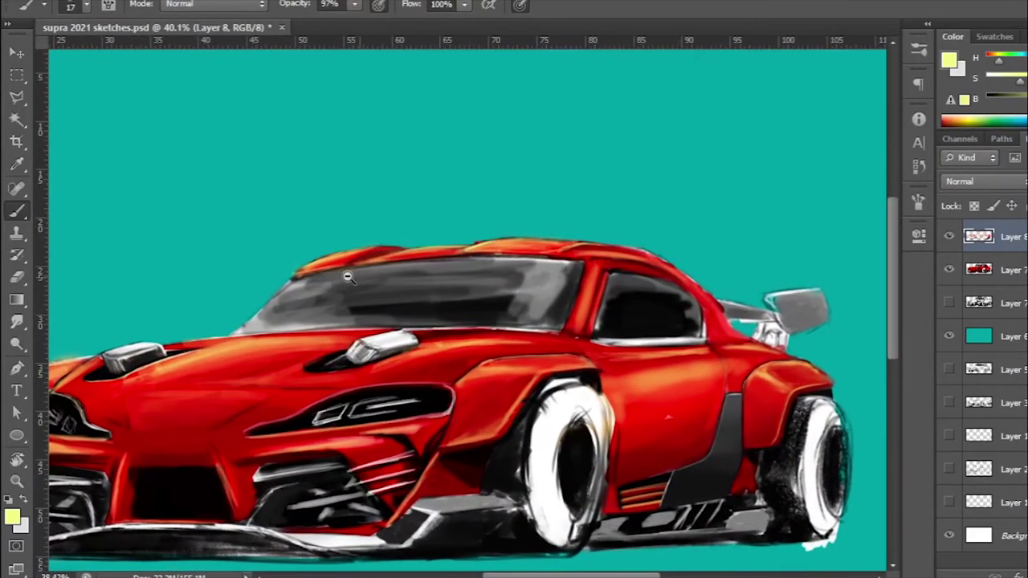
scroll(374, 252, "up", 4)
left_click(374, 252, "alt")
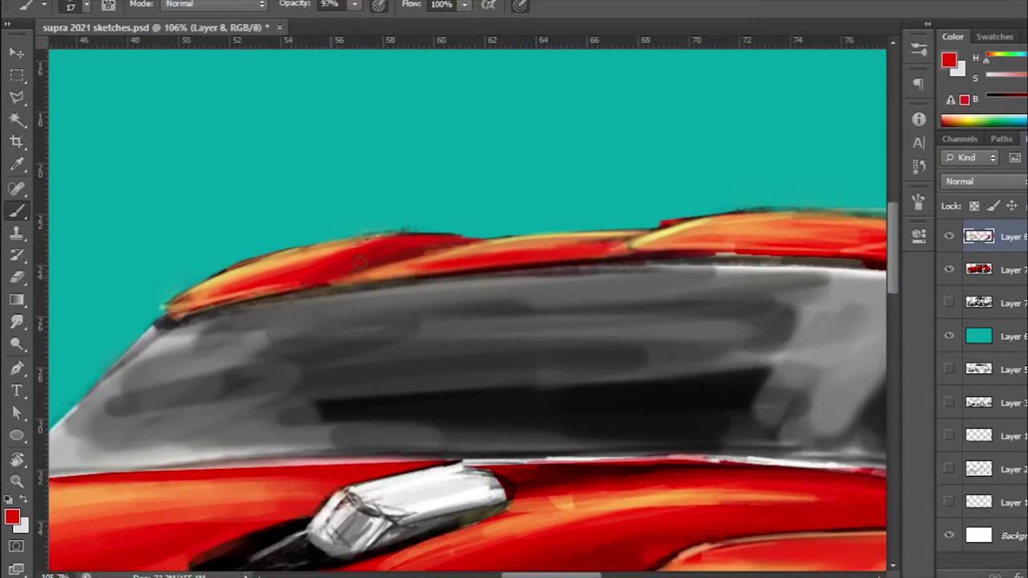
left_click(393, 257, "alt")
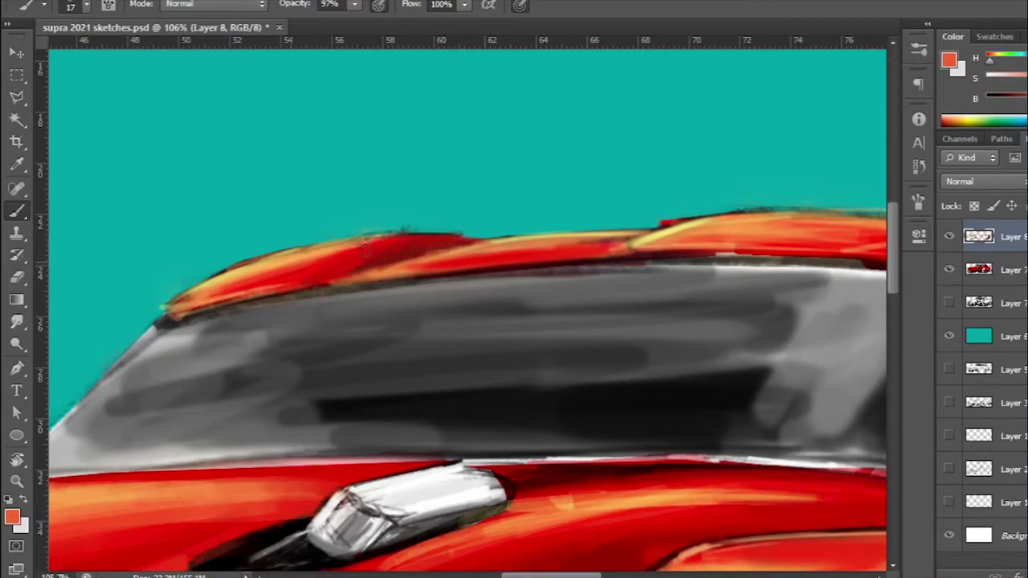
scroll(466, 305, "down", 5)
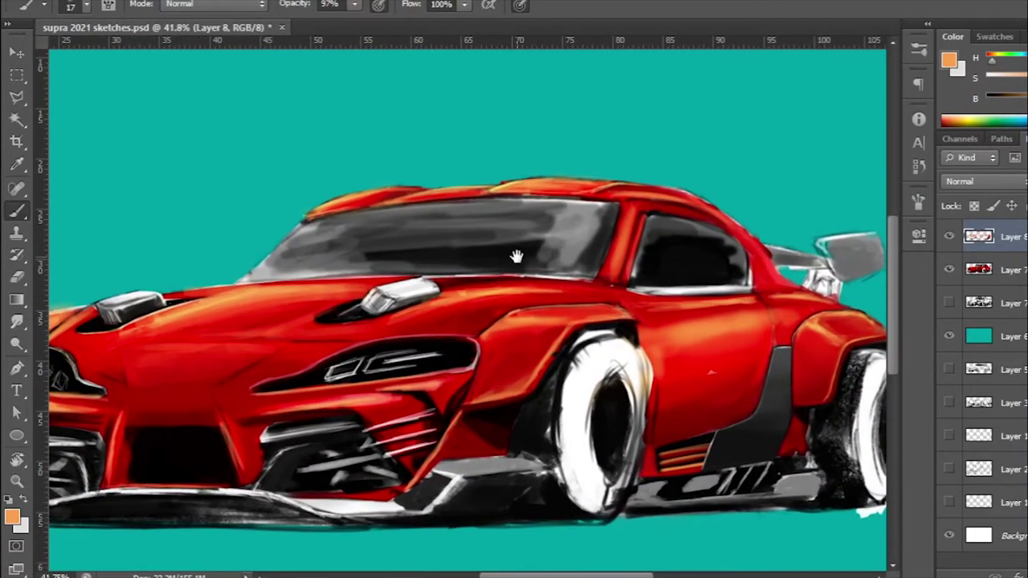
key("ctrl+shift+alt+n")
Step: Start a Pen path with an anchor on the windshield's top edge
left_click(17, 368)
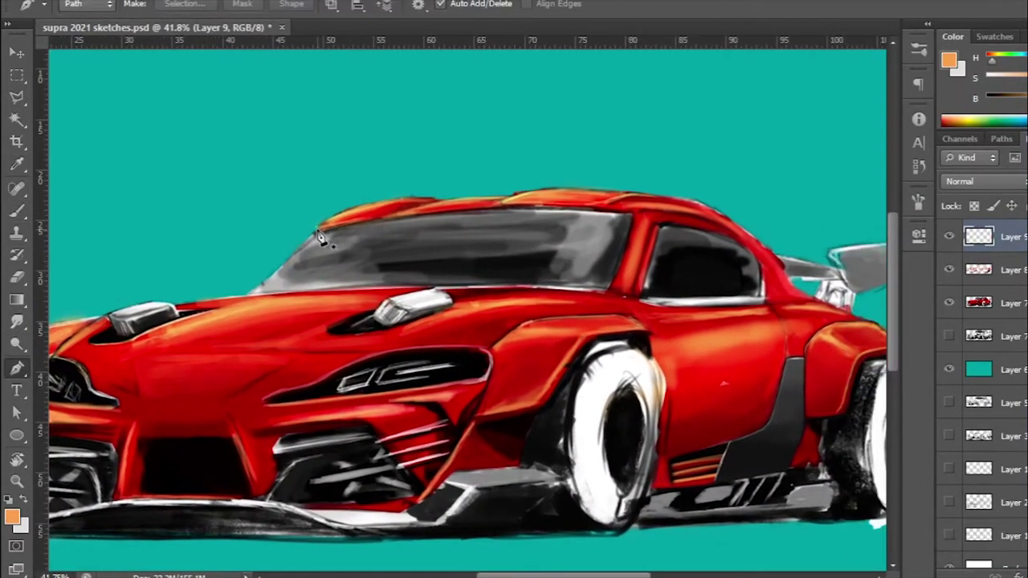
left_click(472, 208)
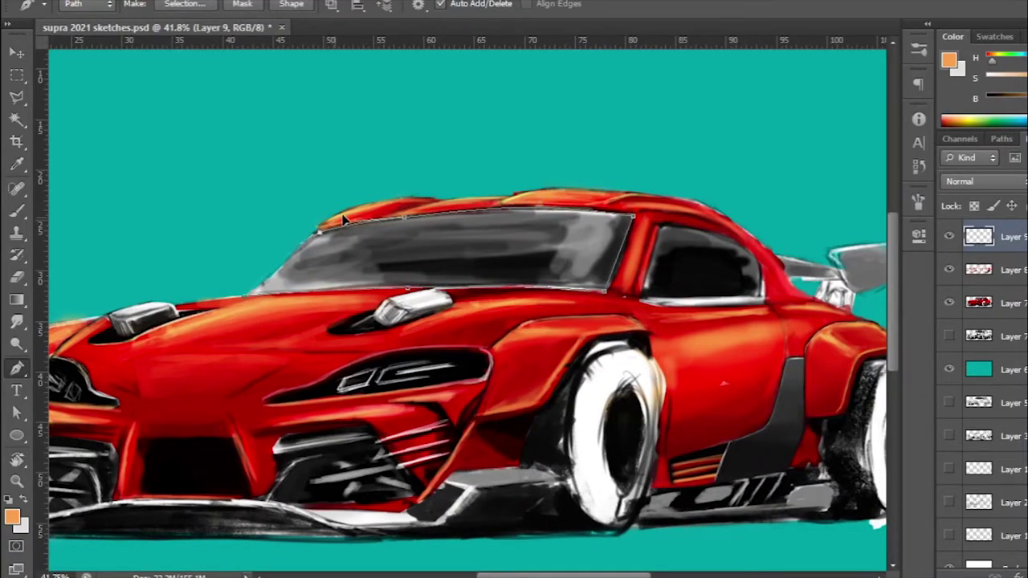
scroll(344, 219, "down", 1)
scroll(535, 241, "up", 3)
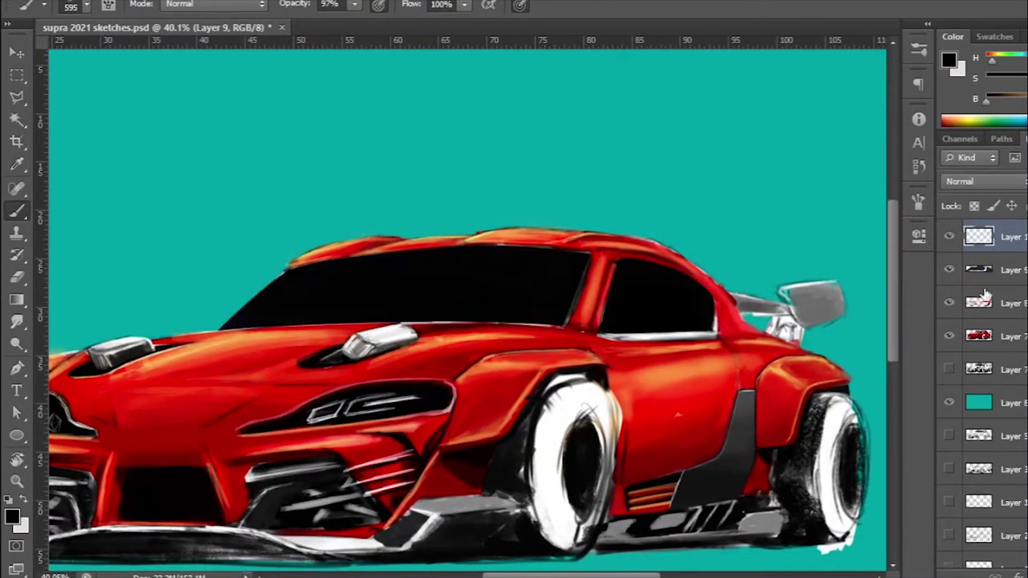
Step: Clip the top layer to Layer 9 and make it the active painting layer
left_click(985, 293)
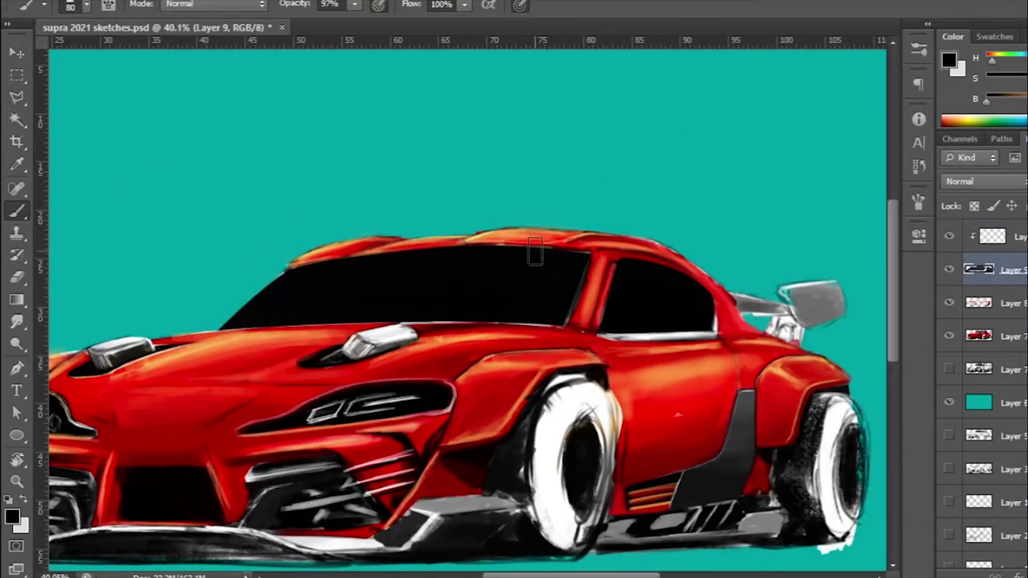
left_click_drag(257, 309, 369, 289)
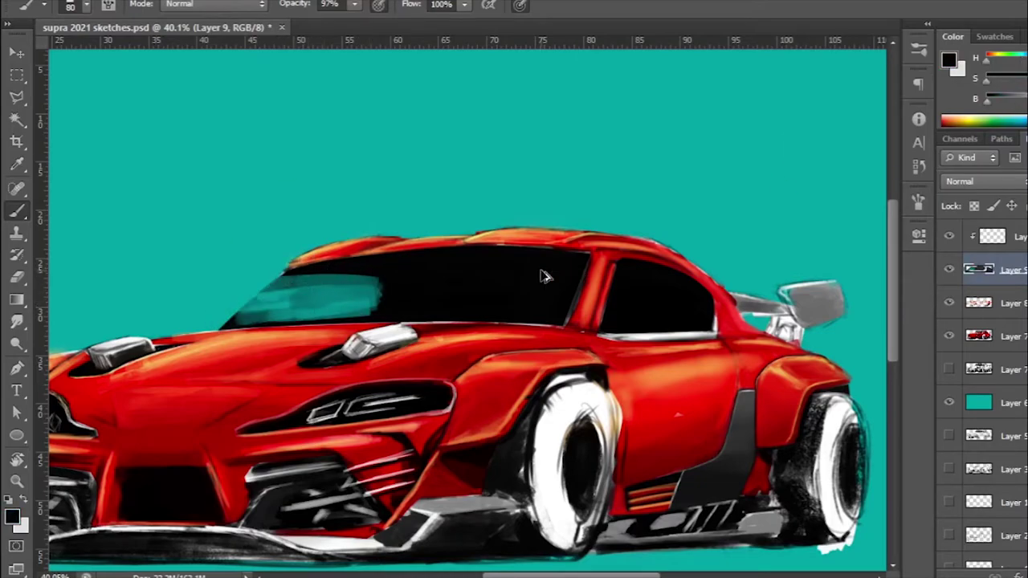
key("ctrl+z")
key("alt+bracketright")
Step: Paint soft teal reflection strokes over the windshield and rear window
left_click_drag(290, 309, 338, 297)
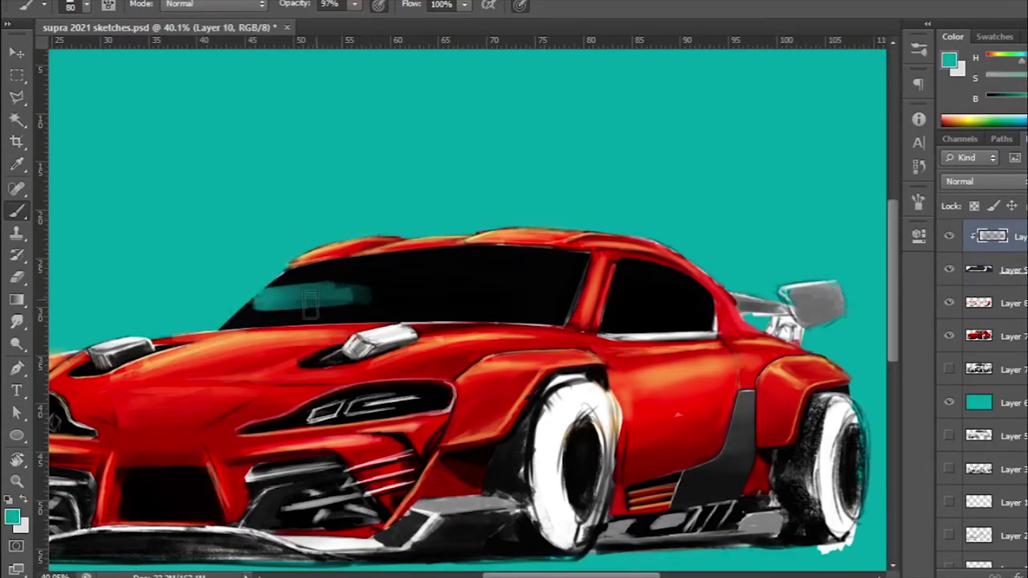
mouse_move(257, 317)
left_mouse_down()
mouse_move(353, 289)
mouse_move(386, 297)
left_mouse_up()
left_click(241, 277, "alt")
mouse_move(241, 321)
left_mouse_down()
mouse_move(351, 265)
mouse_move(402, 317)
left_mouse_up()
left_click_drag(555, 293, 691, 305)
scroll(468, 284, "down", 1)
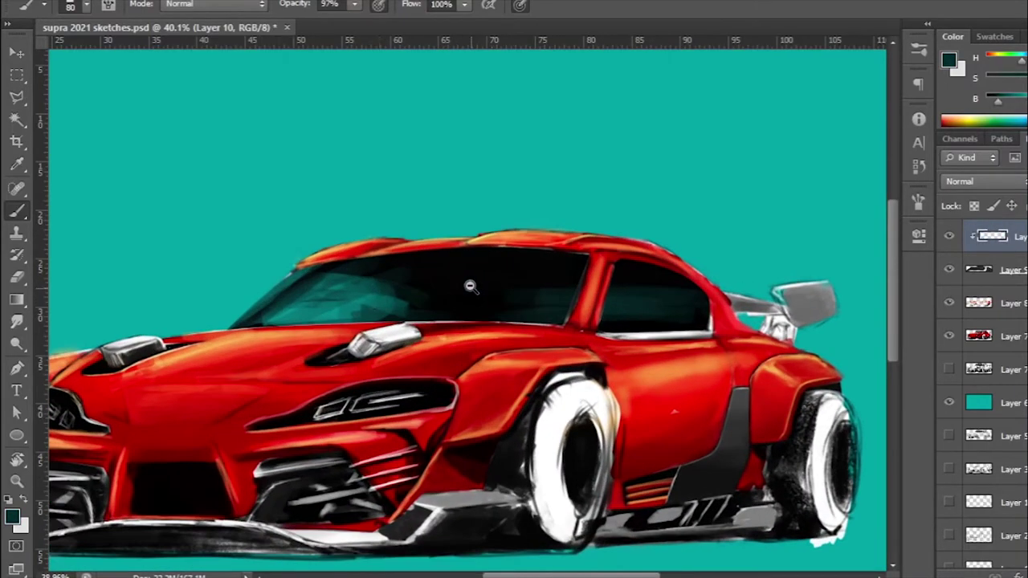
mouse_move(469, 284)
left_mouse_down()
mouse_move(534, 322)
mouse_move(579, 277)
left_mouse_up()
scroll(534, 321, "down", 1)
left_click(988, 303)
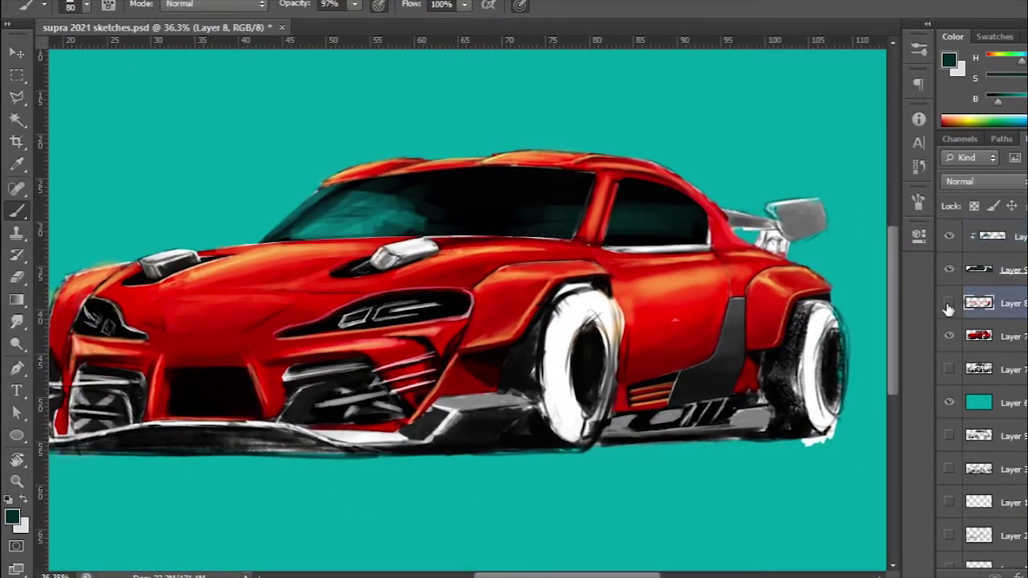
Step: Outline a bar inside the front intake and fill it with mint green
key("l")
scroll(377, 378, "up", 3)
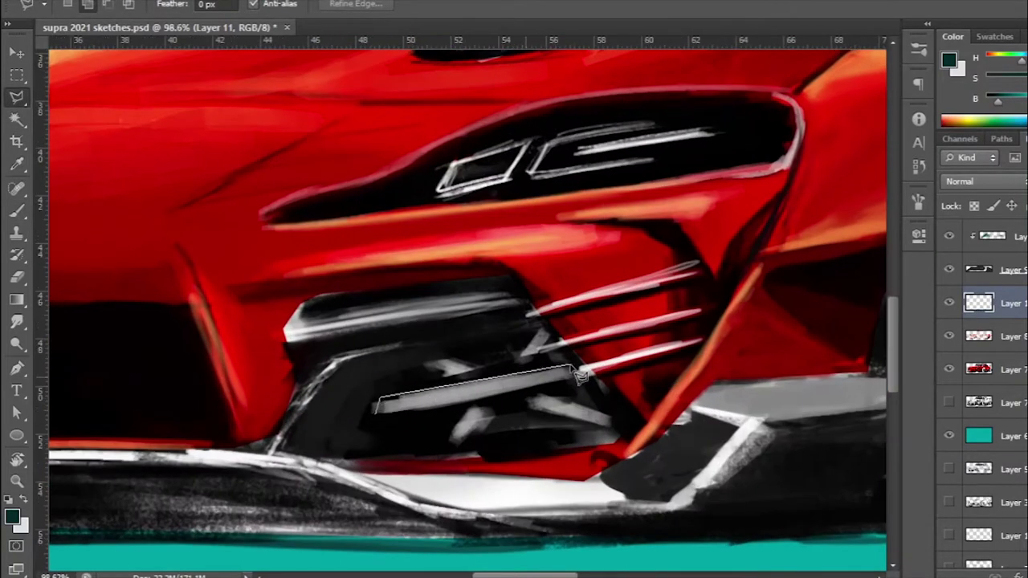
left_click(377, 400)
left_click(572, 371)
left_click(574, 382)
left_click(376, 411)
key("b")
key("alt+BackSpace")
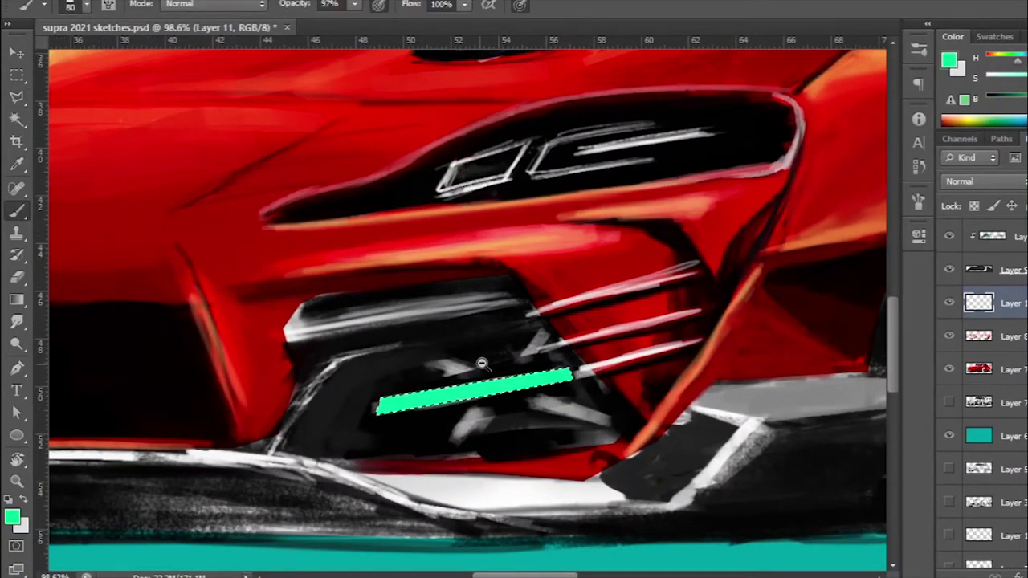
key("ctrl+d")
scroll(297, 288, "up", 1)
Step: On a new layer, brush mint-green diagonal bars across the first bar to form the X
key("l")
left_click_drag(480, 388, 634, 422)
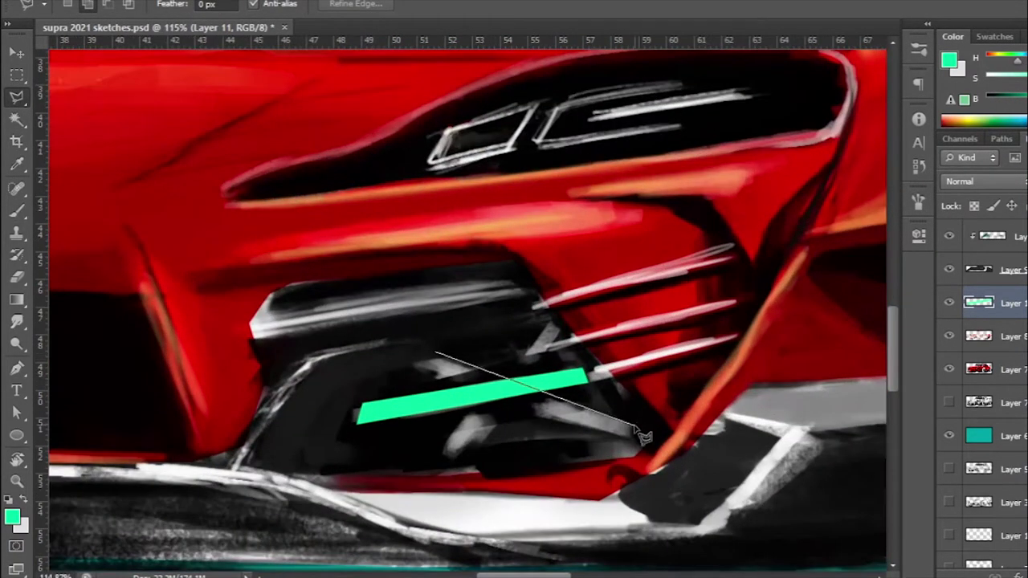
key("ctrl+shift+alt+n")
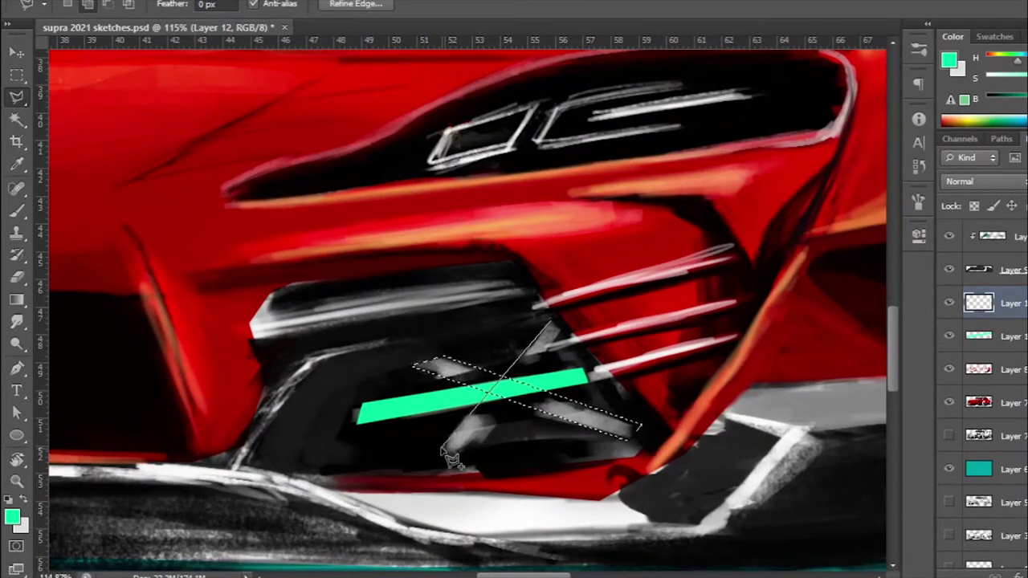
key("ctrl+d")
left_click(466, 391)
left_click(606, 369)
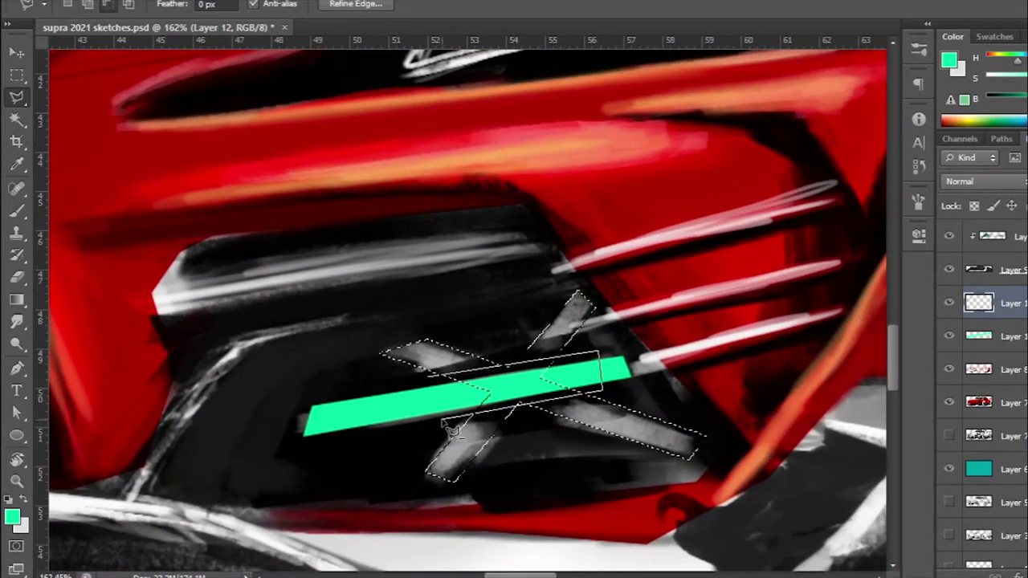
scroll(394, 389, "down", 3)
key("b")
left_click_drag(446, 374, 563, 411)
left_click_drag(518, 358, 464, 419)
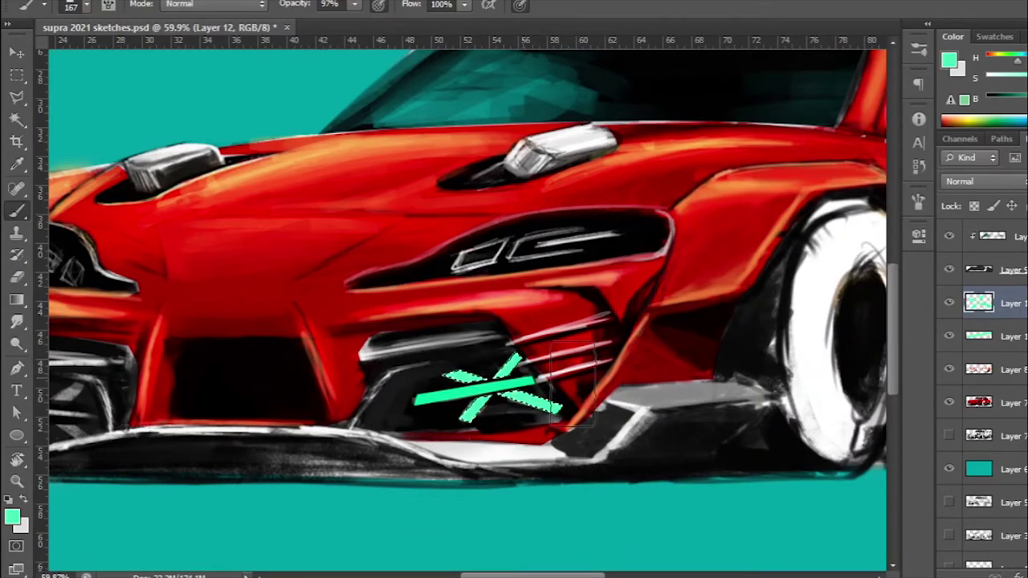
Step: Add a new empty layer above Layer 8
scroll(482, 393, "up", 2)
scroll(482, 394, "up", 3)
scroll(260, 413, "down", 2)
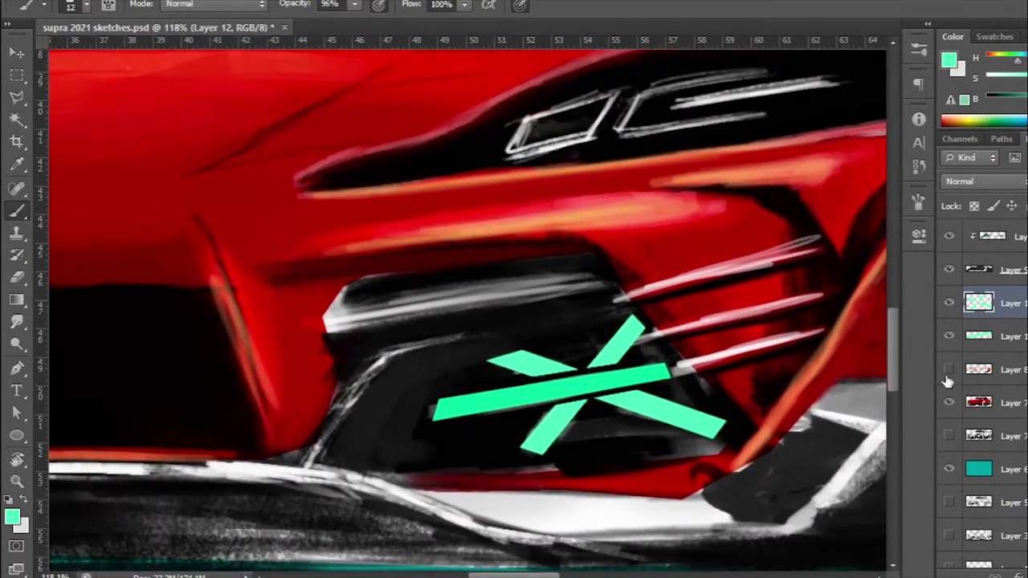
left_click(948, 382)
key("ctrl+shift+alt+n")
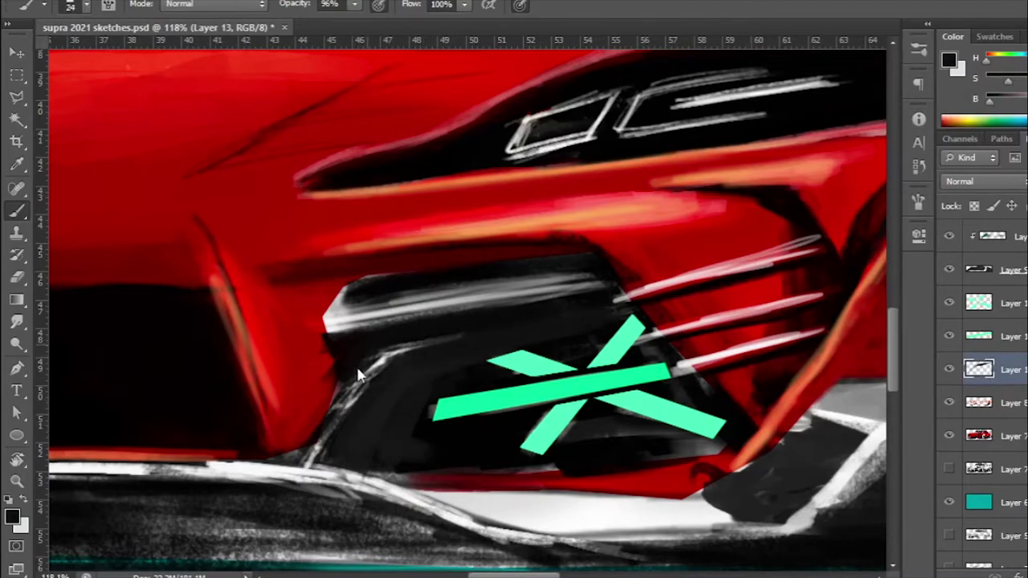
Step: Paint black along the lower edge of the intake band and beneath the grey side panel
key("x")
scroll(346, 389, "up", 2)
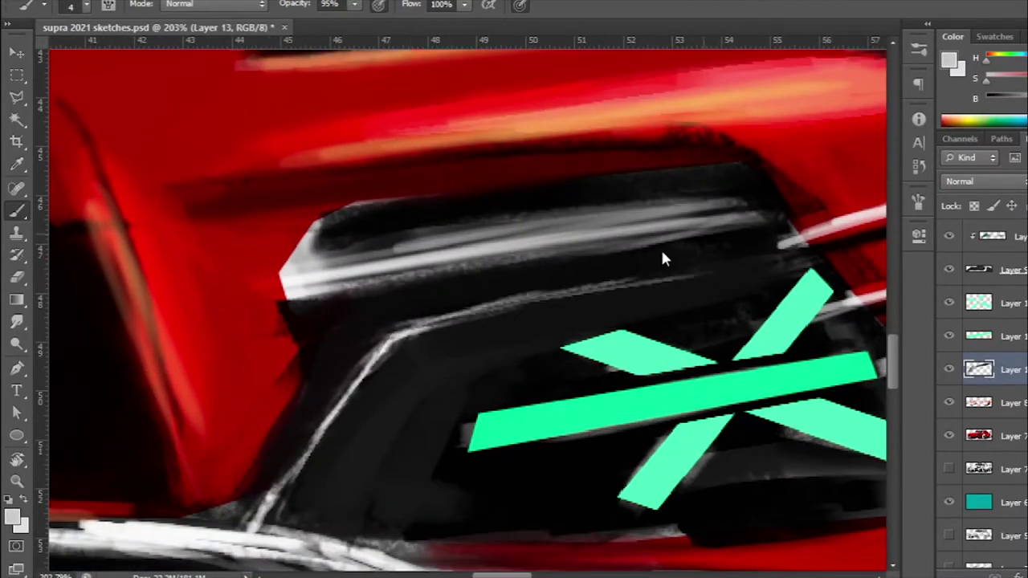
scroll(581, 282, "down", 3)
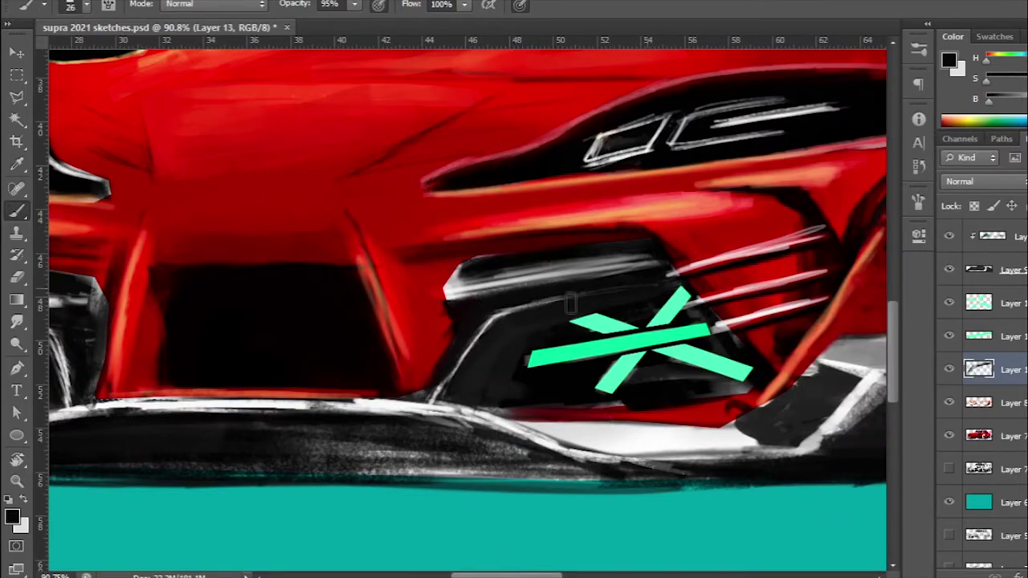
scroll(570, 303, "down", 2)
scroll(601, 340, "down", 2)
scroll(643, 377, "down", 1)
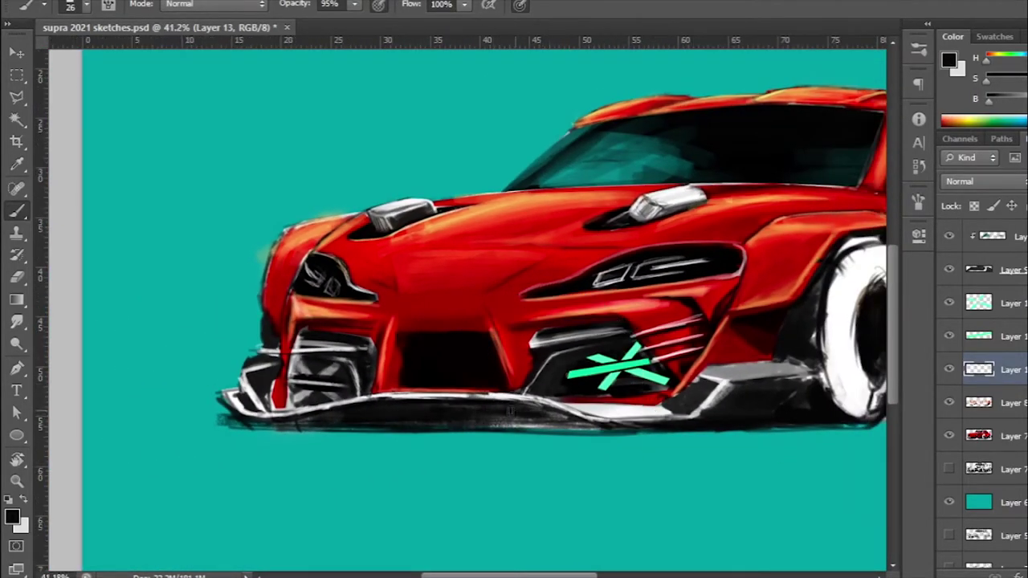
scroll(659, 406, "up", 3)
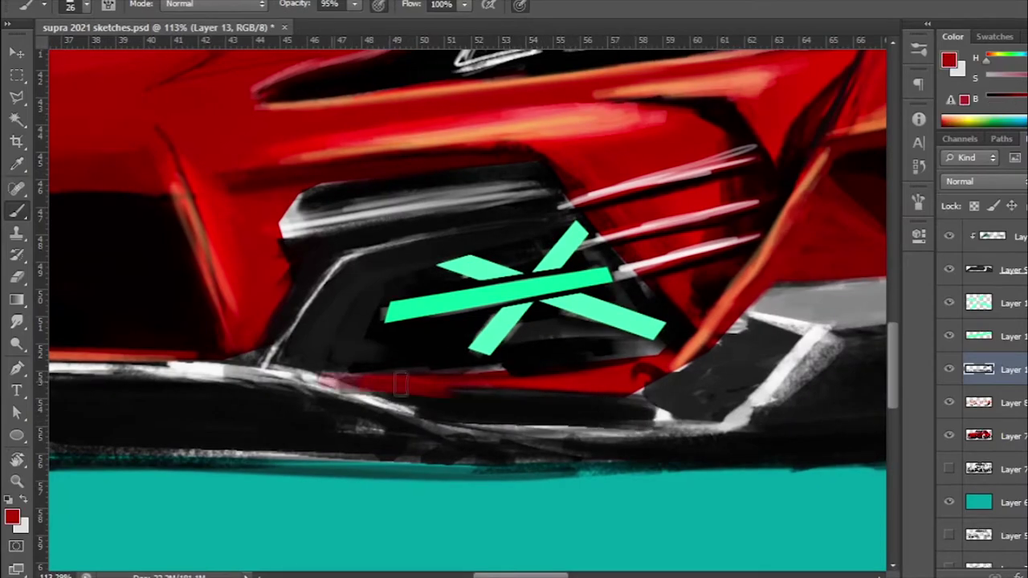
key("d")
left_click_drag(691, 414, 307, 423)
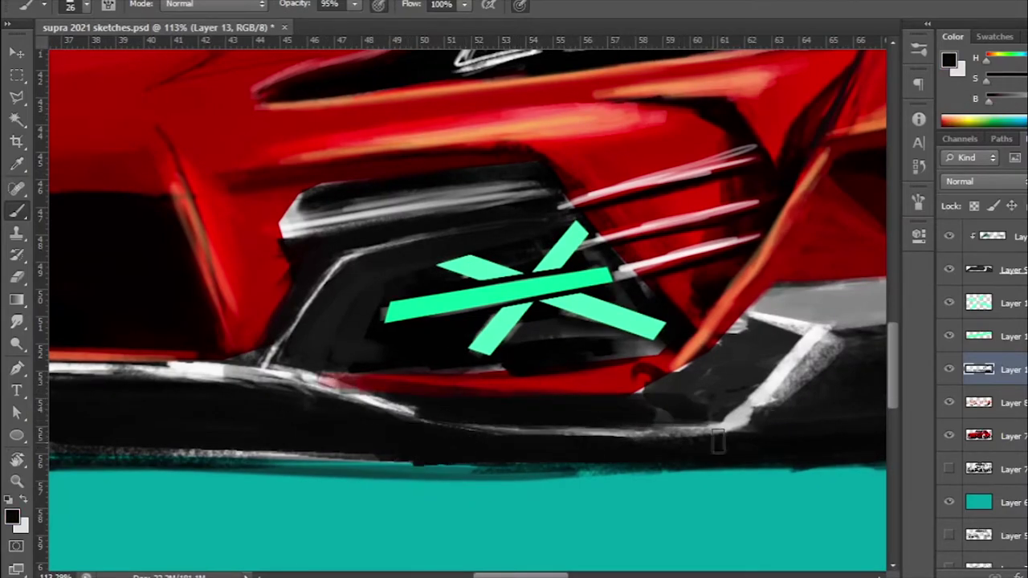
scroll(402, 386, "right", 5)
left_click_drag(534, 332, 437, 398)
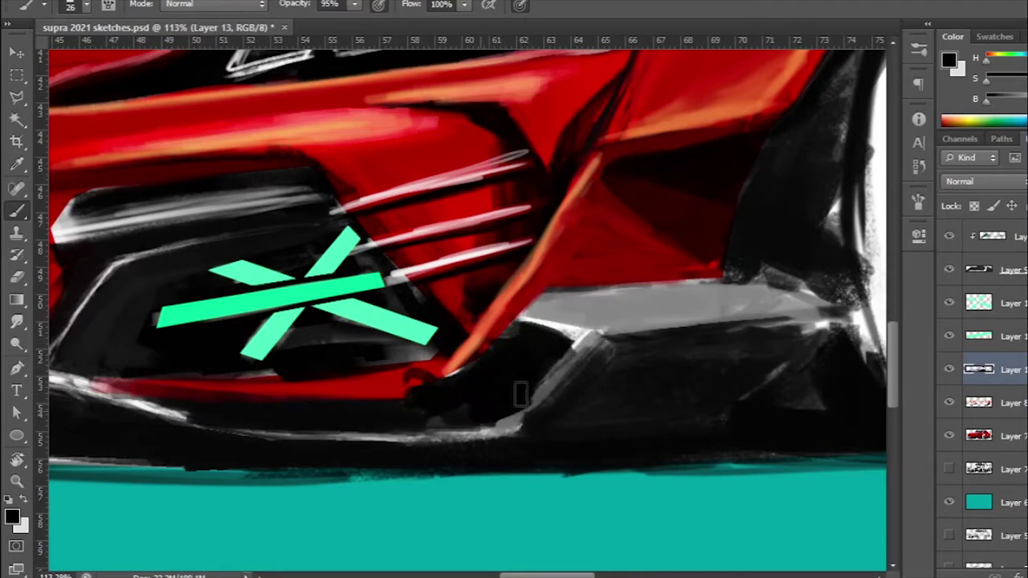
scroll(450, 378, "down", 3)
scroll(454, 373, "up", 4)
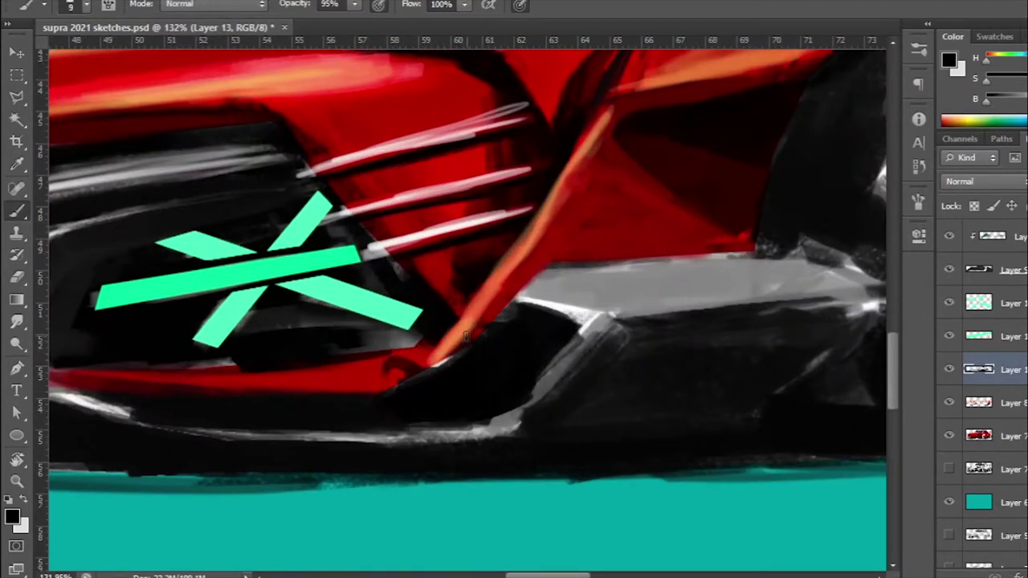
Step: Sample the light grey and repaint the side skirt lighter and smoother with a larger brush
left_click(559, 233, "alt")
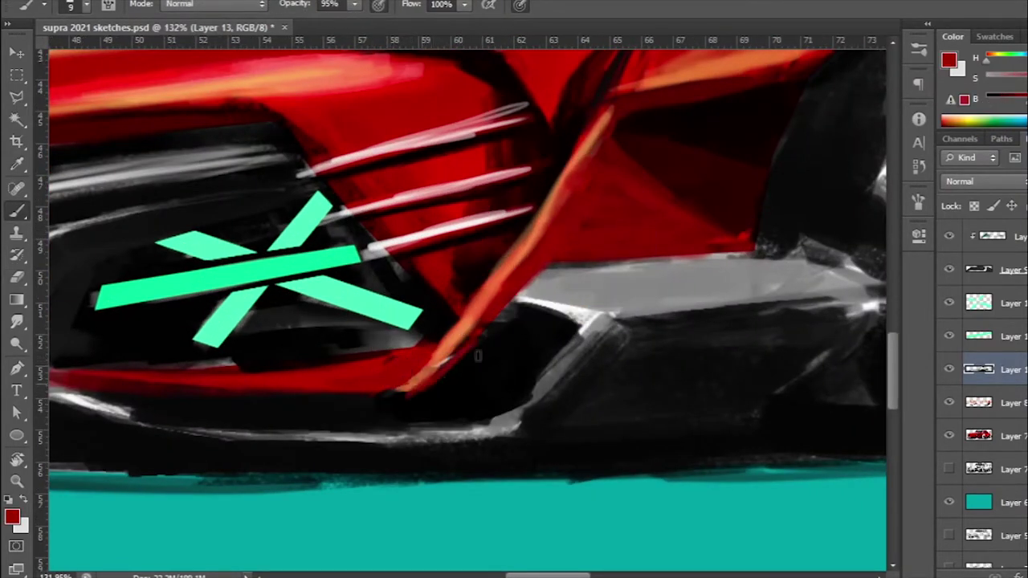
scroll(497, 336, "down", 3)
scroll(514, 341, "up", 3)
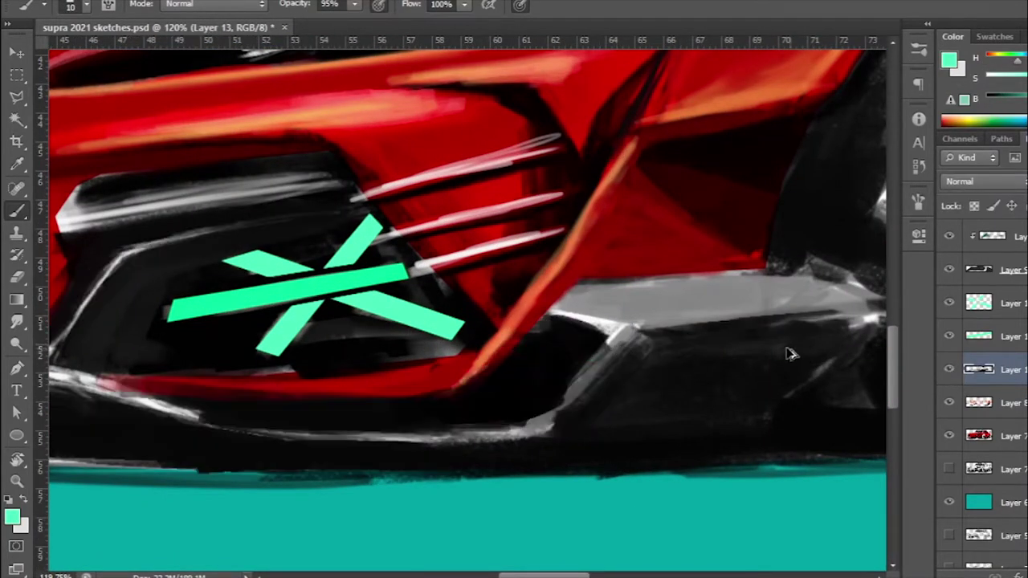
left_click(588, 324, "alt")
key("]")
key("]")
mouse_move(626, 321)
left_mouse_down()
mouse_move(458, 341)
mouse_move(627, 309)
left_mouse_up()
left_click(458, 329, "alt")
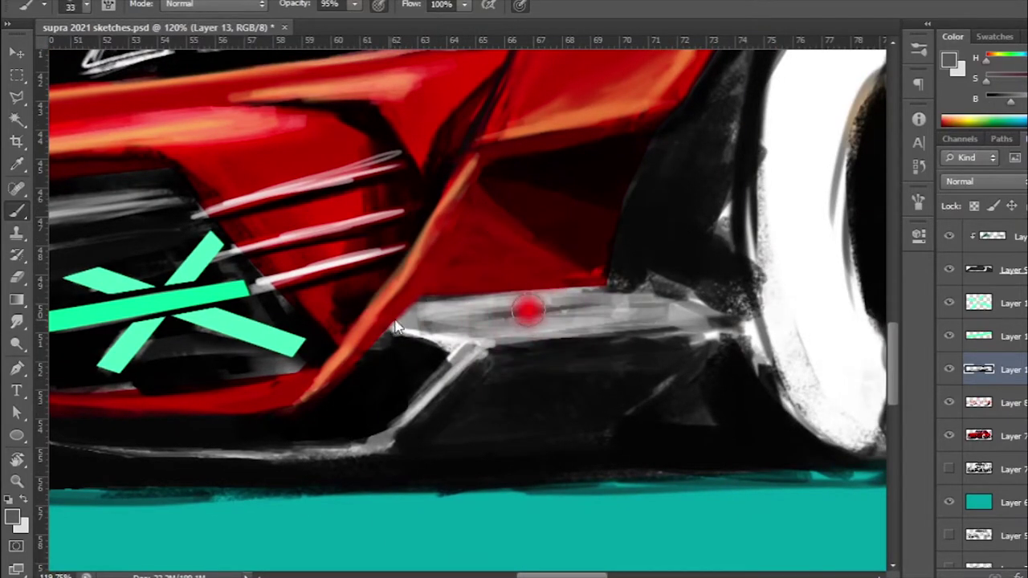
mouse_move(450, 318)
left_mouse_down()
mouse_move(613, 308)
mouse_move(426, 321)
mouse_move(643, 310)
left_mouse_up()
scroll(613, 308, "down", 3)
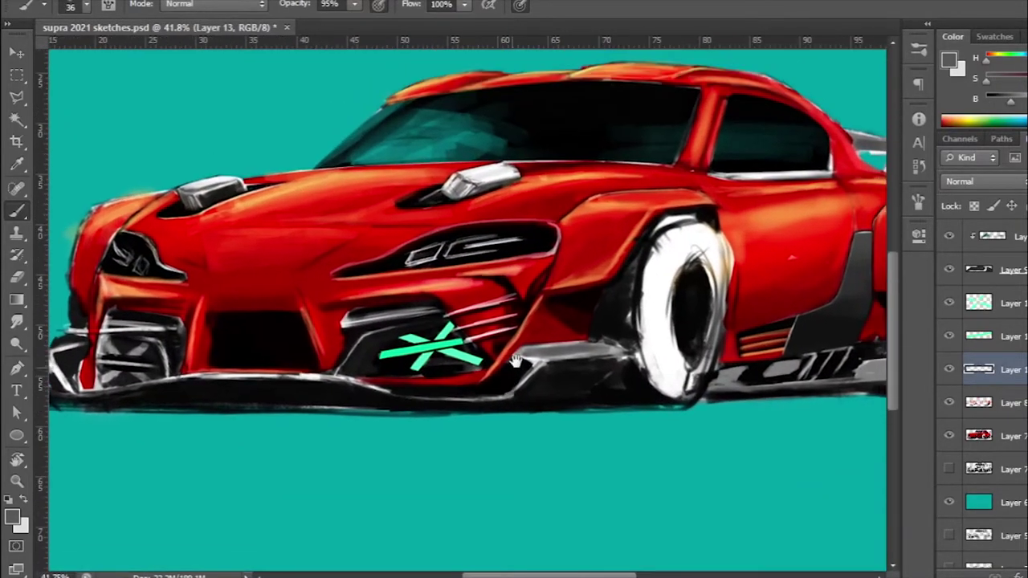
scroll(612, 308, "up", 1)
scroll(306, 370, "up", 3)
Step: Darken the left end and top edge of the front bumper in black
left_click_drag(233, 329, 273, 402)
left_click_drag(257, 305, 297, 402)
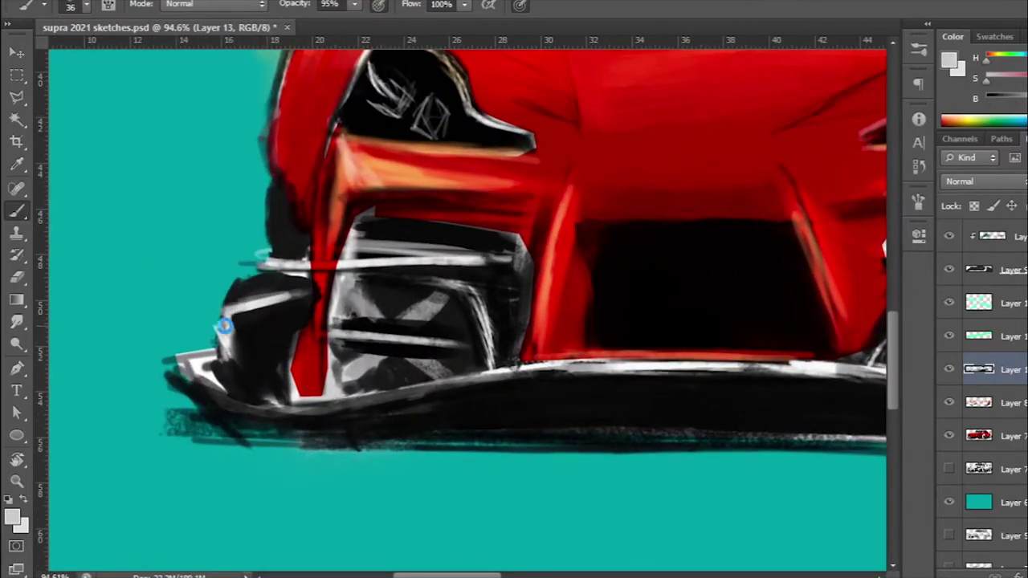
scroll(215, 330, "down", 1)
scroll(215, 329, "up", 1)
scroll(215, 329, "down", 3)
scroll(482, 433, "up", 2)
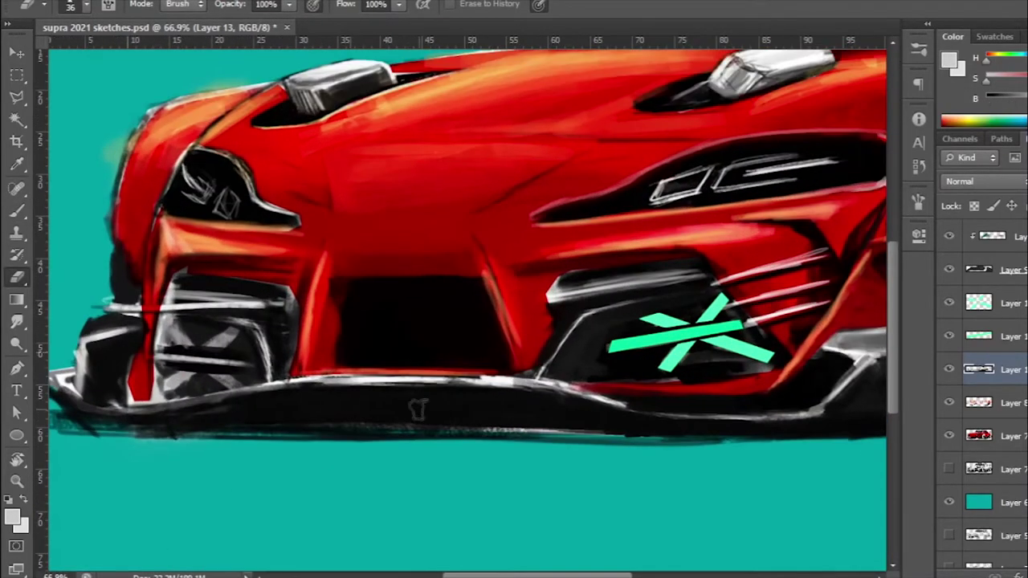
scroll(482, 434, "up", 1)
key("d")
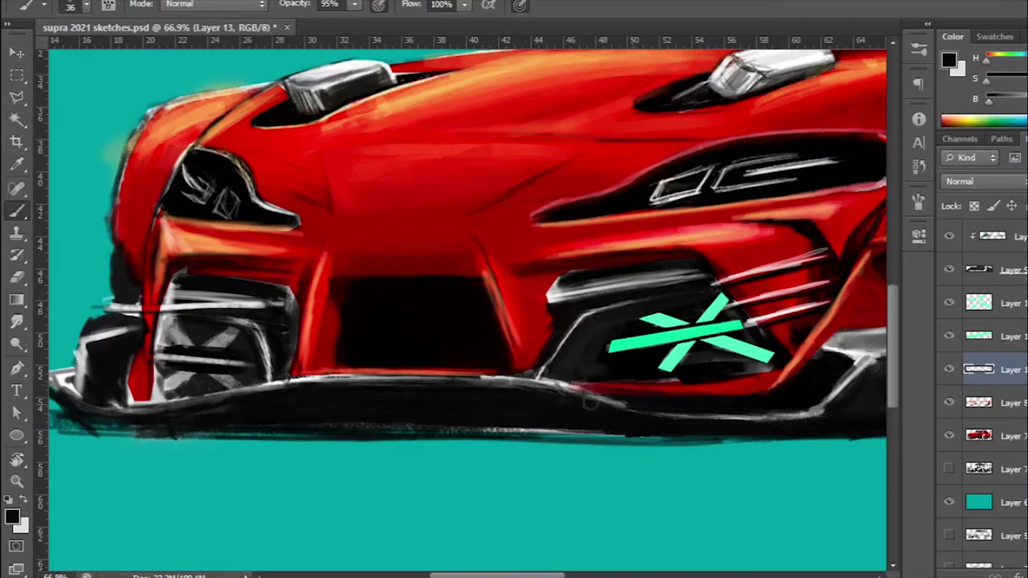
left_click_drag(591, 404, 152, 398)
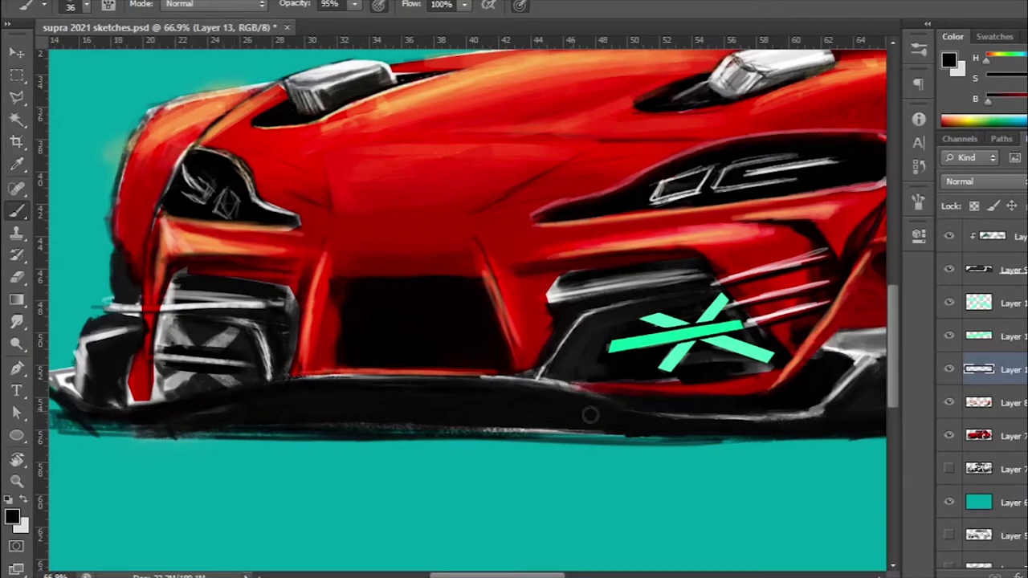
left_click(467, 368, "alt")
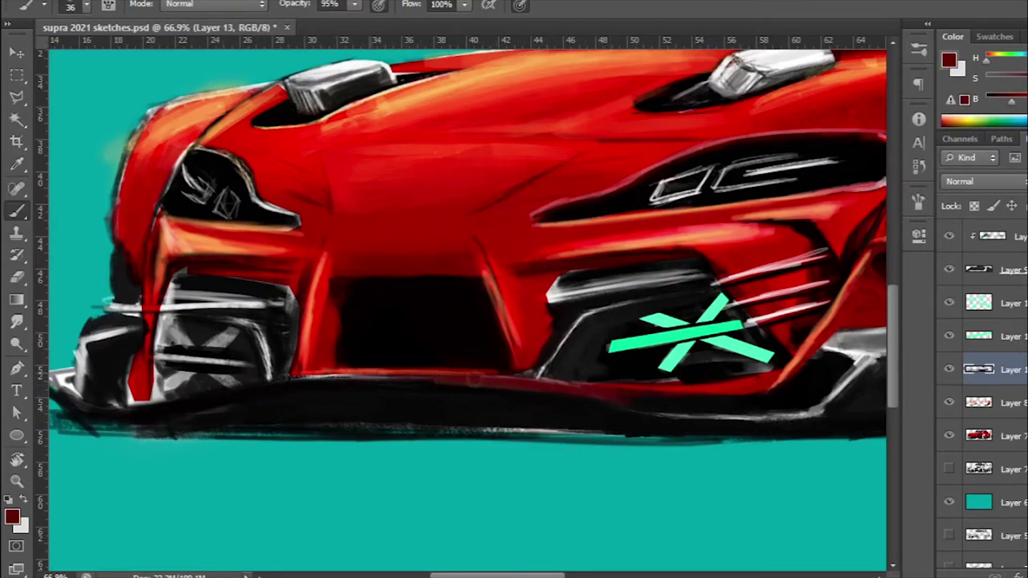
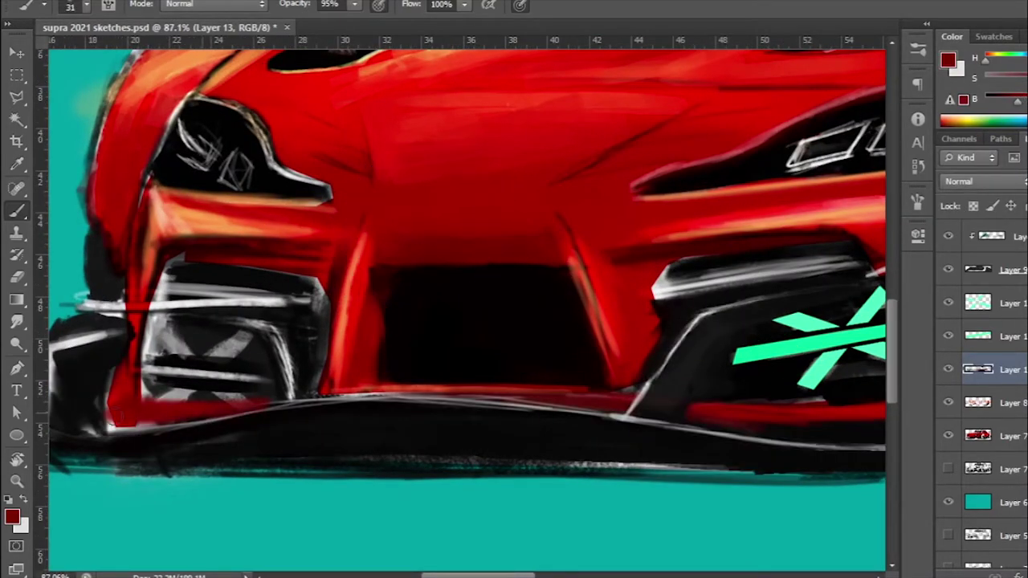
Step: Paint black over the left bumper intake's left edge and grey details
left_click_drag(170, 286, 163, 306)
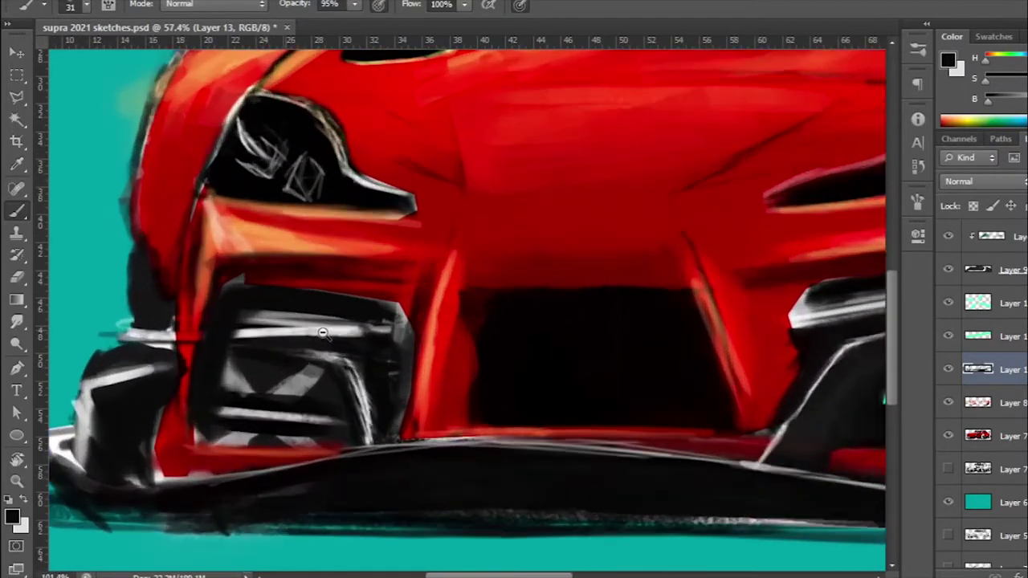
scroll(322, 332, "up", 2)
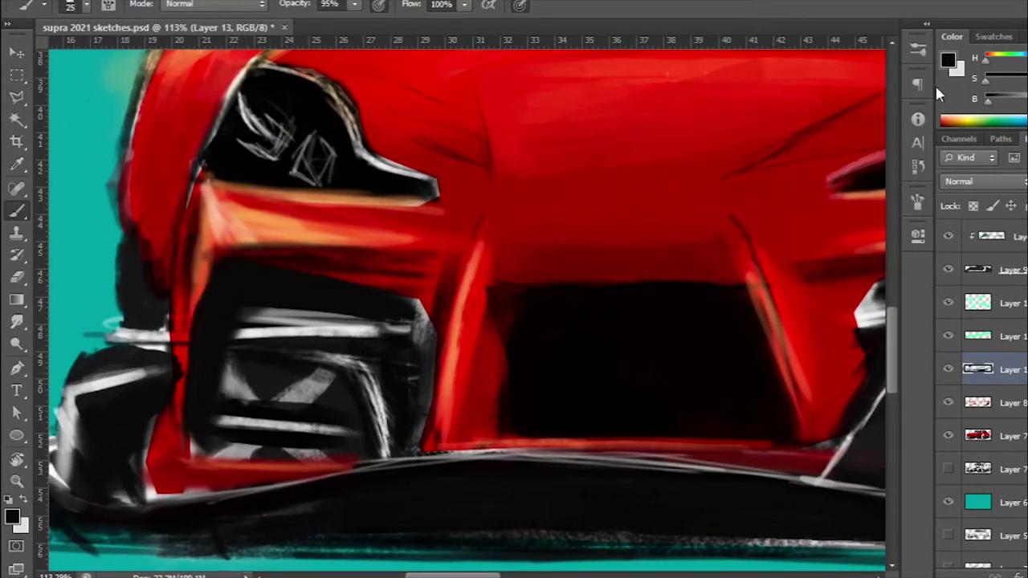
scroll(329, 307, "down", 2)
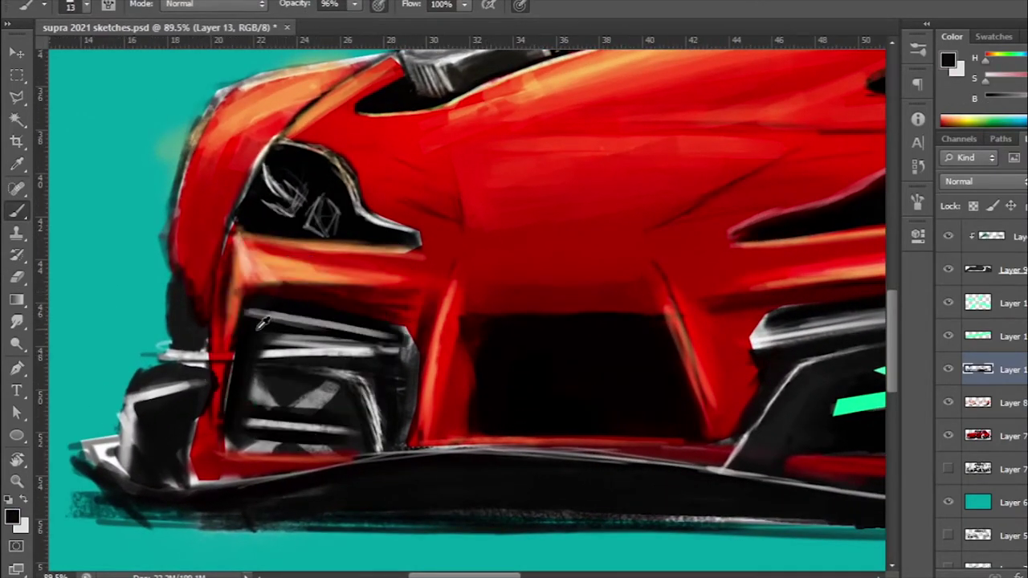
left_click_drag(334, 348, 306, 418)
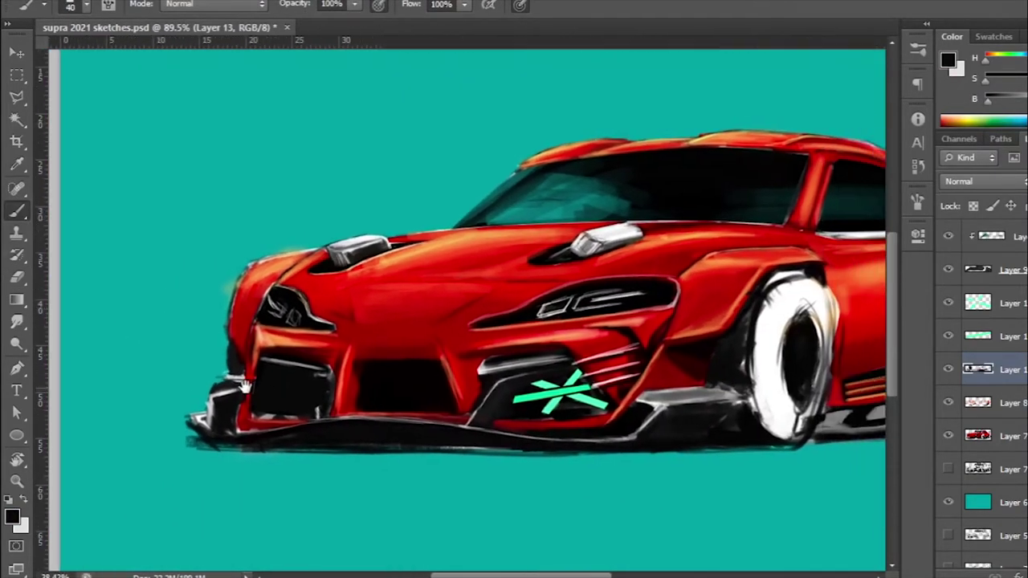
scroll(298, 379, "up", 2)
scroll(348, 371, "down", 1)
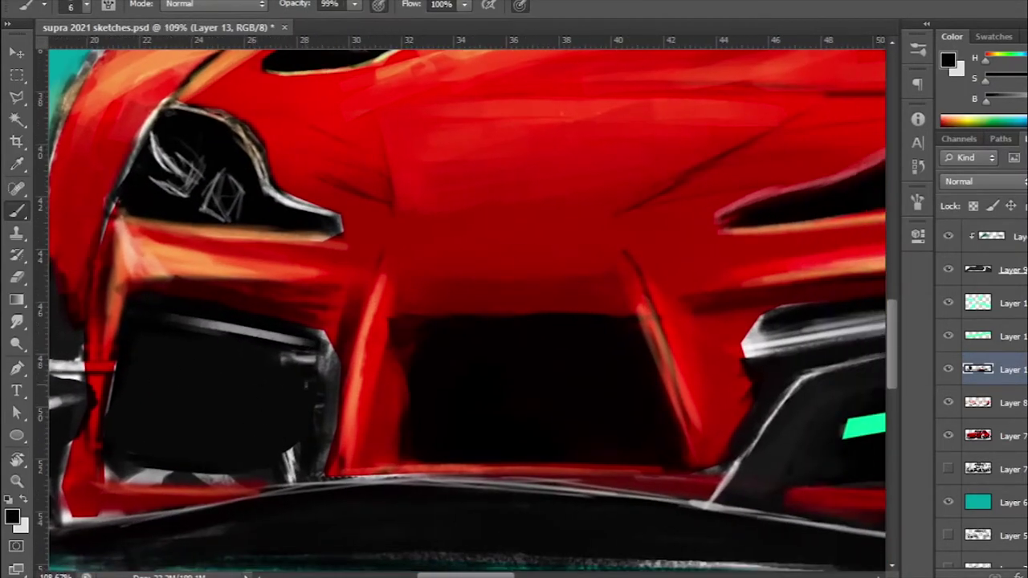
left_click(269, 331, "alt")
scroll(245, 406, "up", 1)
scroll(233, 378, "up", 1)
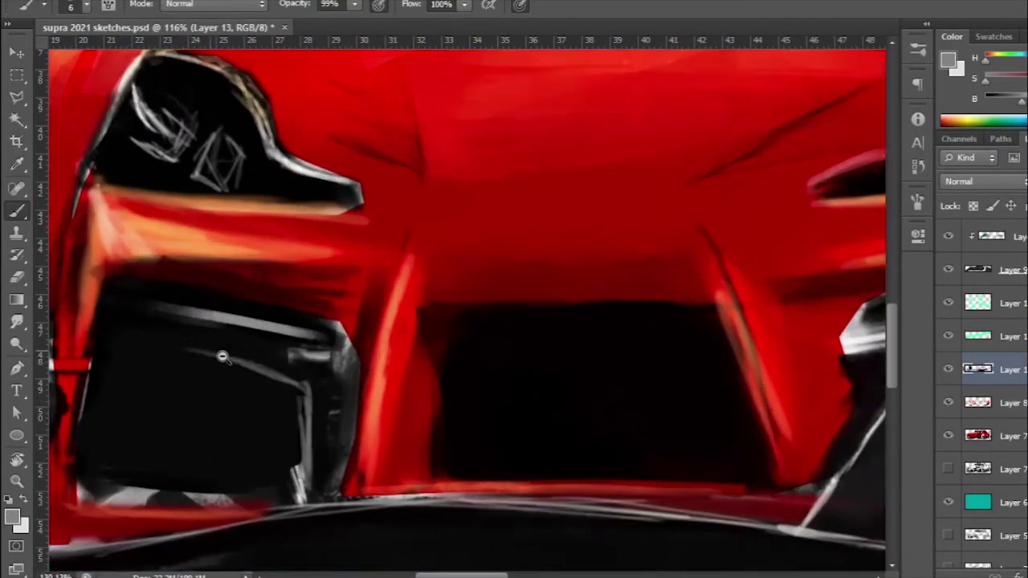
scroll(225, 358, "up", 1)
Step: Sample a dark tone and darken the remaining grey details of the left intake
mouse_move(274, 341)
left_mouse_down()
mouse_move(345, 386)
mouse_move(349, 471)
left_mouse_up()
scroll(335, 399, "down", 1)
scroll(351, 388, "down", 3)
left_click(336, 408, "alt")
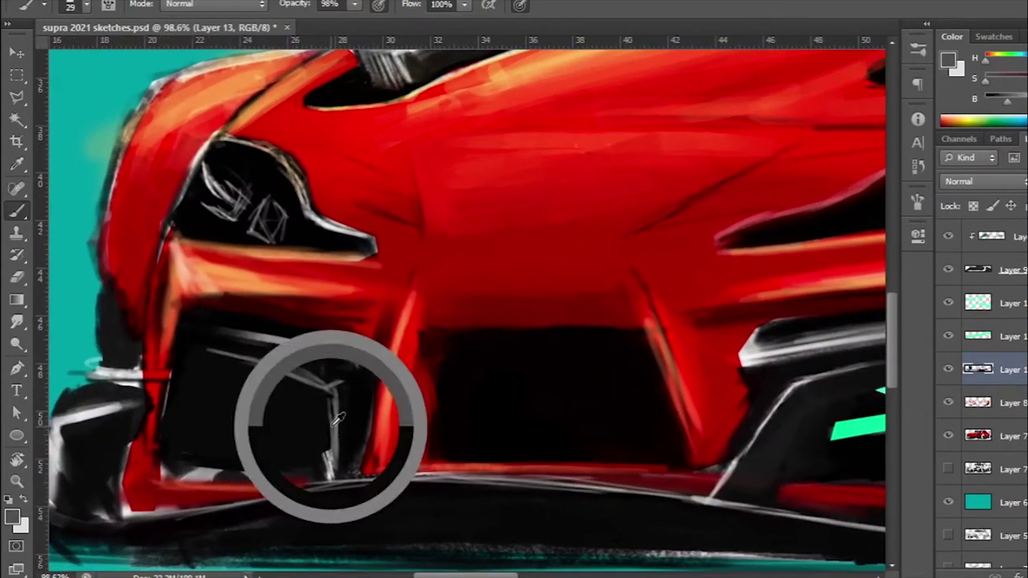
left_click_drag(325, 397, 323, 466)
scroll(273, 391, "down", 1)
scroll(167, 383, "down", 2)
scroll(167, 383, "down", 1)
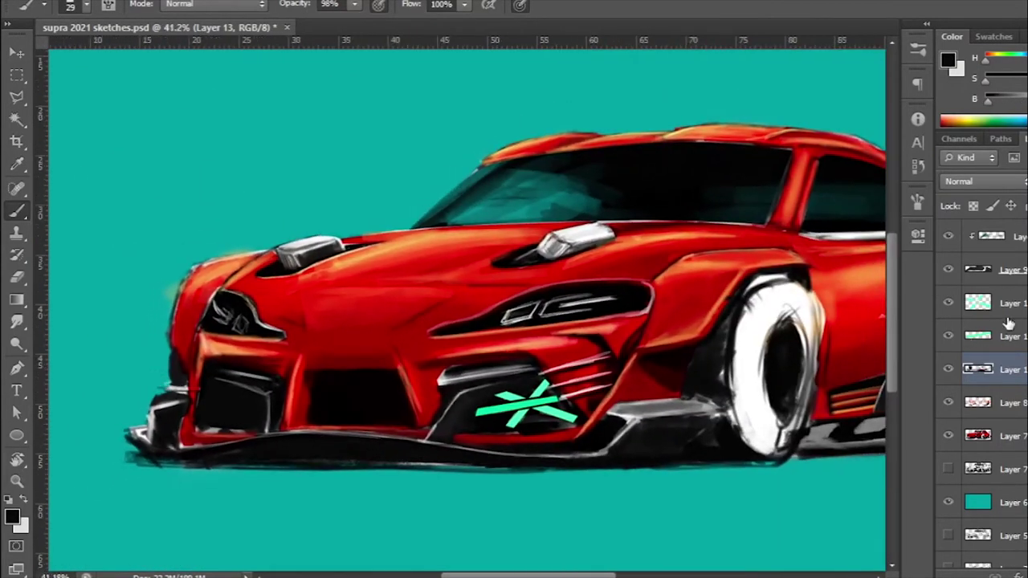
Step: Duplicate the mint X decal and drag the copy onto the left intake
key("ctrl+j")
key("v")
left_click_drag(578, 406, 201, 410)
Step: Flip and scale the copied mint X to fit inside the left intake
key("ctrl+t")
scroll(213, 446, "up", 5)
mouse_move(337, 425)
left_mouse_down()
mouse_move(229, 253)
mouse_move(172, 266)
left_mouse_up()
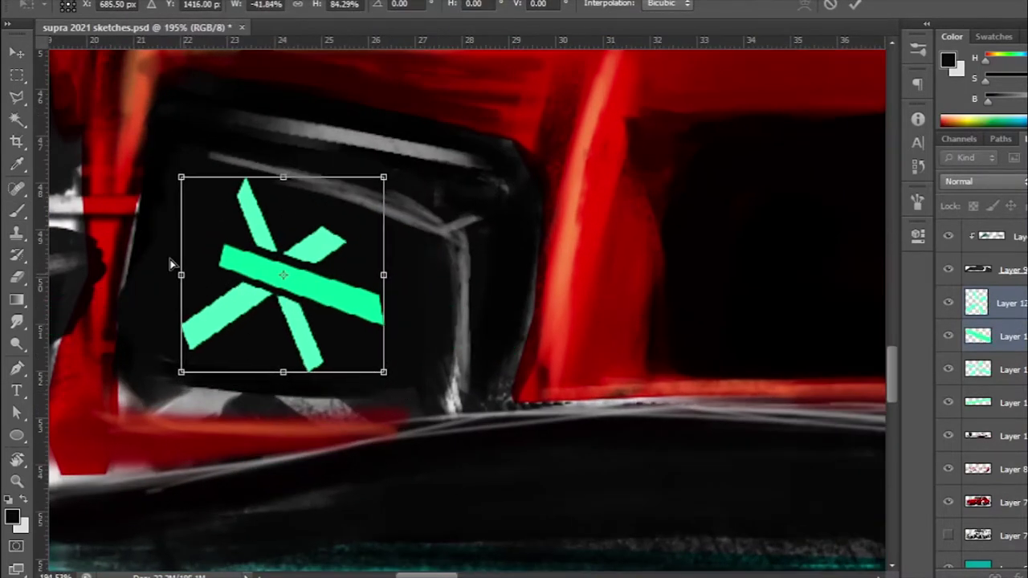
key("Return")
scroll(298, 298, "down", 4)
scroll(260, 361, "up", 1)
Step: Merge the X copy down into the other X decal layer
key("b")
scroll(234, 304, "up", 3)
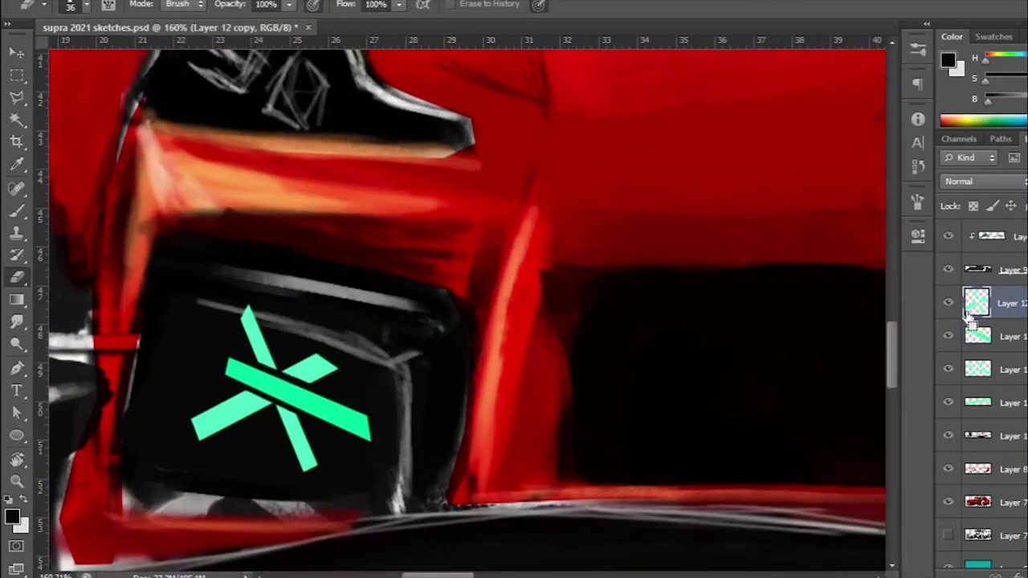
key("ctrl+e")
scroll(387, 384, "down", 4)
scroll(387, 384, "down", 2)
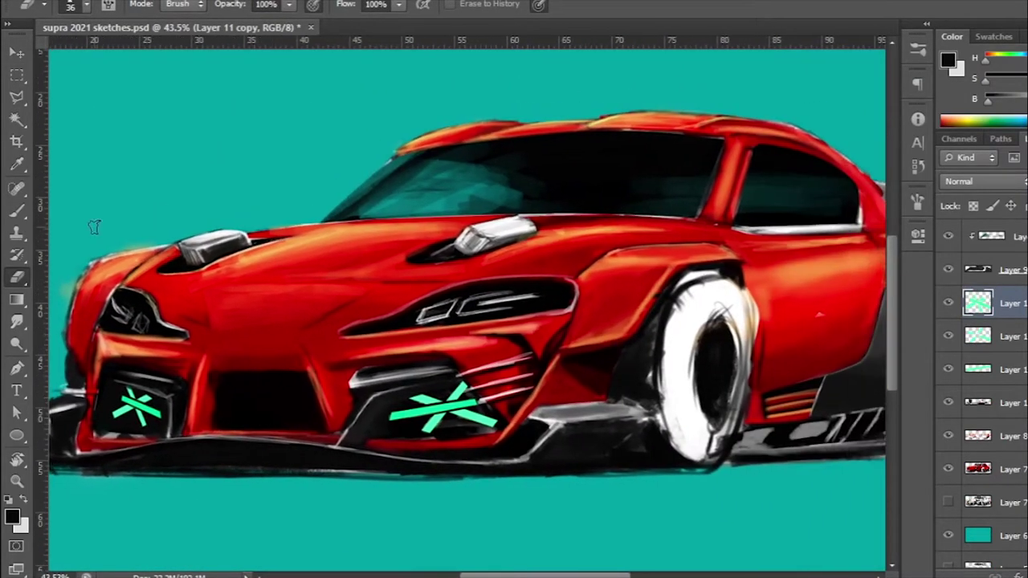
key("l")
scroll(387, 384, "down", 1)
scroll(388, 384, "up", 1)
Step: Fill a wide mint-green rectangle over the hood on a new layer
key("ctrl+shift+alt+n")
scroll(414, 312, "up", 5)
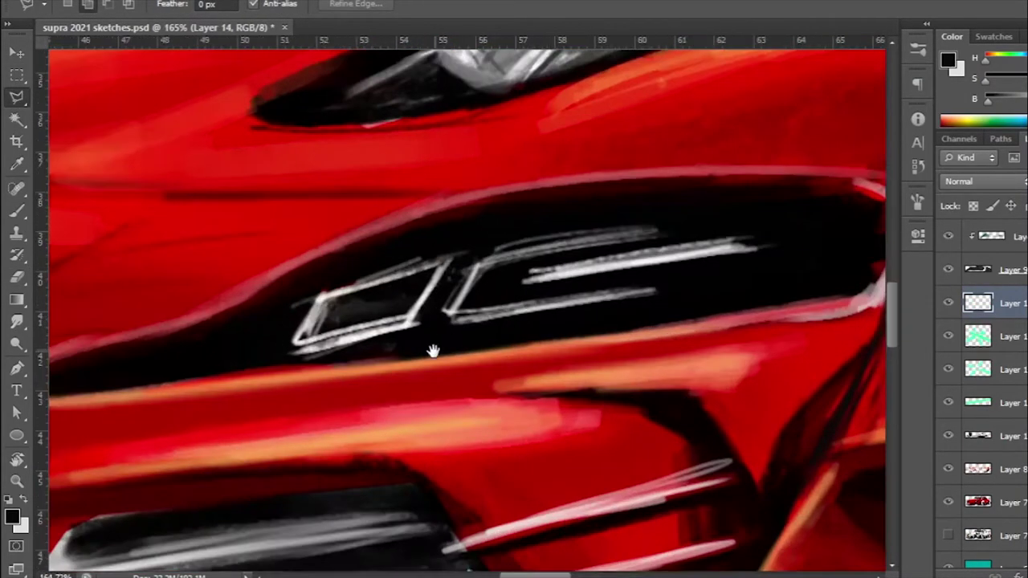
scroll(361, 353, "down", 2)
scroll(293, 280, "down", 1)
key("m")
left_click_drag(645, 344, 180, 223)
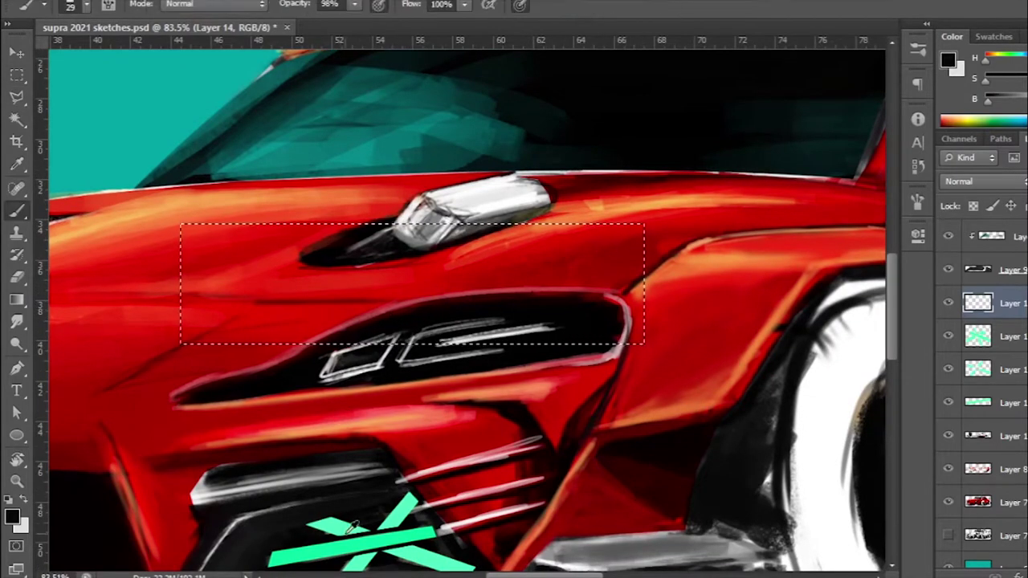
key("alt+BackSpace")
Step: Cut openings and a split into the rectangle and add a bar to form OE lettering
left_click(949, 302)
key("b")
key("ctrl+d")
key("m")
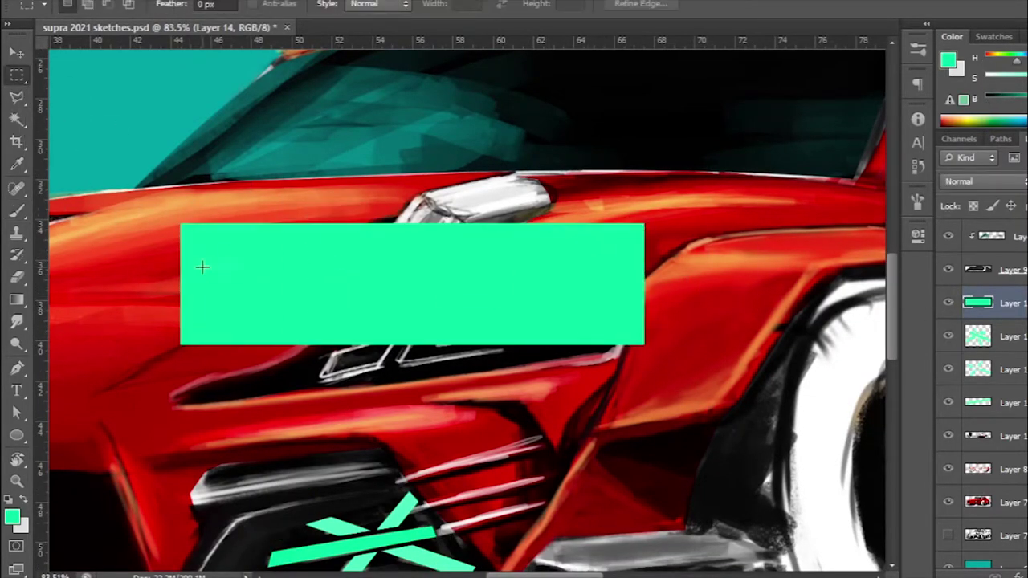
key("Delete")
key("ctrl+d")
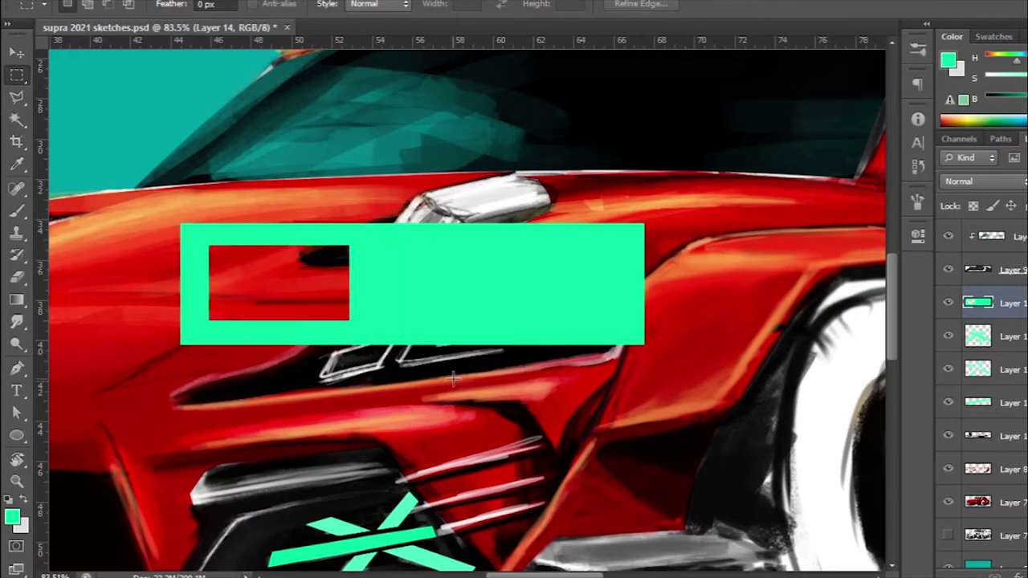
left_click_drag(394, 354, 372, 211)
key("Delete")
key("ctrl+d")
key("Delete")
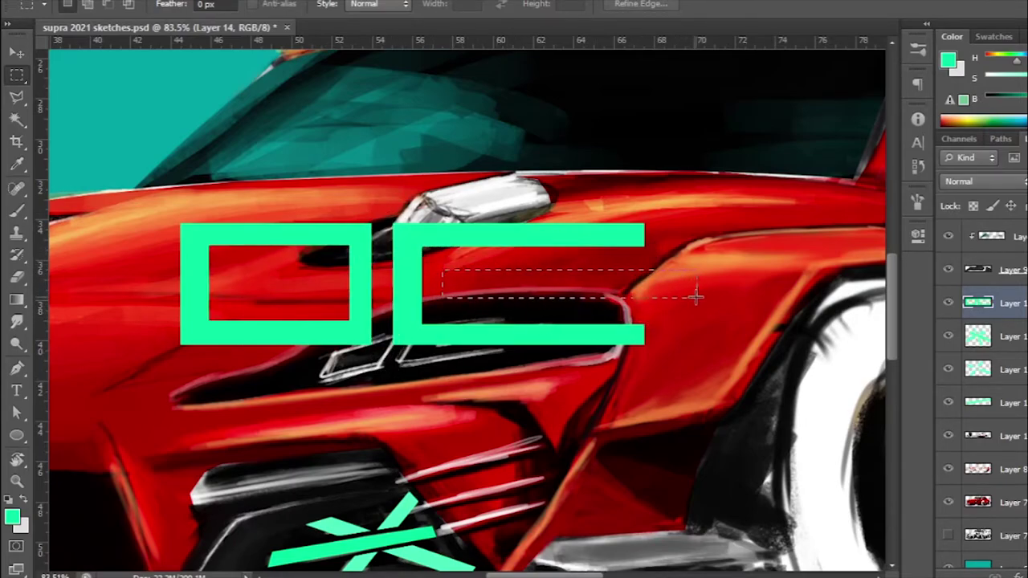
key("alt+BackSpace")
key("ctrl+d")
Step: Shrink, skew and rotate the OE logo to sit slanted inside the right headlight
key("ctrl+t")
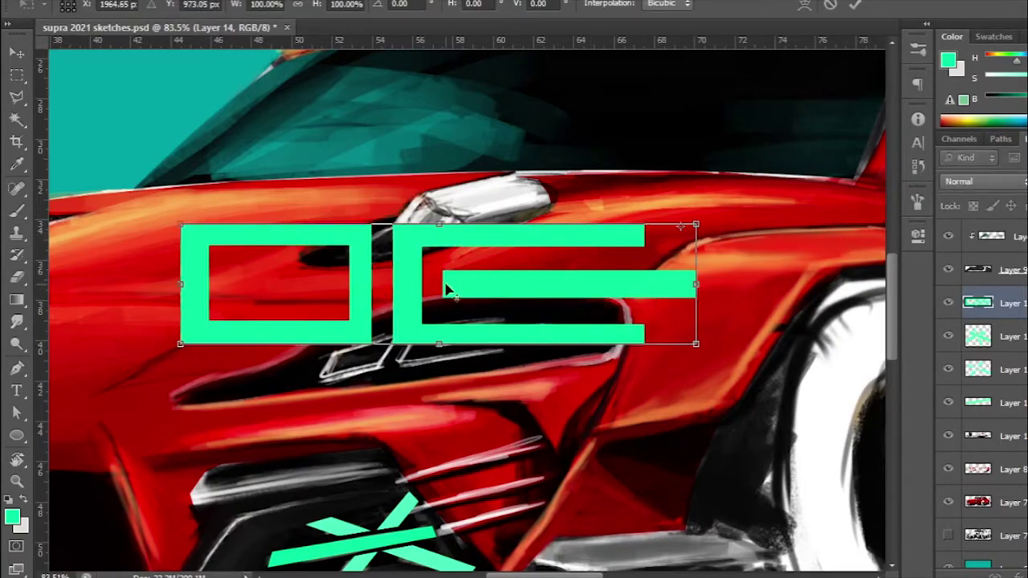
left_click_drag(696, 344, 619, 321)
left_click_drag(489, 284, 457, 333)
left_click_drag(585, 335, 581, 330)
left_click_drag(434, 299, 440, 336)
left_click_drag(581, 329, 575, 313)
mouse_move(313, 353)
left_mouse_down()
mouse_move(334, 339)
mouse_move(345, 352)
mouse_move(347, 343)
left_mouse_up()
key("Return")
Step: Paint black over the grey headlight outline beside the OE logo on the linework layer
scroll(482, 281, "up", 1)
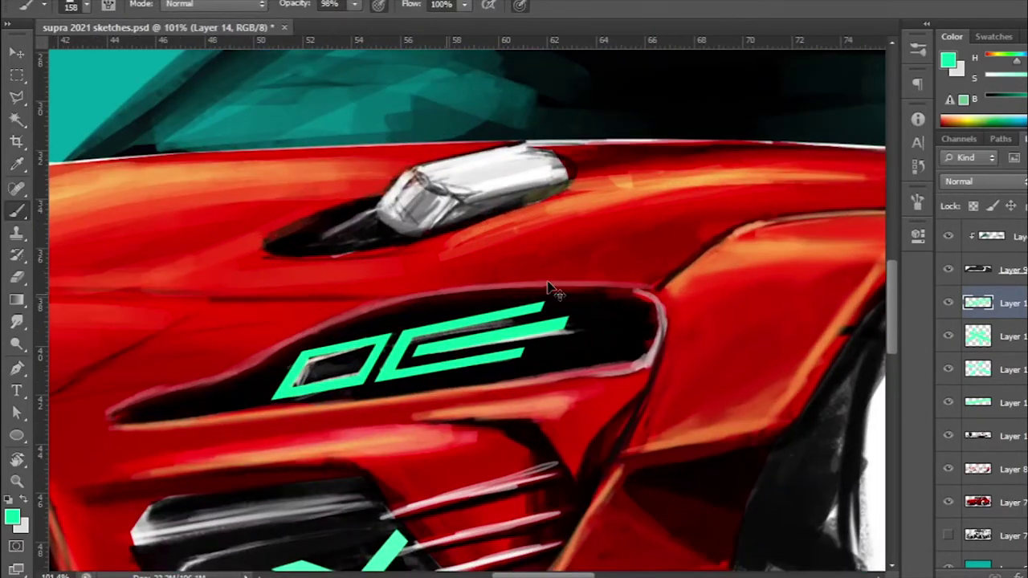
key("ctrl+t")
key("Escape")
left_click(945, 444)
key("d")
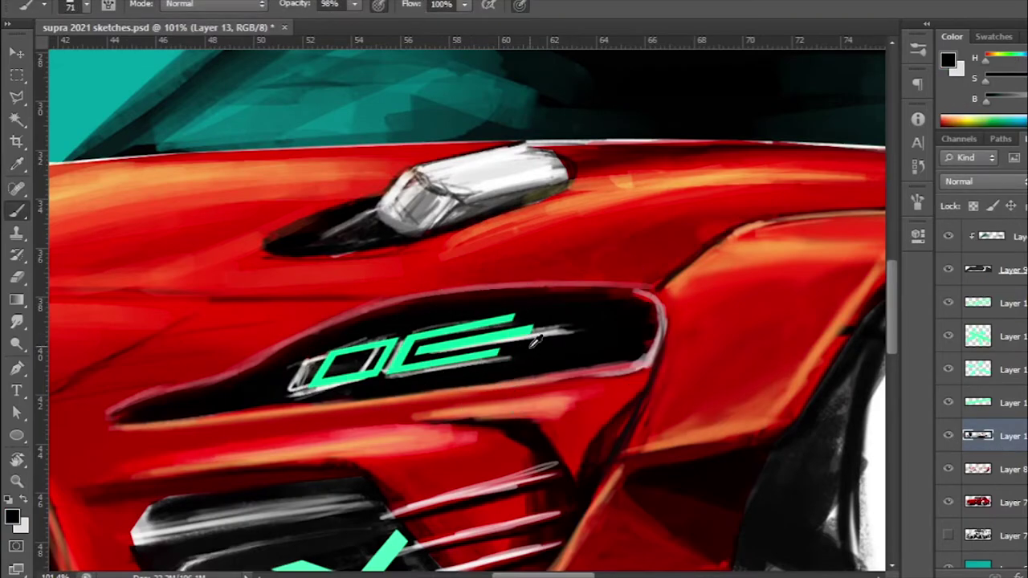
left_click_drag(298, 386, 311, 375)
scroll(476, 359, "down", 3)
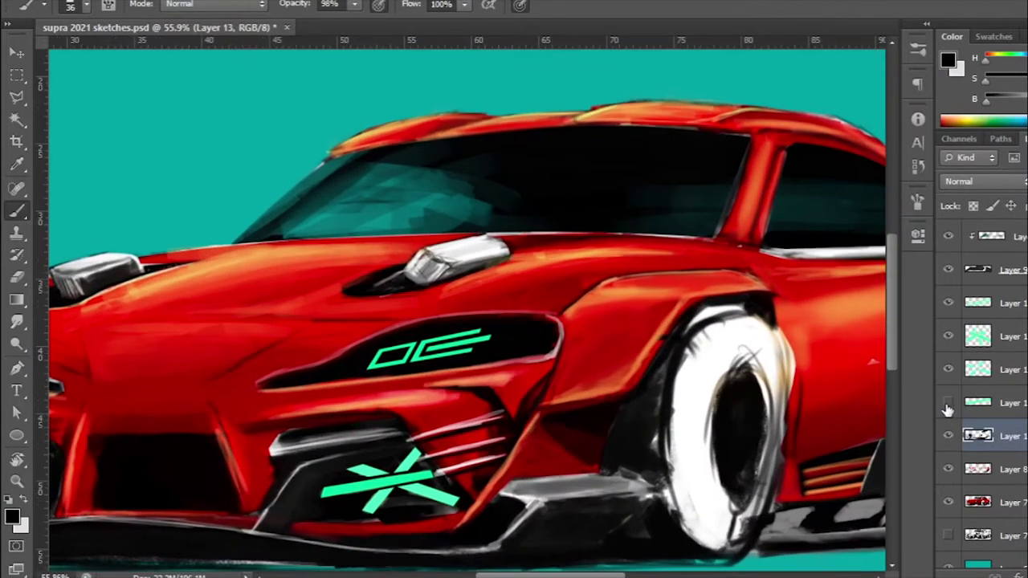
Step: Place a copy of the OE logo near the left headlight and black out its grey outline
left_click(946, 402)
left_click(945, 303)
scroll(359, 346, "up", 2)
left_click_drag(543, 344, 406, 349)
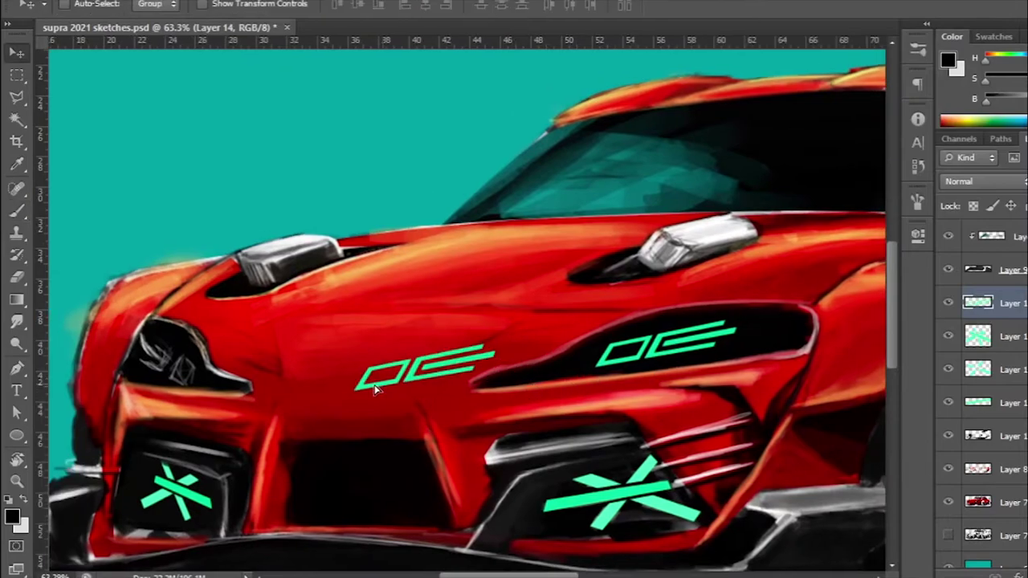
scroll(241, 338, "up", 2)
left_click_drag(209, 321, 257, 361)
scroll(321, 345, "down", 2)
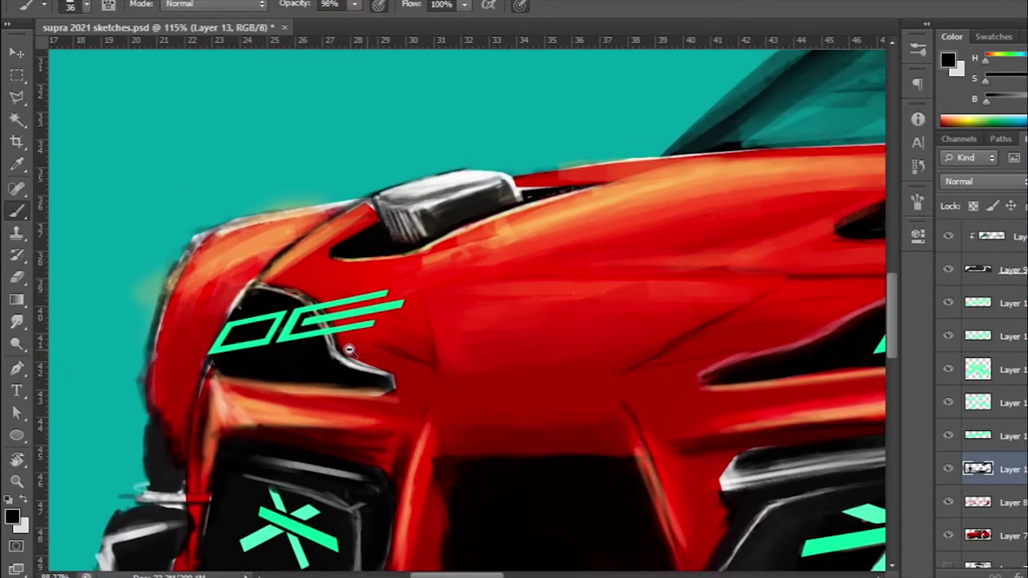
Step: Flip, scale, skew and warp the OE copy to follow the left headlight's curve
key("ctrl+t")
left_click_drag(404, 354, 345, 345)
mouse_move(293, 321)
left_mouse_down()
mouse_move(270, 346)
mouse_move(321, 357)
left_mouse_up()
left_click_drag(222, 307, 233, 312)
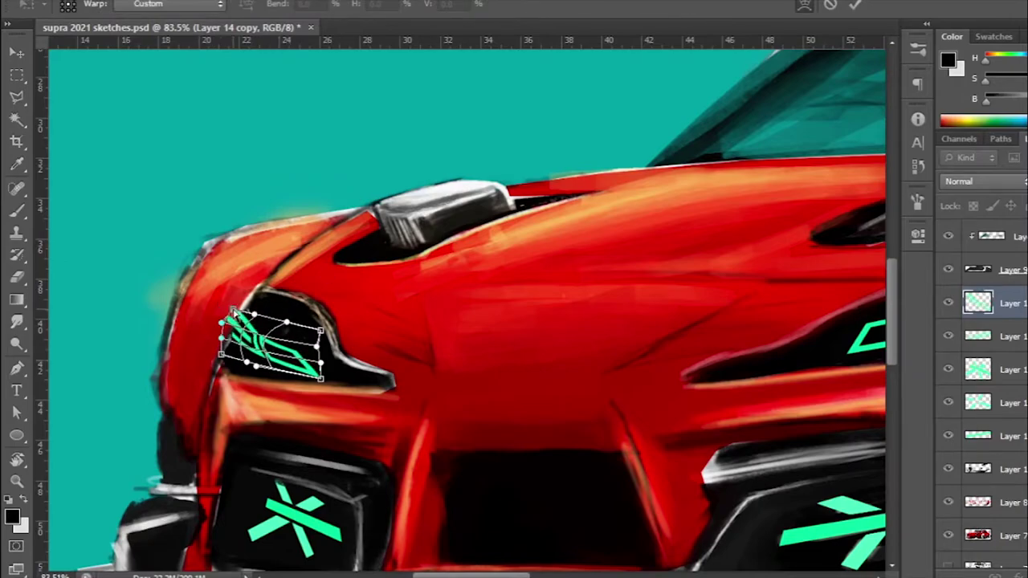
scroll(233, 343, "up", 5)
left_click_drag(321, 345, 297, 378)
left_click_drag(493, 493, 474, 489)
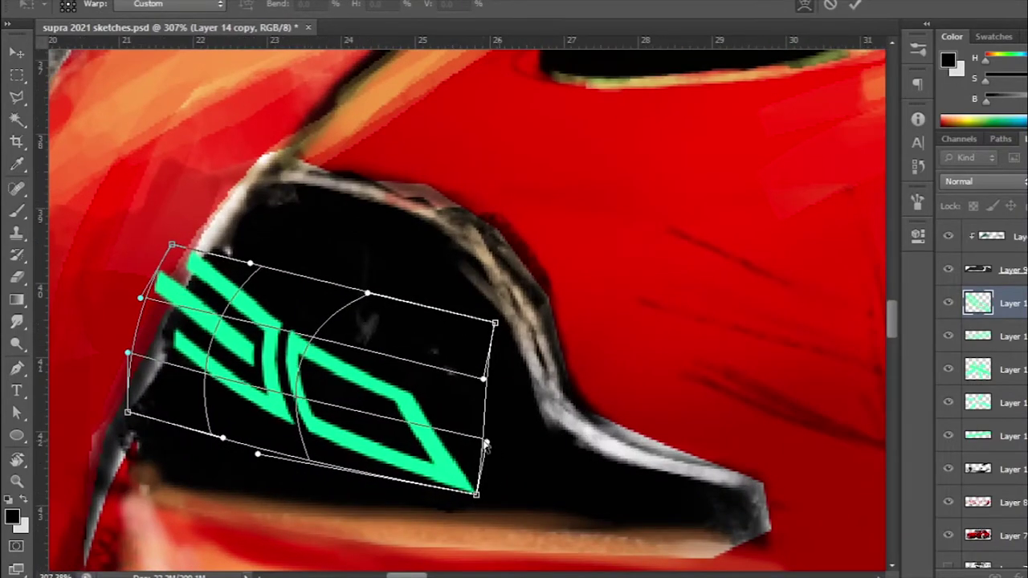
scroll(347, 363, "down", 3)
key("Return")
scroll(348, 364, "down", 5)
scroll(324, 341, "up", 2)
key("e")
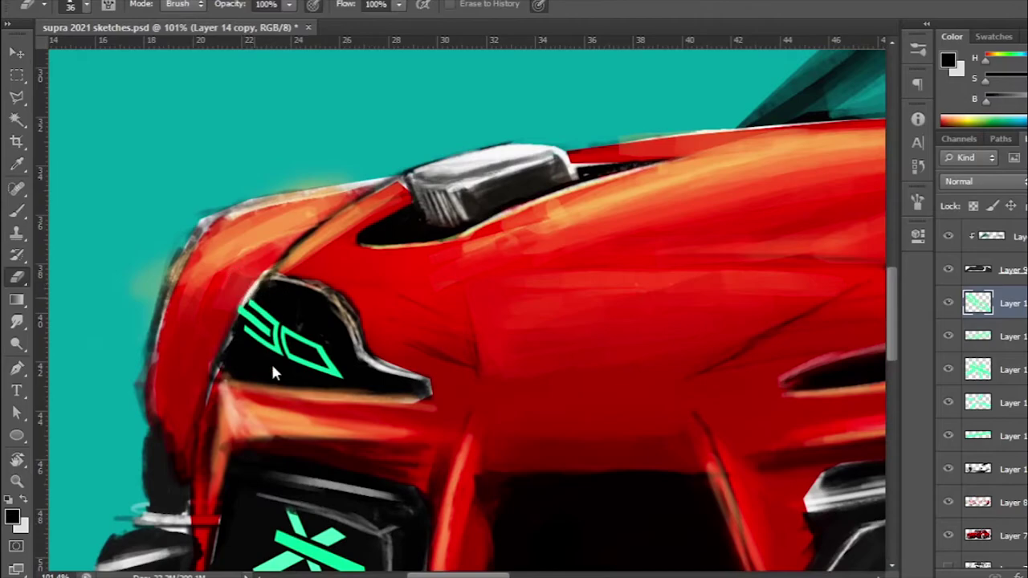
scroll(235, 259, "down", 5)
key("v")
scroll(235, 259, "up", 5)
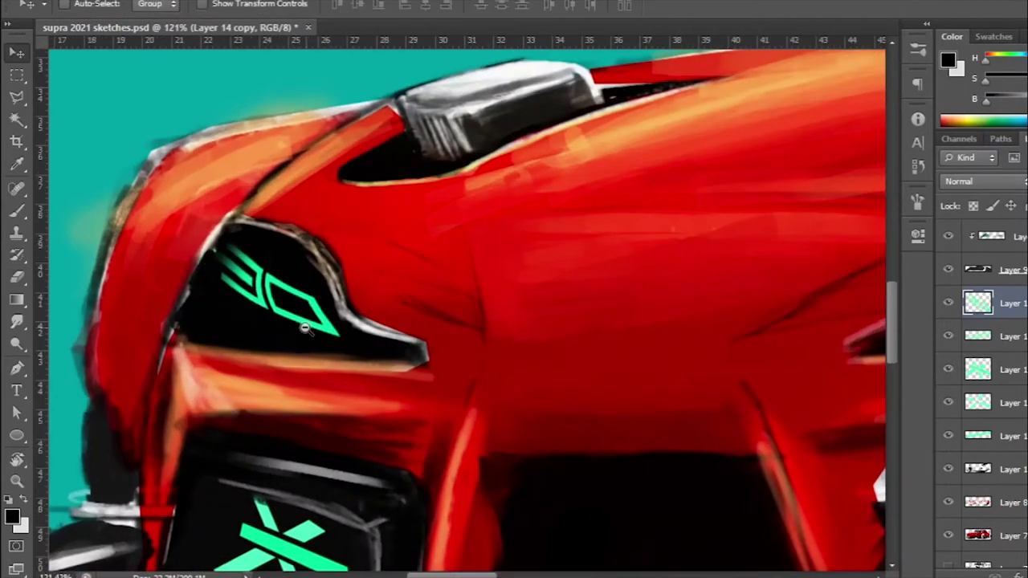
scroll(236, 258, "down", 5)
scroll(482, 322, "down", 2)
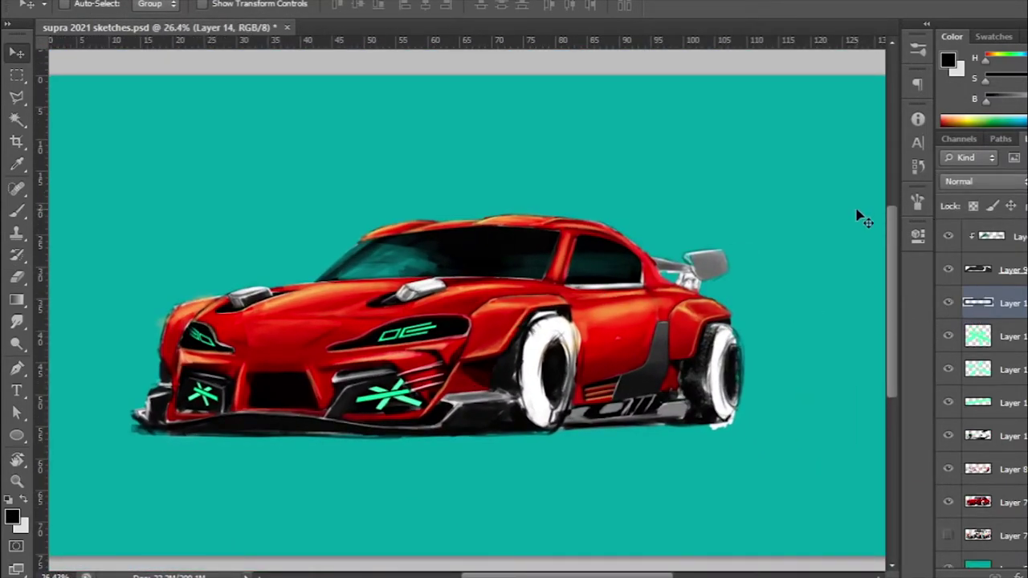
Step: Brush dark paint along the right headlight's lower edge to dim the OE logo
left_click(340, 302, "ctrl")
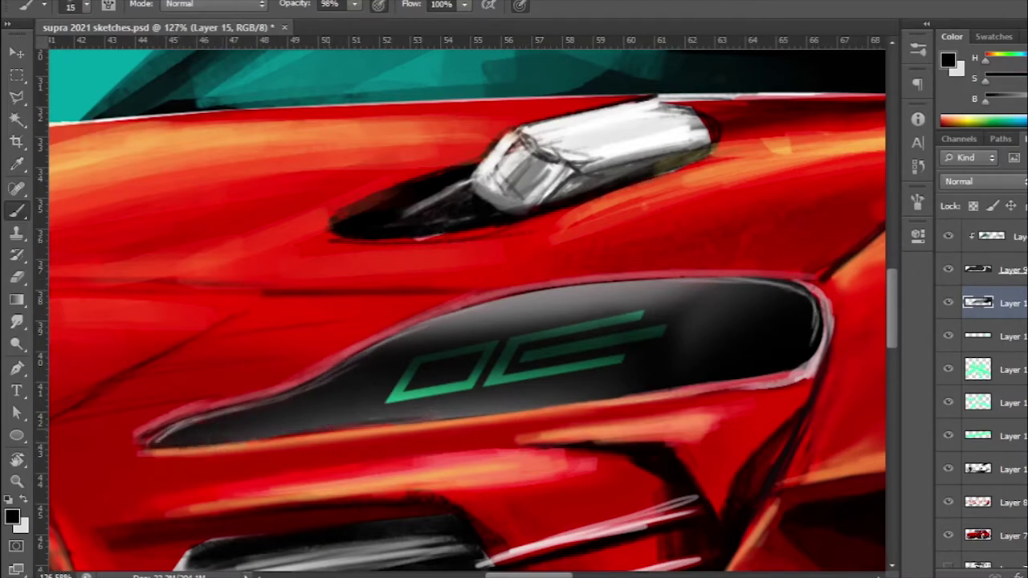
left_click_drag(321, 434, 615, 402)
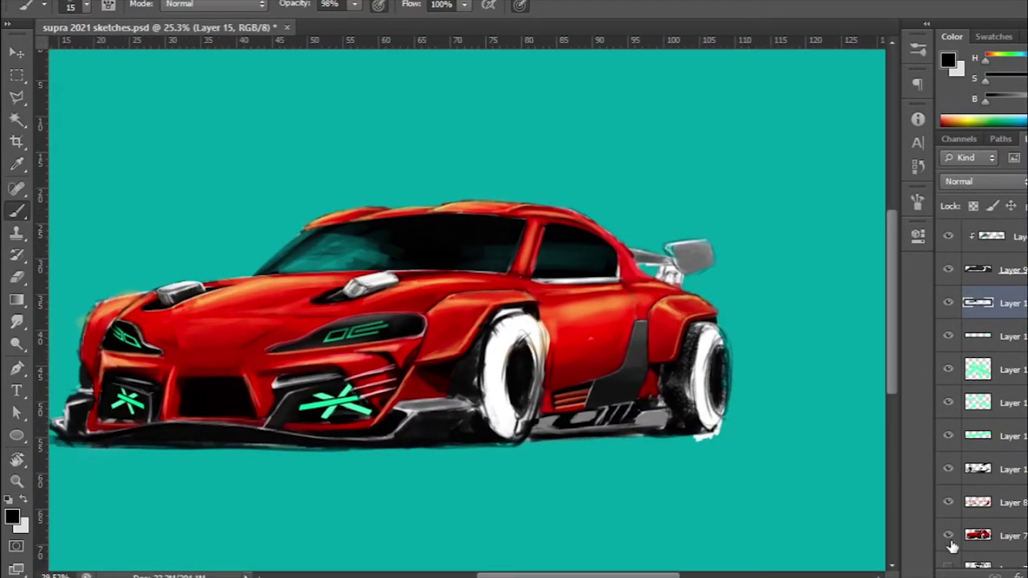
left_click(979, 535)
scroll(457, 413, "up", 3)
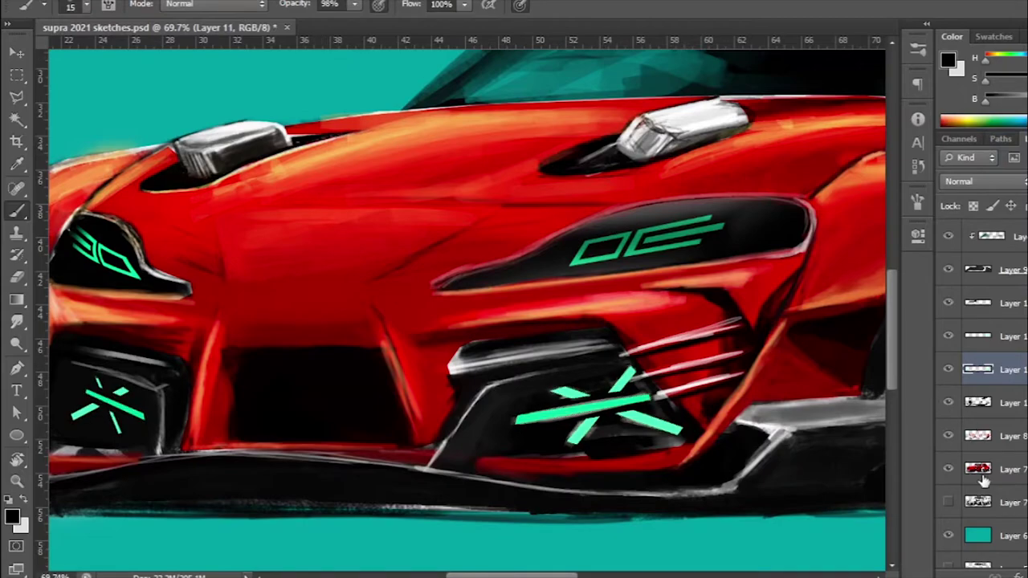
Step: Show Layer 13's dark intake shading and sample reds from the bodywork
left_click(980, 402)
scroll(562, 402, "up", 3)
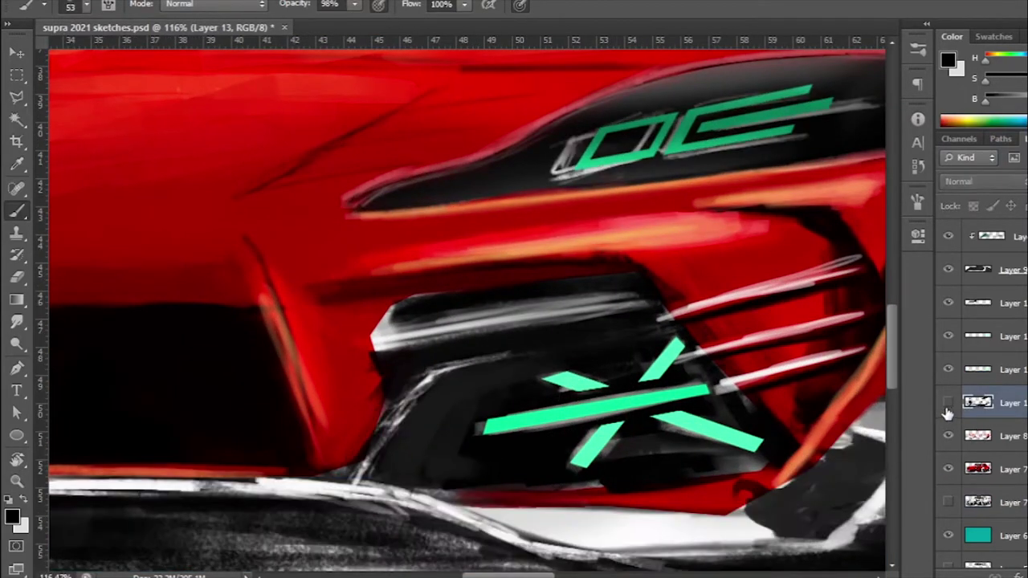
left_click(948, 404)
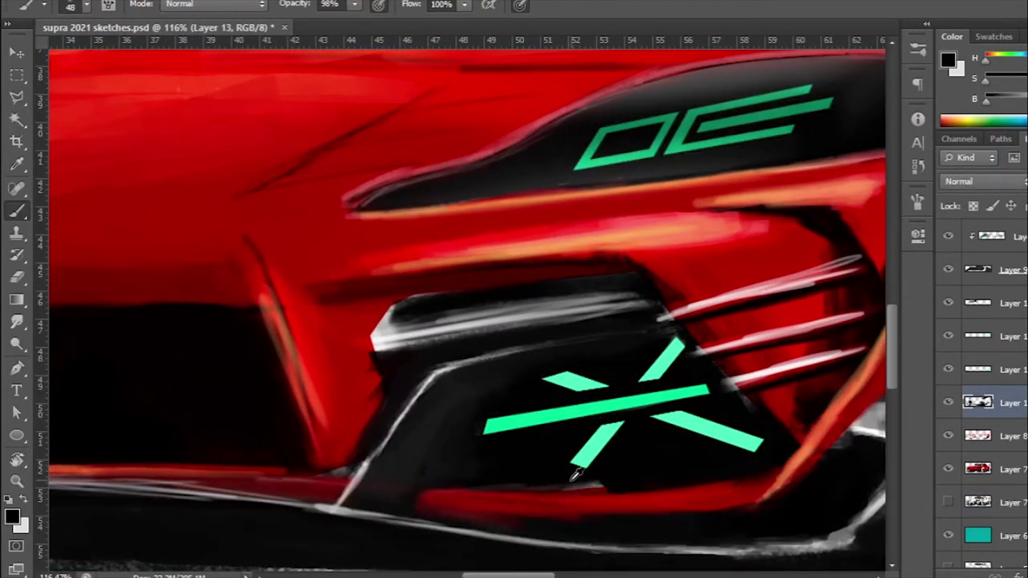
scroll(604, 483, "down", 2)
left_click(475, 259, "alt")
scroll(482, 482, "down", 3)
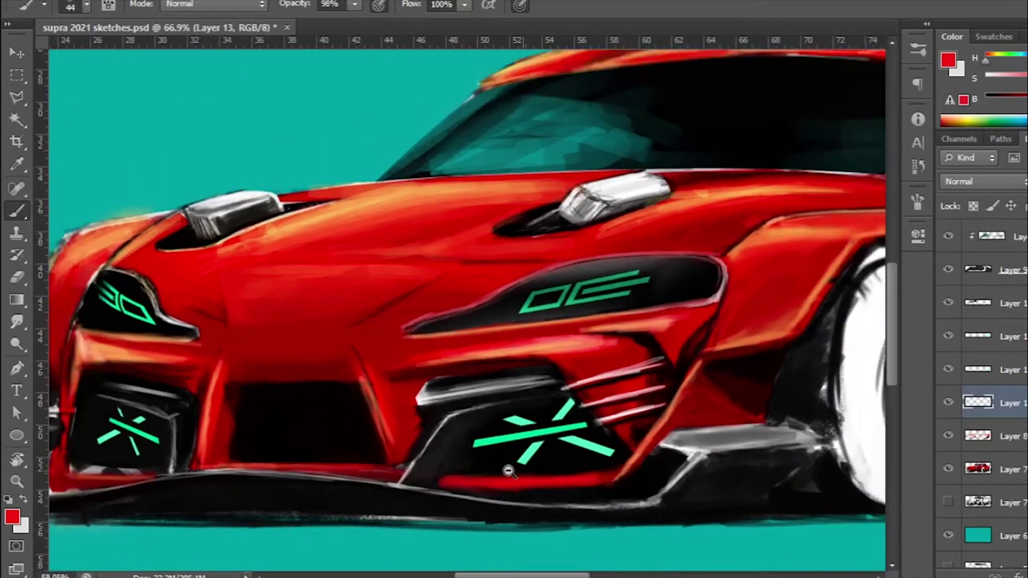
scroll(509, 468, "up", 3)
left_click(285, 470, "alt")
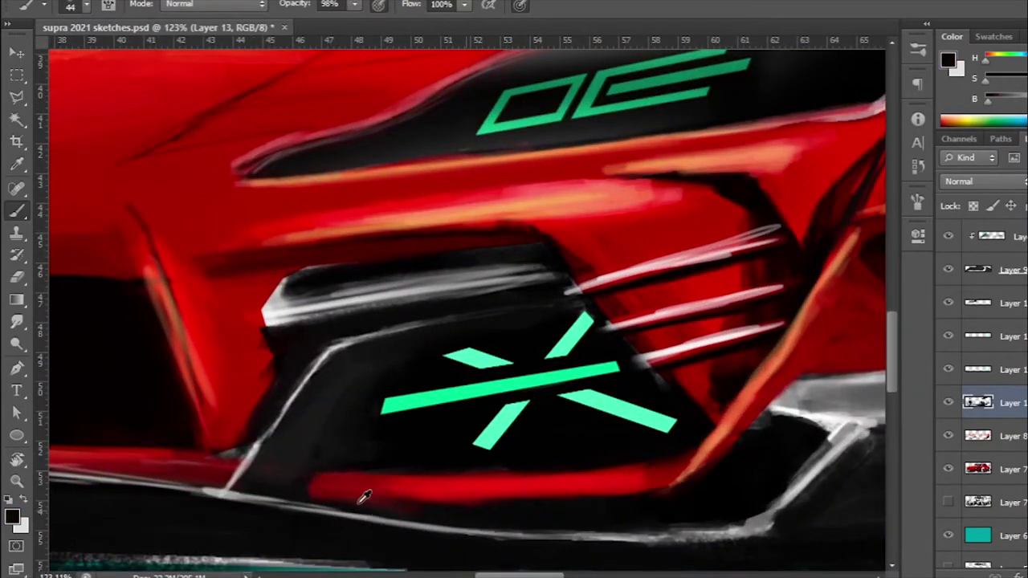
scroll(312, 485, "down", 5)
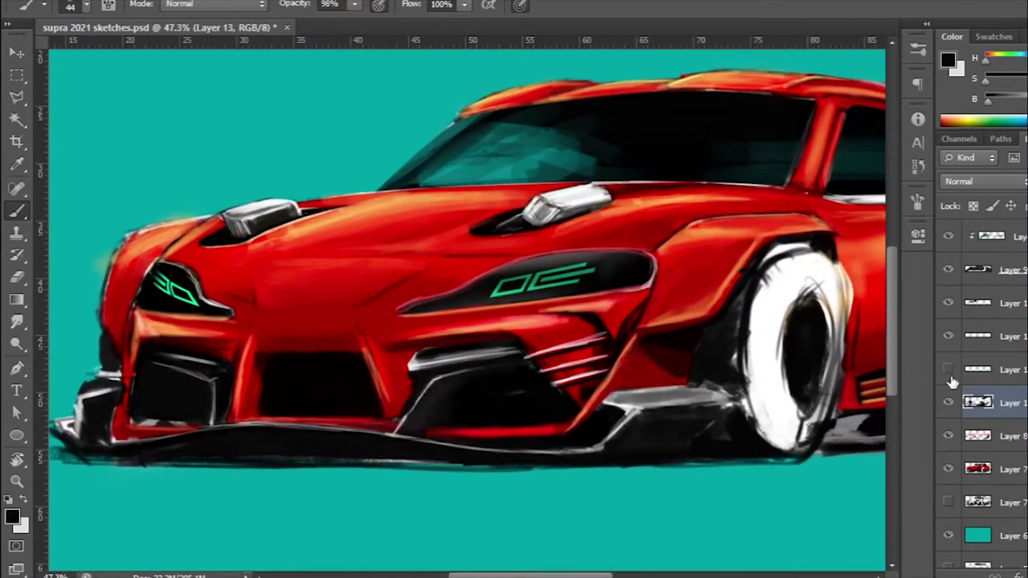
scroll(511, 394, "up", 3)
Step: Sample the X decal's mint green and paint a glow strip along the right vent
left_click(515, 395, "alt")
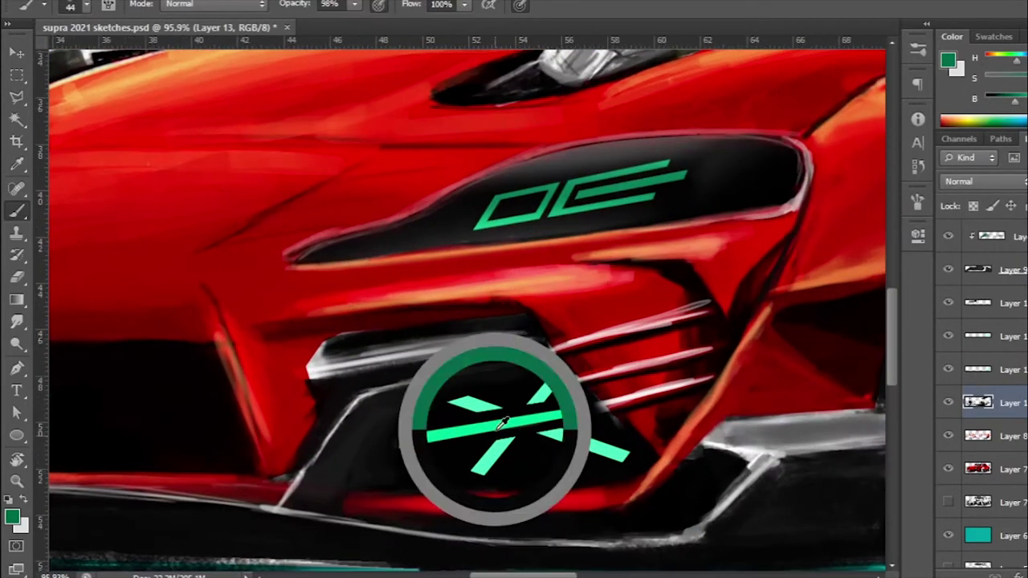
left_click_drag(318, 368, 526, 342)
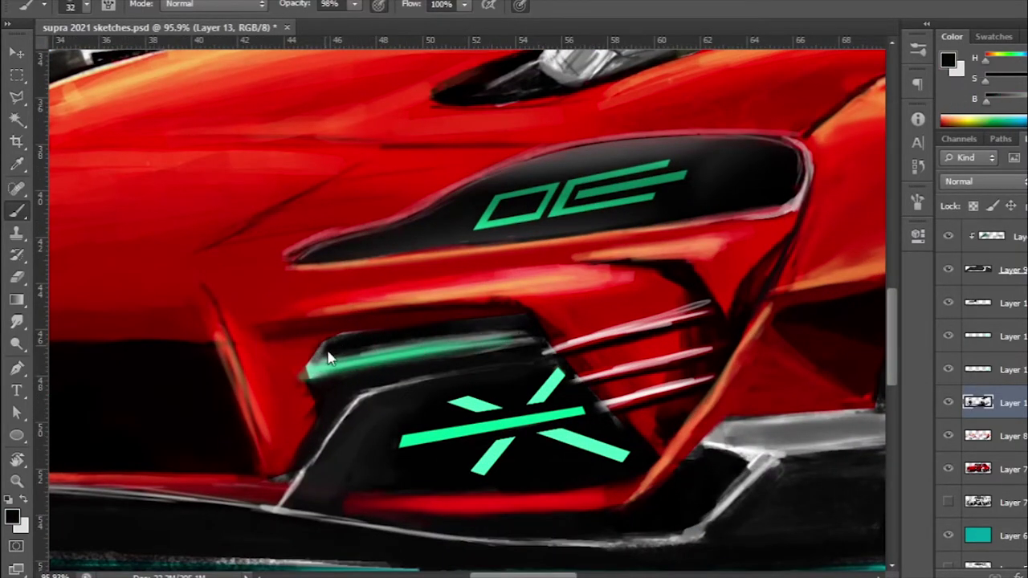
scroll(518, 393, "down", 3)
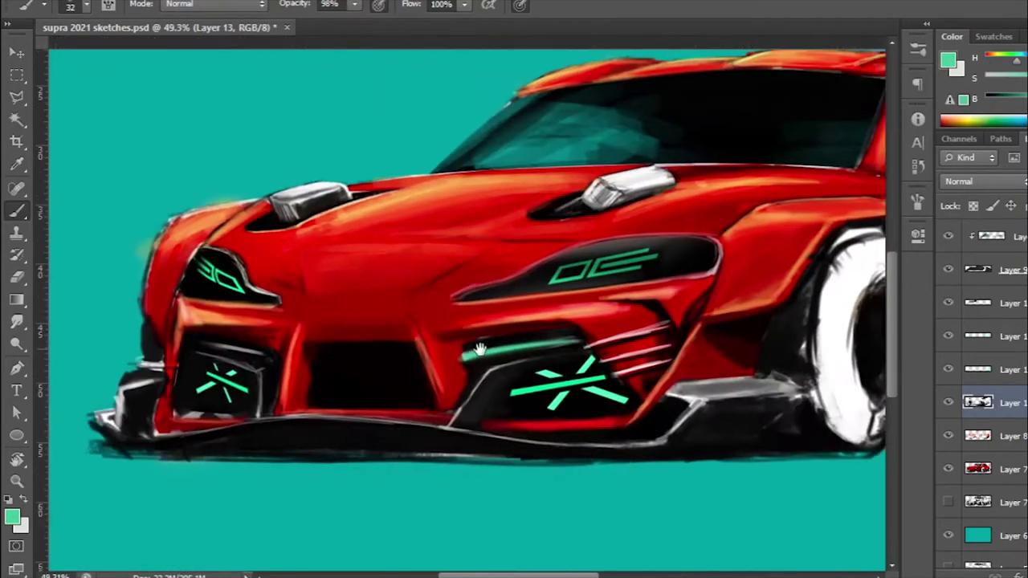
scroll(141, 315, "up", 6)
Step: Paint and shape a thin mint glow strip along the left vent's top edge
left_click_drag(353, 354, 530, 342)
left_click(402, 305, "alt")
left_click_drag(354, 333, 522, 346)
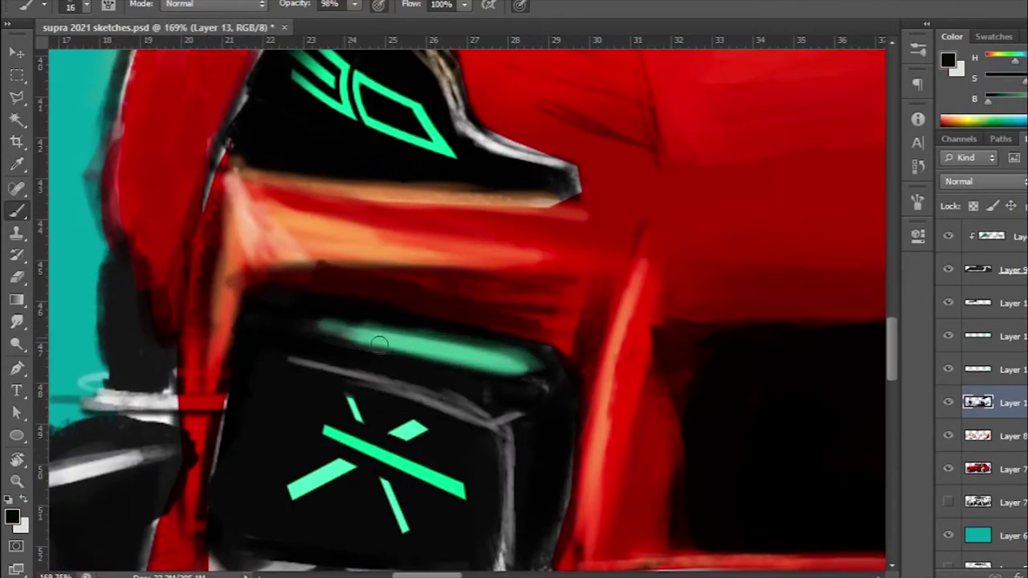
left_click_drag(305, 357, 522, 329)
left_click_drag(277, 337, 402, 326)
scroll(343, 369, "down", 5)
scroll(343, 369, "down", 3)
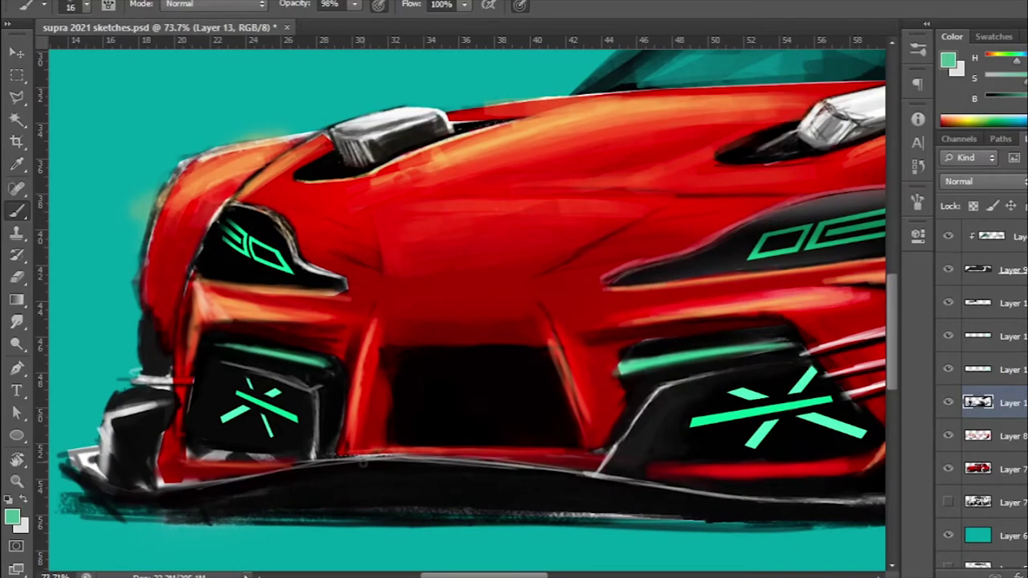
scroll(298, 426, "up", 2)
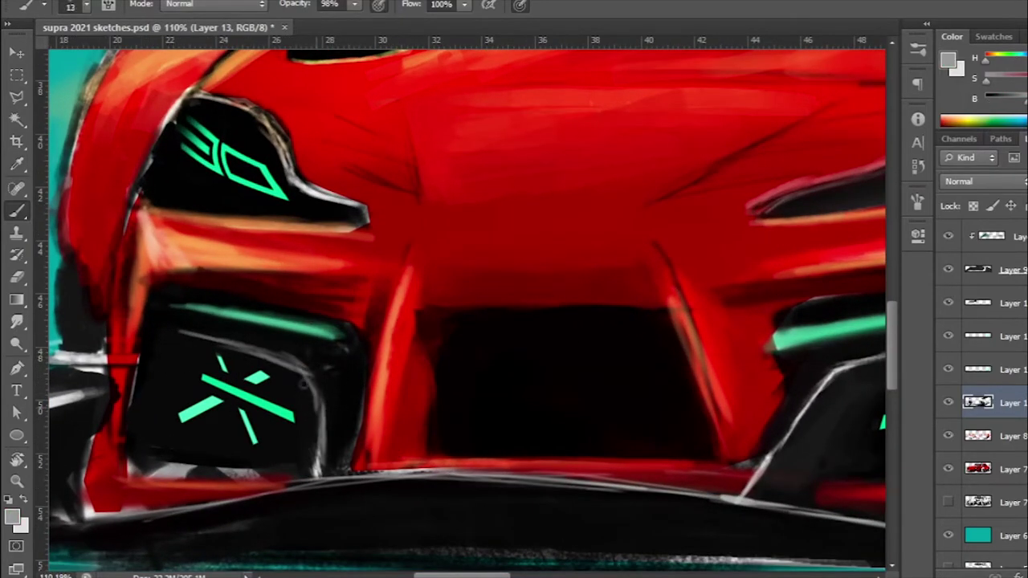
scroll(316, 376, "up", 1)
scroll(183, 255, "down", 1)
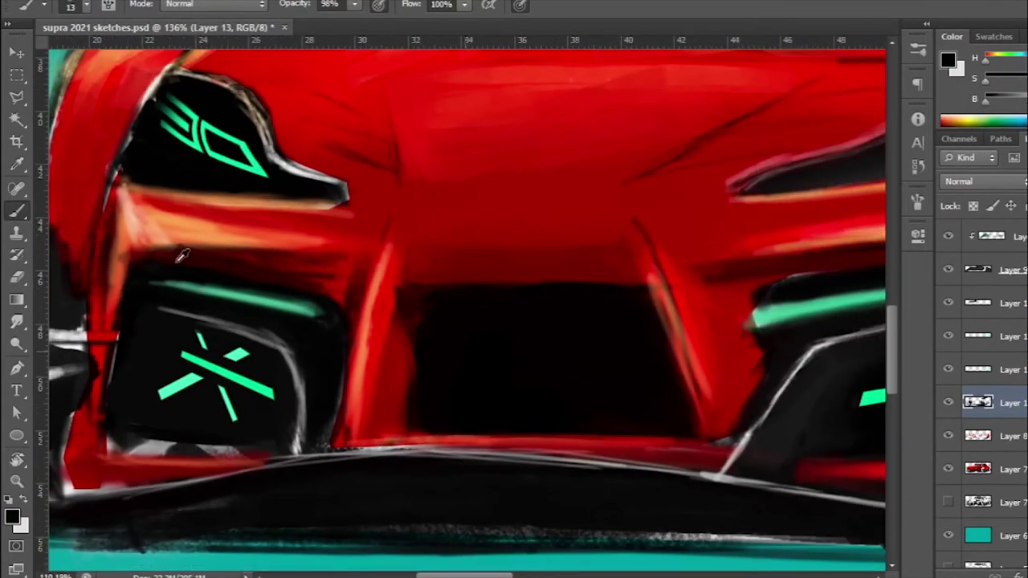
scroll(244, 205, "down", 3)
scroll(179, 271, "up", 2)
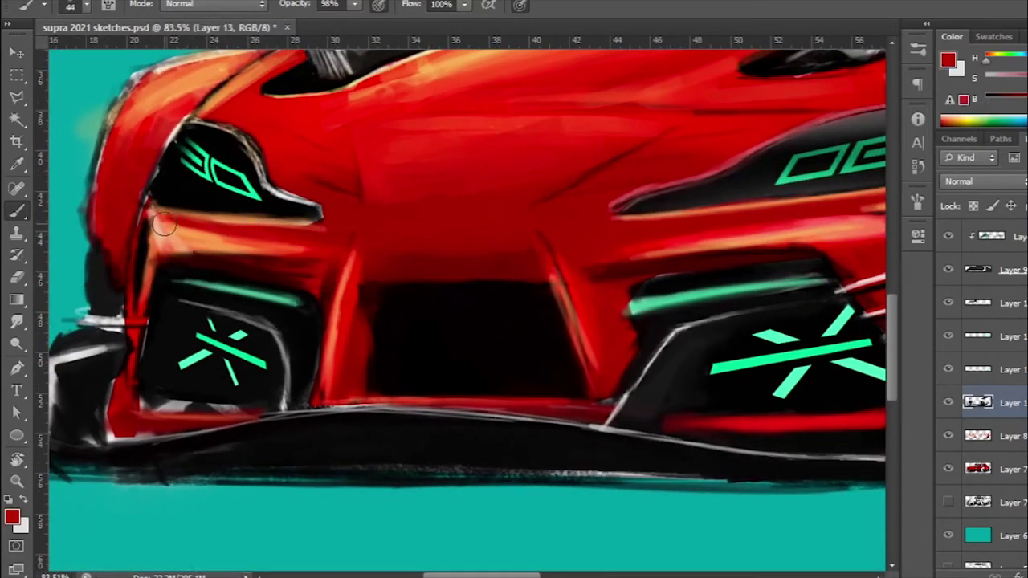
scroll(143, 220, "up", 3)
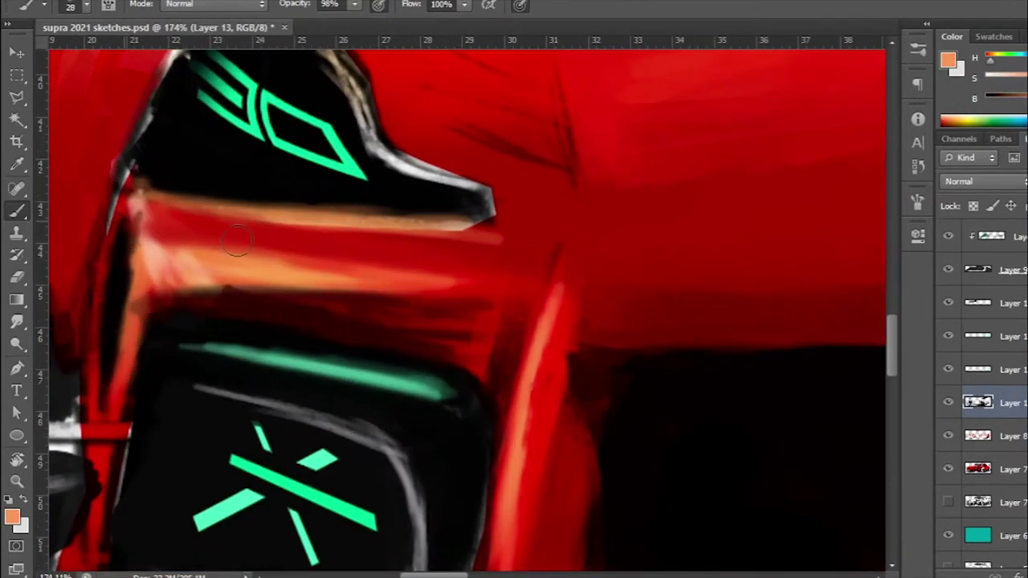
Step: Add orange highlights below the left headlight, sampling orange and dark red from the bodywork
left_click_drag(233, 213, 171, 222)
scroll(207, 239, "down", 3)
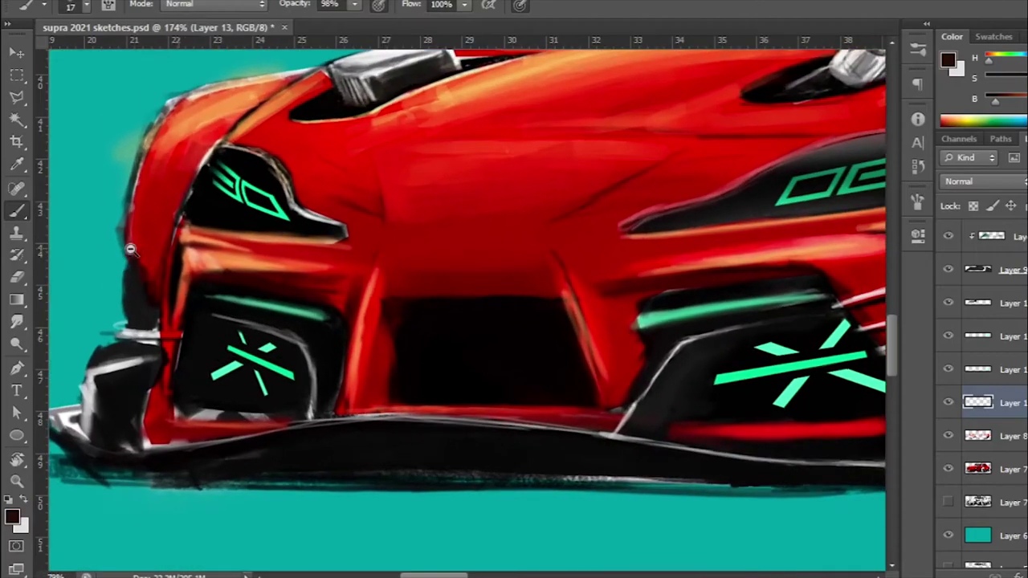
left_click(187, 241, "alt")
scroll(118, 266, "down", 5)
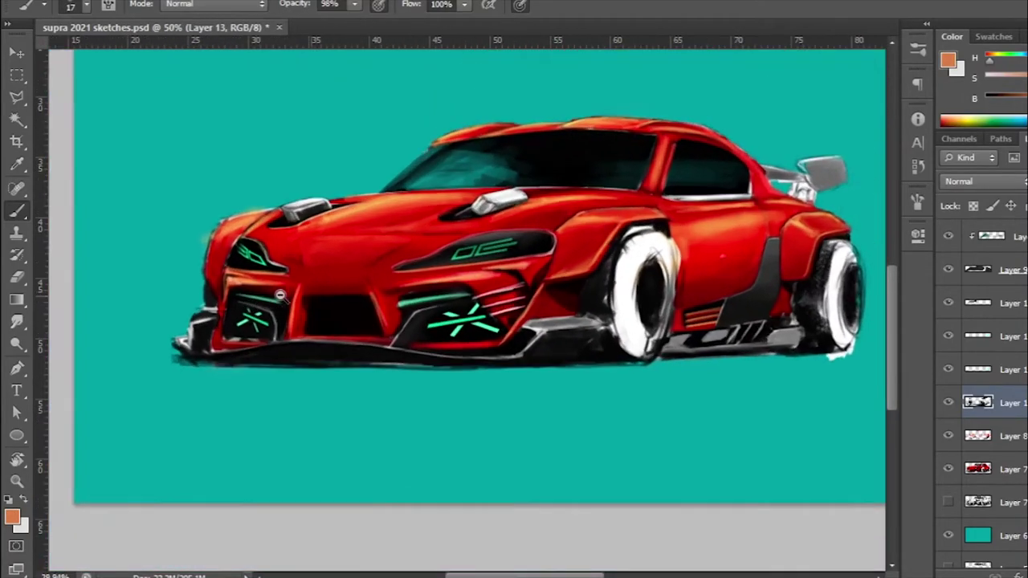
scroll(283, 305, "up", 7)
left_click(283, 305, "alt")
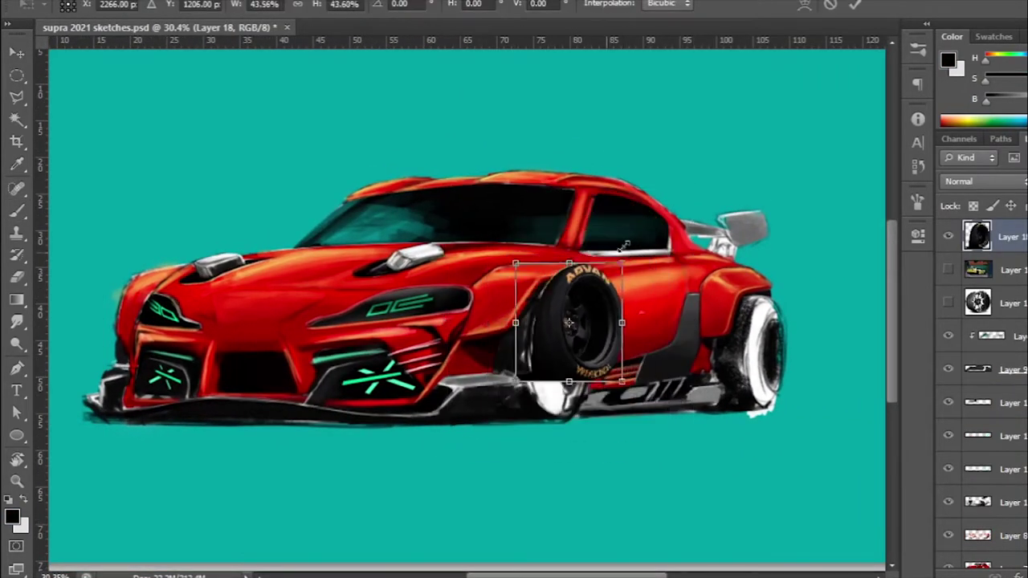
Step: Enlarge the photographed ADVAN wheel over the front arch and commit the new size
left_click_drag(515, 383, 485, 408)
scroll(583, 305, "up", 5)
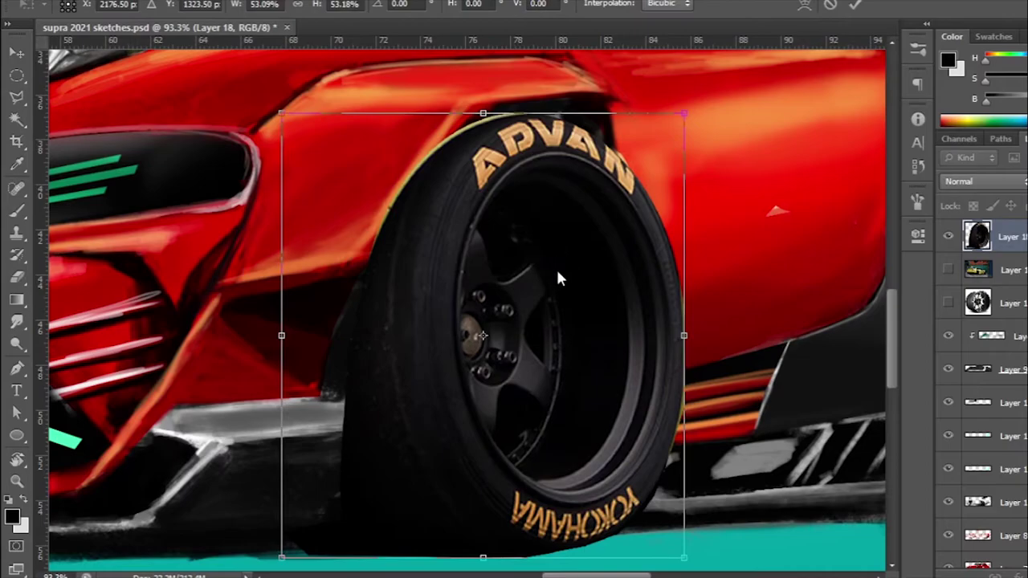
scroll(499, 402, "down", 3)
scroll(498, 401, "down", 1)
key("Return")
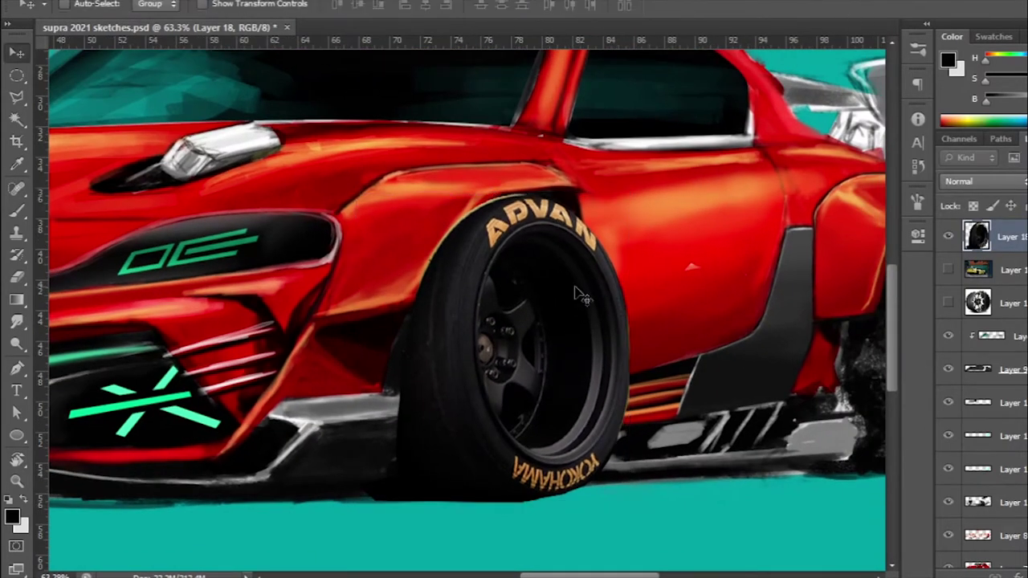
scroll(707, 341, "up", 4)
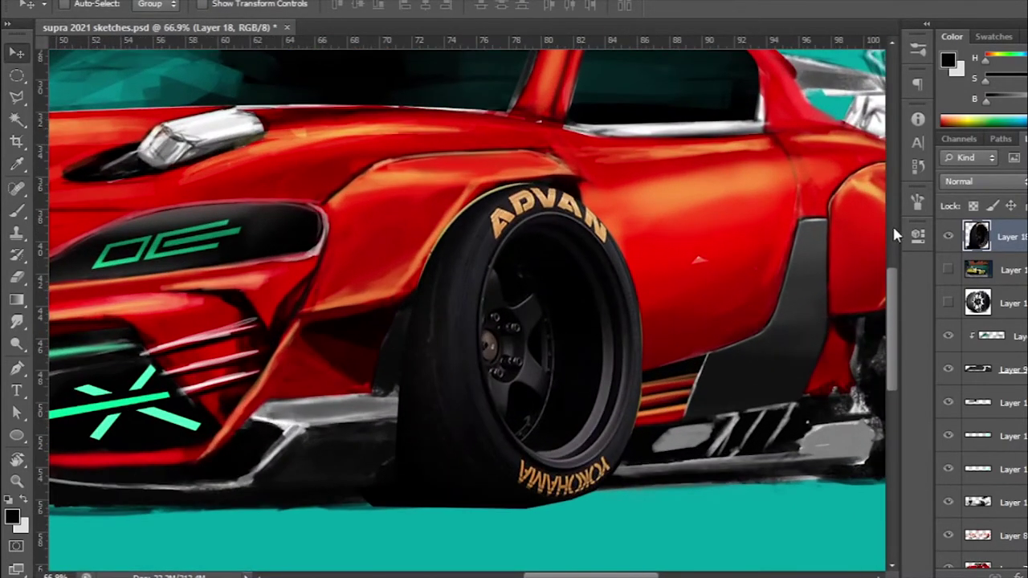
Step: Mask the wheel layer, reconfirm its size and nudge it slightly right
key("b")
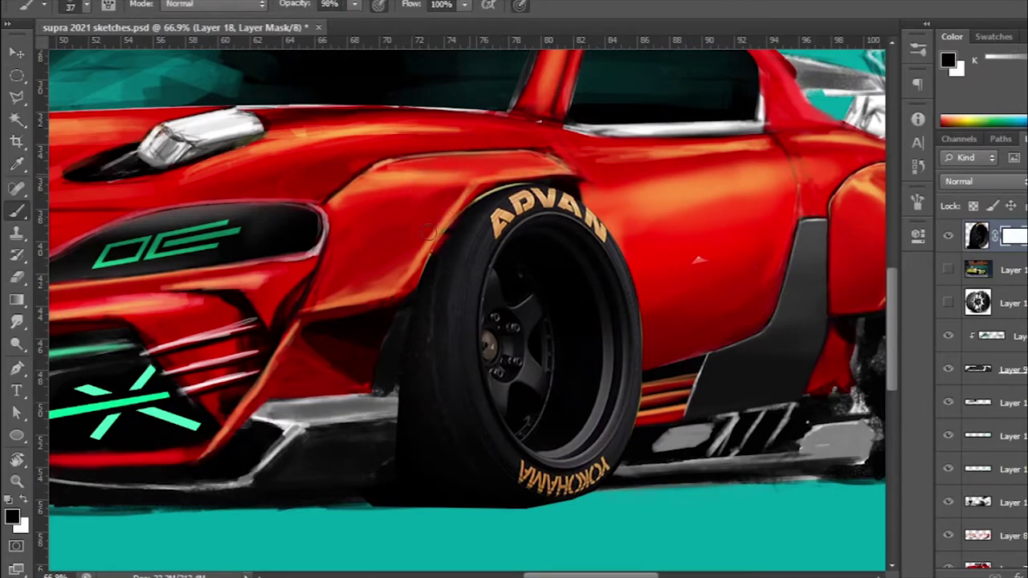
scroll(482, 190, "down", 3)
scroll(428, 388, "up", 2)
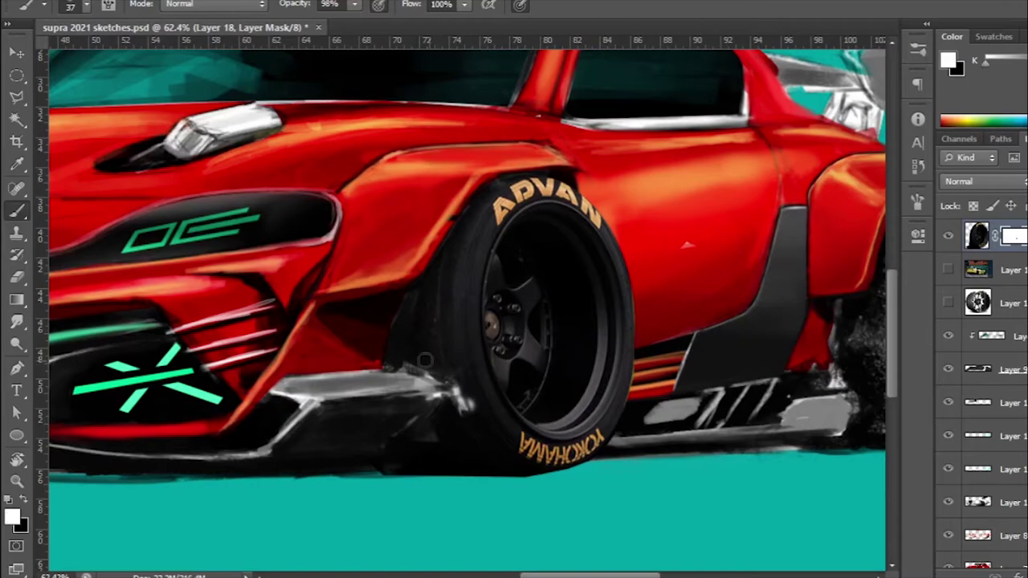
scroll(402, 365, "down", 3)
scroll(482, 321, "up", 2)
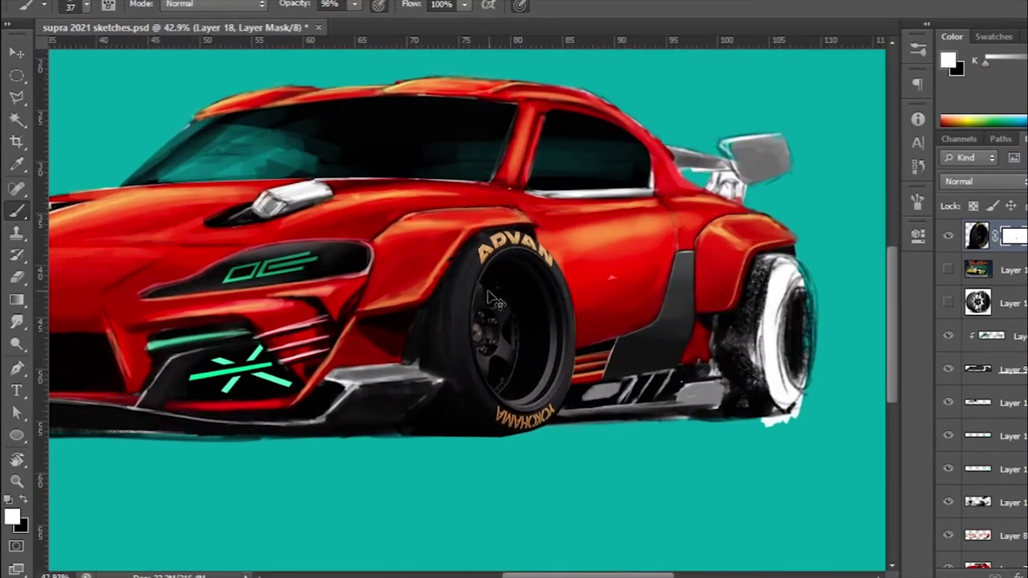
key("ctrl+t")
left_click(848, 10)
key("v")
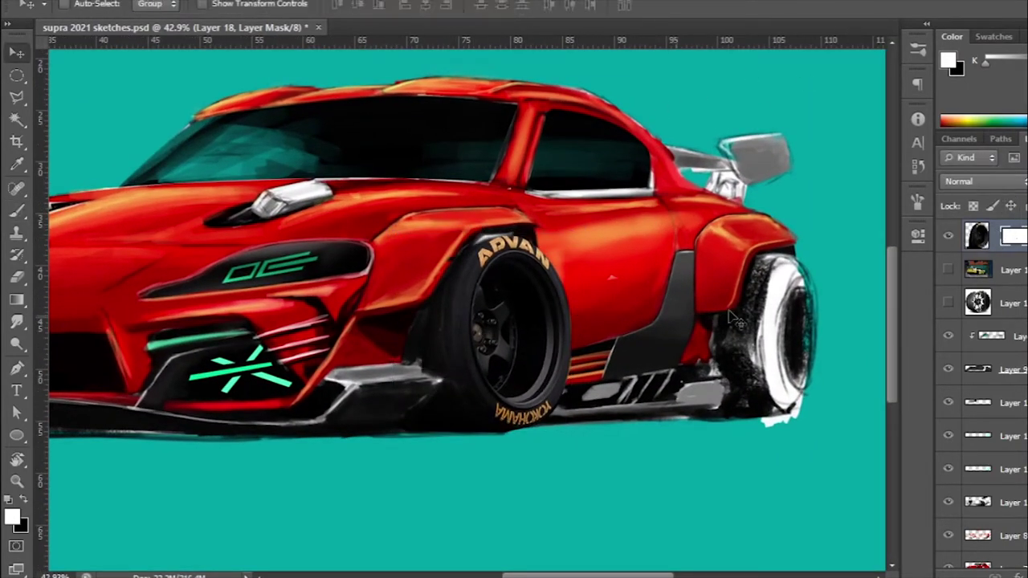
scroll(540, 351, "down", 2)
scroll(539, 351, "up", 4)
left_click_drag(540, 351, 544, 352)
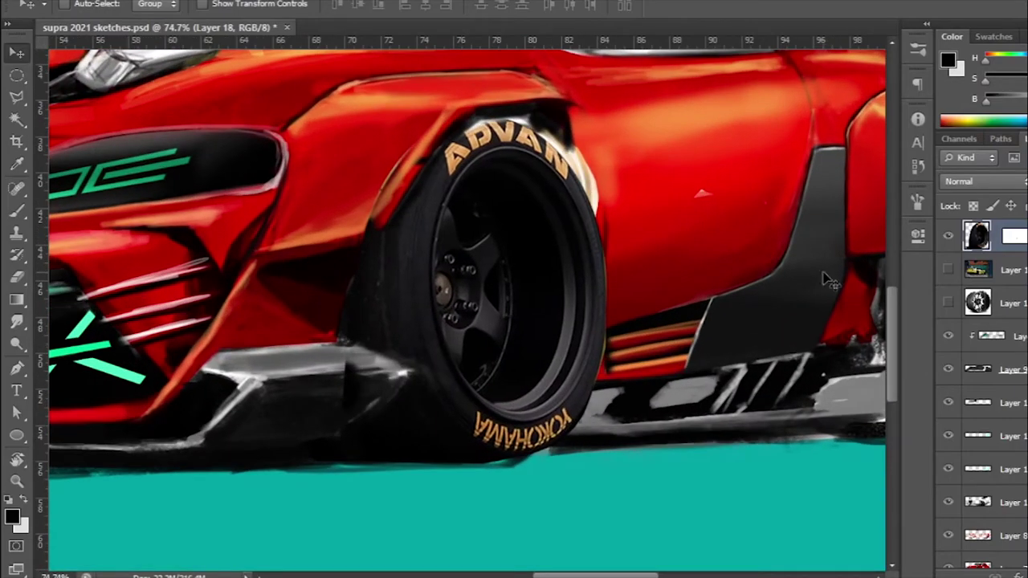
Step: Paint black on the wheel mask to blend it, then show the yellow reference car photo
left_click(1013, 235)
key("x")
key("b")
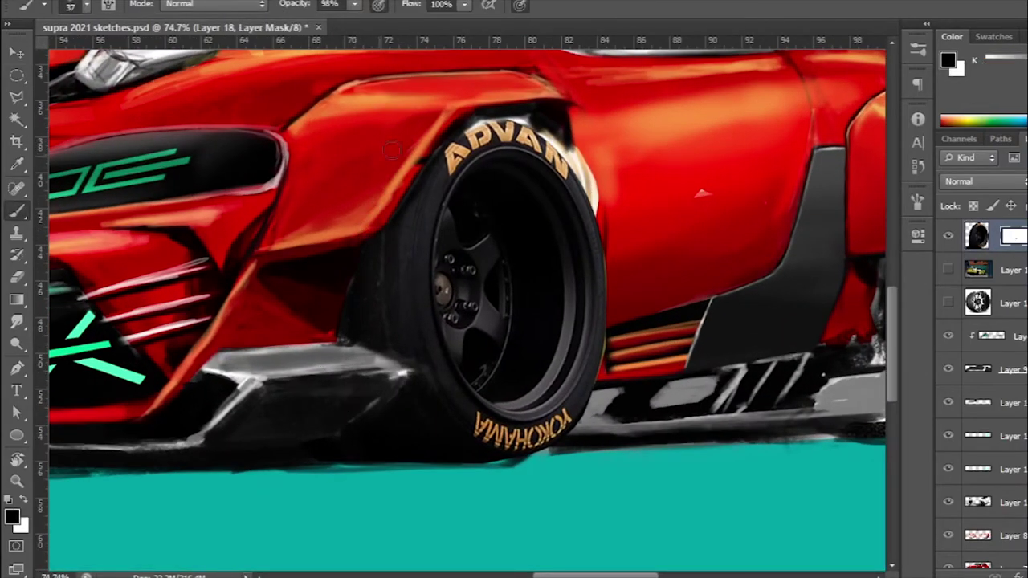
scroll(593, 184, "down", 4)
scroll(482, 275, "up", 2)
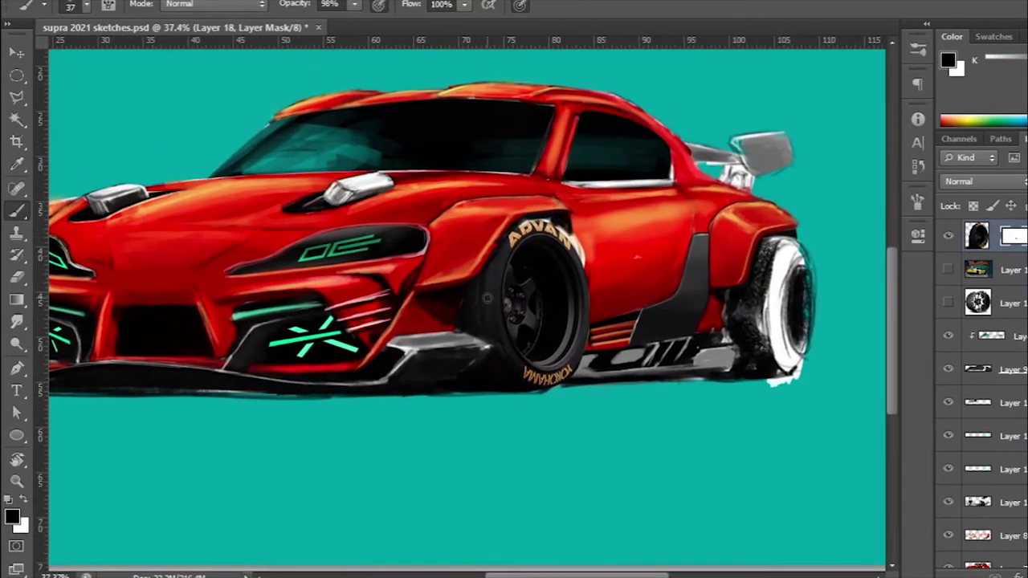
left_click(949, 270)
Step: Select the yellow car's rear wheel, copy it to a new layer and hide the photo
key("m")
left_click_drag(883, 374, 673, 341)
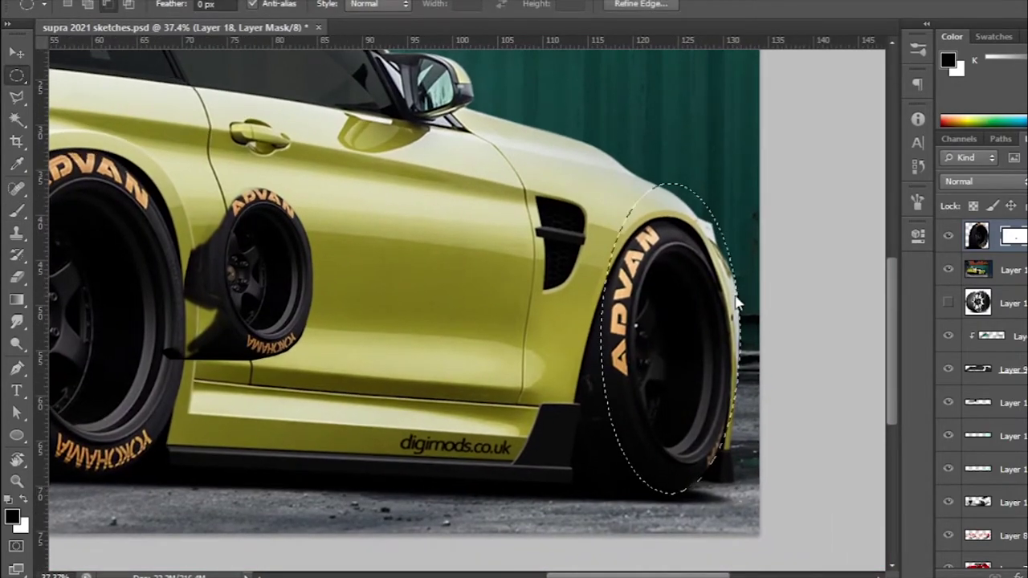
key("ctrl+t")
left_click(855, 7)
key("l")
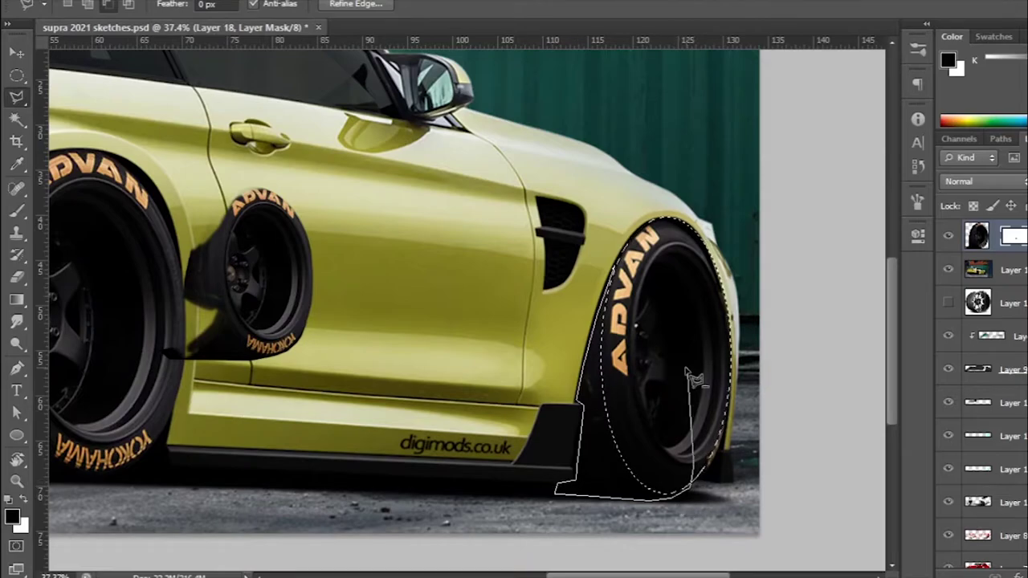
left_click(689, 502)
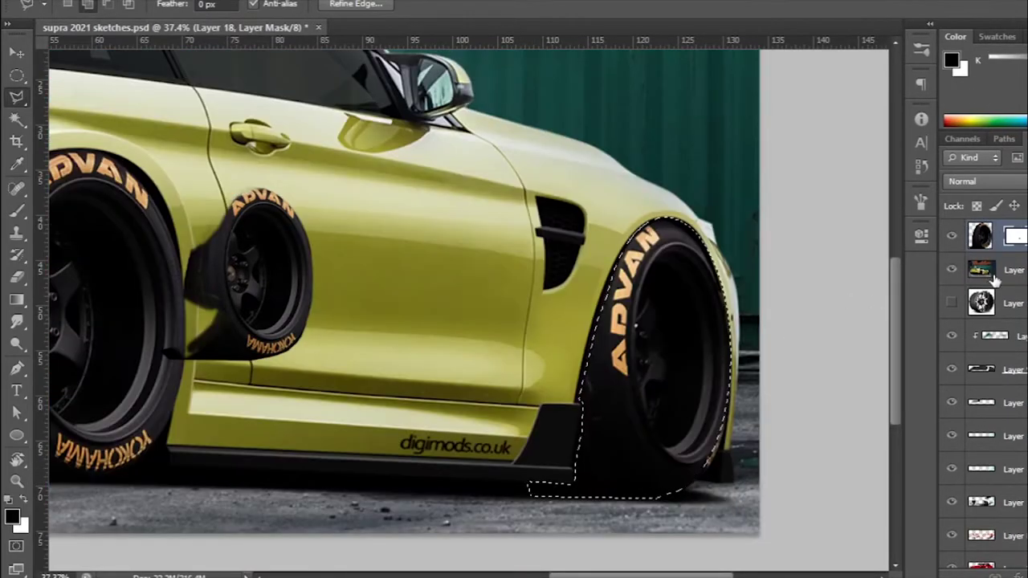
key("ctrl+j")
left_click(952, 304)
Step: Shrink the copied rear wheel to about half size
key("ctrl+t")
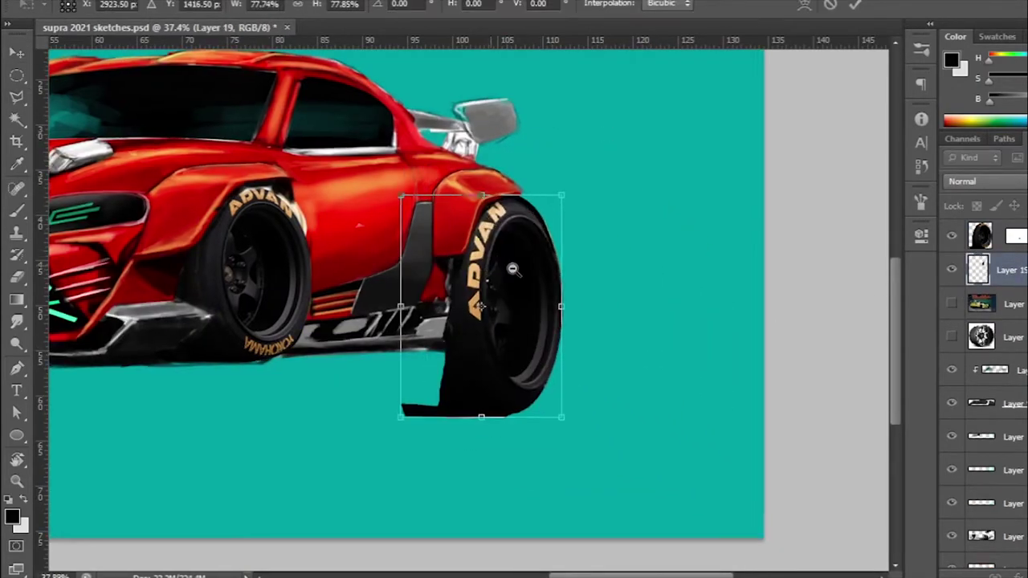
scroll(512, 269, "up", 5)
scroll(562, 241, "down", 4)
left_click_drag(691, 482, 617, 390)
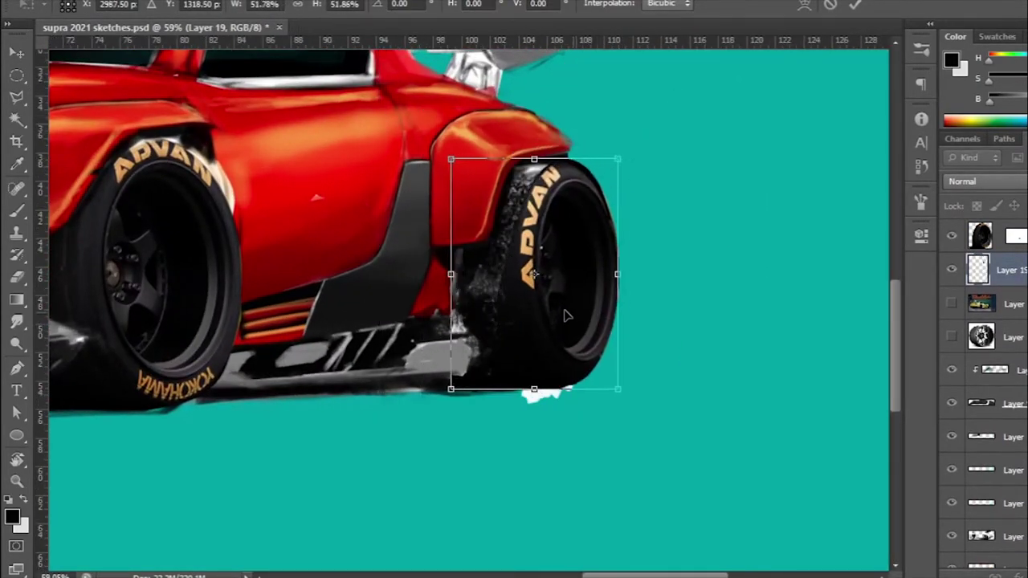
key("Return")
scroll(554, 305, "up", 4)
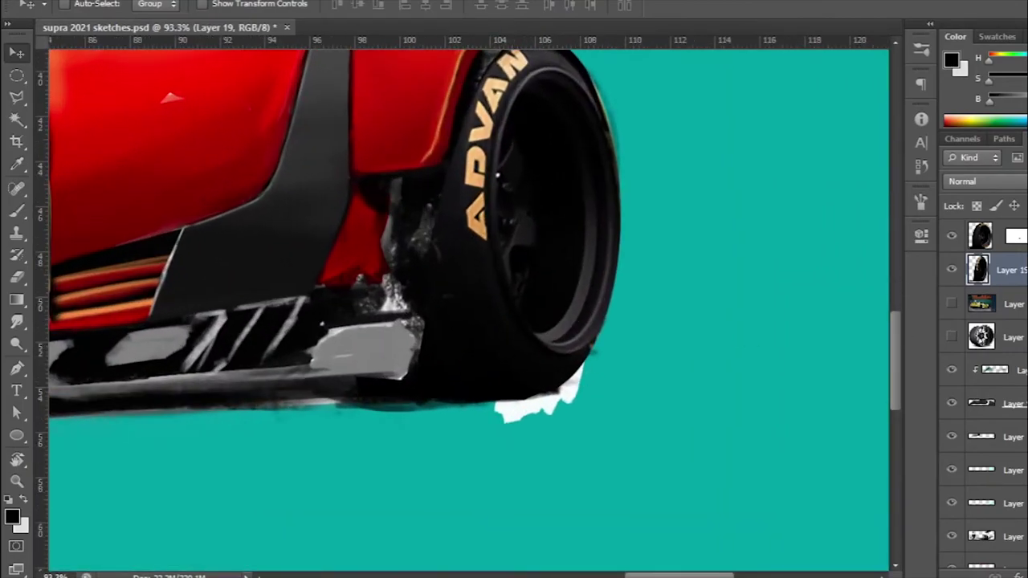
scroll(988, 322, "down", 2)
Step: Paint a dark shadow along the fender edge on the red body paint layer
left_click(982, 355)
key("e")
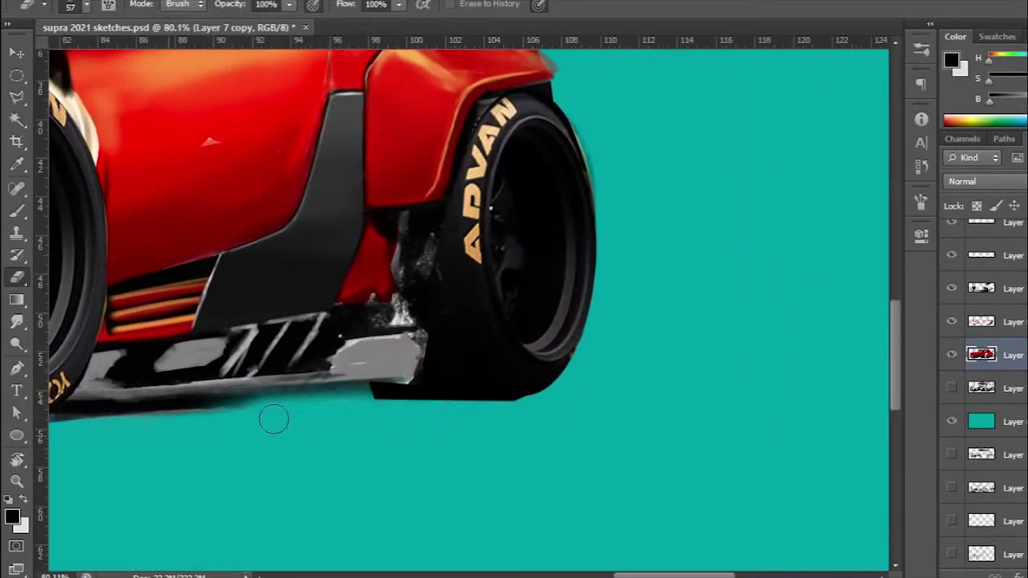
scroll(273, 419, "down", 2)
scroll(332, 427, "down", 1)
scroll(333, 426, "down", 2)
left_click(952, 354)
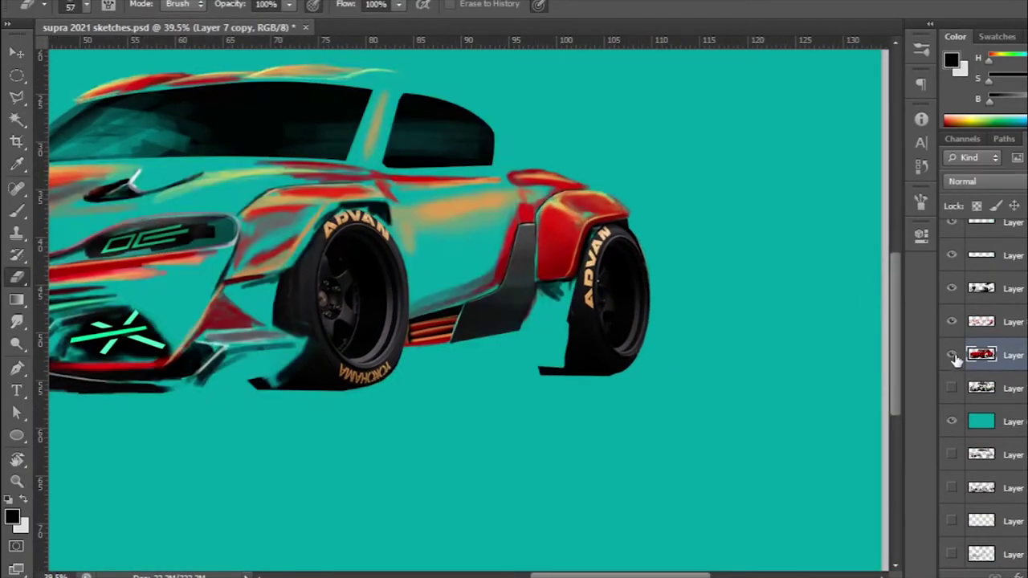
scroll(988, 362, "up", 2)
left_click(982, 419)
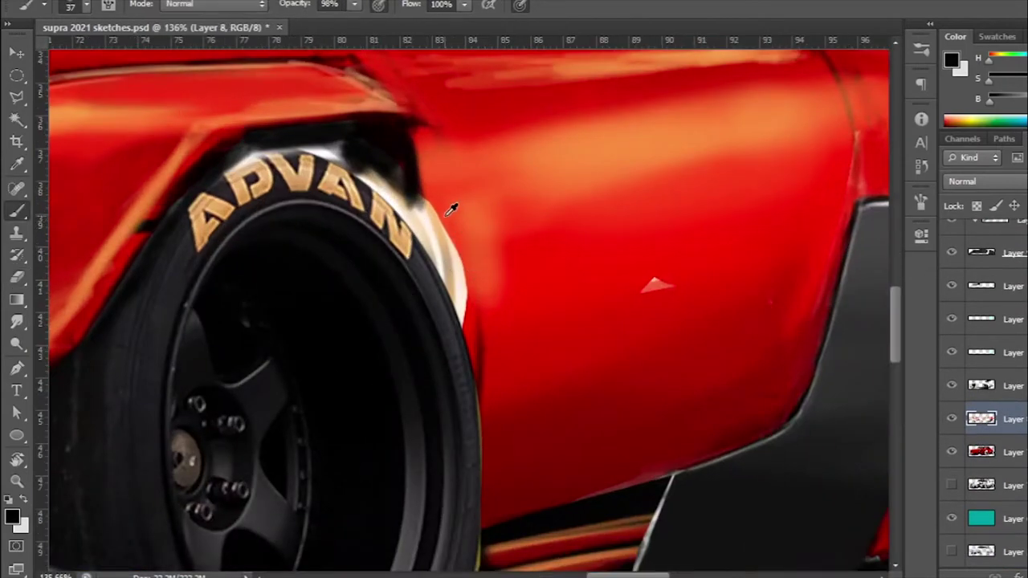
left_click_drag(453, 207, 454, 286)
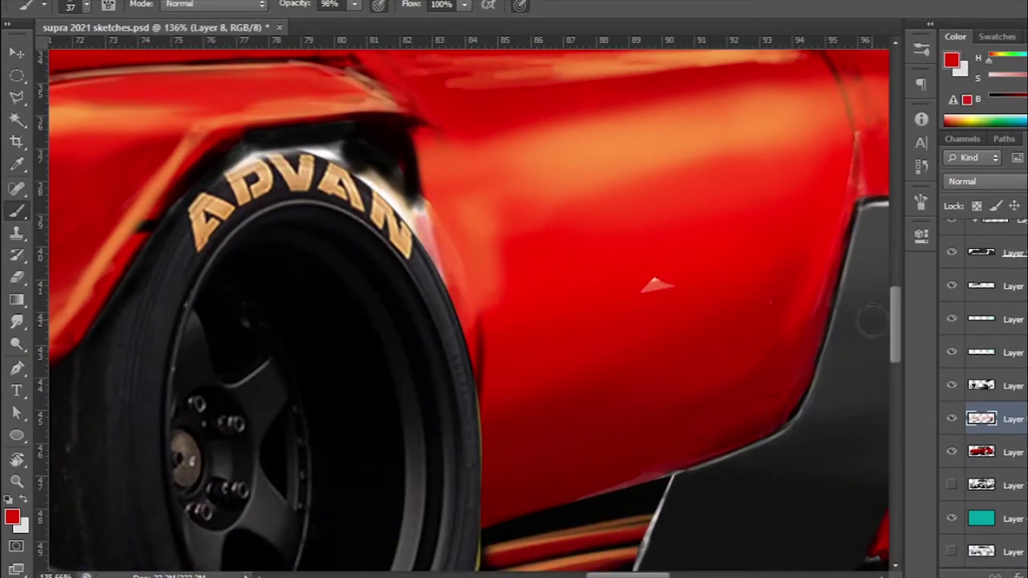
key("d")
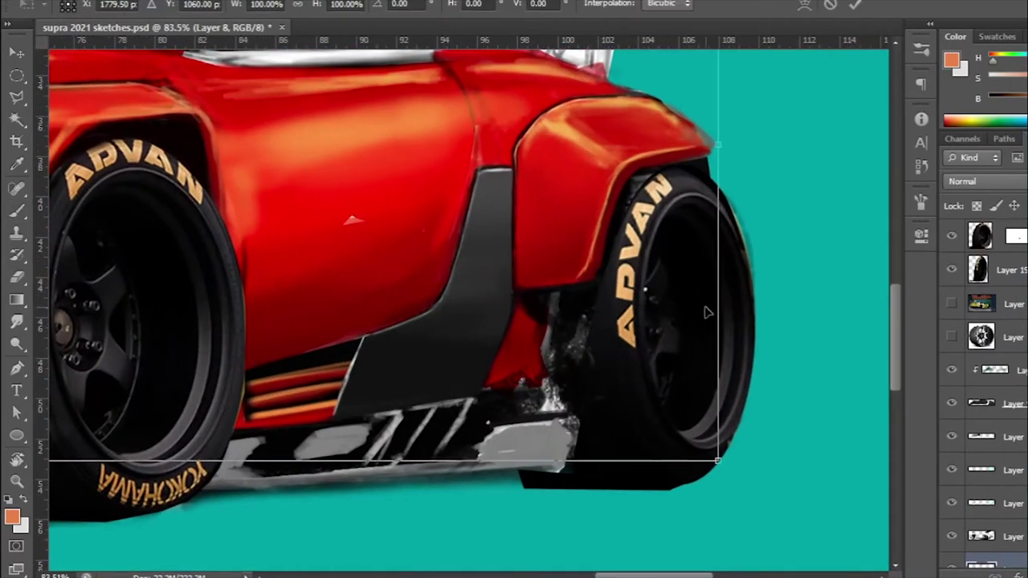
Step: Nudge the rear wheel up under the rear arch
left_click(987, 272)
key("ctrl+t")
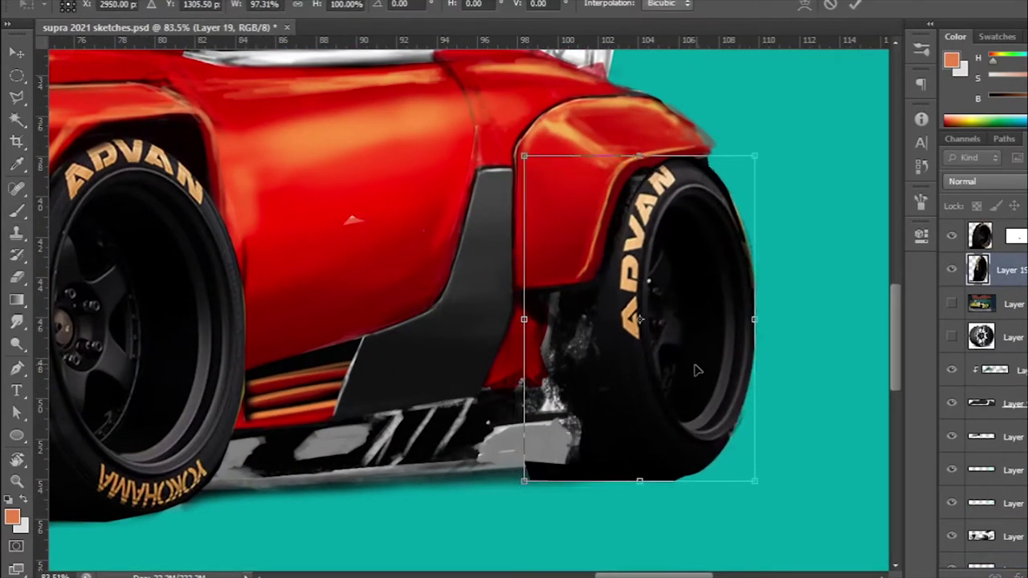
left_click_drag(640, 328, 632, 320)
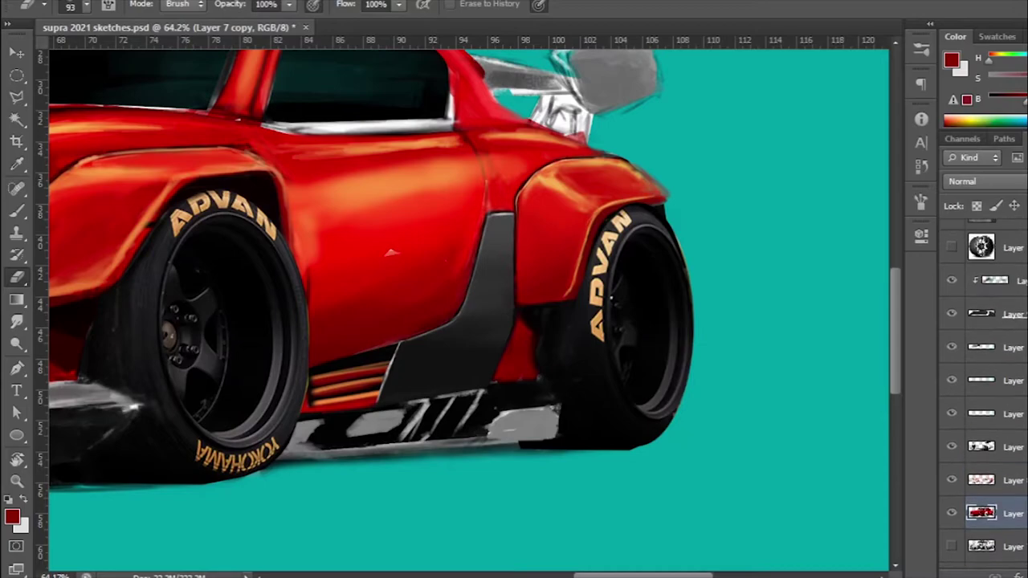
Step: Pick the rear wheel layer and start a Polygonal Lasso outline along the car's sill
scroll(952, 362, "up", 5)
left_click(962, 257)
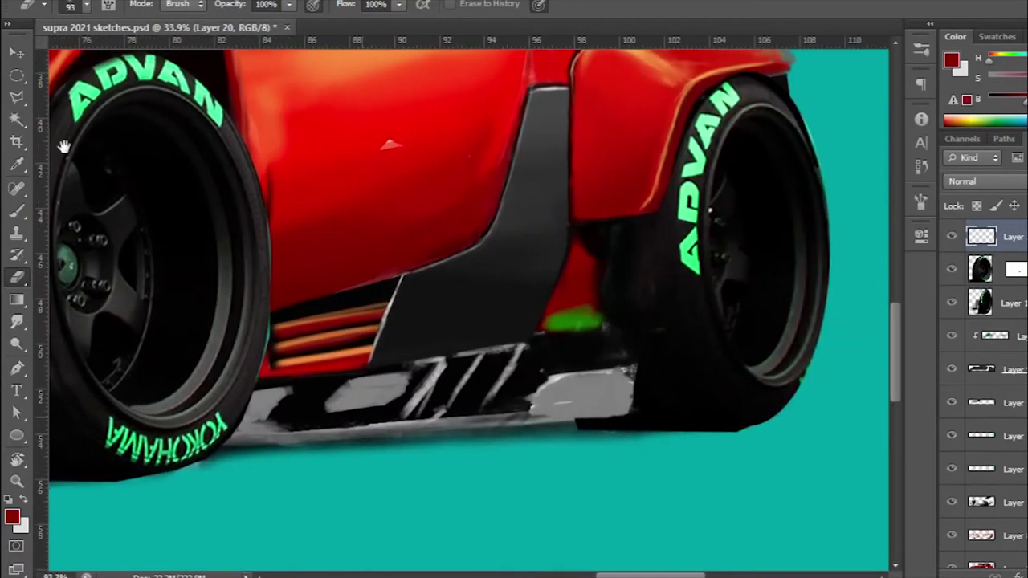
key("l")
left_click(220, 451)
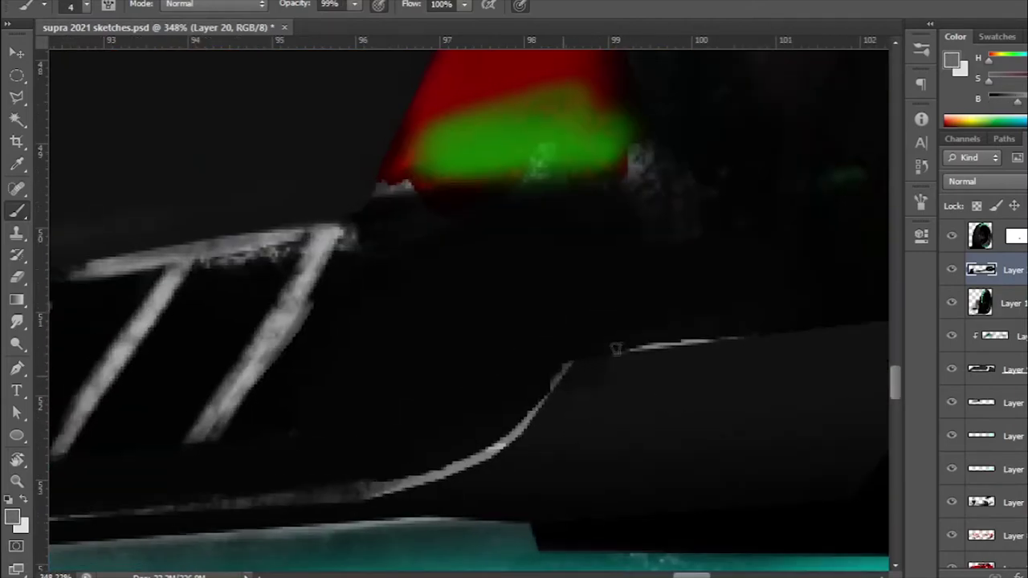
Step: Select a thin strip along the skirt's bottom edge and paint a light edge line into it
scroll(462, 386, "down", 3)
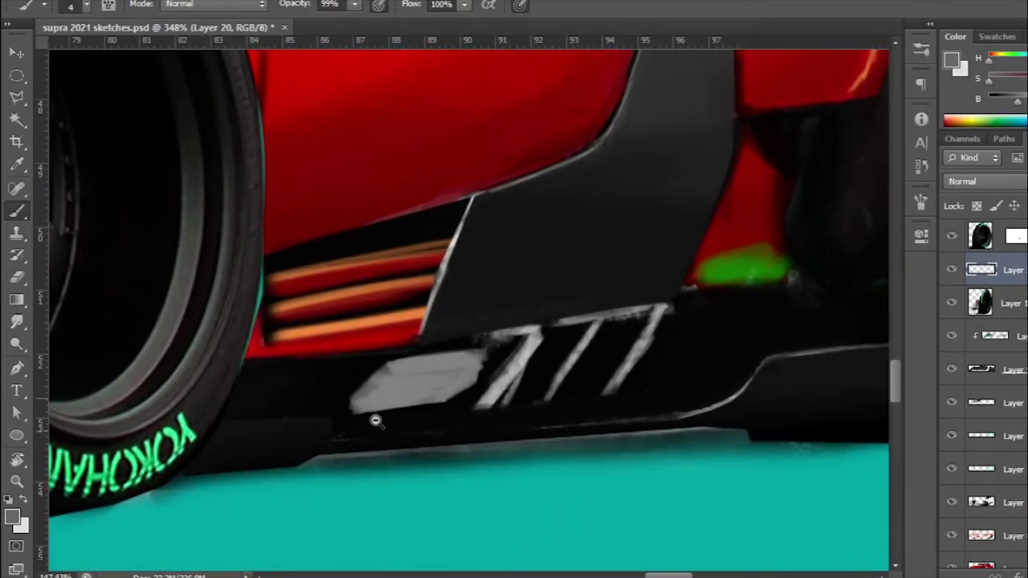
scroll(374, 420, "up", 2)
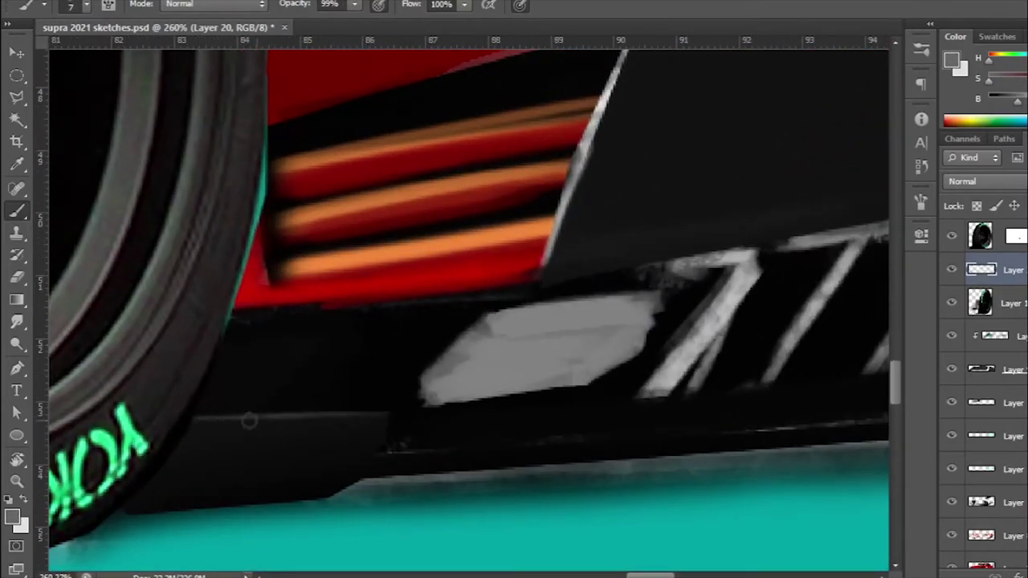
left_click_drag(450, 430, 261, 447)
key("l")
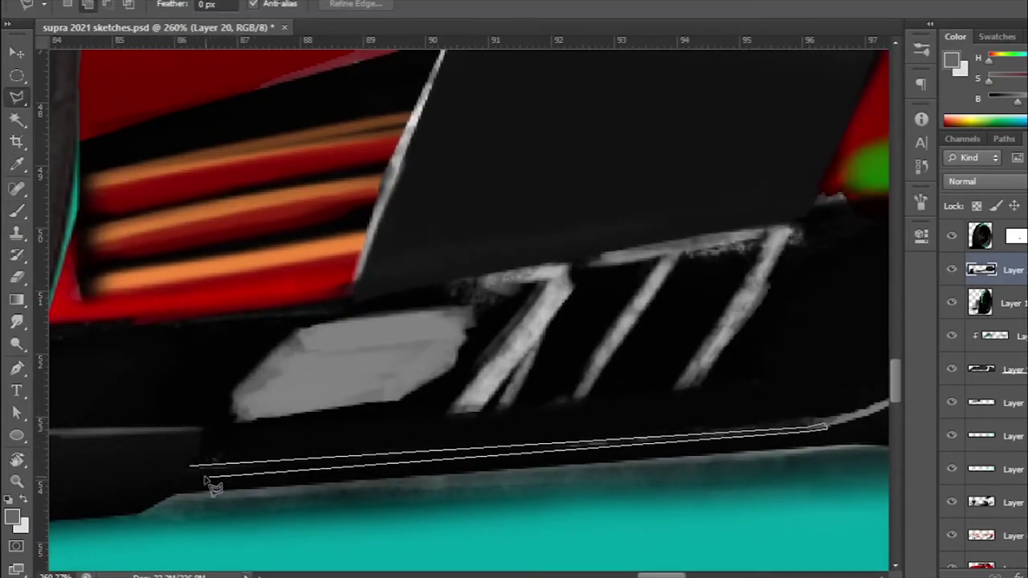
left_click(205, 481)
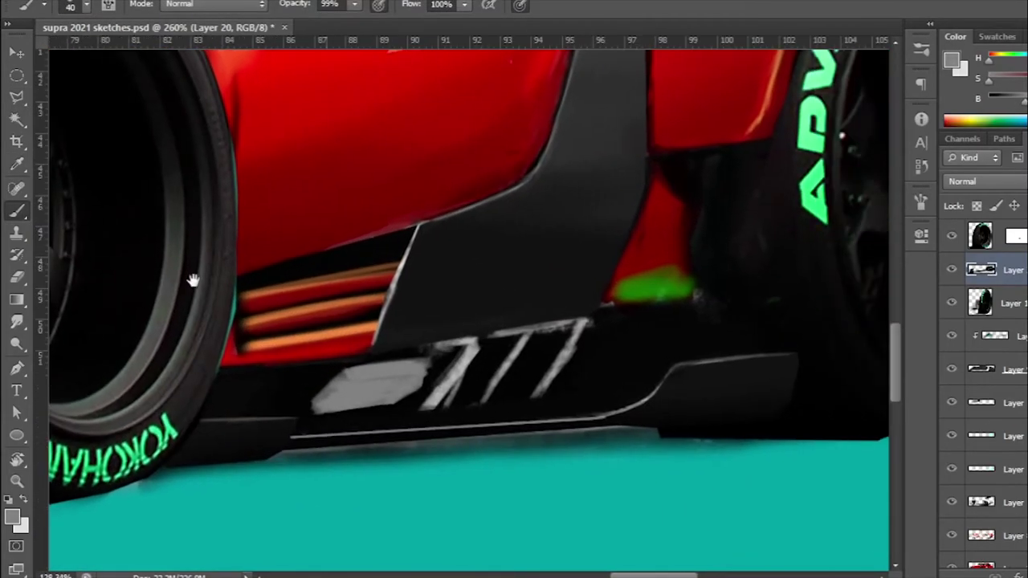
key("l")
left_click(167, 465)
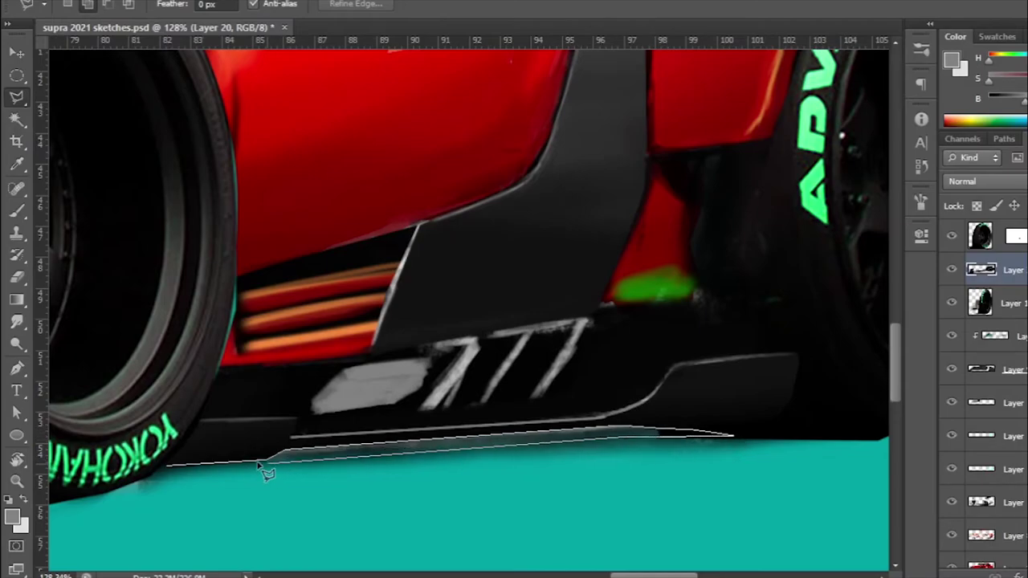
double_click(259, 466)
key("b")
left_click(523, 399, "alt")
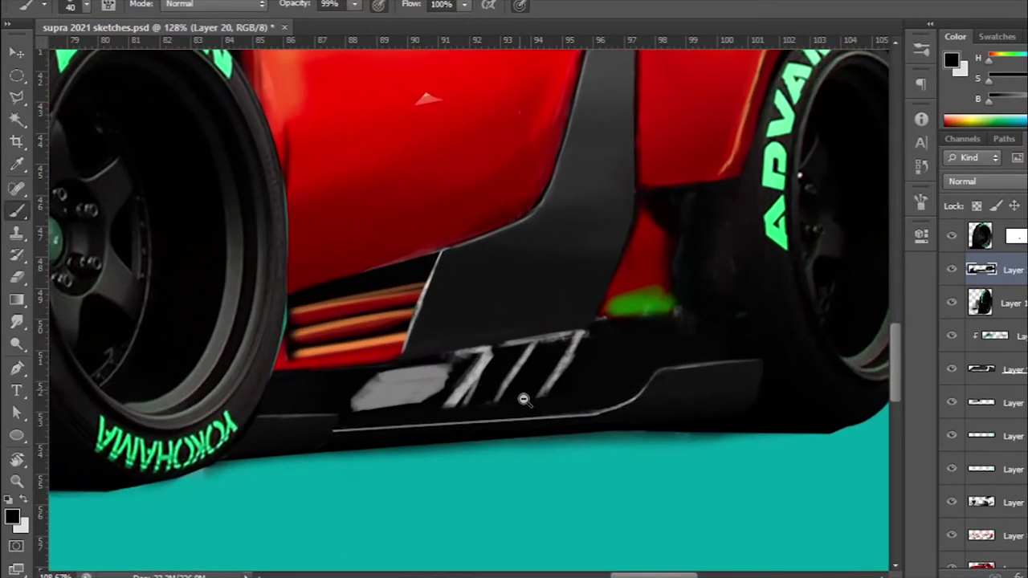
scroll(523, 399, "down", 2)
scroll(498, 386, "up", 3)
Step: Select a thin strip along the skirt's top edge and paint it grey
key("l")
left_click(225, 394)
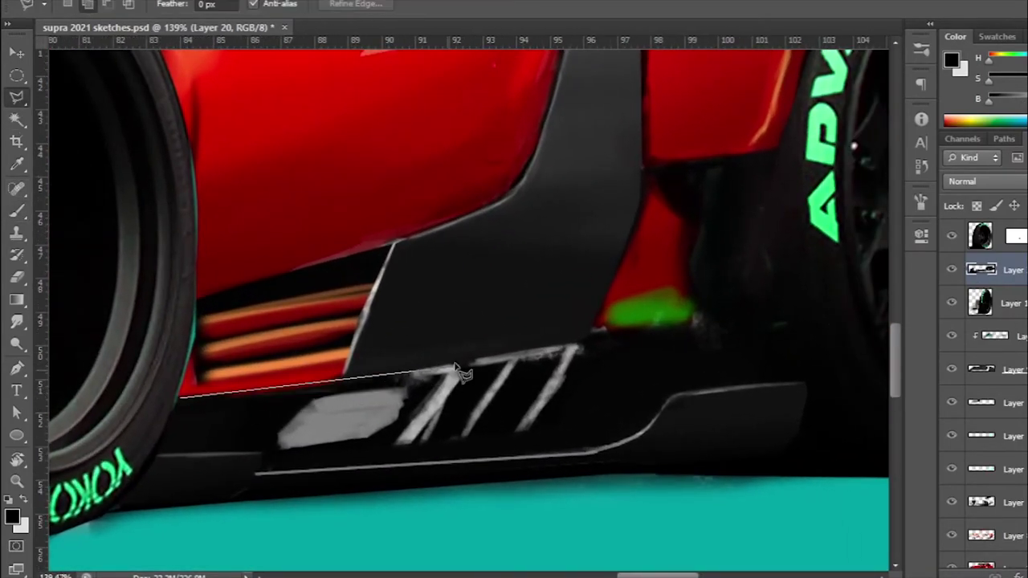
left_click(186, 412)
key("b")
left_click_drag(193, 398, 699, 337)
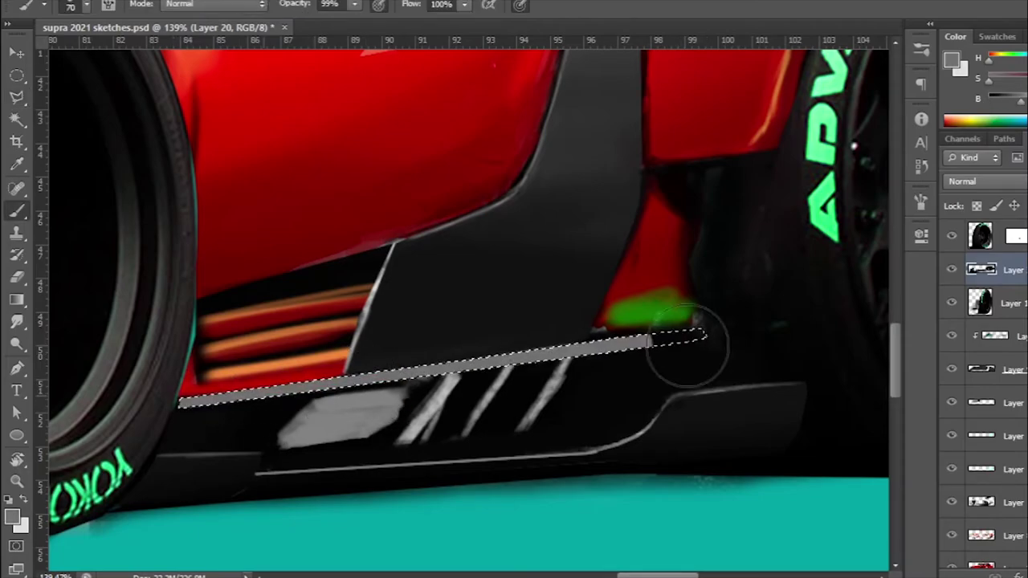
scroll(169, 398, "down", 3)
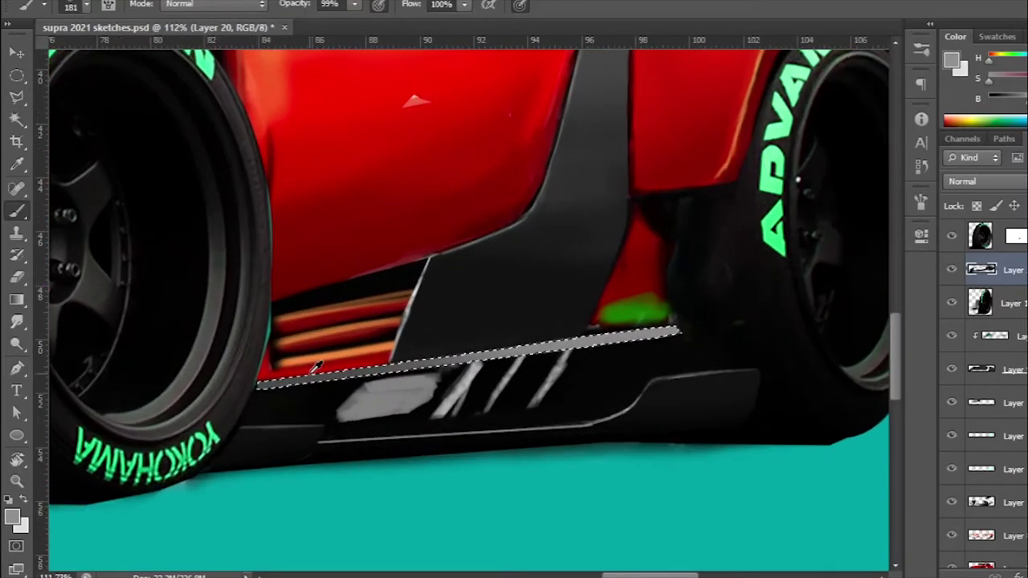
Step: Toggle the selection edges to check the grey strip, then deselect
key("ctrl+d")
scroll(418, 354, "up", 3)
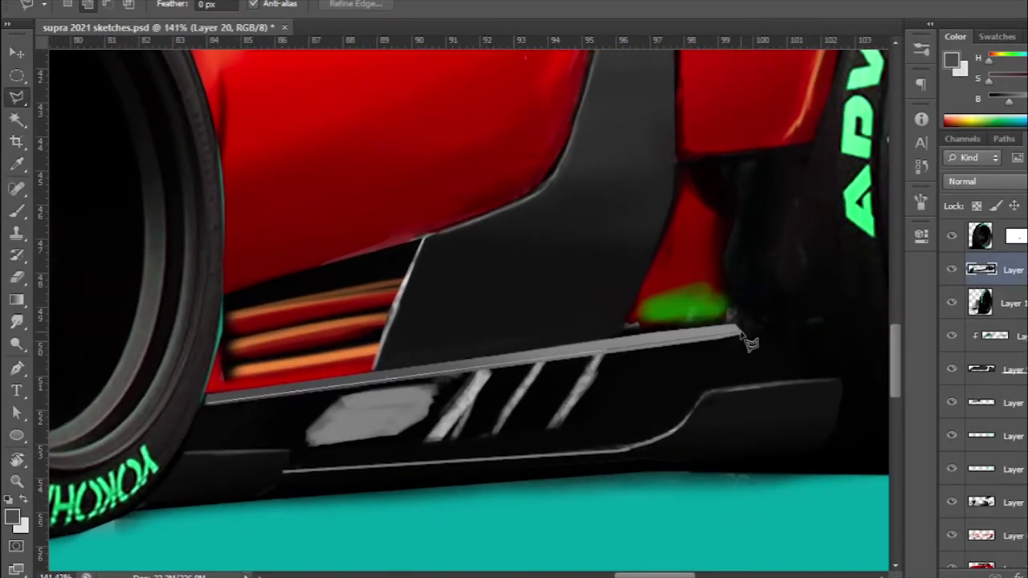
key("ctrl+shift+d")
scroll(466, 370, "down", 4)
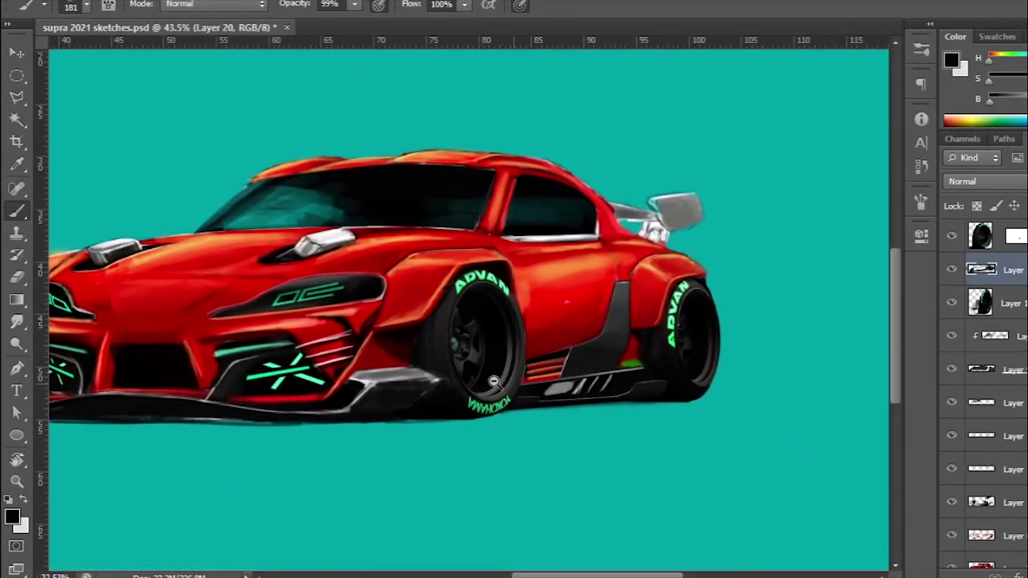
scroll(466, 338, "up", 4)
key("ctrl+d")
key("l")
scroll(562, 377, "up", 3)
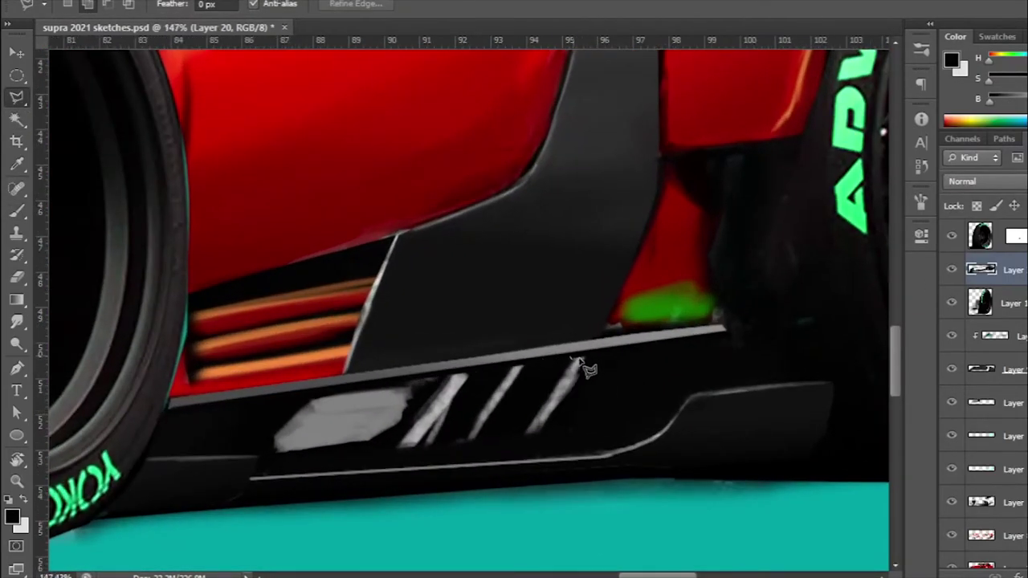
Step: Fill a slash shape on the skirt mint green, duplicate it and merge the three slashes
left_click(574, 368)
key("b")
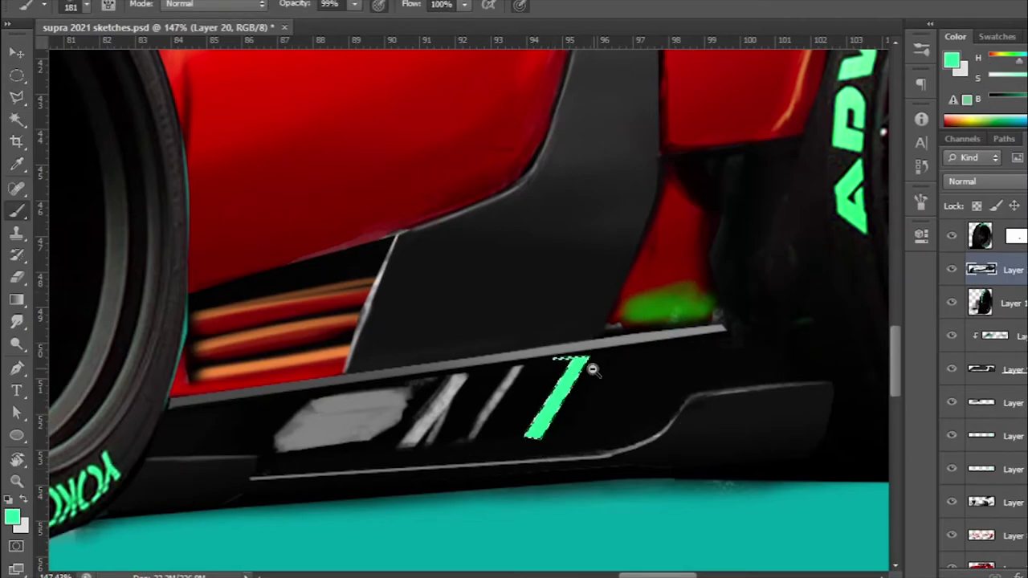
key("alt+BackSpace")
key("ctrl+d")
key("v")
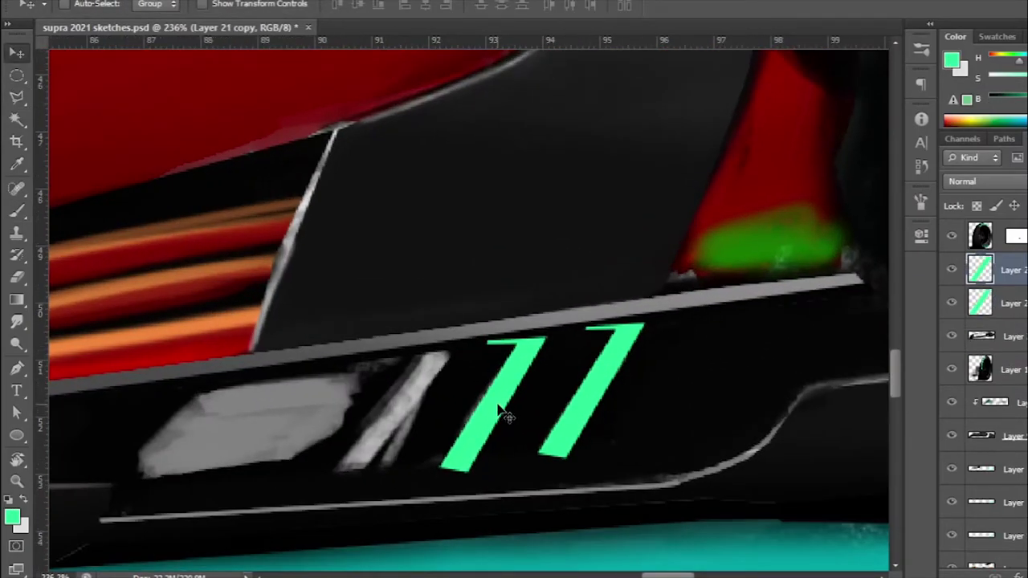
left_click_drag(501, 409, 420, 402)
scroll(309, 393, "down", 5)
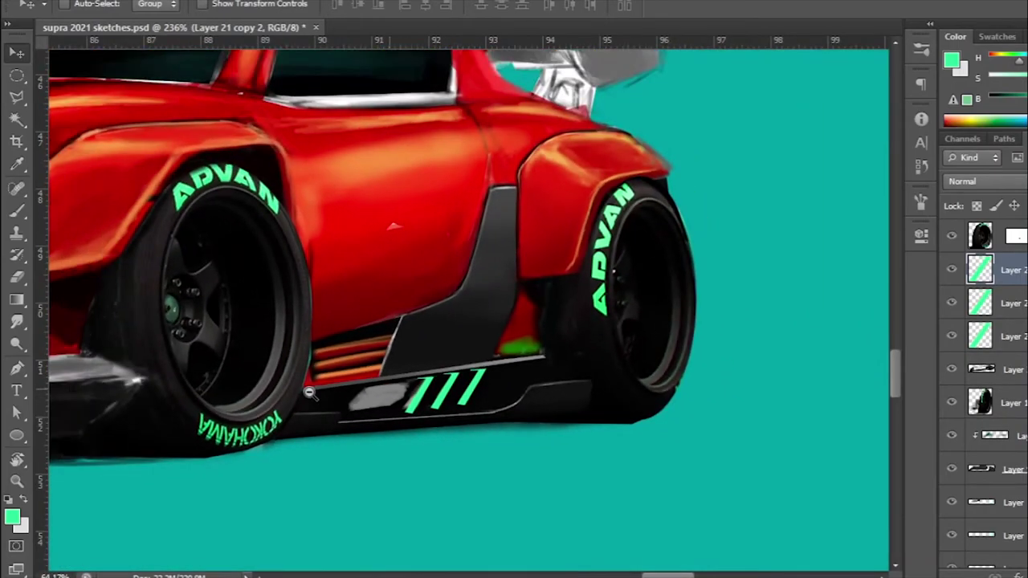
key("ctrl+e")
key("ctrl+e")
Step: Paint black over the old grey slash marks on the side skirt layer
left_click(985, 303)
key("b")
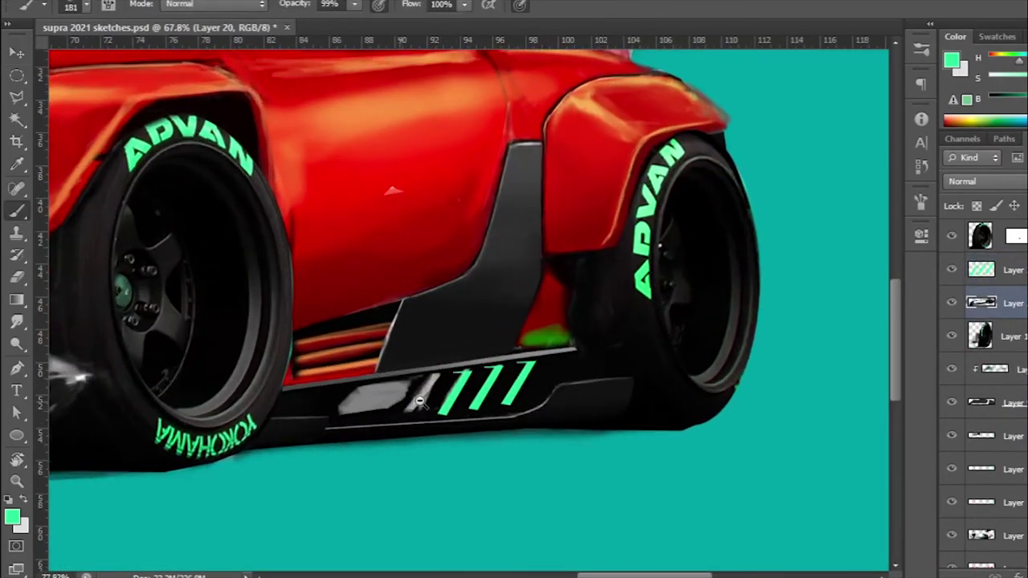
scroll(388, 401, "up", 3)
left_click(299, 392, "alt")
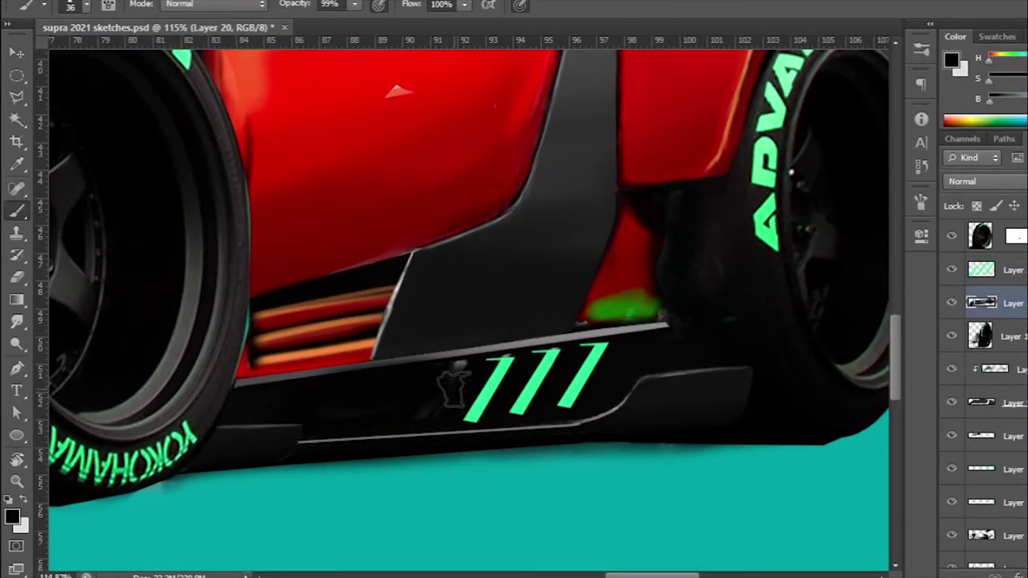
left_click_drag(249, 379, 570, 361)
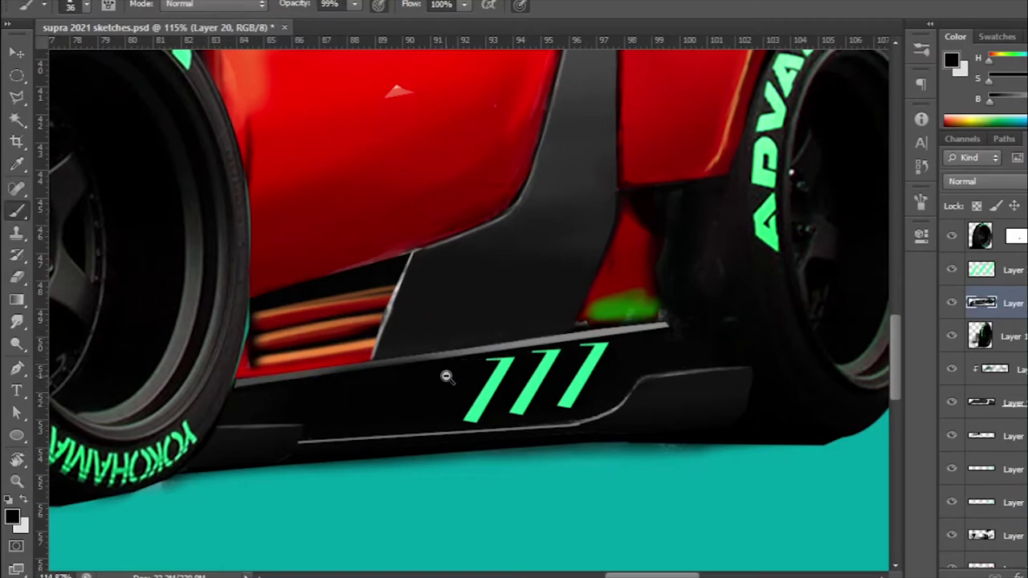
scroll(447, 376, "down", 5)
Step: Outline a slanted panel on the skirt ahead of the stripes and paint it dark grey
key("l")
scroll(446, 377, "down", 1)
scroll(522, 378, "up", 5)
key("alt+bracketright")
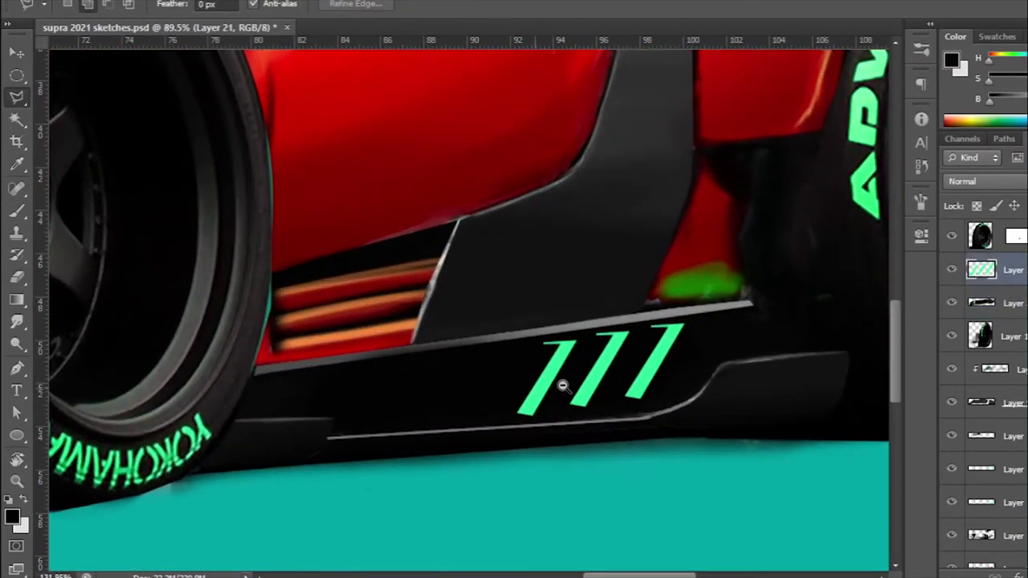
scroll(563, 386, "up", 2)
double_click(471, 351)
key("b")
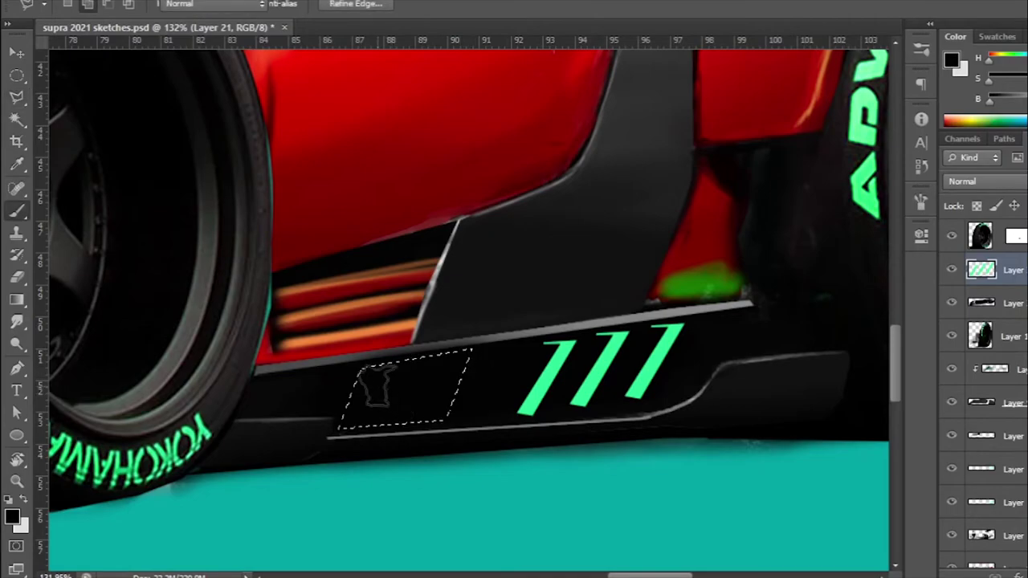
left_click_drag(378, 394, 408, 379)
key("ctrl+d")
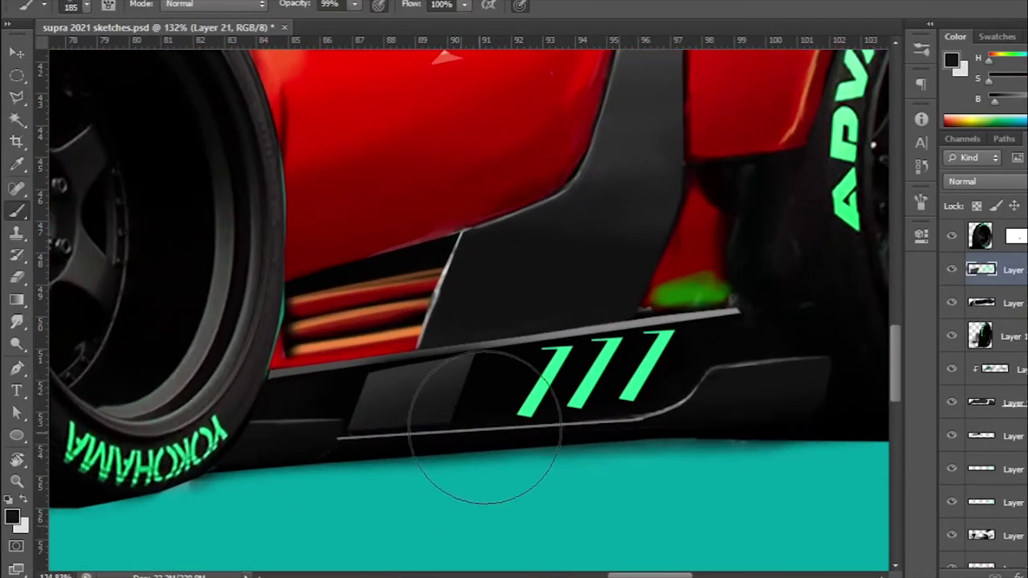
key("bracketleft")
key("bracketleft")
key("bracketleft")
key("x")
scroll(328, 360, "up", 3)
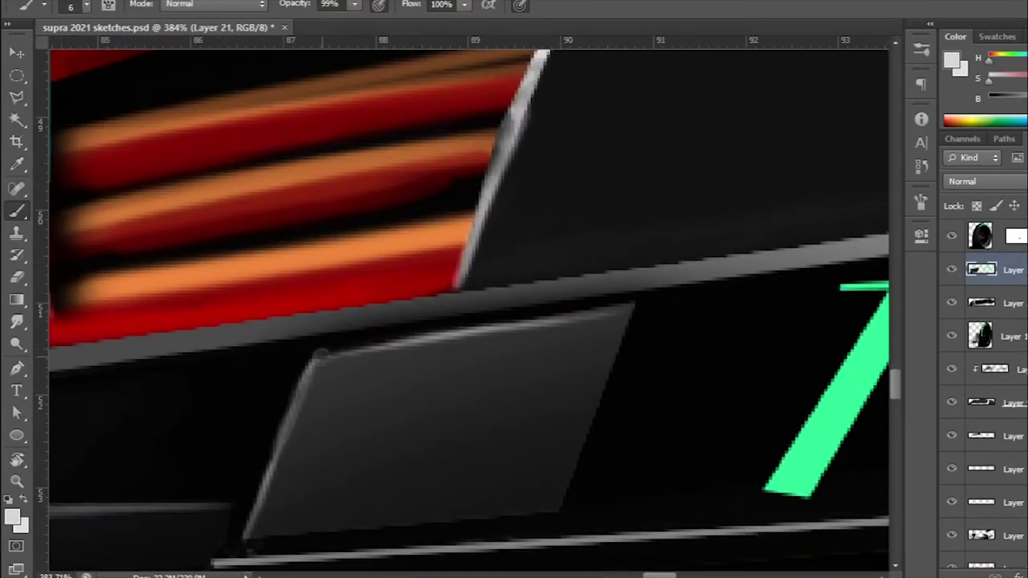
Step: Paint a highlight along the top edge of the skirt panel
left_click_drag(321, 356, 448, 338)
scroll(448, 337, "down", 4)
scroll(422, 440, "up", 1)
scroll(422, 441, "up", 2)
Step: Outline a small slat shape ahead of the skirt and paint it black
key("l")
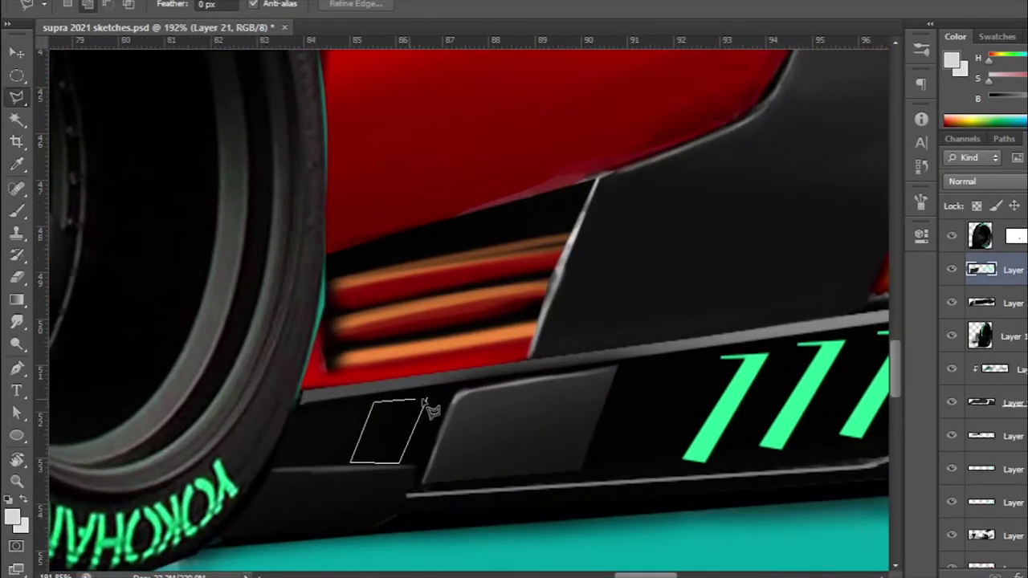
left_click(424, 401)
key("b")
key("x")
left_click_drag(406, 399, 424, 466)
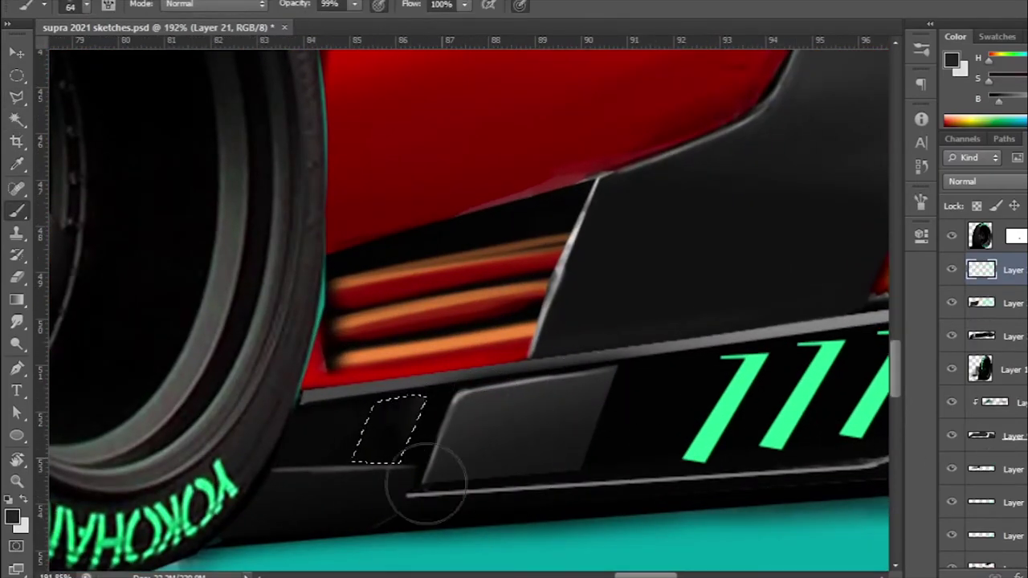
key("ctrl+j")
Step: Duplicate the slat into a row, merge the copies and resize them to fit the skirt
key("v")
left_click_drag(365, 448, 342, 443, "alt")
left_click_drag(354, 434, 383, 423, "alt")
key("ctrl+e")
key("ctrl+e")
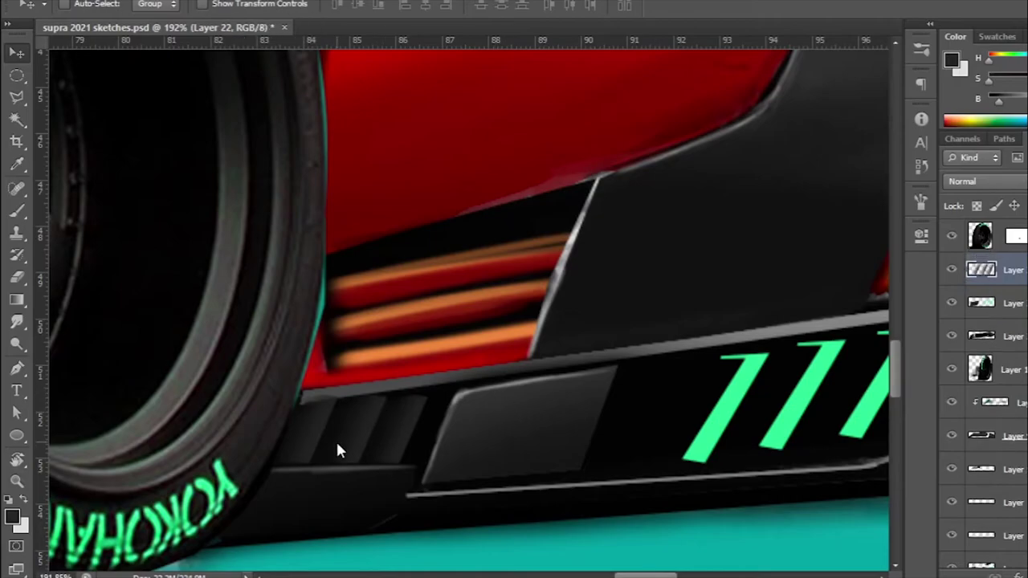
key("ctrl+t")
key("Return")
scroll(391, 460, "up", 2)
Step: On a new layer above the stripes layer, fill a black plate behind the three stripes
key("b")
scroll(391, 465, "down", 4)
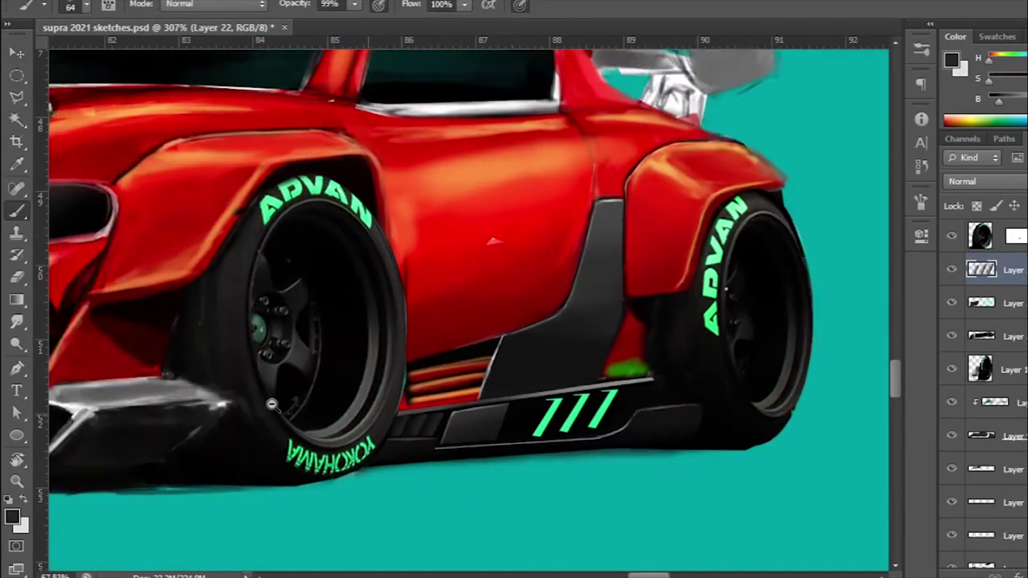
scroll(391, 465, "down", 3)
scroll(595, 422, "up", 4)
left_click(982, 302)
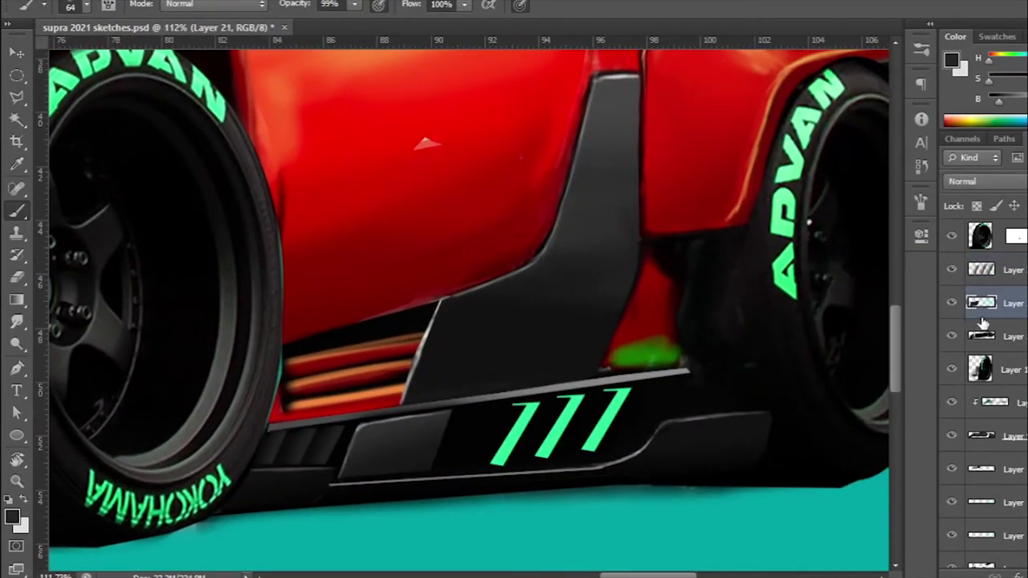
scroll(483, 321, "down", 3)
scroll(278, 265, "up", 5)
key("l")
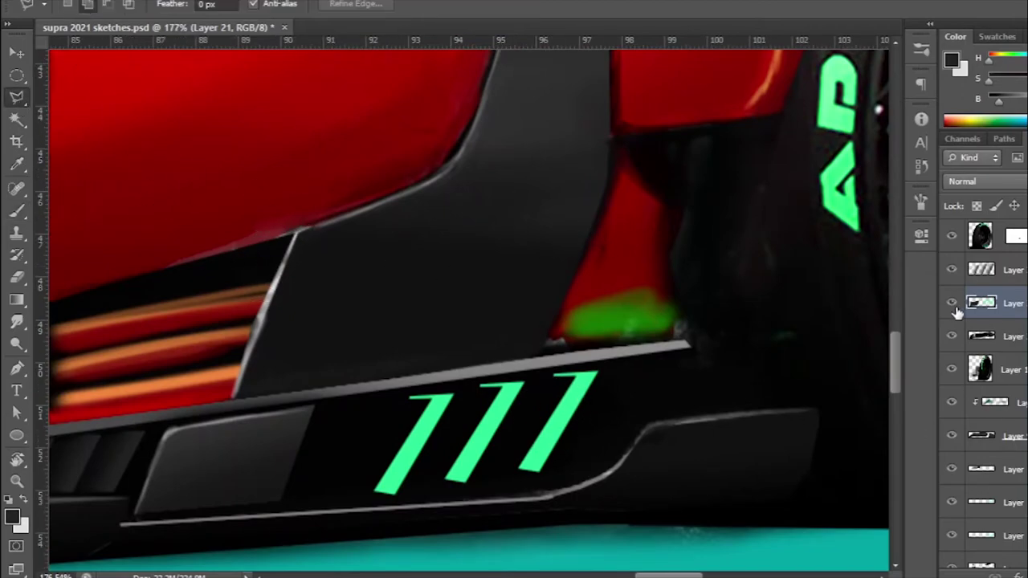
key("ctrl+shift+alt+n")
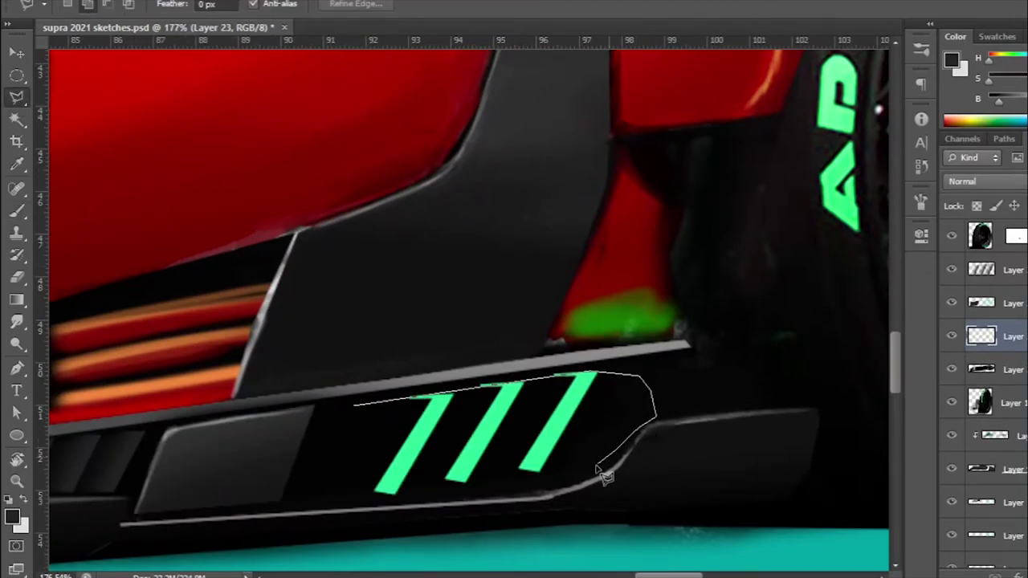
scroll(449, 426, "down", 3)
key("alt+BackSpace")
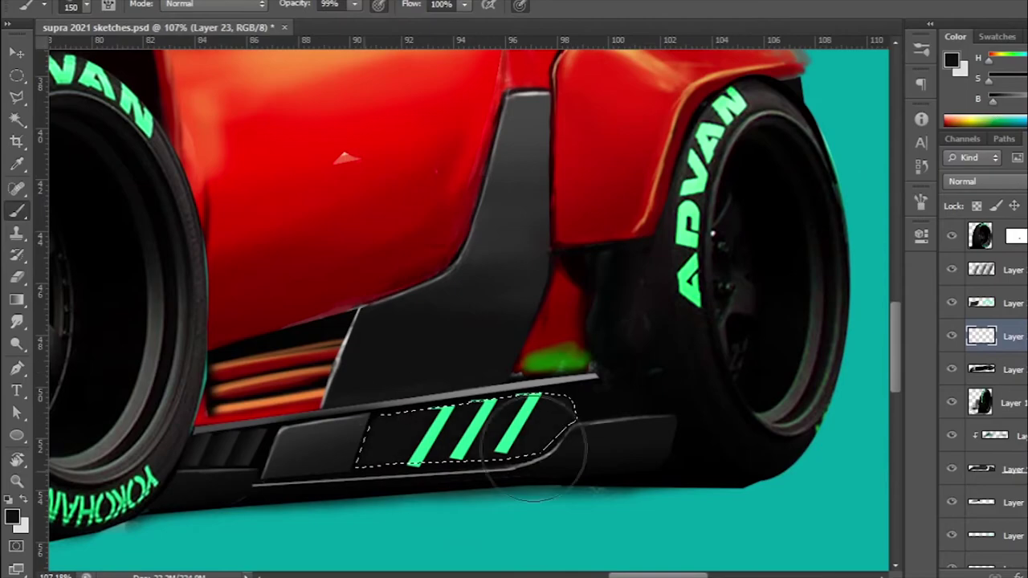
Step: Undo stray plate strokes, deselect the plate and enlarge the brush
key("b")
scroll(436, 426, "up", 3)
key("x")
key("ctrl+z")
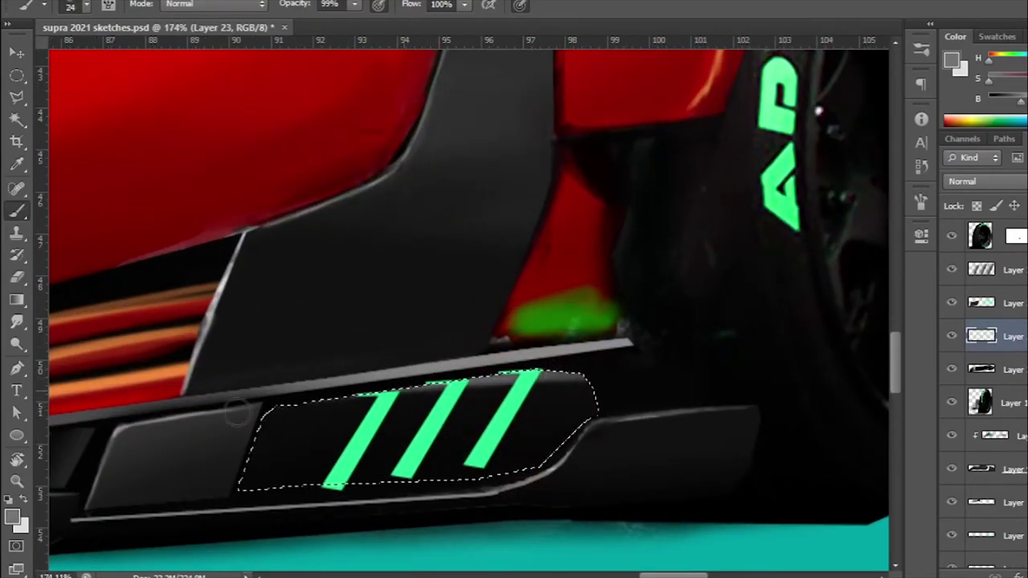
scroll(530, 388, "down", 2)
key("ctrl+z")
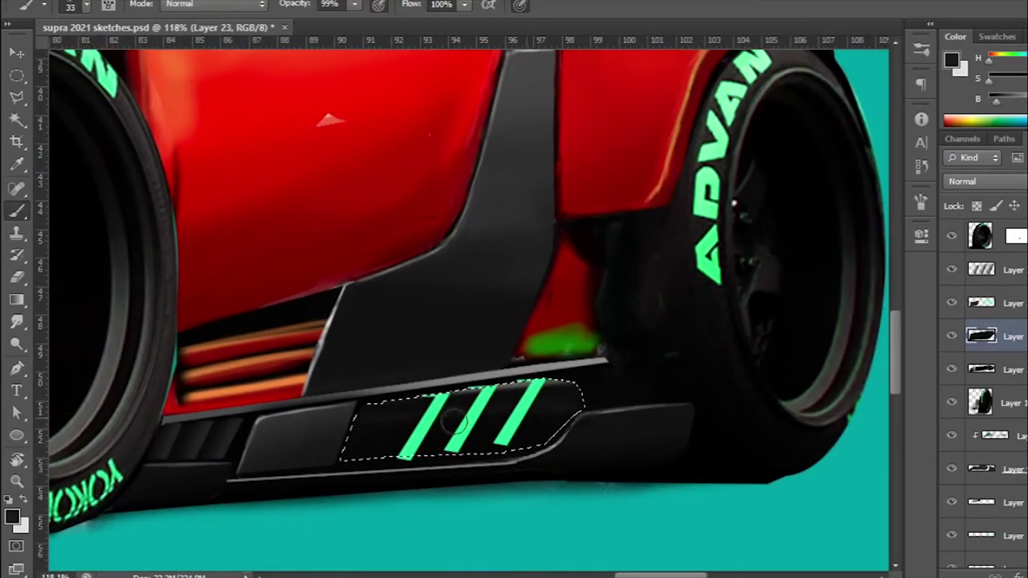
key("ctrl+d")
scroll(343, 313, "down", 1)
key("bracketright")
key("bracketright")
key("bracketright")
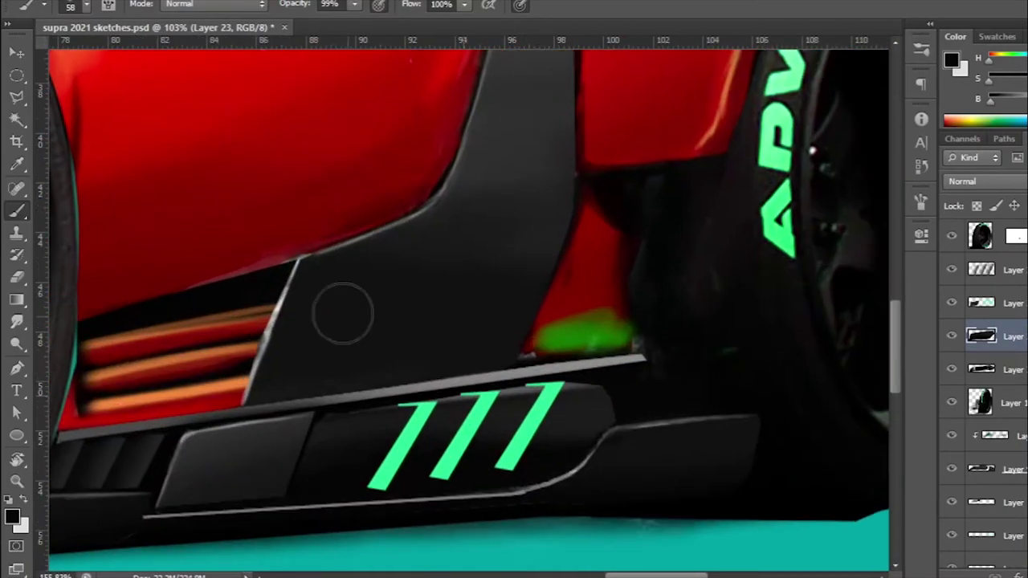
key("l")
scroll(406, 414, "up", 2)
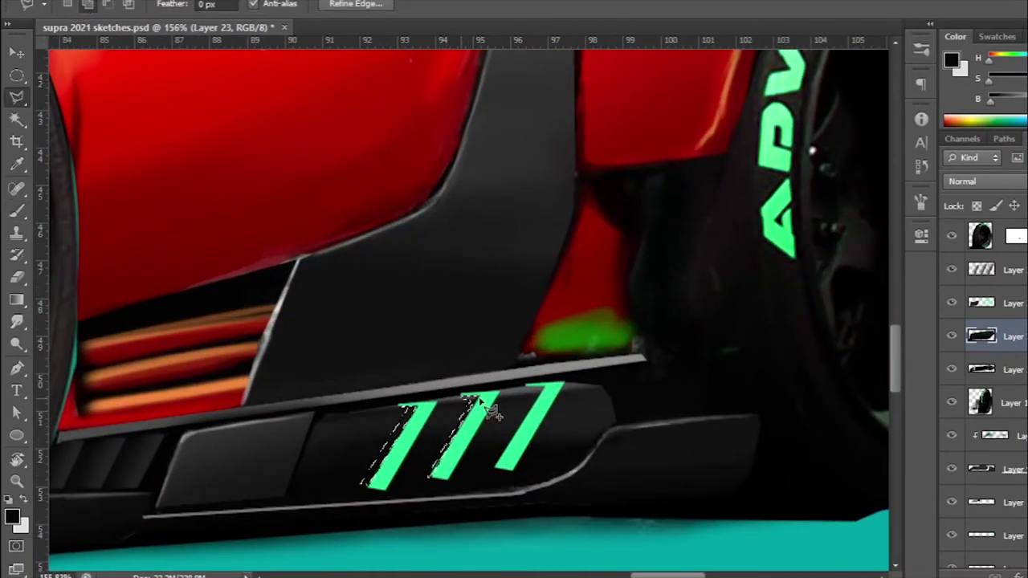
key("b")
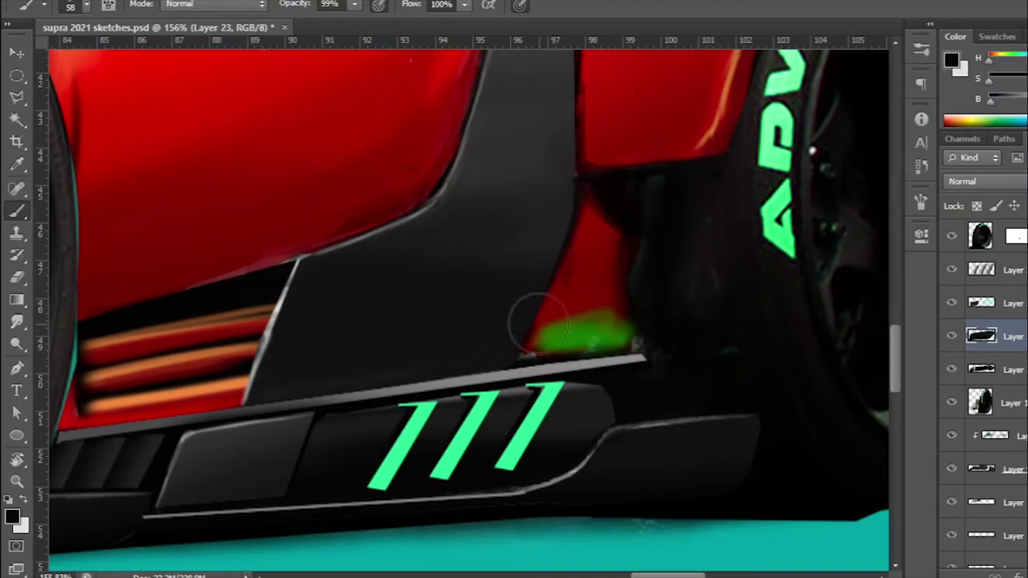
scroll(538, 325, "down", 2)
Step: Magic Wand the three mint stripes and brush darker green shading toward their bottoms
key("w")
key("alt+bracketright")
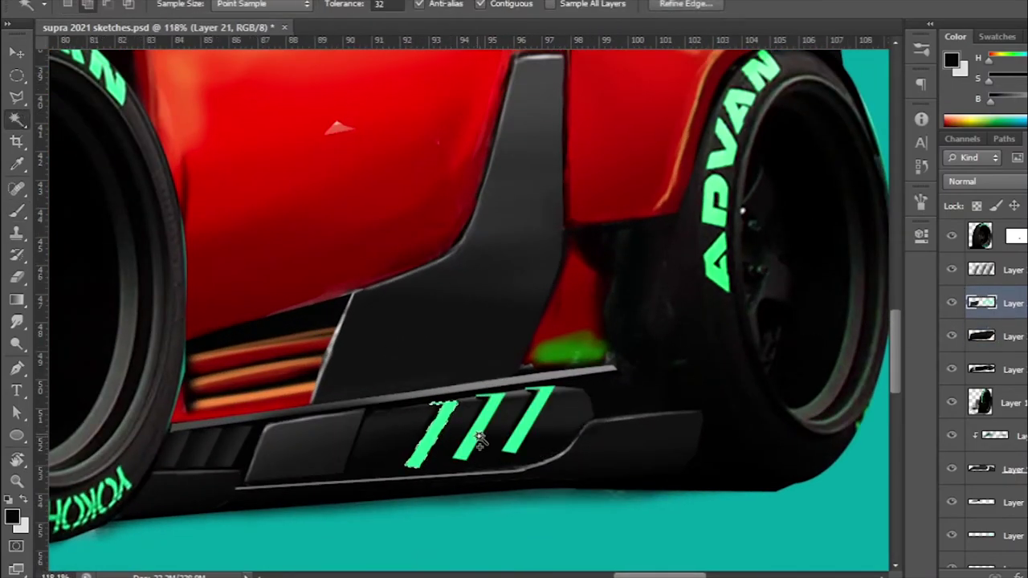
key("b")
scroll(599, 410, "down", 1)
scroll(367, 528, "up", 1)
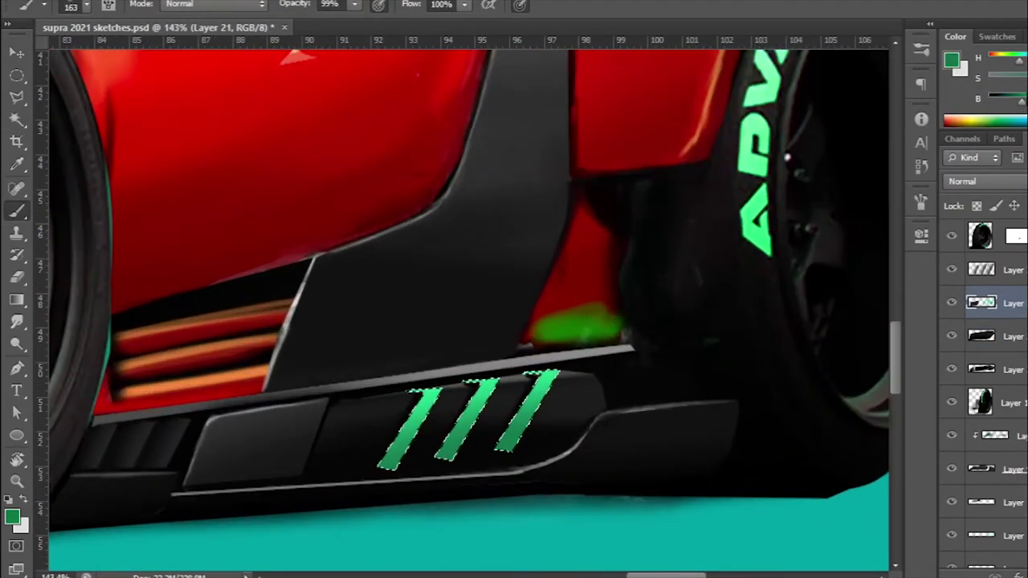
scroll(398, 466, "down", 3)
scroll(399, 466, "up", 2)
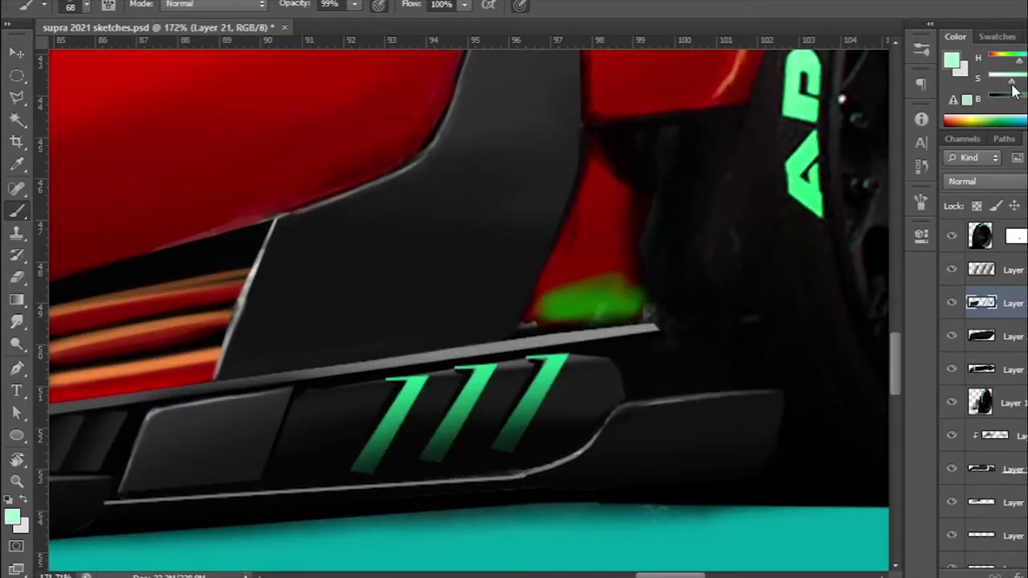
scroll(411, 386, "up", 2)
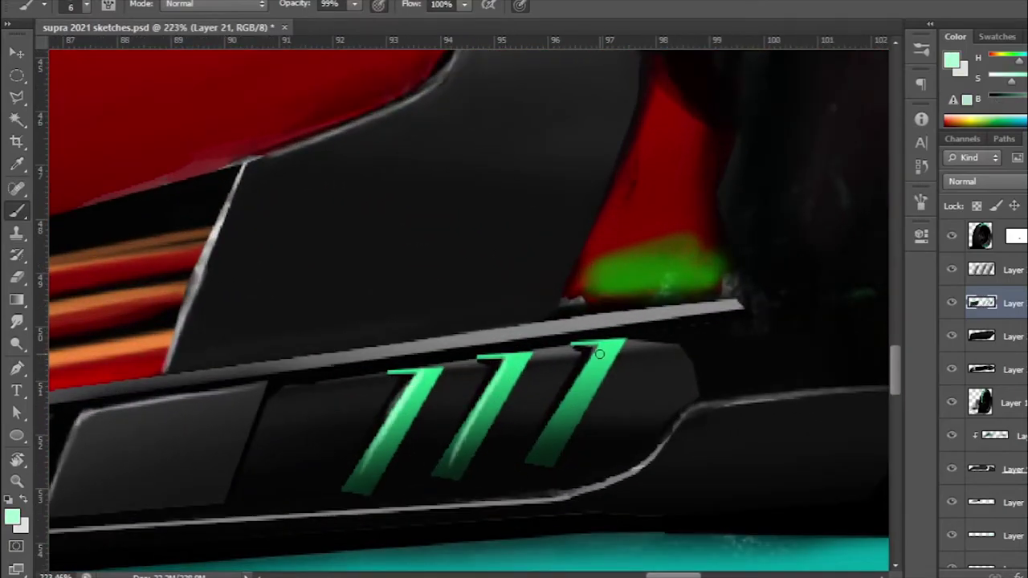
scroll(507, 356, "down", 1)
scroll(507, 356, "down", 3)
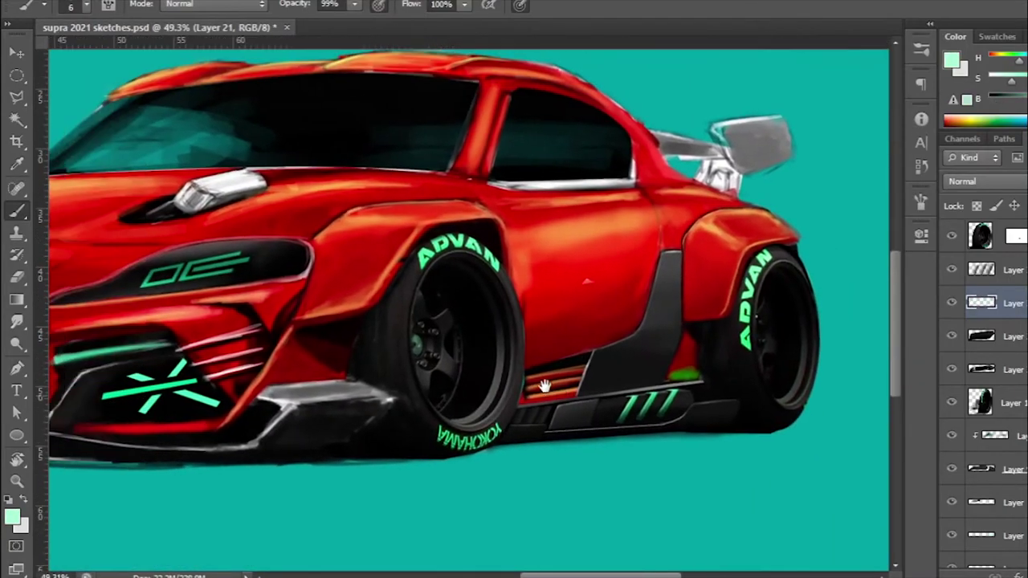
scroll(643, 378, "down", 2)
scroll(739, 401, "up", 1)
scroll(739, 402, "up", 5)
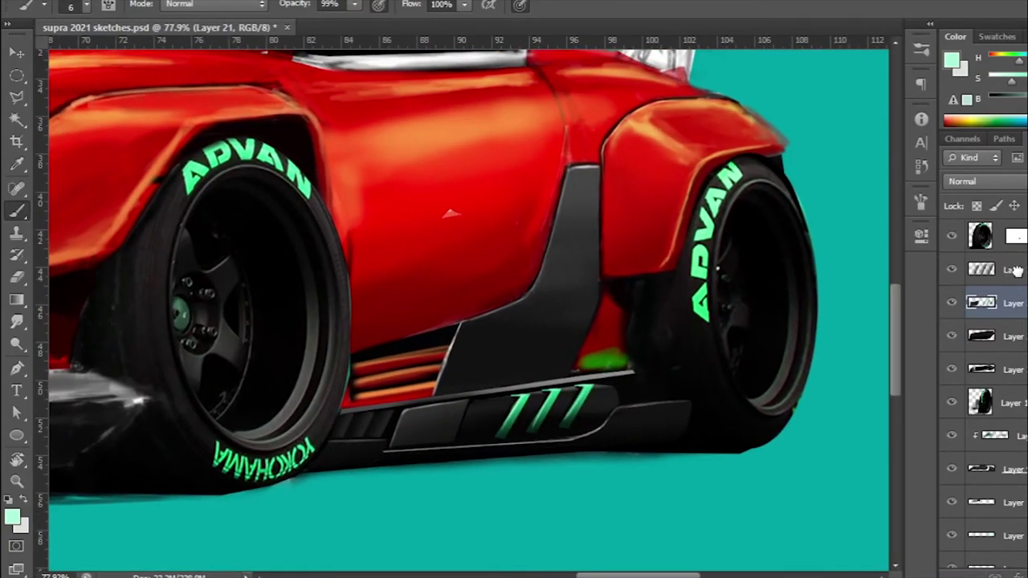
scroll(1017, 272, "down", 3)
Step: Erase the green glow patch on Layer 19 behind the side intake
left_click(996, 303)
key("e")
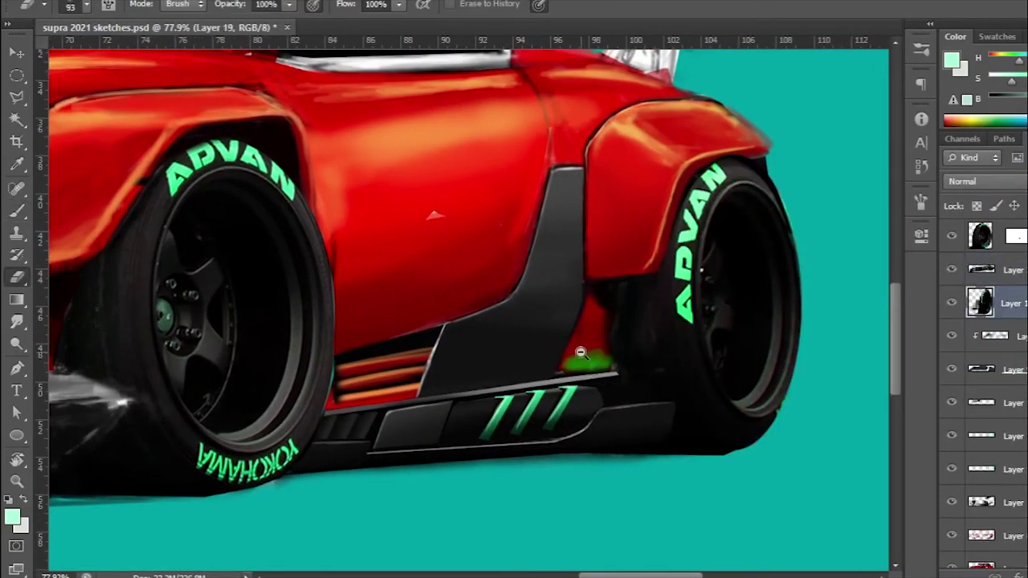
scroll(581, 353, "up", 3)
key("b")
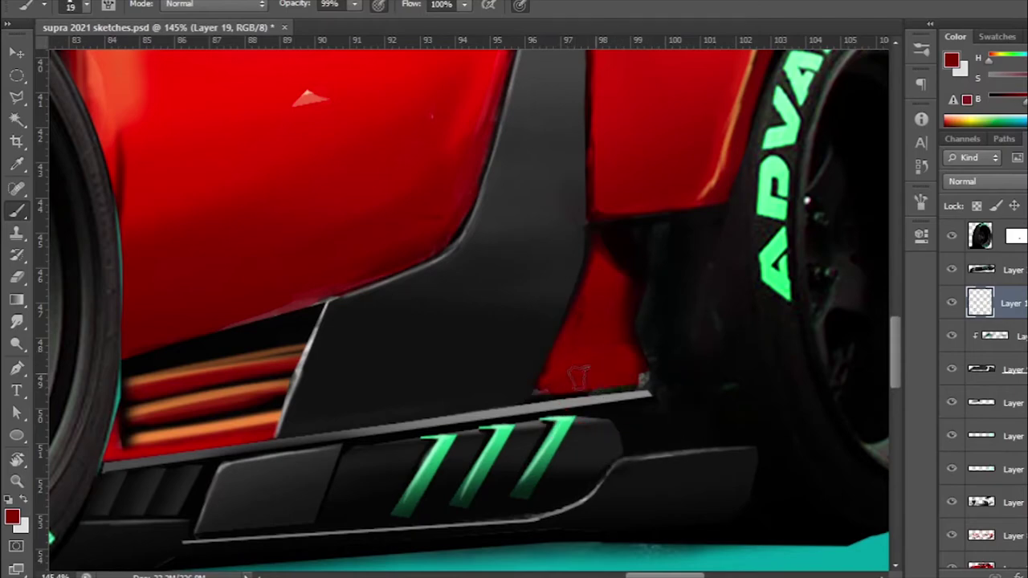
Step: Repaint the corner with sampled body red and black
left_click(717, 172, "alt")
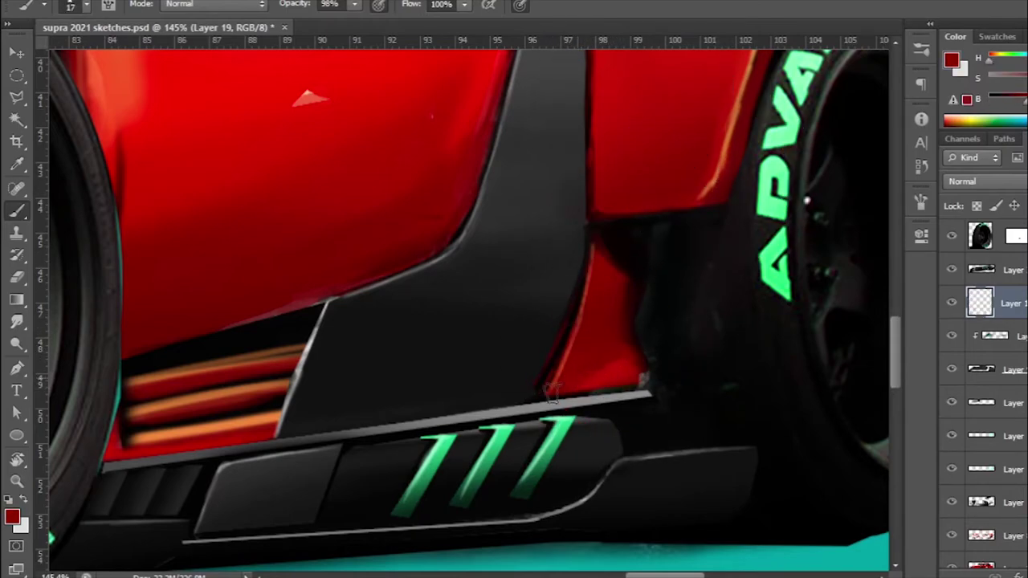
scroll(553, 391, "down", 3)
scroll(610, 375, "up", 2)
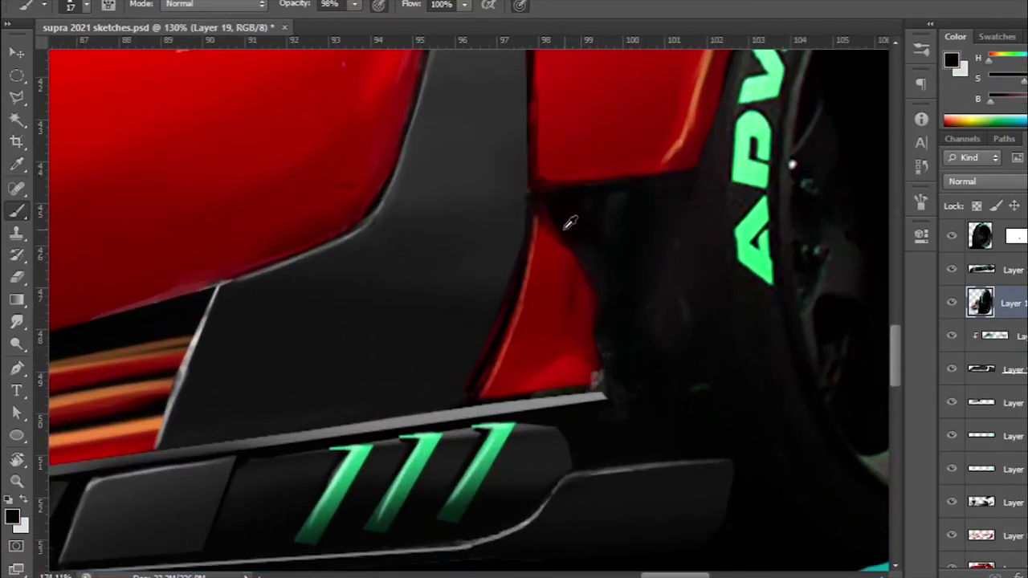
scroll(600, 312, "down", 5)
scroll(613, 470, "up", 6)
left_click(613, 469, "alt")
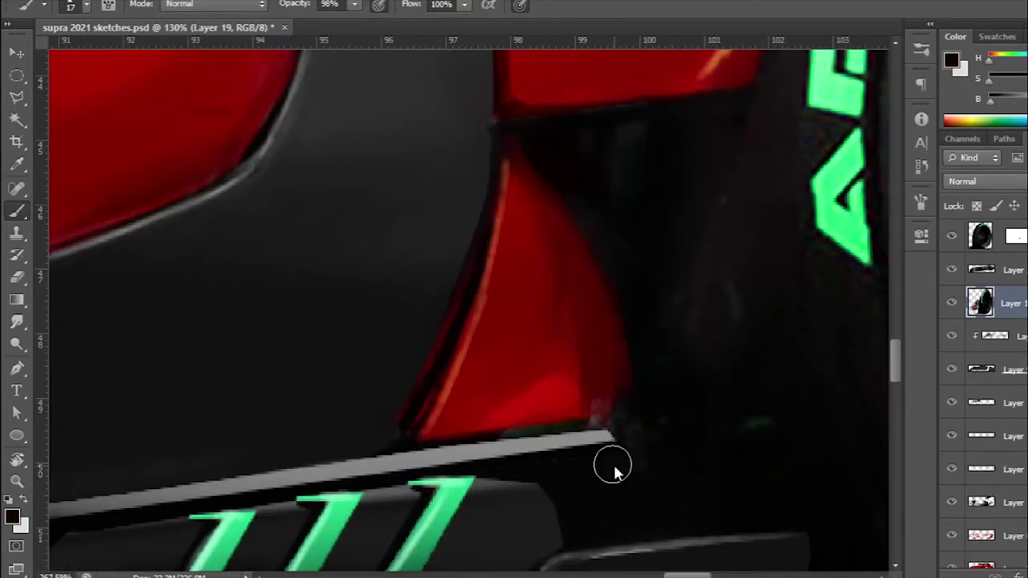
scroll(649, 438, "down", 8)
scroll(458, 276, "down", 3)
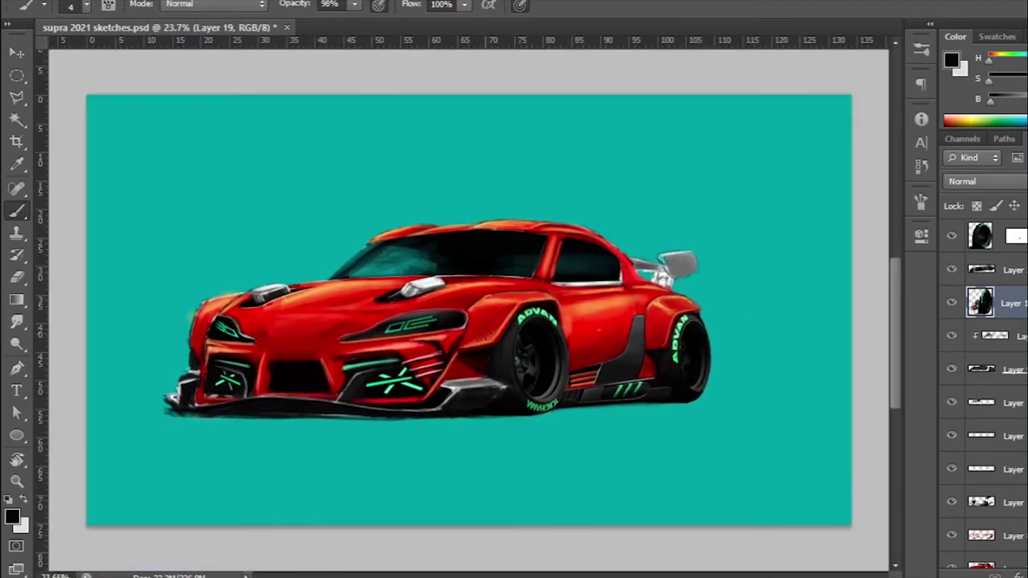
scroll(599, 378, "up", 6)
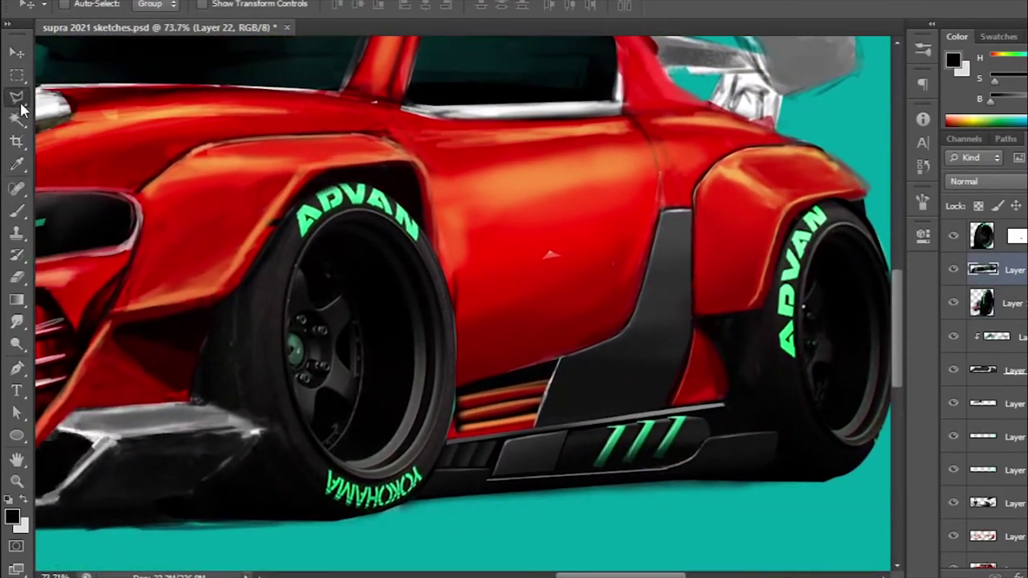
Step: Clear the orange streaks in the vent area behind the front wheel to black
key("l")
left_click(421, 363)
key("Delete")
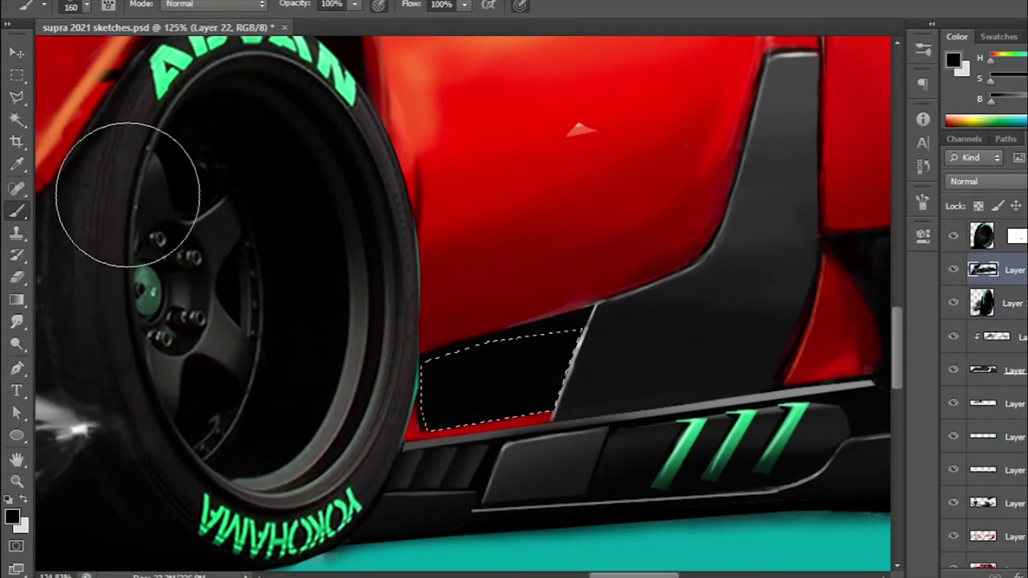
key("l")
key("ctrl+d")
Step: Outline a thin strip above the vent and paint it red
double_click(575, 357)
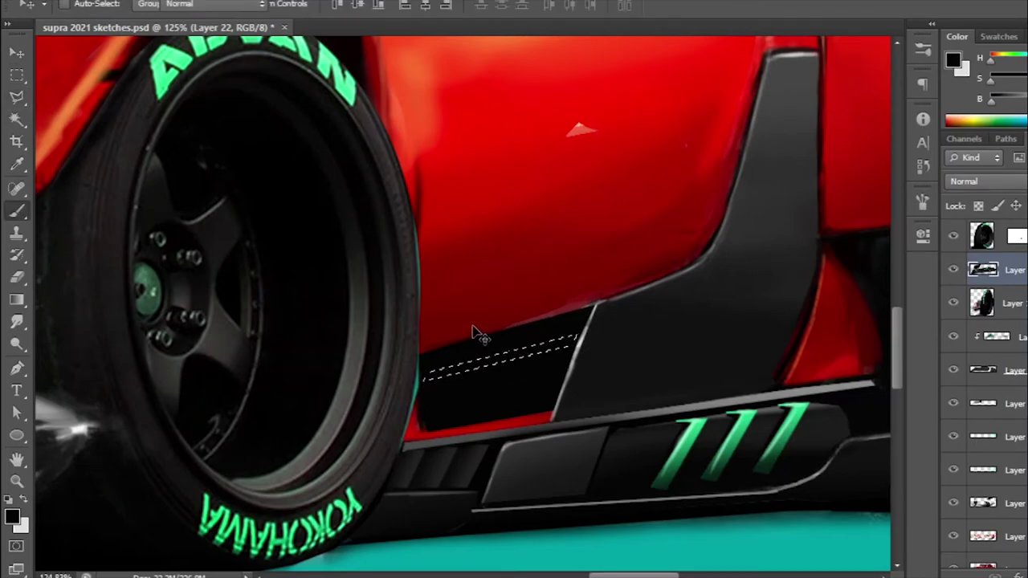
key("b")
left_click_drag(450, 369, 592, 339)
scroll(501, 378, "up", 3)
scroll(554, 402, "down", 3)
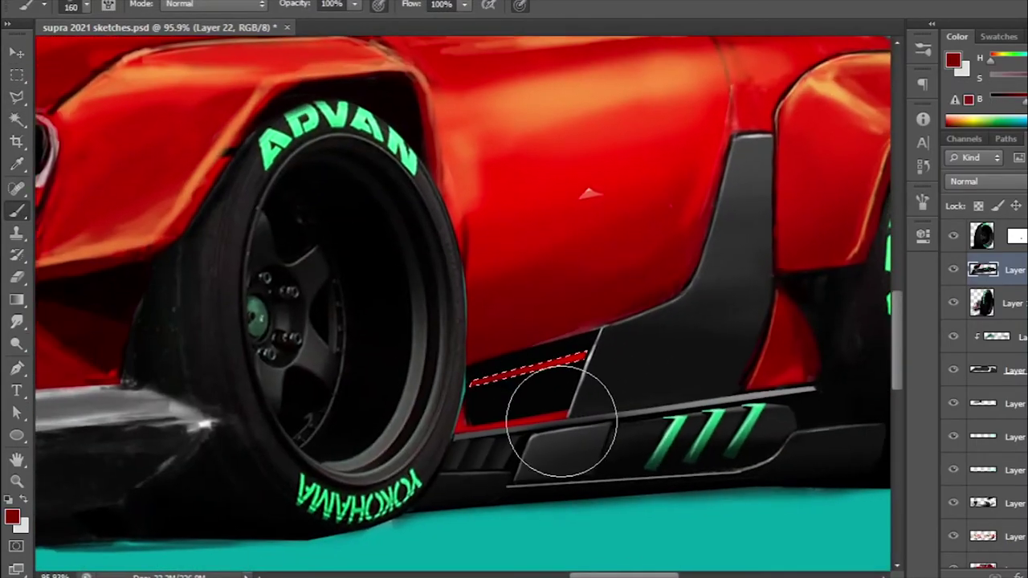
scroll(601, 409, "up", 4)
Step: Polygonal Lasso the red stripe and fill it orange
key("l")
left_click(269, 320)
left_click(695, 217)
left_click(689, 233)
double_click(248, 343)
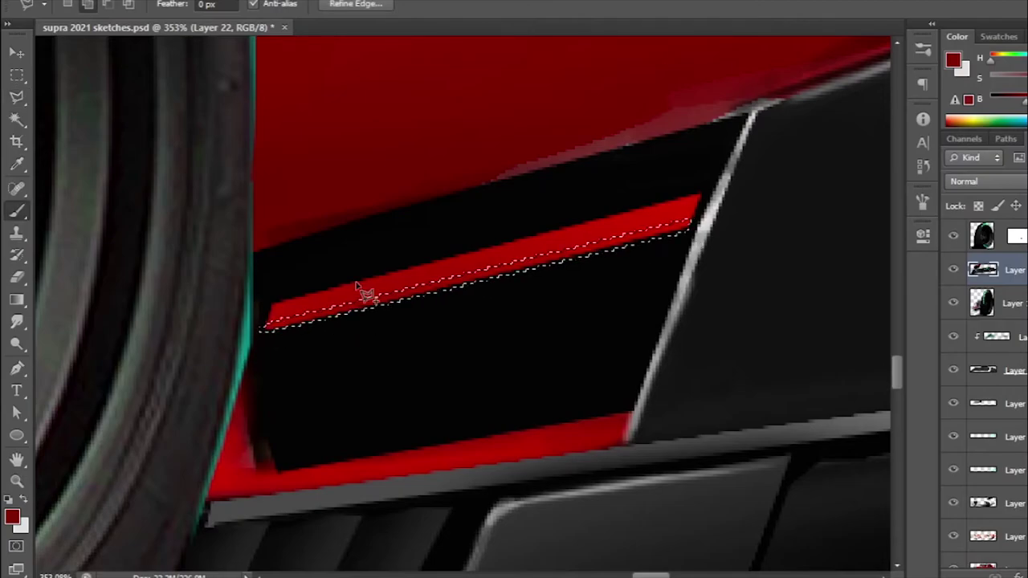
scroll(433, 294, "down", 2)
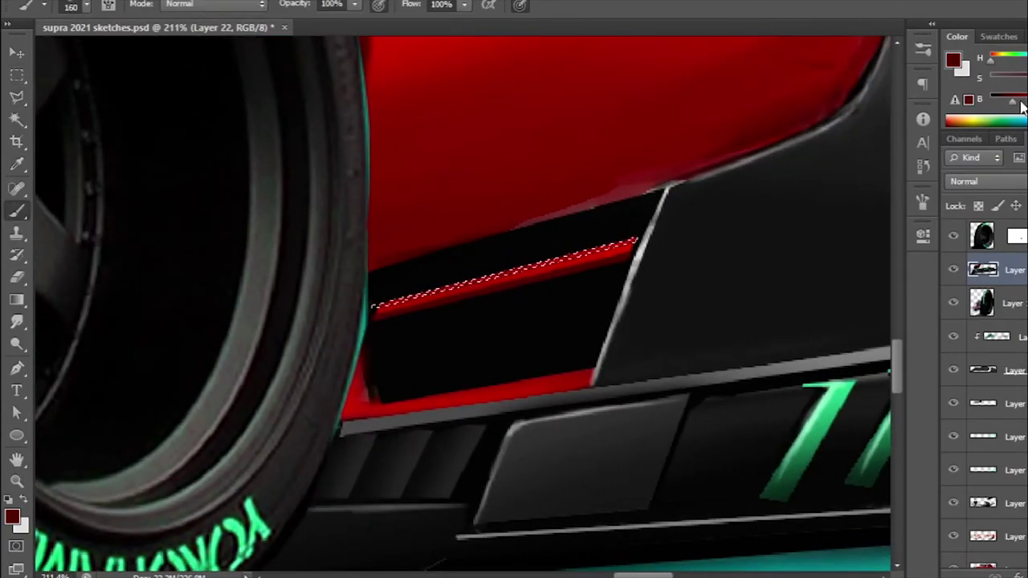
scroll(373, 315, "down", 4)
key("alt+BackSpace")
scroll(337, 386, "up", 5)
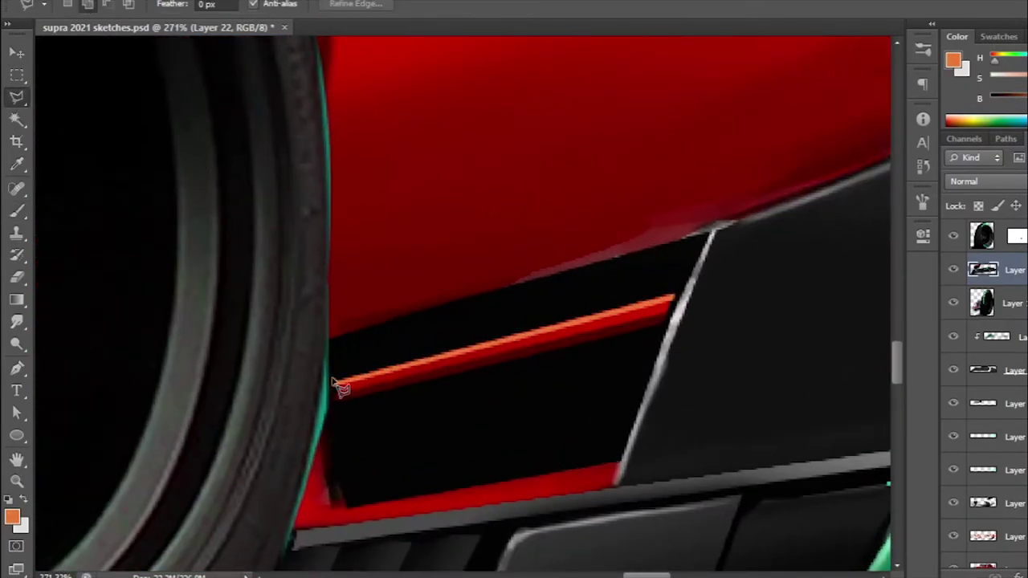
Step: Try a downward copy of the stripe, cancel it, and reselect the orange stripe
double_click(687, 296)
left_click_drag(514, 346, 505, 394)
key("ctrl+t")
key("Escape")
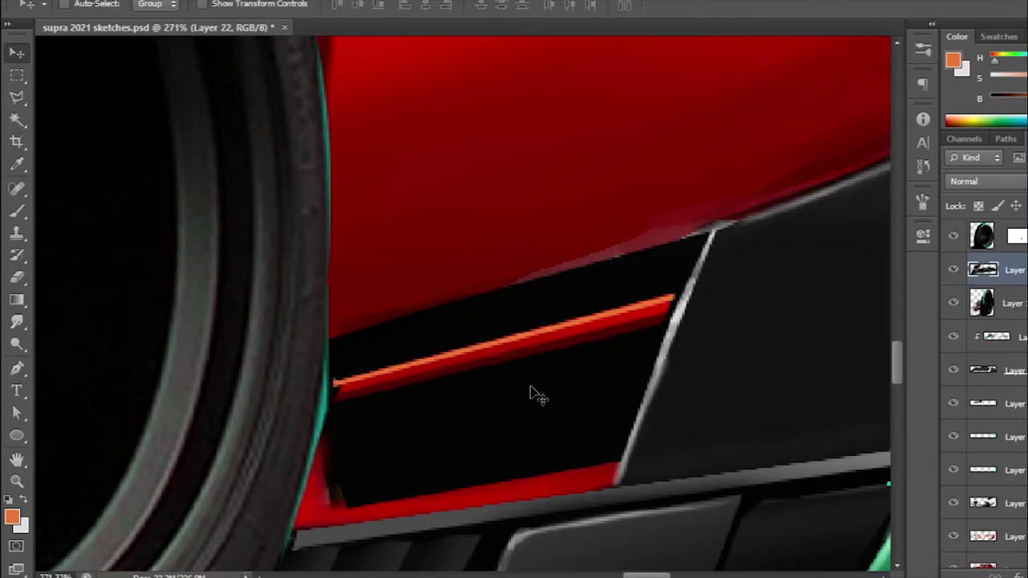
key("l")
left_click(340, 387)
left_click(672, 296)
left_click(673, 317)
left_click(340, 390)
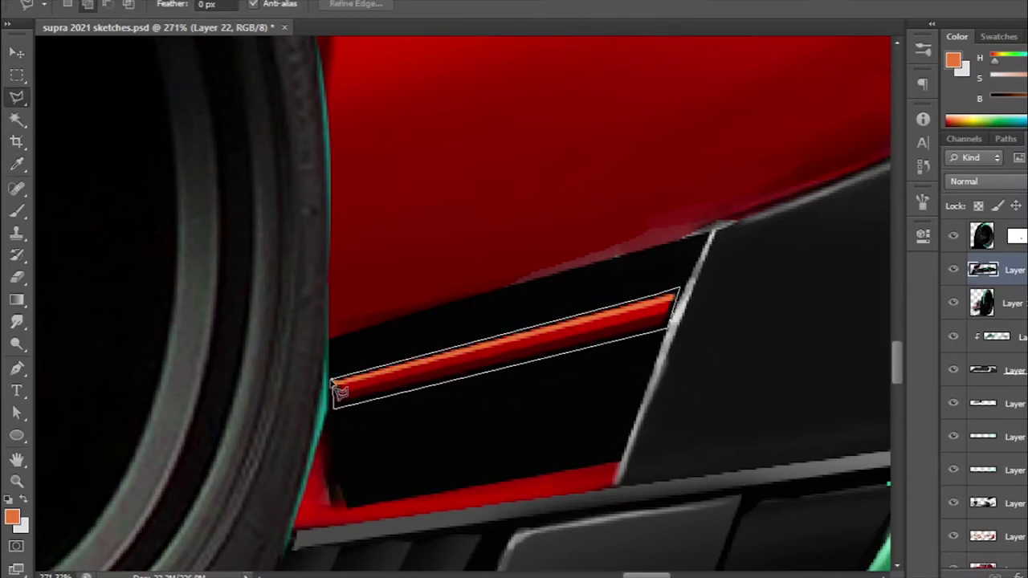
Step: Move a stripe copy lower in the intake and resize it to fit
mouse_move(501, 370)
left_mouse_down()
mouse_move(494, 418)
mouse_move(514, 477)
left_mouse_up()
key("ctrl+t")
key("Escape")
key("ctrl+t")
key("Return")
Step: Deselect the stripes and sample the bodywork red as the paint colour
key("e")
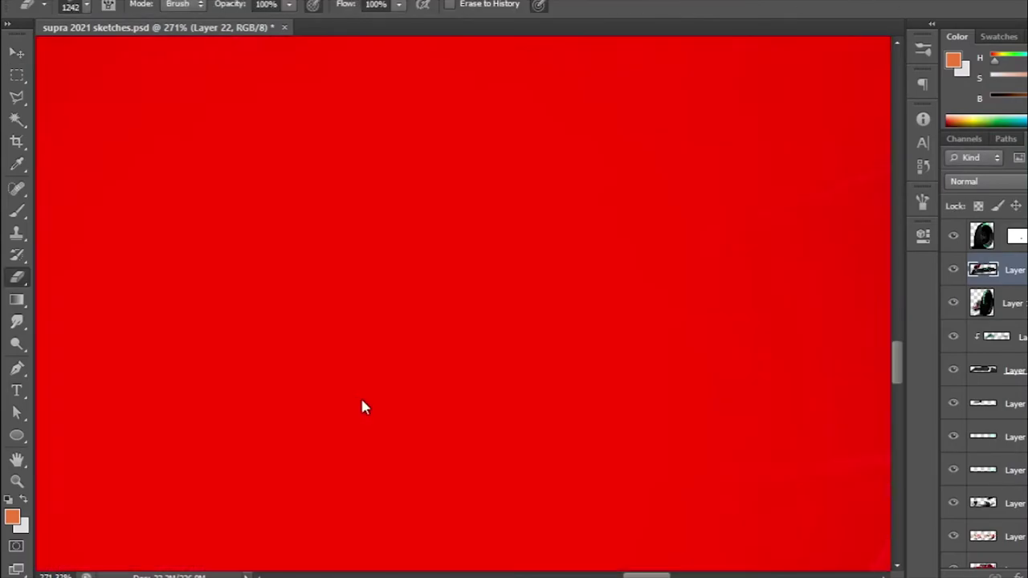
key("ctrl+d")
key("b")
key("d")
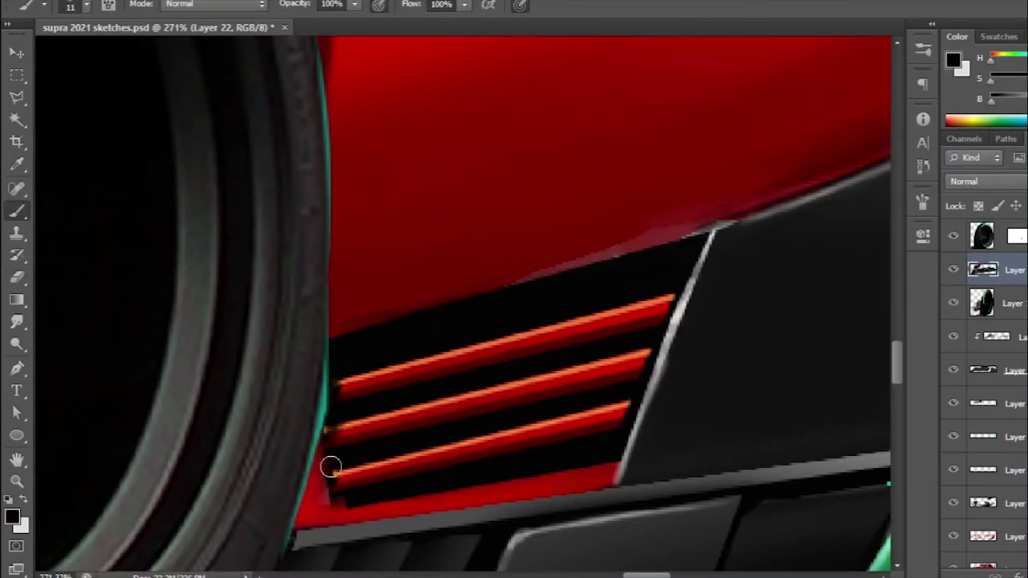
left_click(347, 503, "alt")
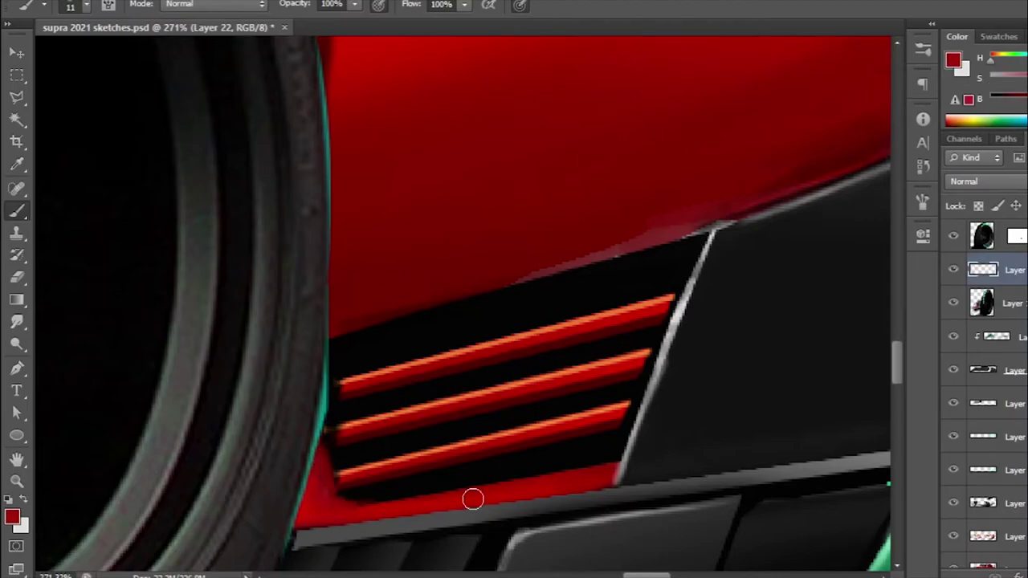
scroll(472, 500, "down", 10)
scroll(473, 500, "up", 2)
scroll(473, 500, "up", 2)
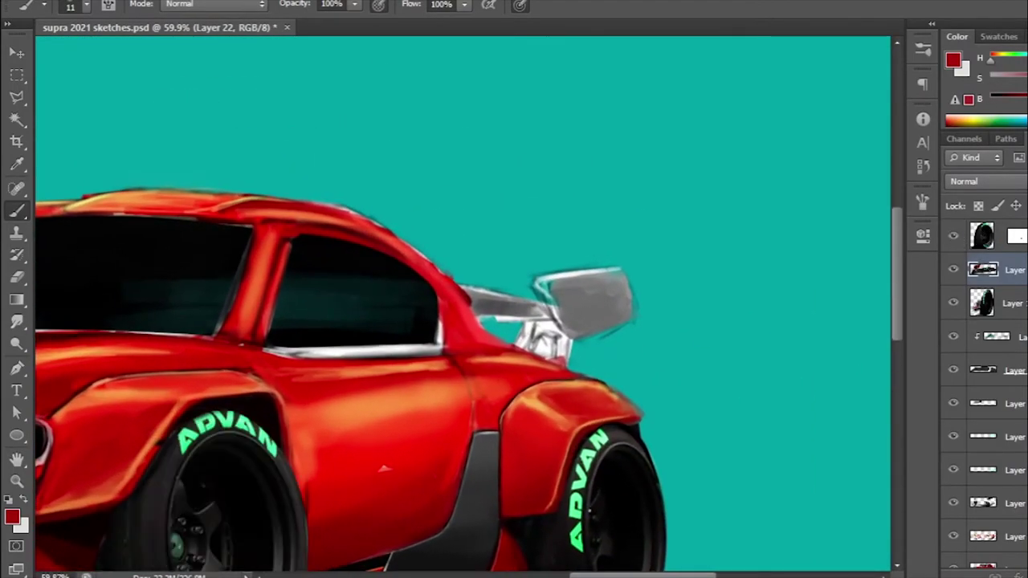
Step: Erase the old grey rear wing from Layer 7 copy and check the roofline for leftovers
key("ctrl+shift+alt+n")
scroll(679, 329, "up", 2)
scroll(953, 397, "down", 4)
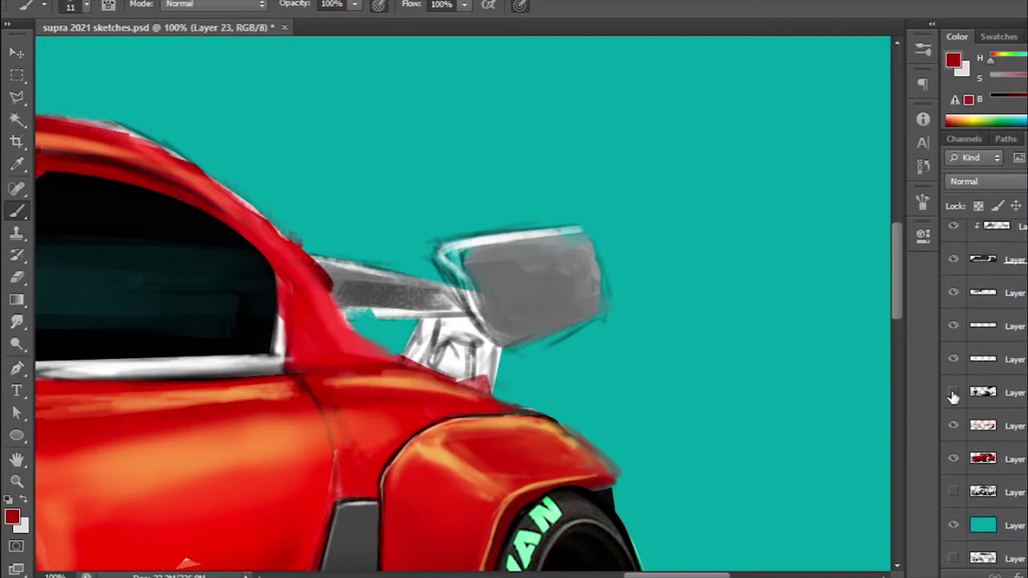
left_click(984, 461)
key("e")
left_click_drag(482, 212, 413, 322)
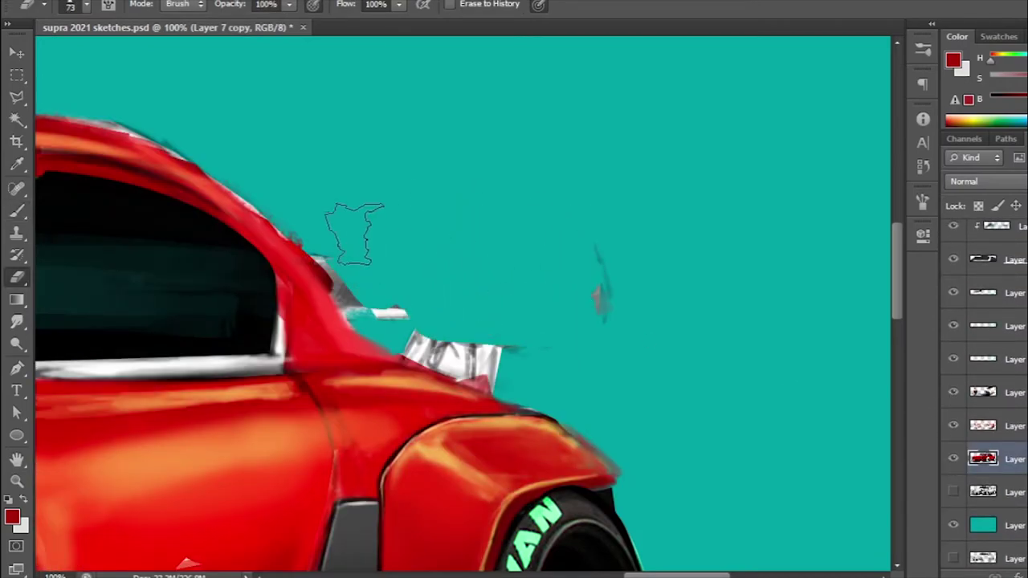
left_click_drag(159, 98, 404, 178)
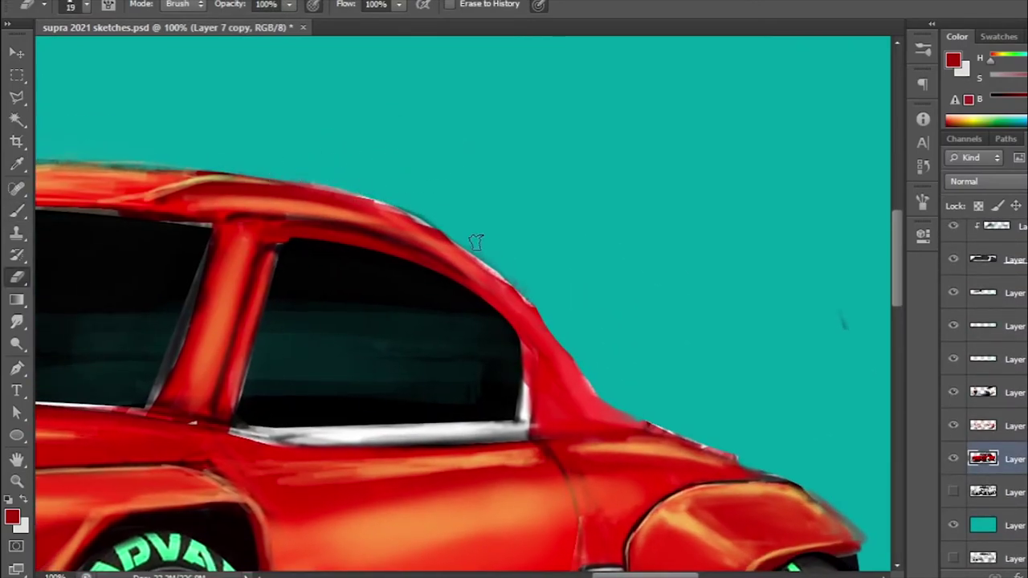
left_click_drag(196, 158, 574, 237)
left_click_drag(689, 316, 513, 341)
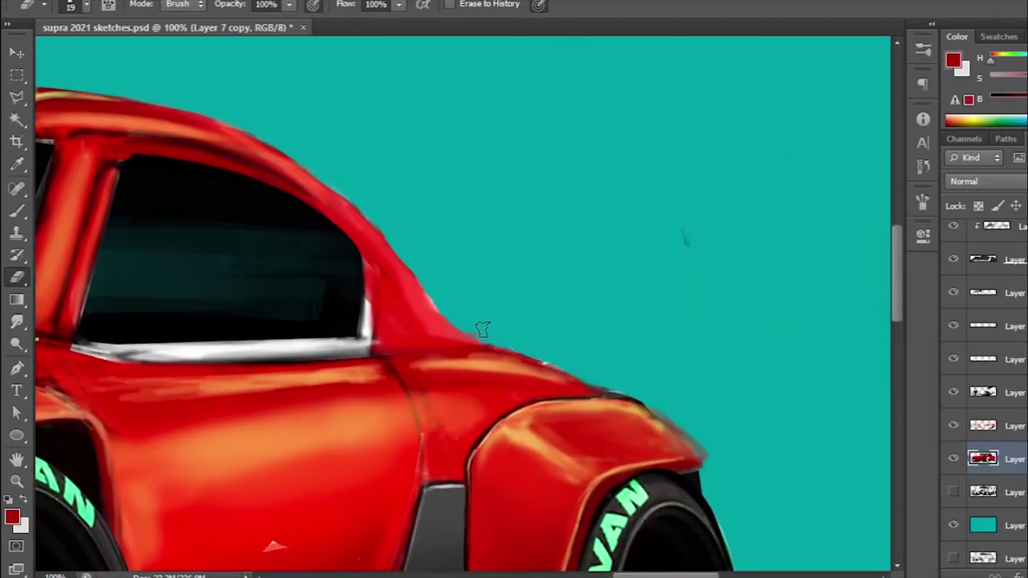
left_click_drag(747, 471, 651, 426)
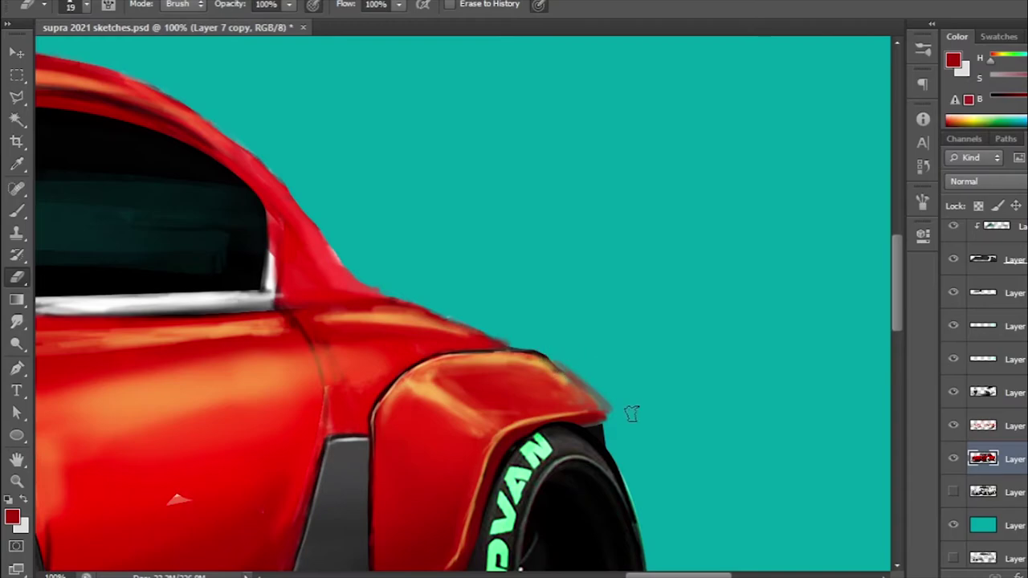
scroll(631, 413, "down", 2)
scroll(631, 413, "up", 3)
Step: On a new layer, outline the wing endplate shape and fill it grey
key("ctrl+shift+alt+n")
key("b")
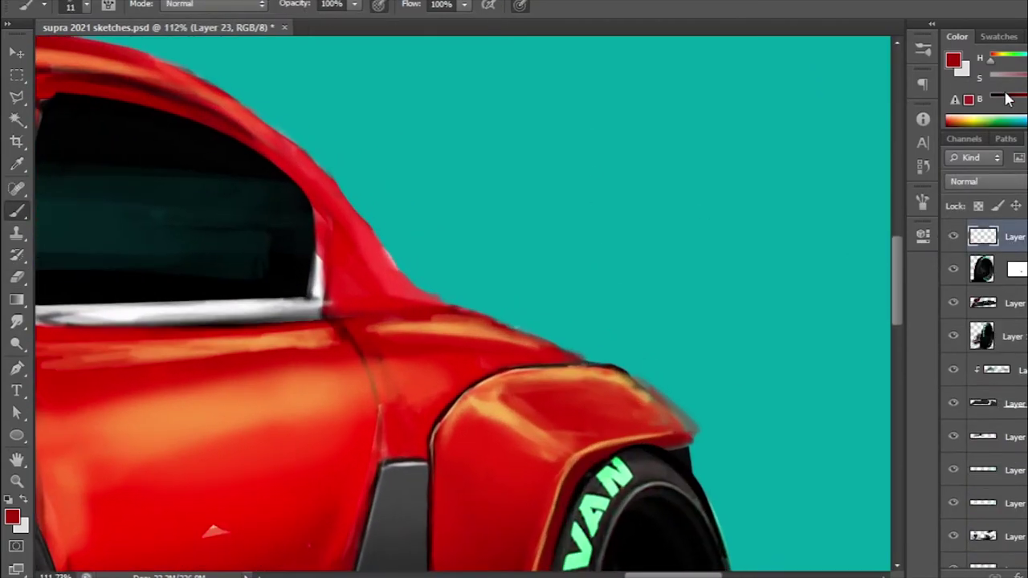
left_click(1009, 98)
key("l")
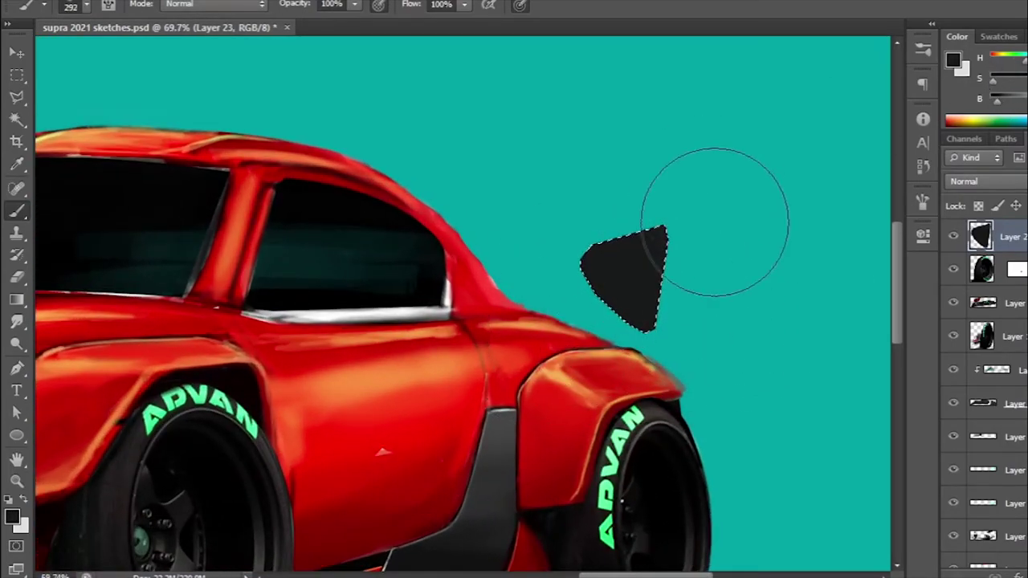
key("ctrl+d")
key("l")
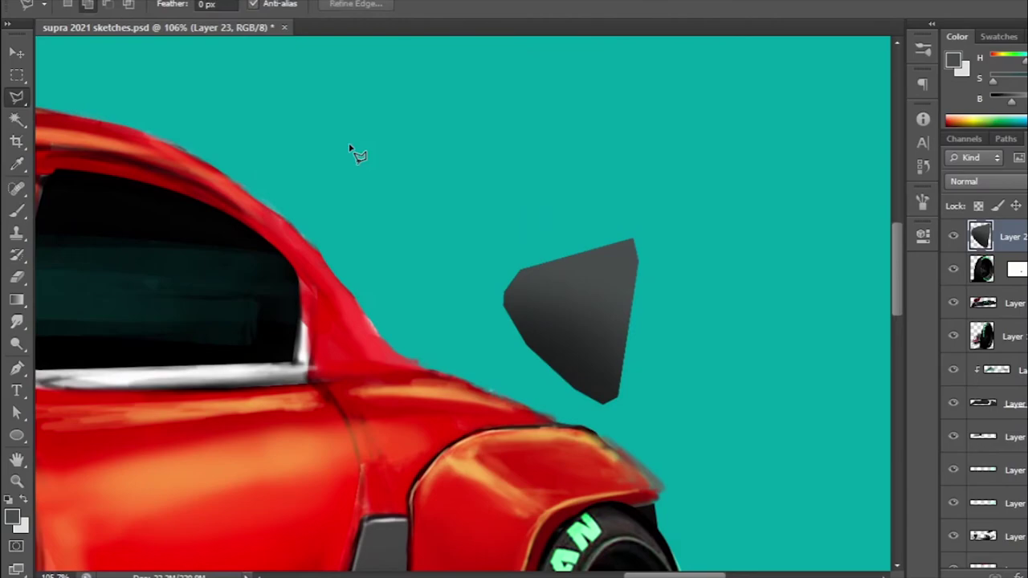
scroll(635, 241, "up", 2)
left_click(639, 228)
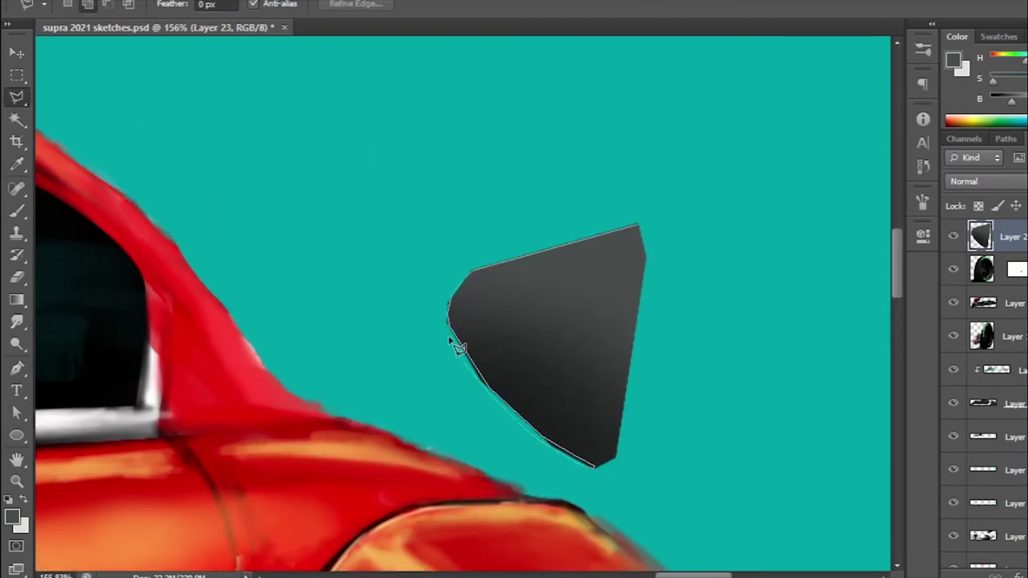
left_click(632, 229)
Step: Brush a white highlight along the endplate's upper edge
key("b")
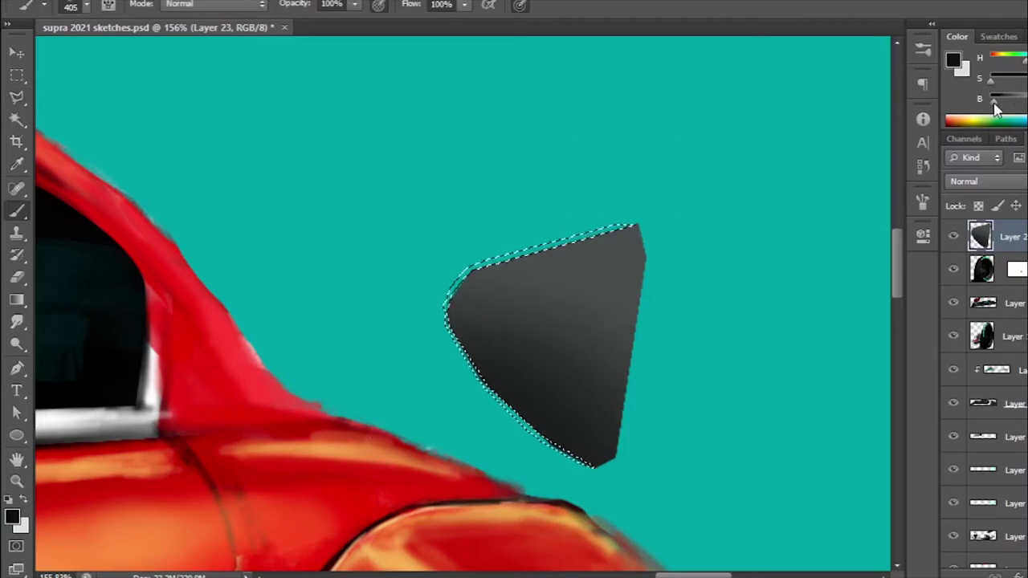
scroll(504, 225, "down", 3)
scroll(505, 225, "up", 2)
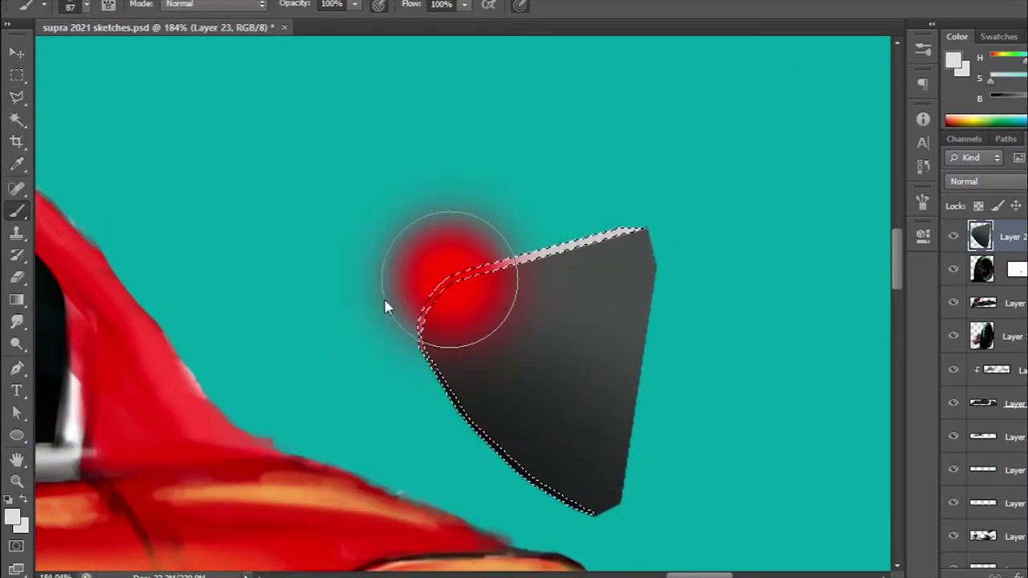
key("d")
scroll(528, 291, "down", 2)
scroll(471, 321, "down", 3)
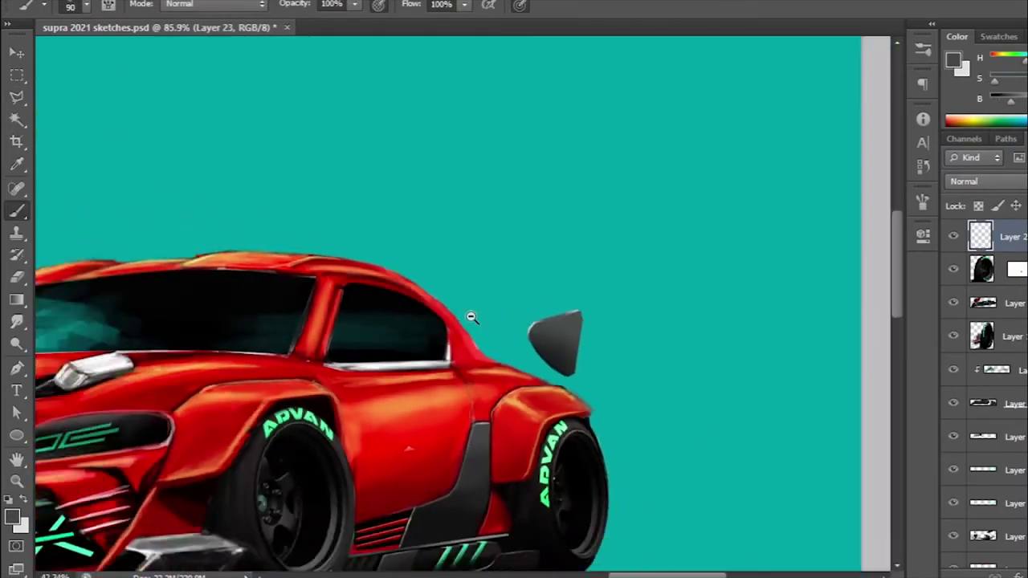
scroll(475, 305, "up", 3)
scroll(542, 325, "down", 2)
key("x")
scroll(542, 325, "up", 3)
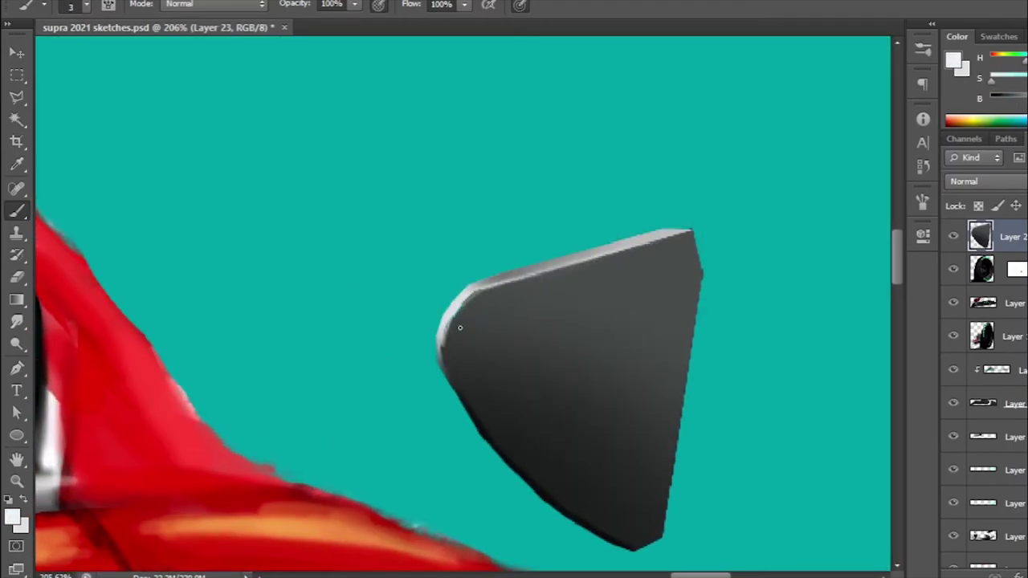
scroll(578, 281, "down", 5)
Step: Add a new layer beneath the wing for the struts
key("v")
key("ctrl+shift+alt+n")
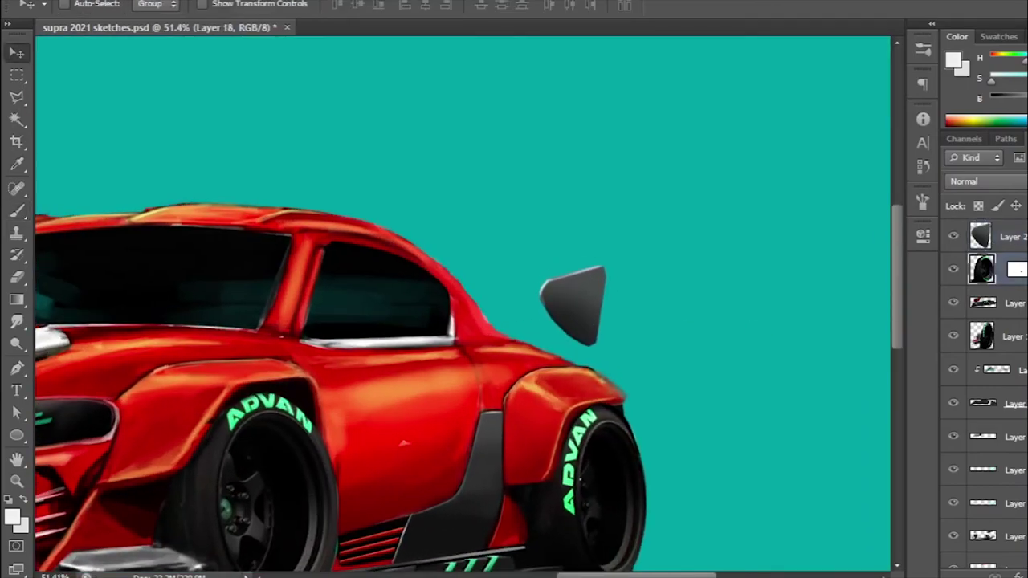
key("ctrl+bracketleft")
key("l")
scroll(442, 329, "up", 4)
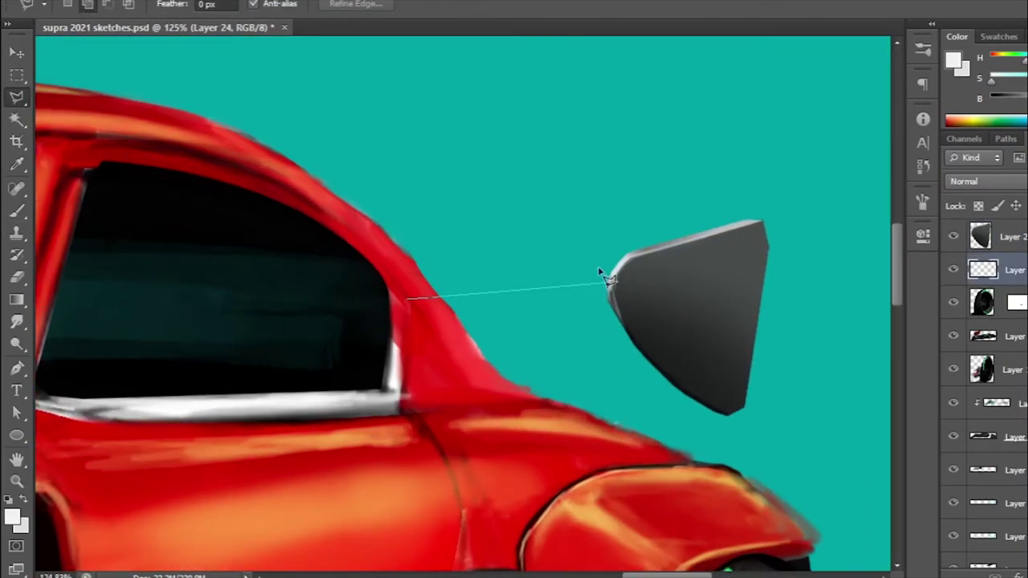
Step: Outline and fill two wing struts, the upper red and the lower dark red
left_click(425, 290)
key("b")
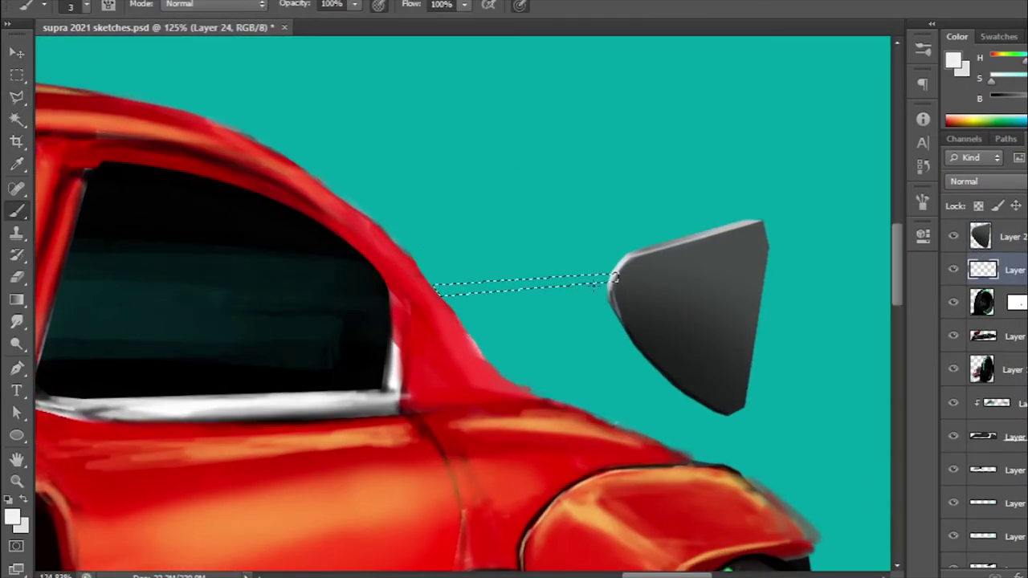
key("x")
left_click_drag(618, 277, 392, 290)
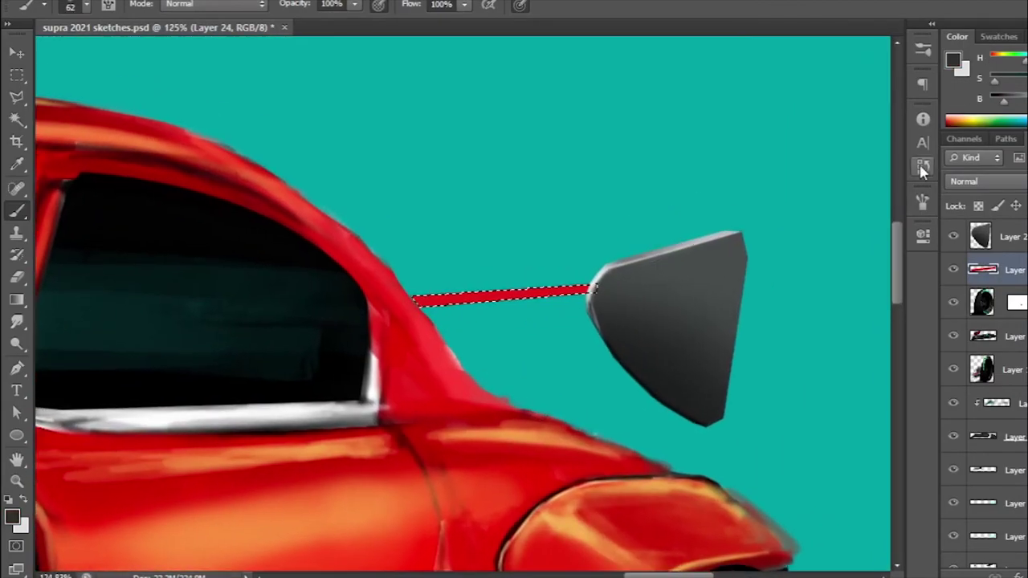
left_click(17, 96)
left_click(430, 317)
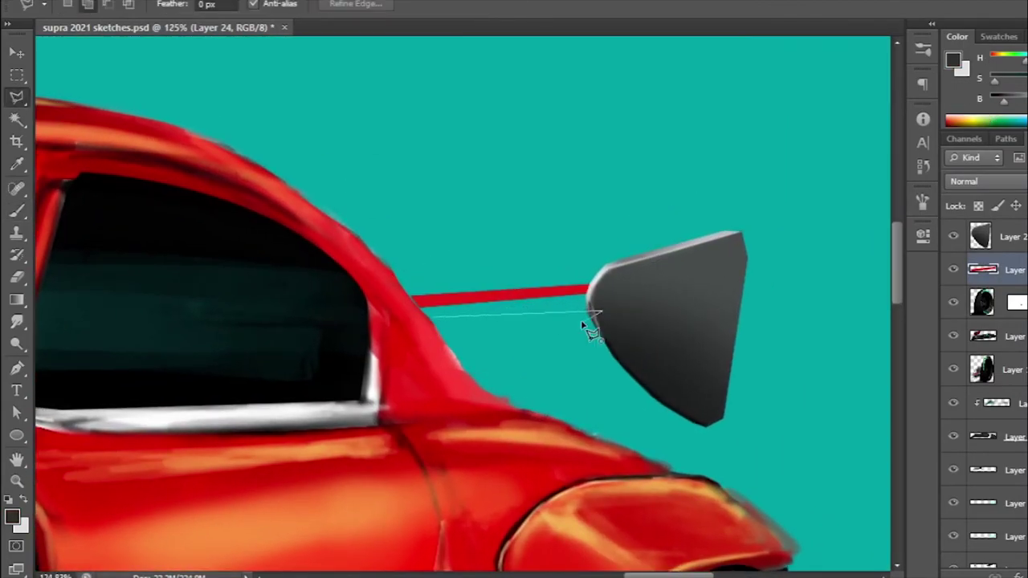
left_click(438, 331)
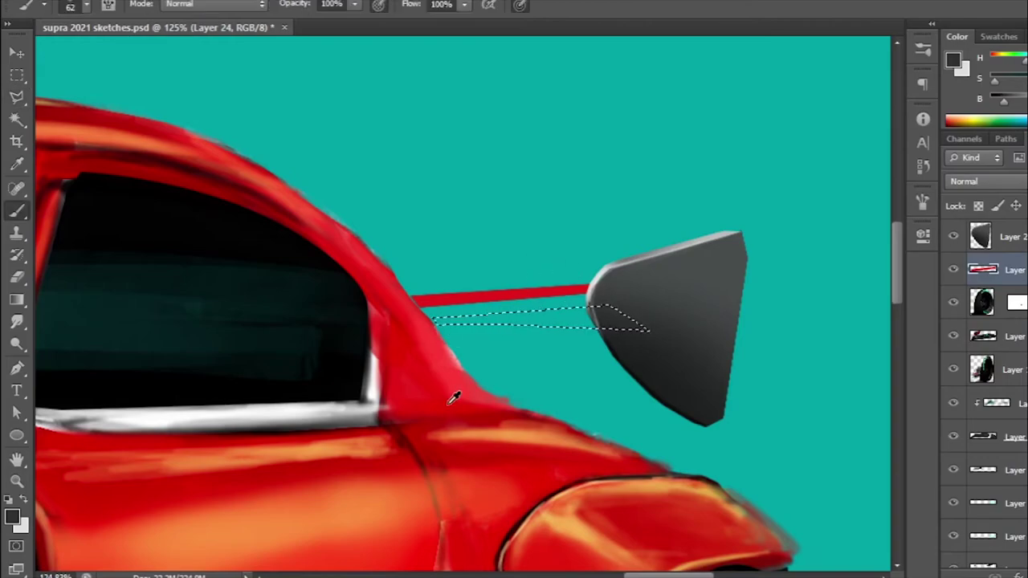
key("b")
left_click_drag(455, 317, 643, 346)
scroll(574, 275, "up", 3)
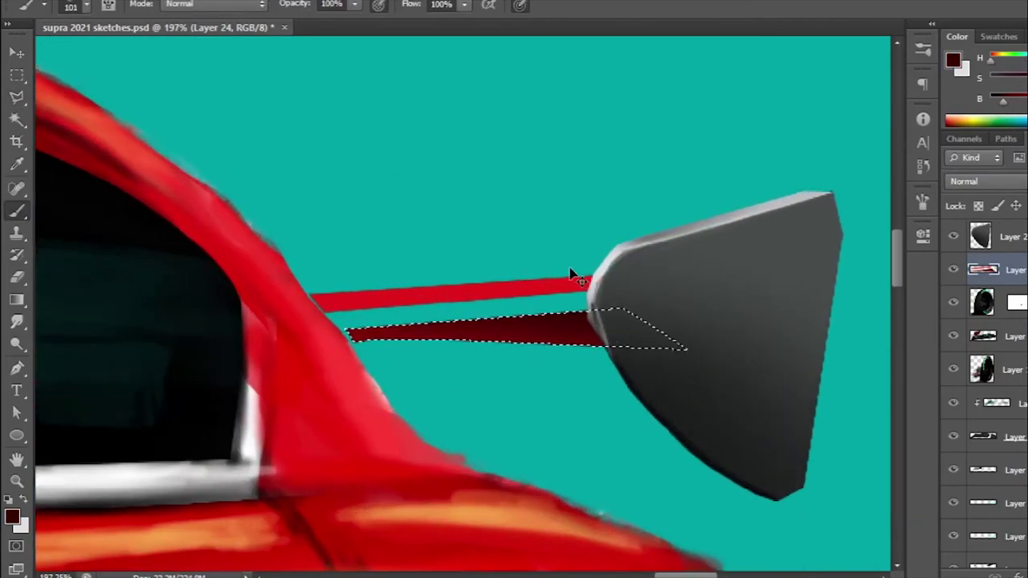
key("ctrl+d")
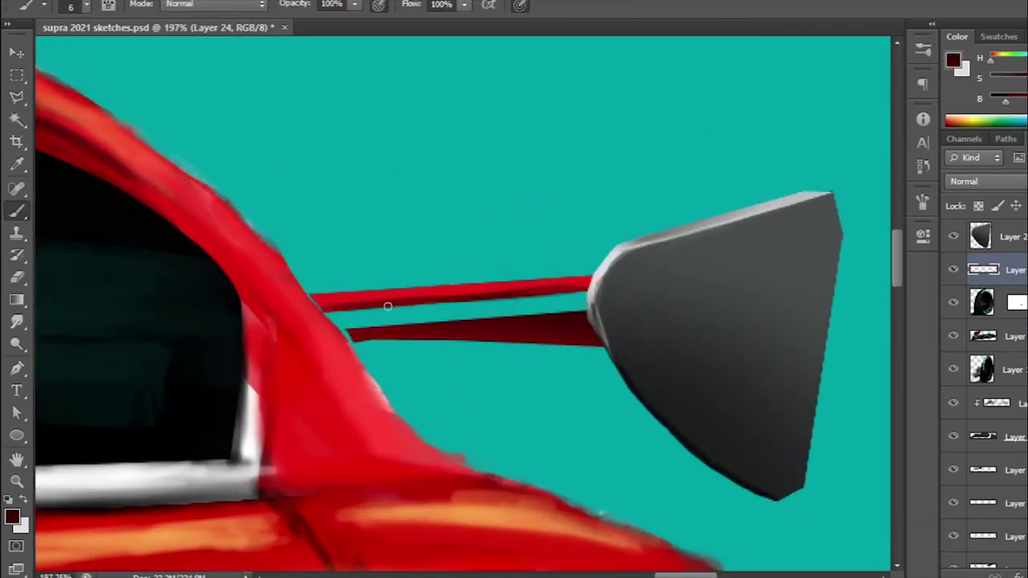
Step: Highlight the upper strut and brighten the lower strut with sampled red
left_click_drag(507, 288, 376, 298)
left_click(349, 294, "alt")
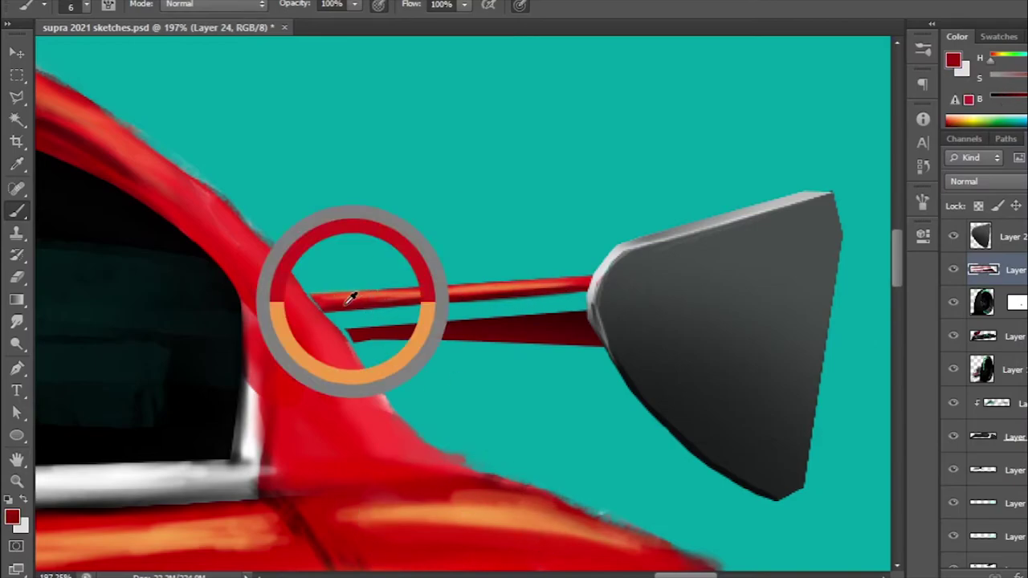
left_click_drag(345, 333, 507, 324)
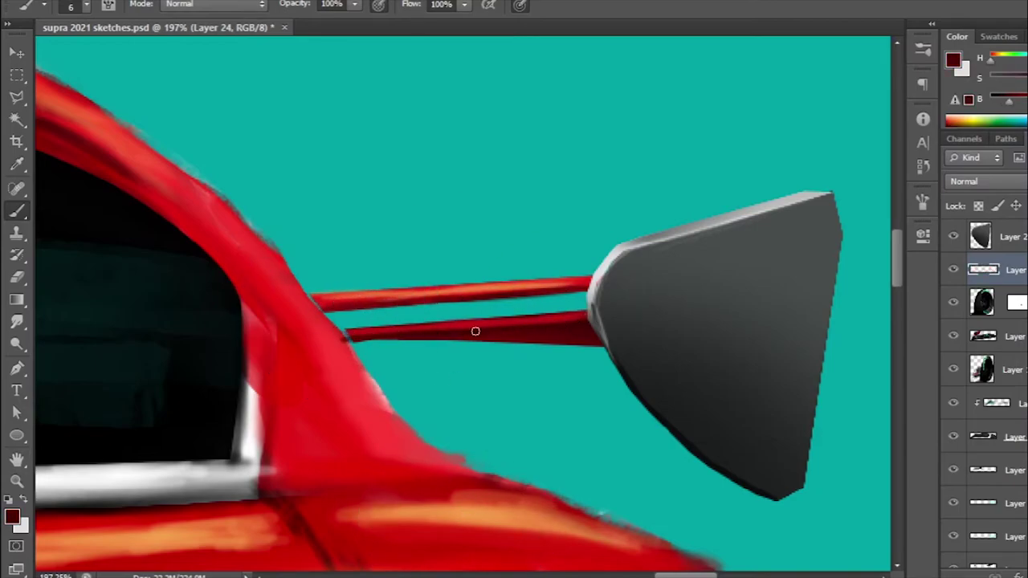
scroll(476, 331, "down", 5)
scroll(515, 289, "up", 4)
Step: Outline the support fin below the lower strut and fill it dark grey
left_click(16, 97)
left_click(472, 305)
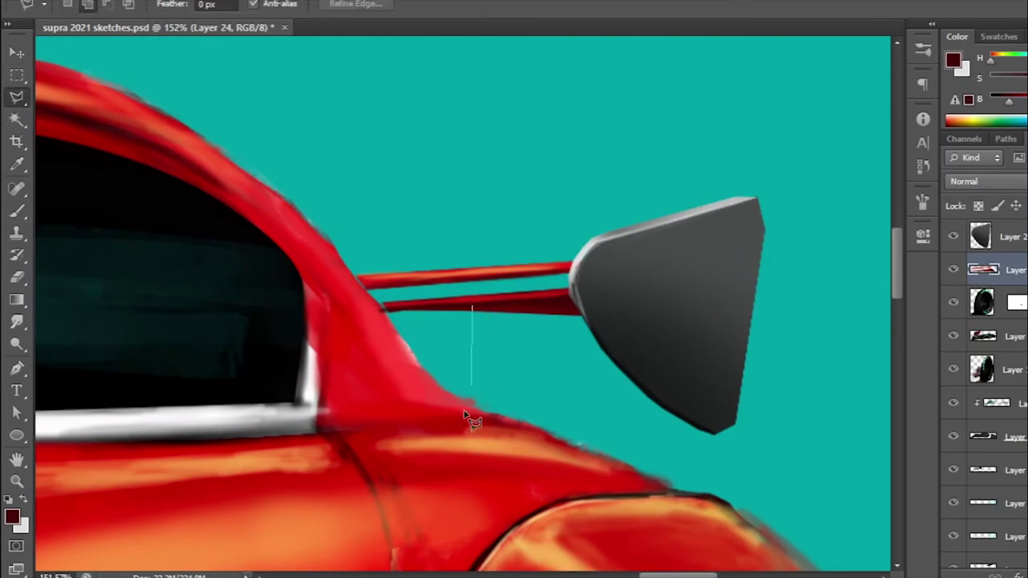
left_click(483, 316)
scroll(483, 316, "down", 1)
key("d")
key("alt+BackSpace")
key("b")
scroll(563, 325, "up", 2)
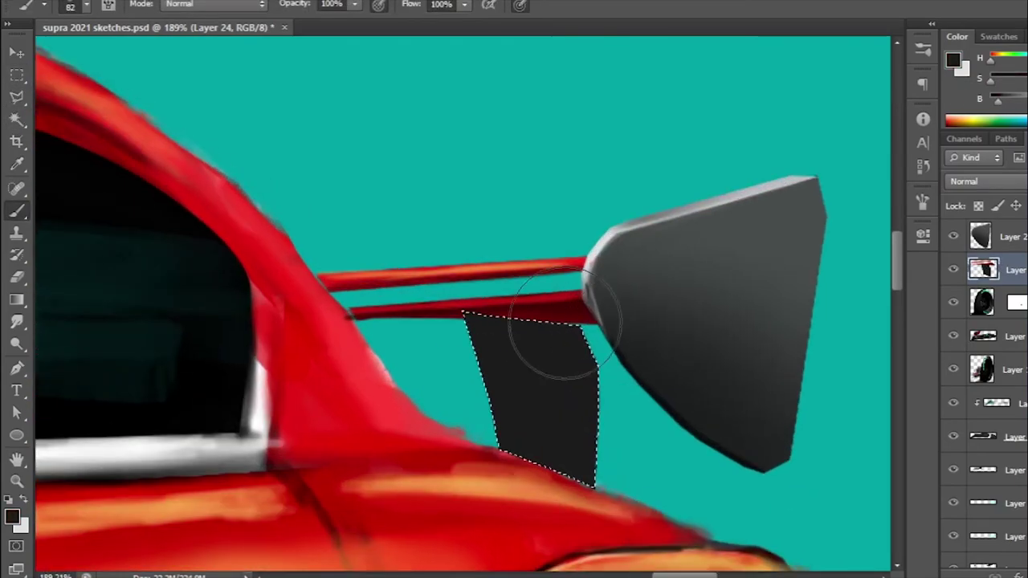
key("bracketleft")
key("bracketleft")
key("bracketleft")
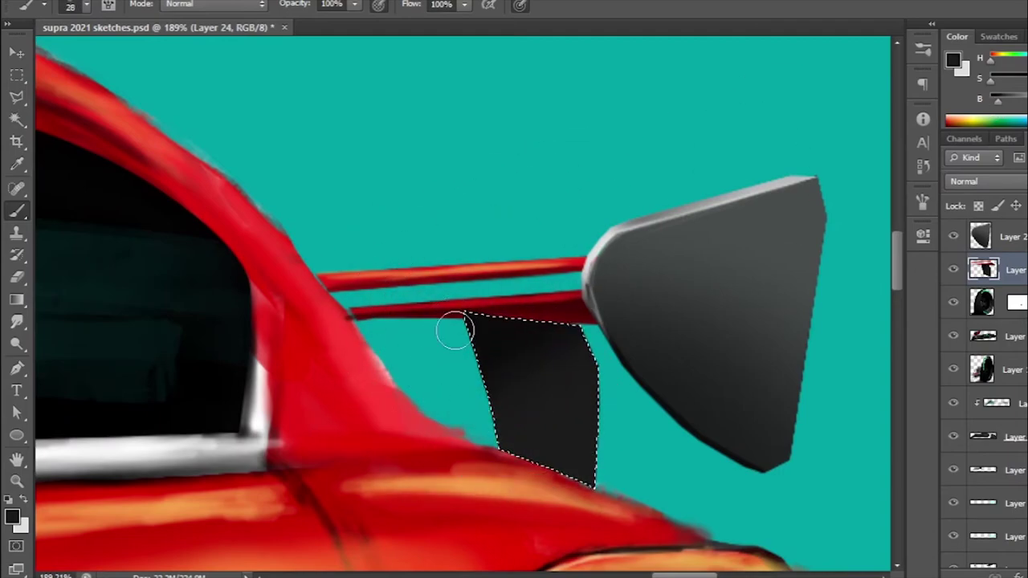
scroll(455, 332, "down", 1)
Step: Shade the fin's left edge and top with near-black strips
key("l")
left_click(458, 312)
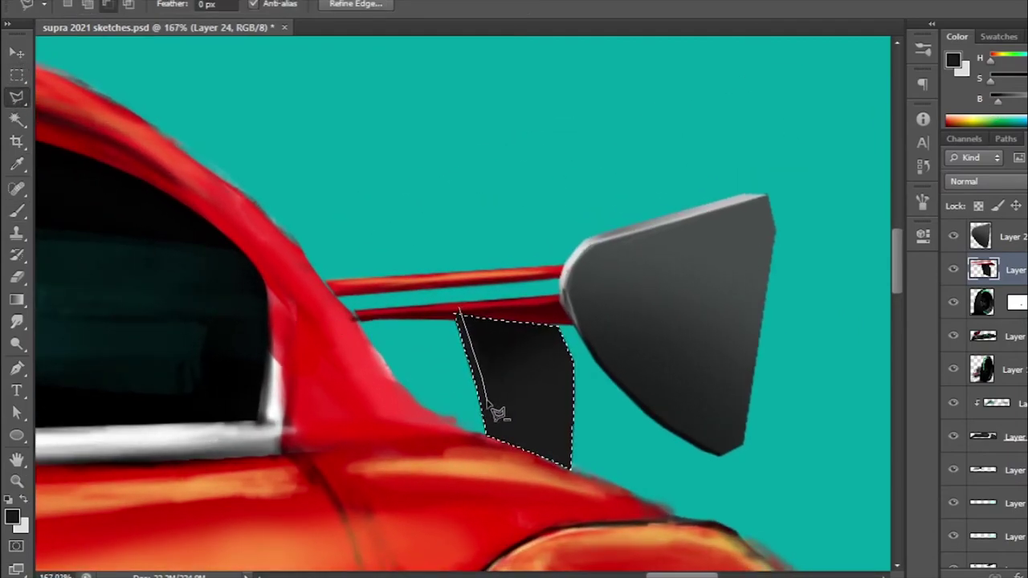
left_click(493, 448)
double_click(464, 314)
key("b")
scroll(510, 340, "up", 1)
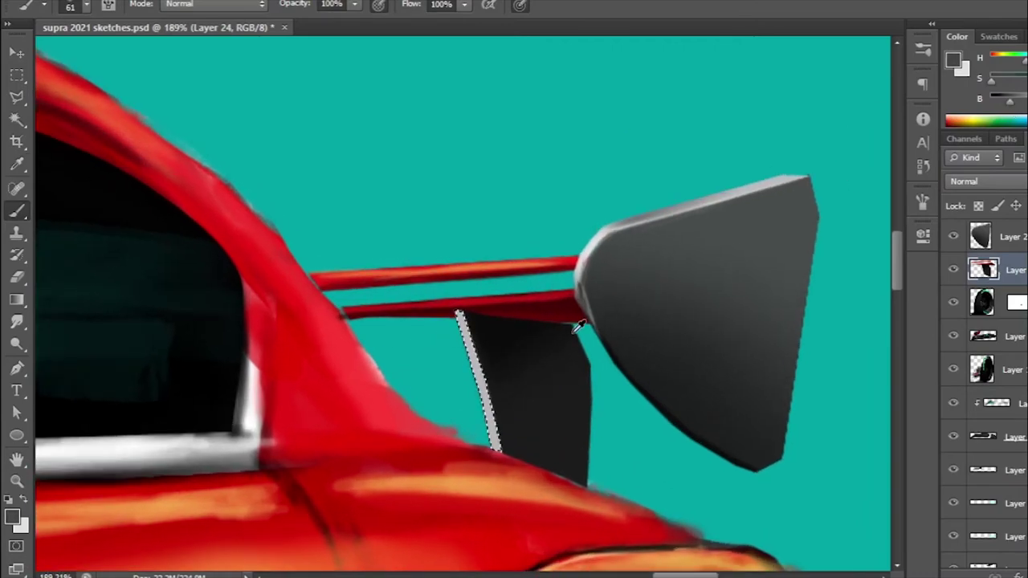
left_click(531, 418, "alt")
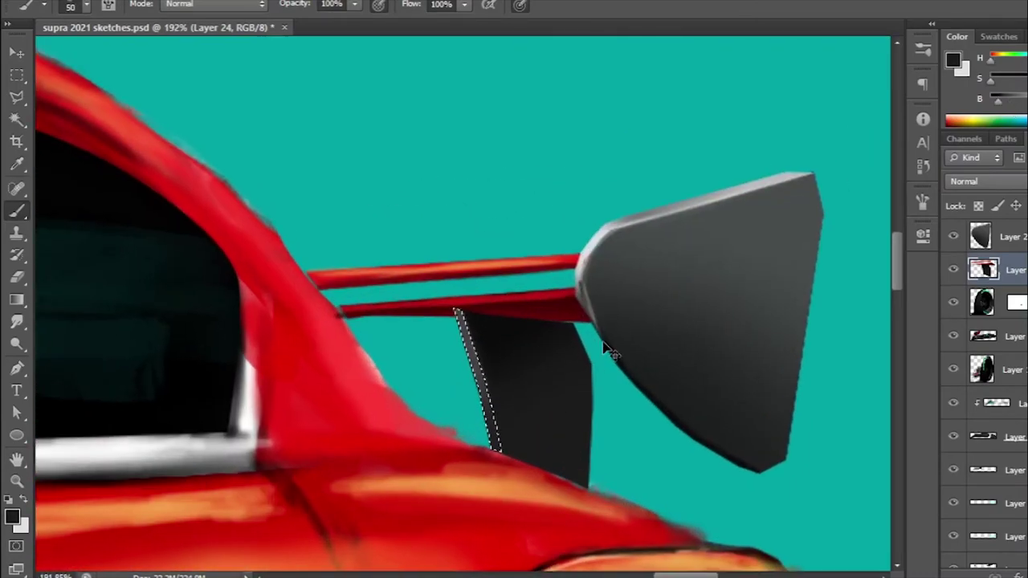
key("alt+BackSpace")
key("ctrl+d")
key("l")
double_click(498, 319)
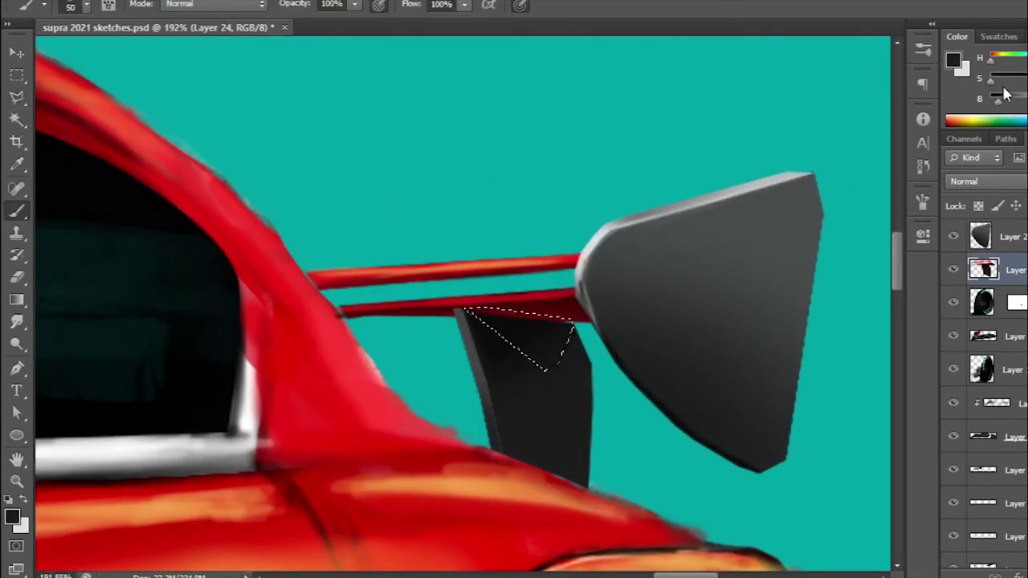
key("b")
Step: Raise the rear spoiler higher on the car and enlarge it with Free Transform
scroll(604, 362, "down", 1, "alt")
scroll(514, 352, "down", 2, "alt")
scroll(514, 352, "down", 1, "alt")
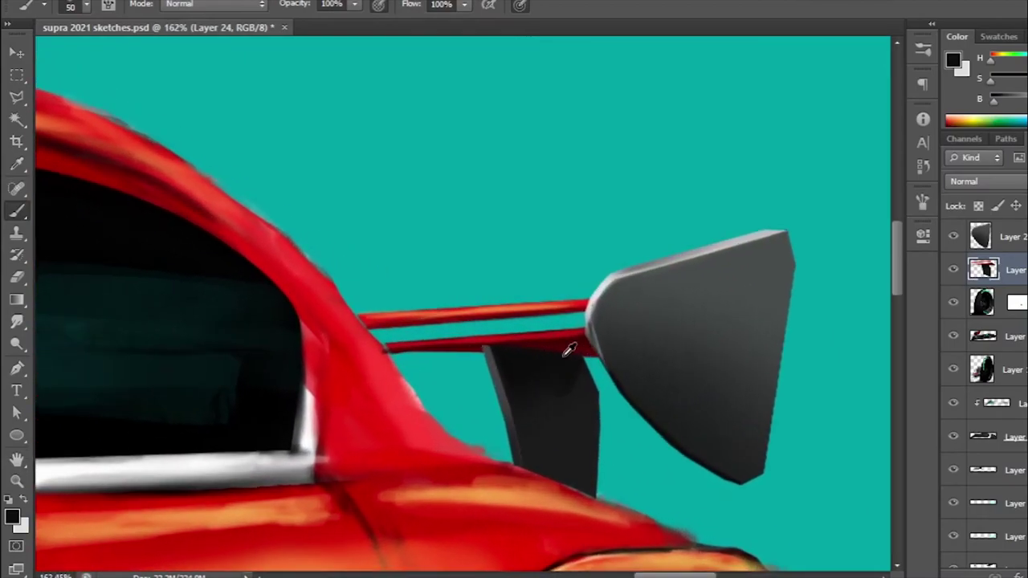
scroll(601, 349, "down", 3, "alt")
mouse_move(348, 381)
left_mouse_down()
mouse_move(549, 268)
mouse_move(516, 257)
left_mouse_up()
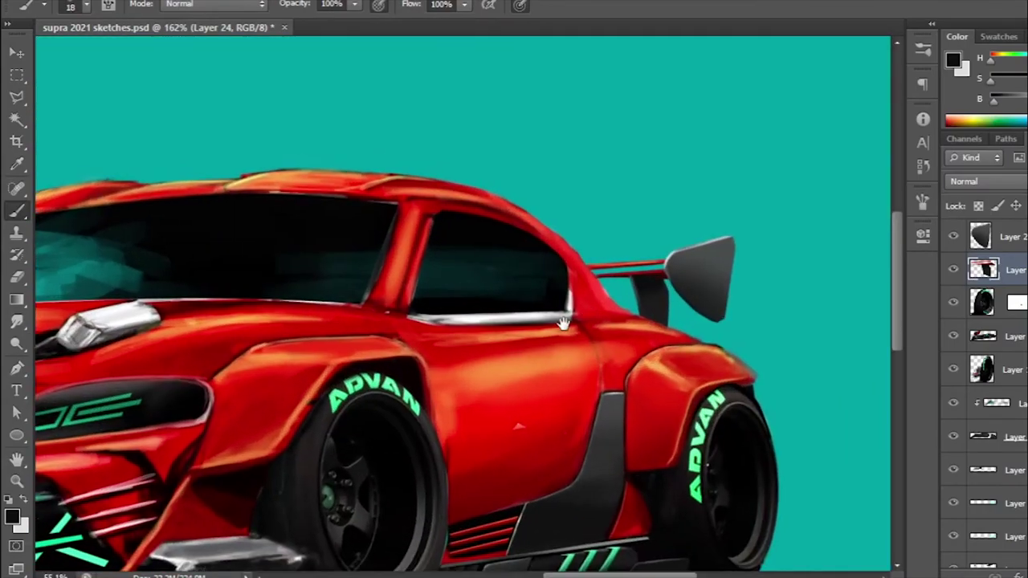
key("v")
scroll(603, 319, "up", 2)
left_click_drag(612, 370, 612, 333)
scroll(613, 333, "down", 2)
key("ctrl+t")
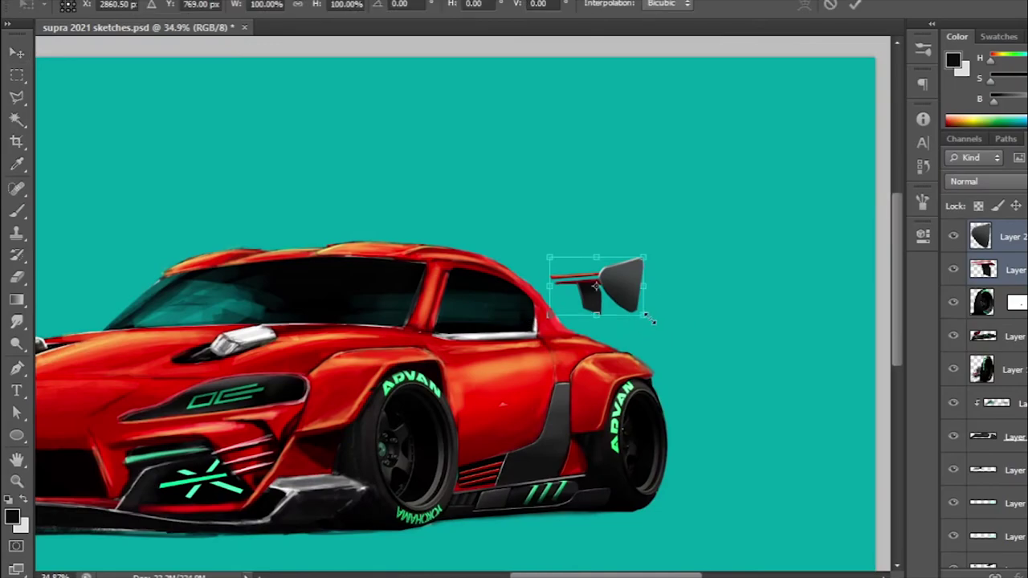
left_click_drag(551, 257, 535, 245)
key("Return")
Step: Stretch the struts' front ends left into the roofline
scroll(573, 351, "up", 4)
key("m")
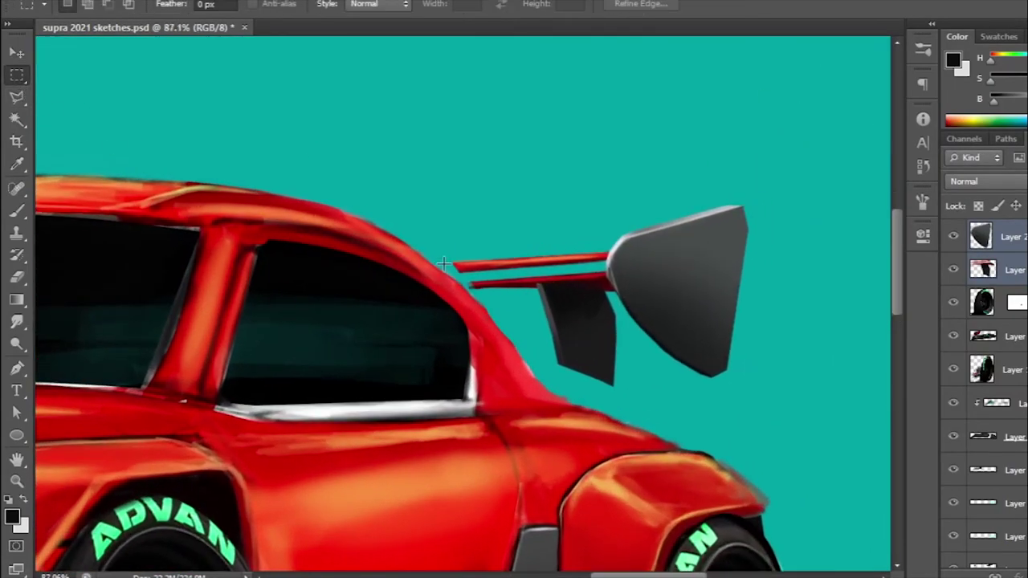
key("ctrl+t")
left_click_drag(440, 283, 426, 283)
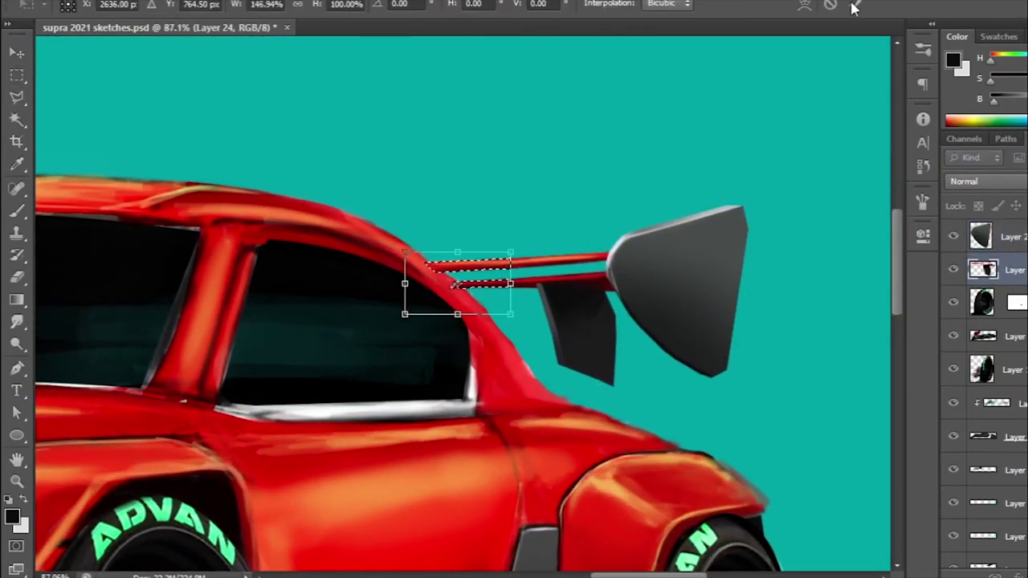
key("Return")
left_click_drag(547, 394, 642, 345)
key("l")
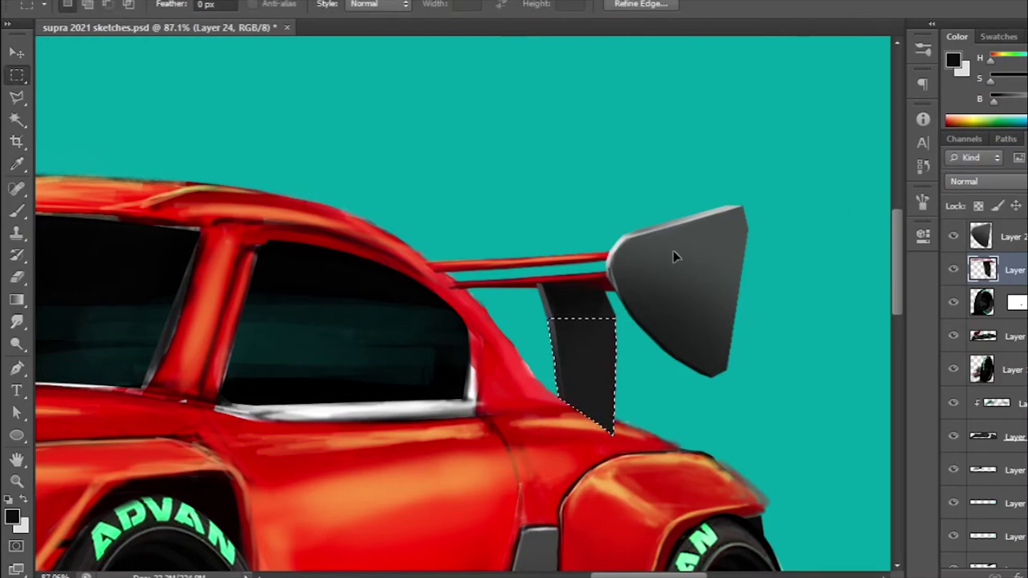
scroll(441, 248, "up", 2)
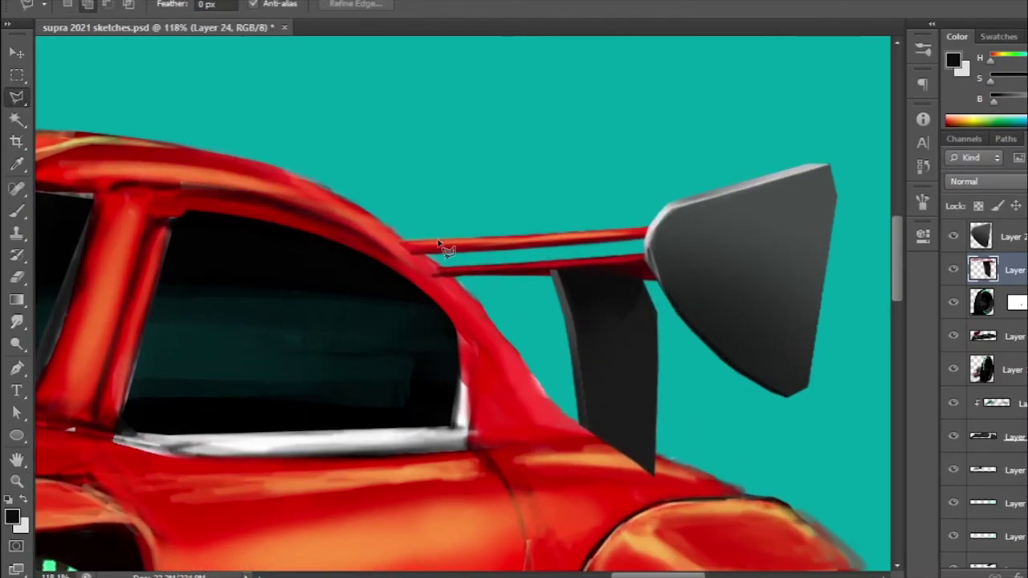
Step: Begin tracing along the roofline, then cancel that outline
left_click(673, 503)
left_click(367, 249)
key("Escape")
scroll(562, 306, "down", 3, "alt")
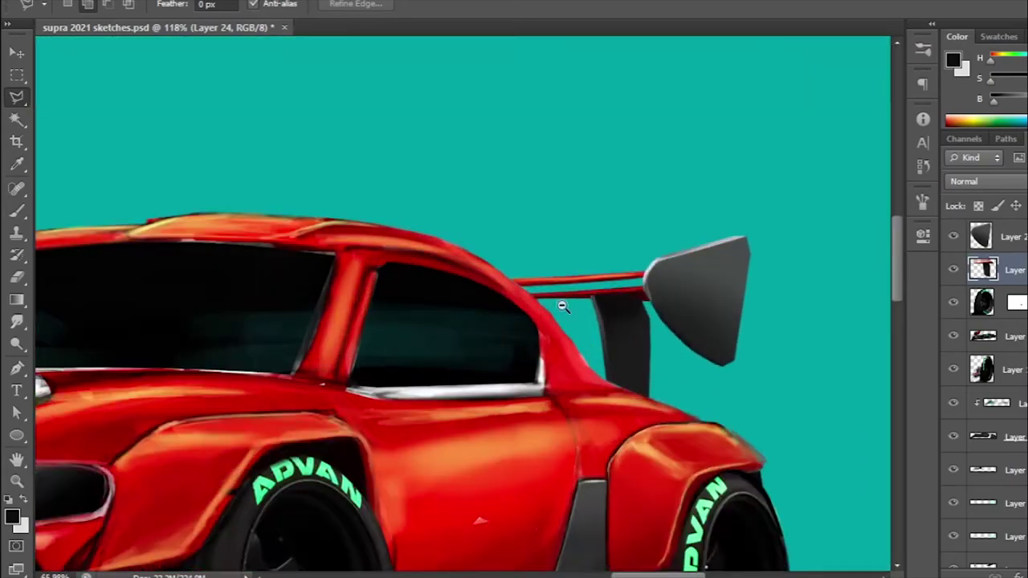
scroll(562, 306, "up", 2)
scroll(572, 273, "up", 1)
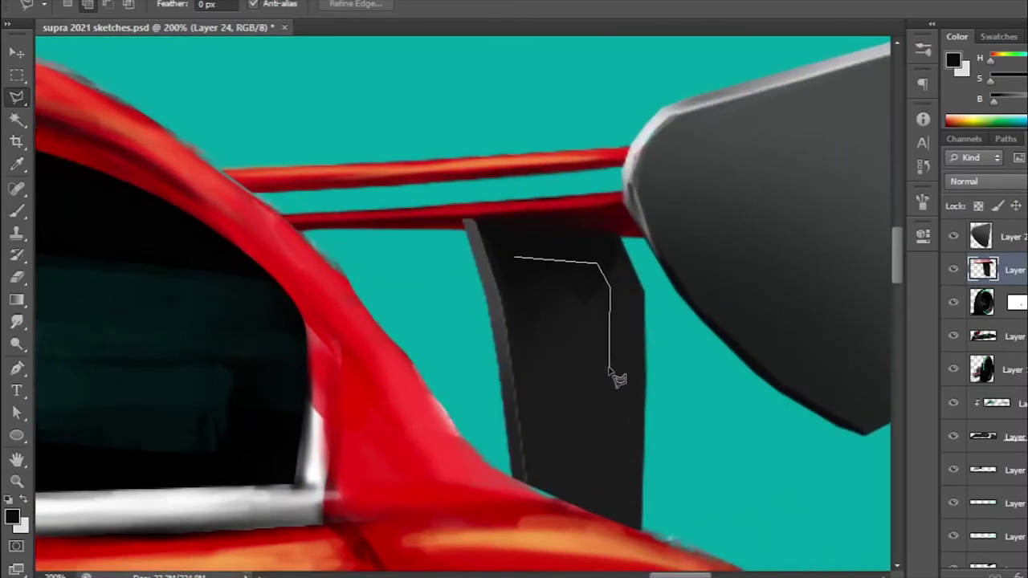
Step: Select triangular openings around a diagonal brace and cut them out of the fin
left_click(608, 538)
left_click(555, 508)
left_click(545, 409)
scroll(535, 300, "down", 1, "alt")
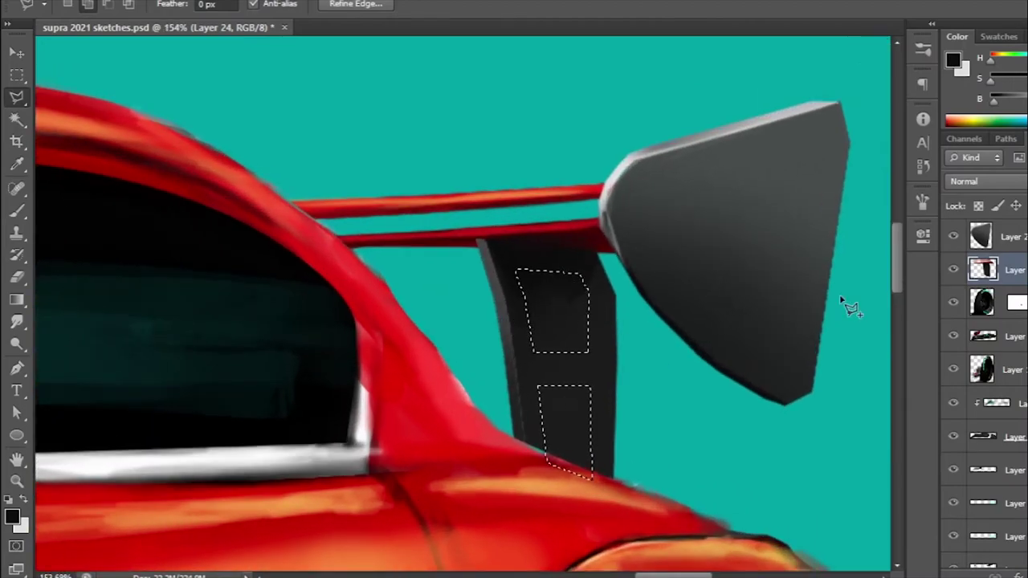
left_click(591, 283)
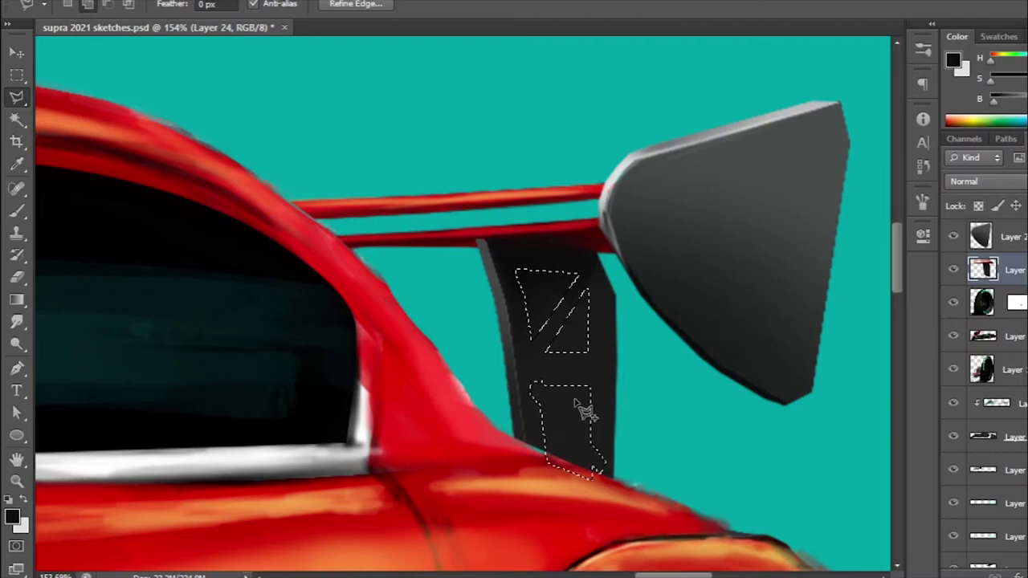
scroll(536, 410, "down", 3, "alt")
scroll(473, 378, "up", 1, "alt")
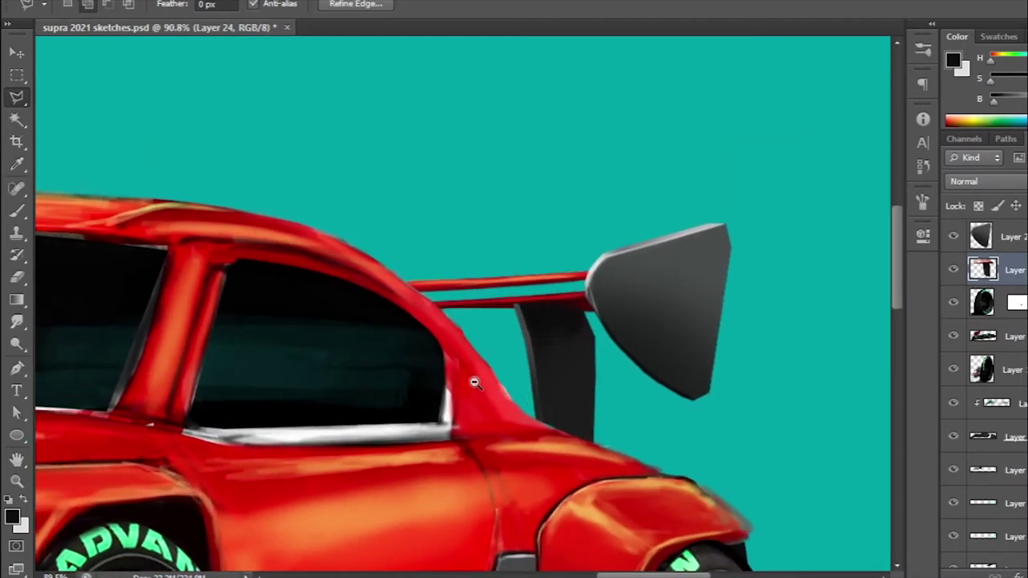
scroll(545, 411, "up", 2, "alt")
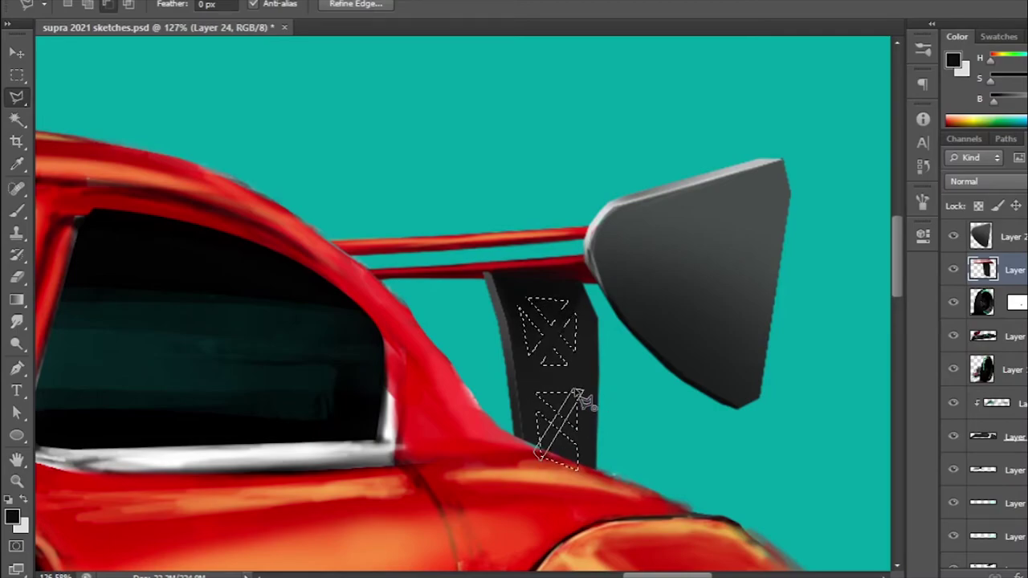
key("ctrl+d")
scroll(611, 313, "down", 3, "alt")
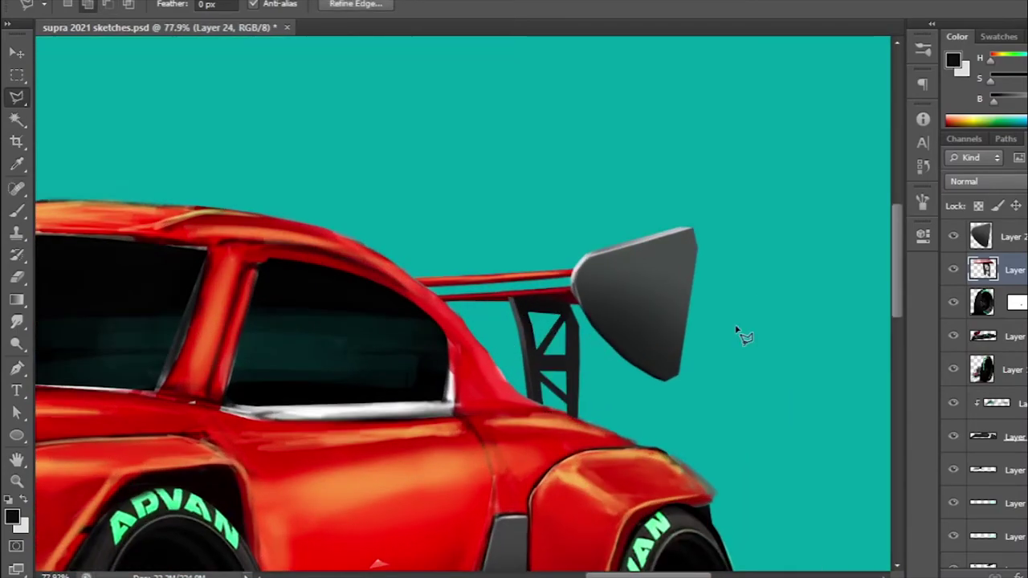
scroll(739, 334, "up", 5, "alt")
Step: On a new layer, paint a light grey highlight along the fin's right upright
key("ctrl+shift+alt+n")
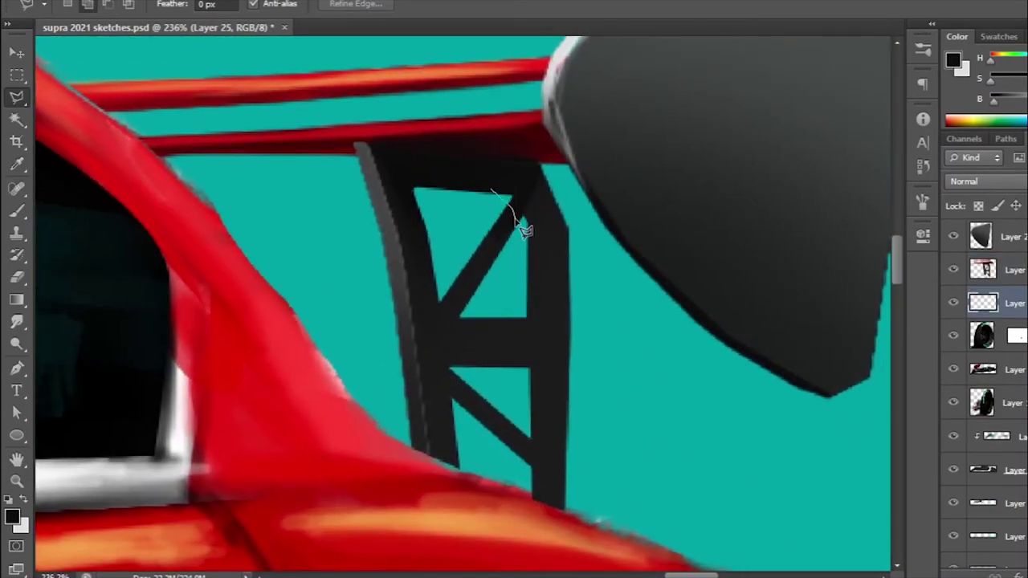
key("b")
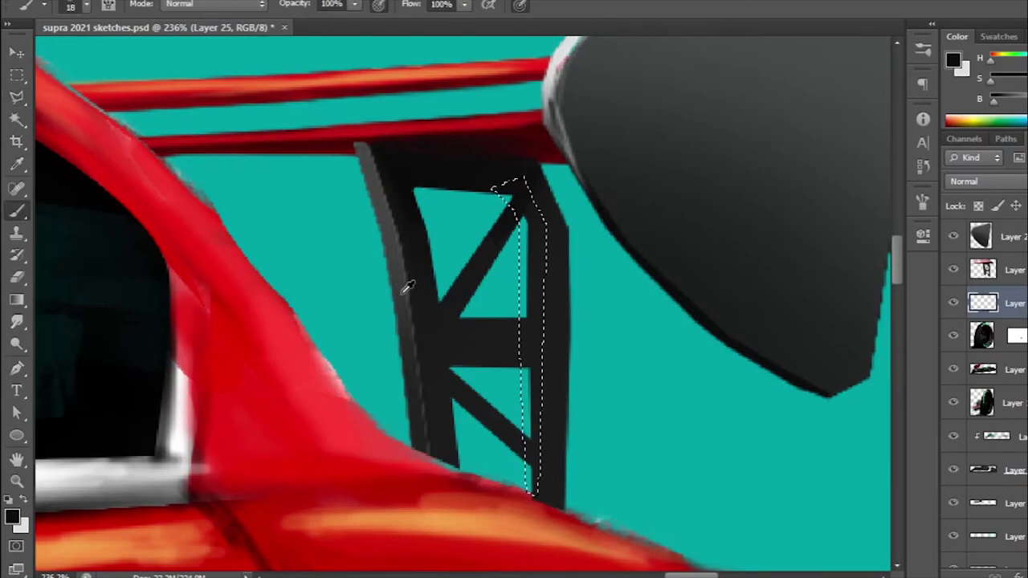
left_click_drag(527, 185, 528, 271)
key("ctrl+d")
scroll(504, 354, "down", 2, "alt")
scroll(504, 354, "up", 2, "alt")
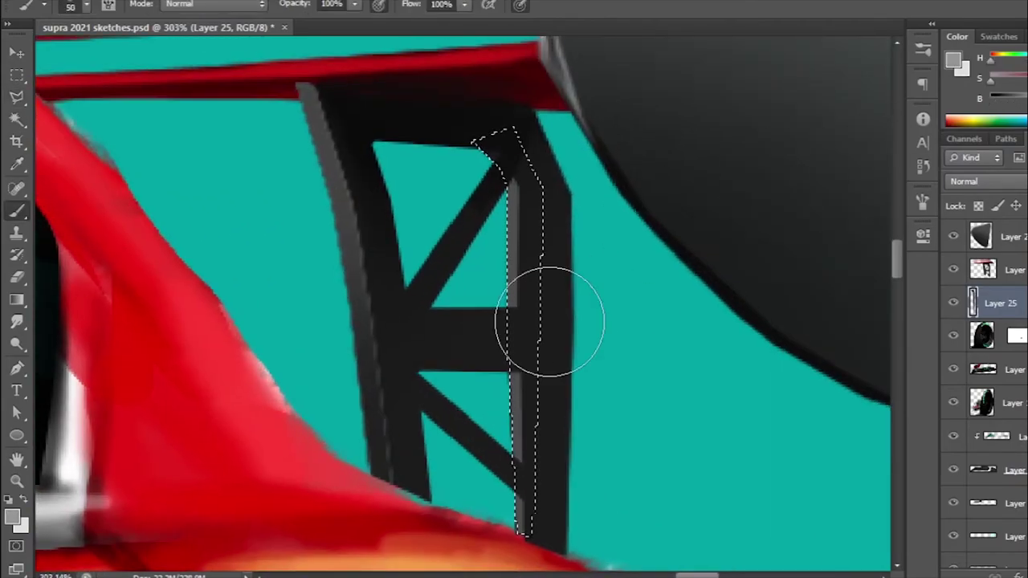
key("ctrl+shift+d")
key("ctrl+d")
scroll(138, 156, "down", 3, "alt")
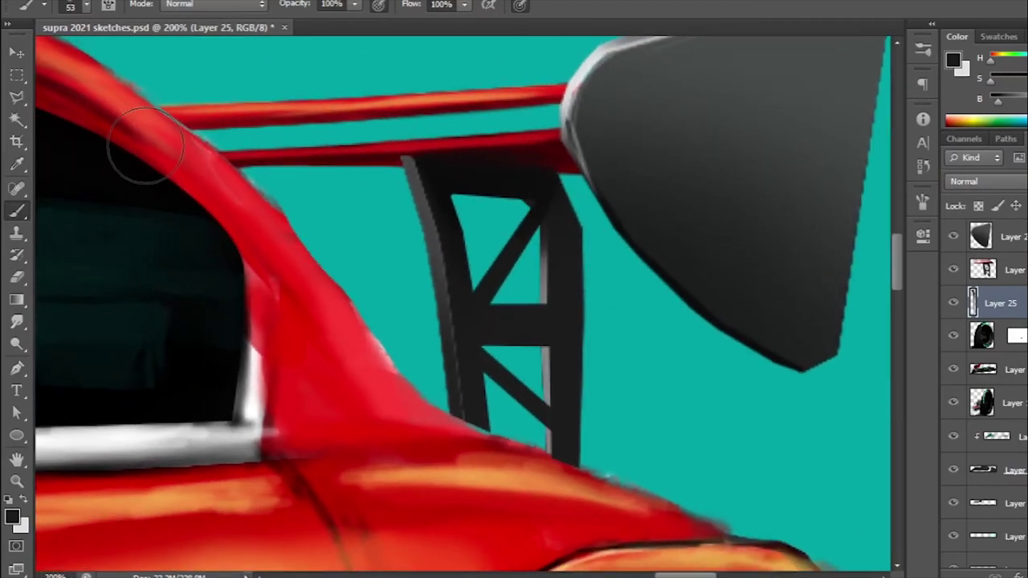
Step: Select the upper diagonal brace and brush a grey highlight along it
key("l")
scroll(481, 301, "up", 4, "alt")
double_click(464, 295)
scroll(530, 426, "down", 2, "alt")
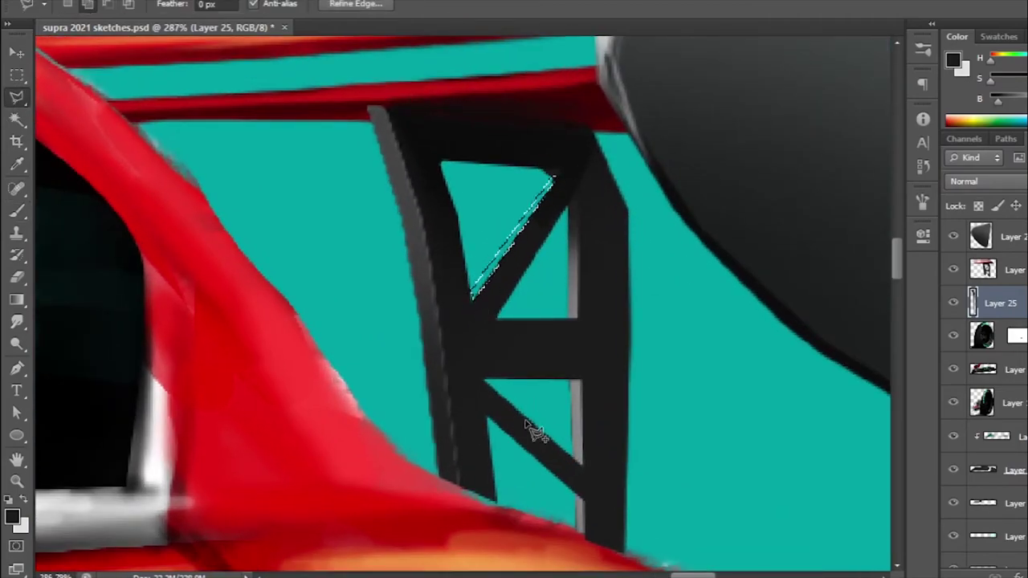
scroll(516, 358, "down", 2, "alt")
key("b")
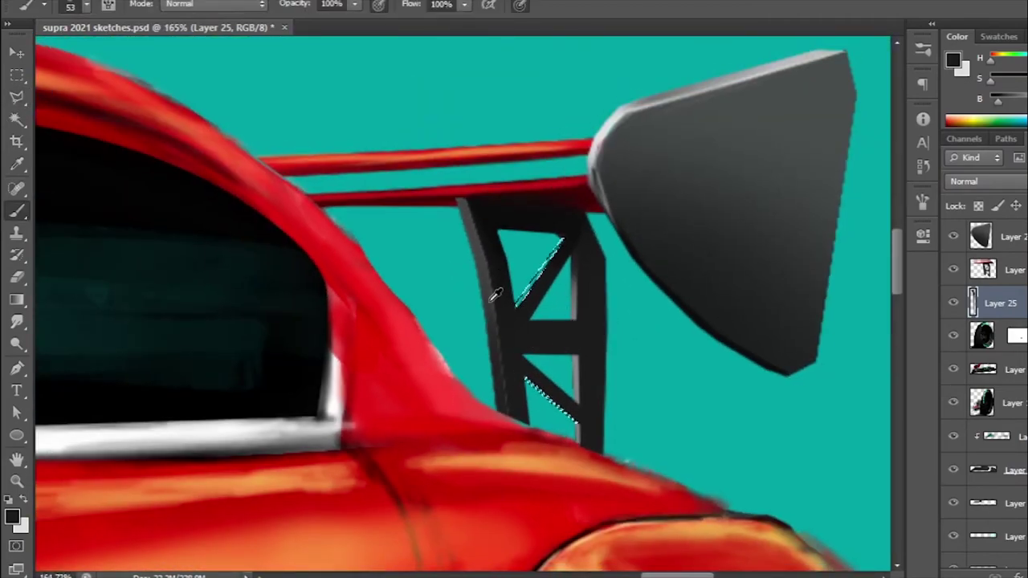
scroll(467, 441, "up", 3, "alt")
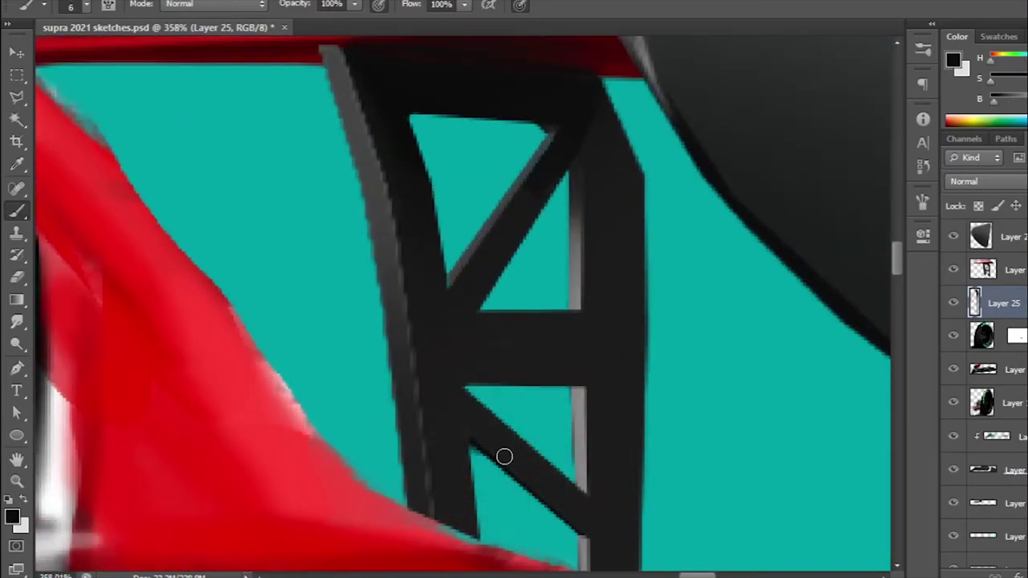
scroll(505, 456, "down", 5, "alt")
scroll(463, 360, "down", 3, "alt")
scroll(514, 322, "up", 1, "alt")
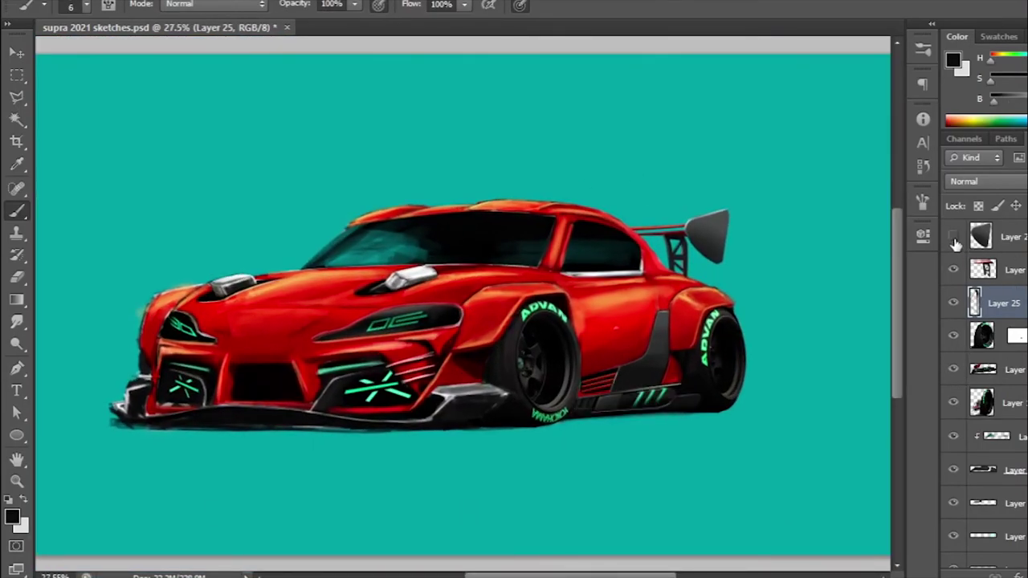
Step: On Layer 10, paint the windshield solid black and tint it with dark teal
scroll(988, 338, "down", 3)
left_click(960, 298)
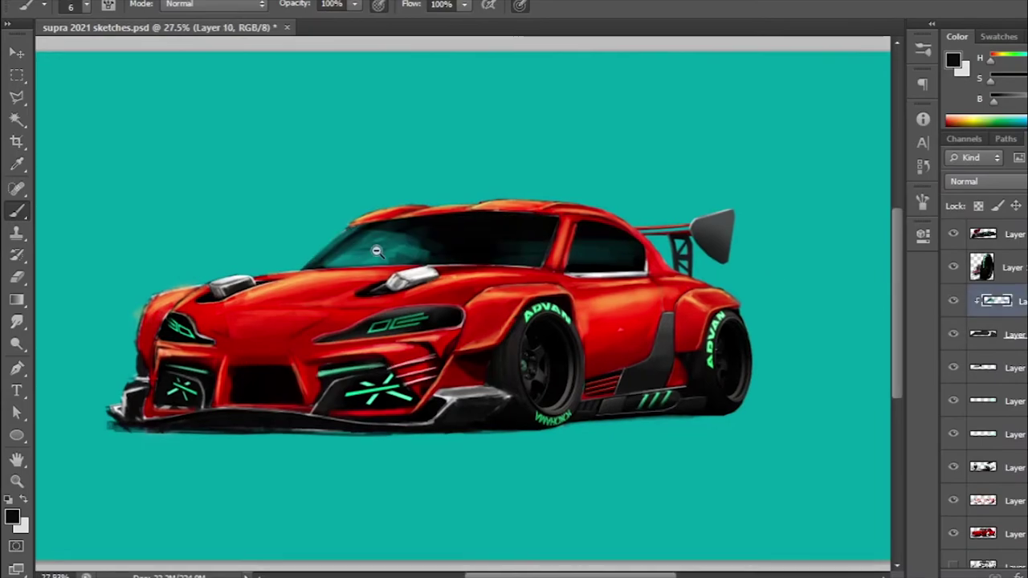
scroll(287, 232, "up", 2, "alt")
left_click_drag(594, 249, 412, 244)
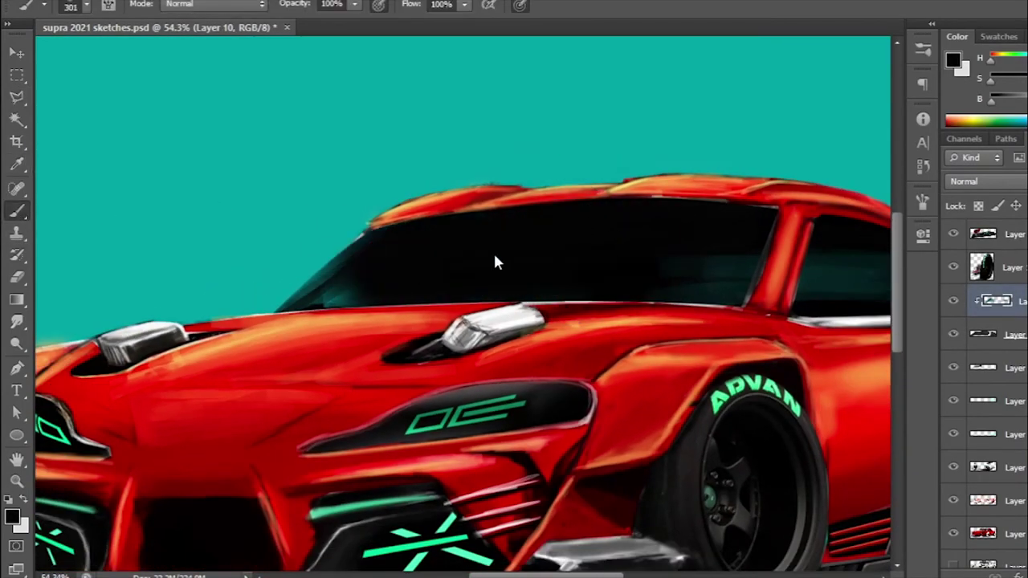
left_click_drag(324, 287, 474, 281)
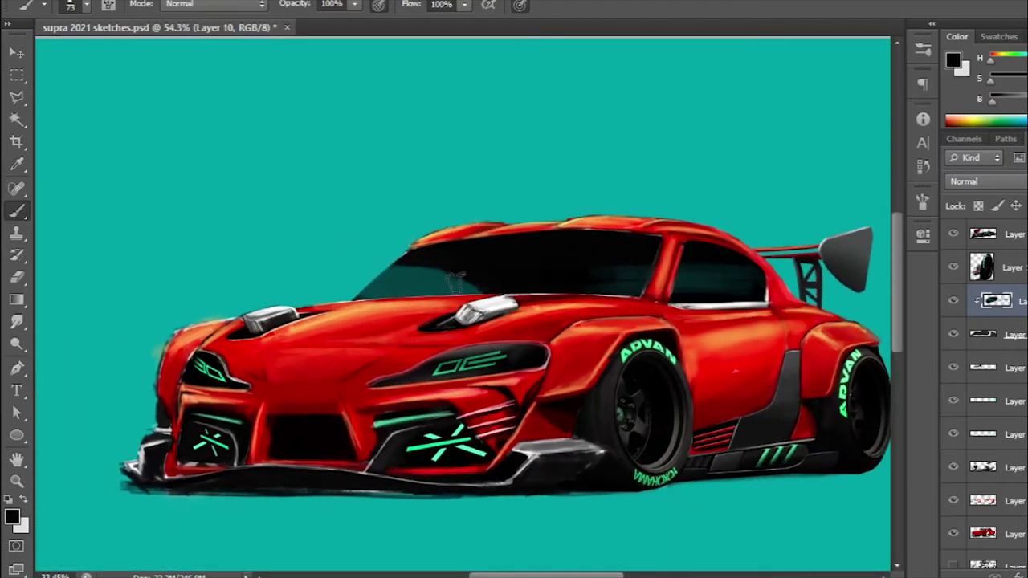
scroll(470, 281, "down", 2, "alt")
left_click(458, 278, "alt")
left_click_drag(422, 256, 370, 289)
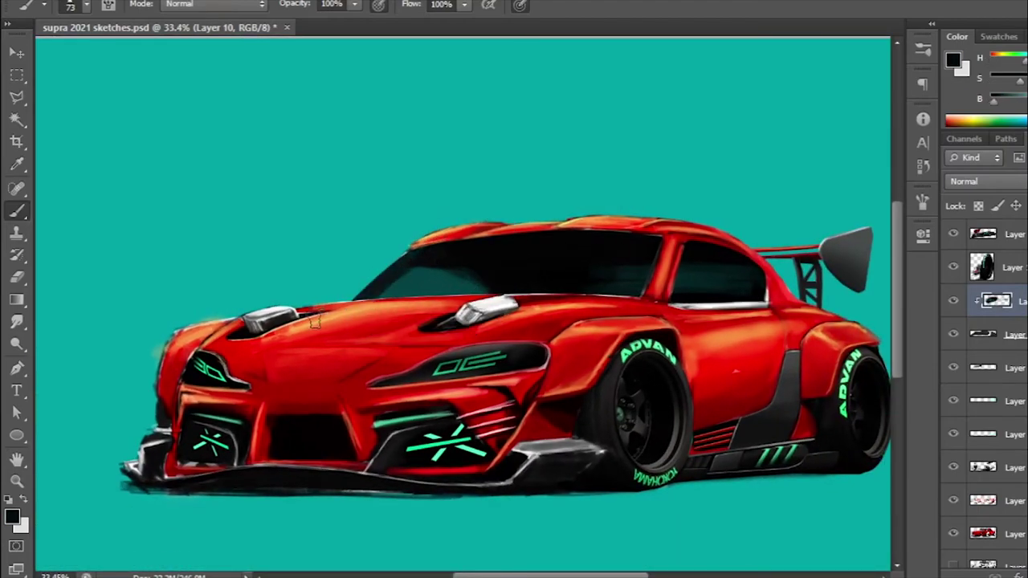
scroll(482, 301, "up", 1, "alt")
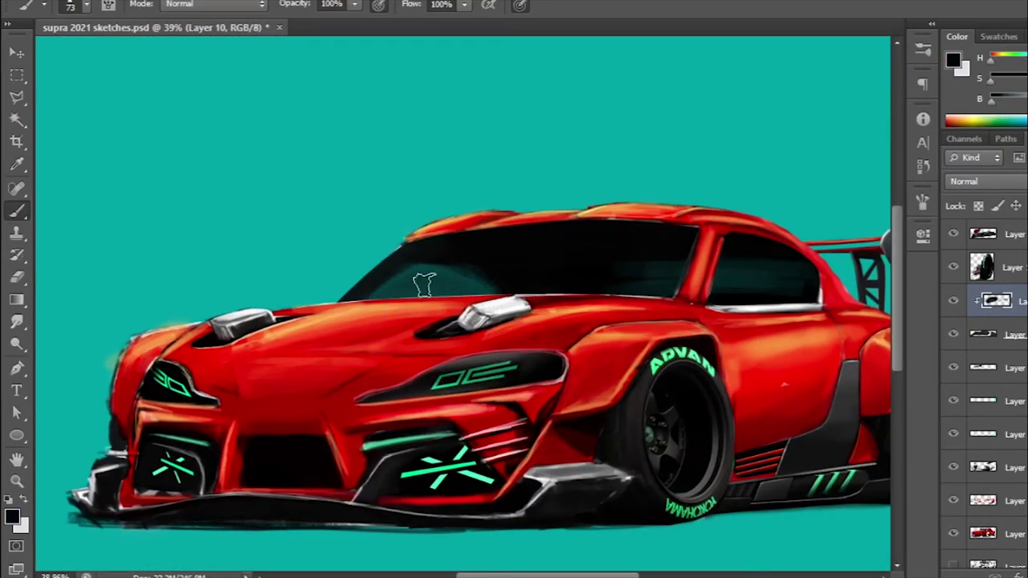
left_click_drag(484, 291, 404, 272)
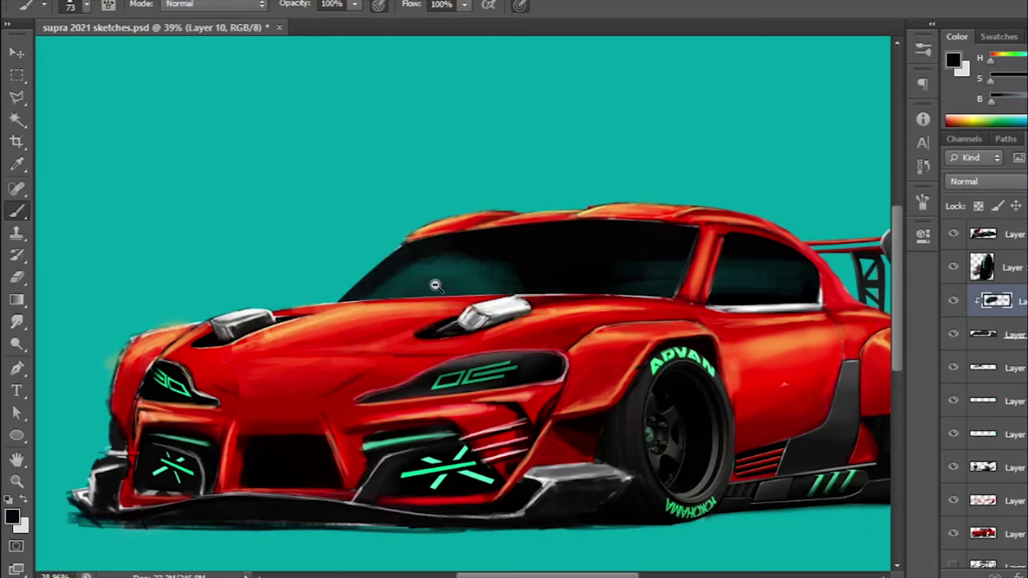
scroll(435, 286, "down", 1, "alt")
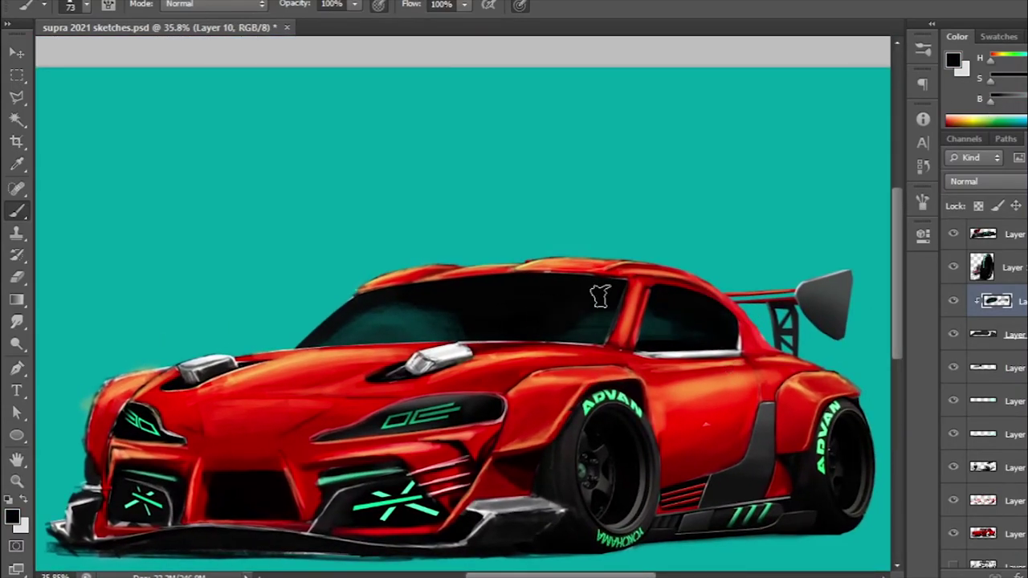
scroll(527, 292, "up", 1)
Step: On a new layer, paint a light reflection streak and soft grey sheen across the windshield
key("ctrl+shift+alt+n")
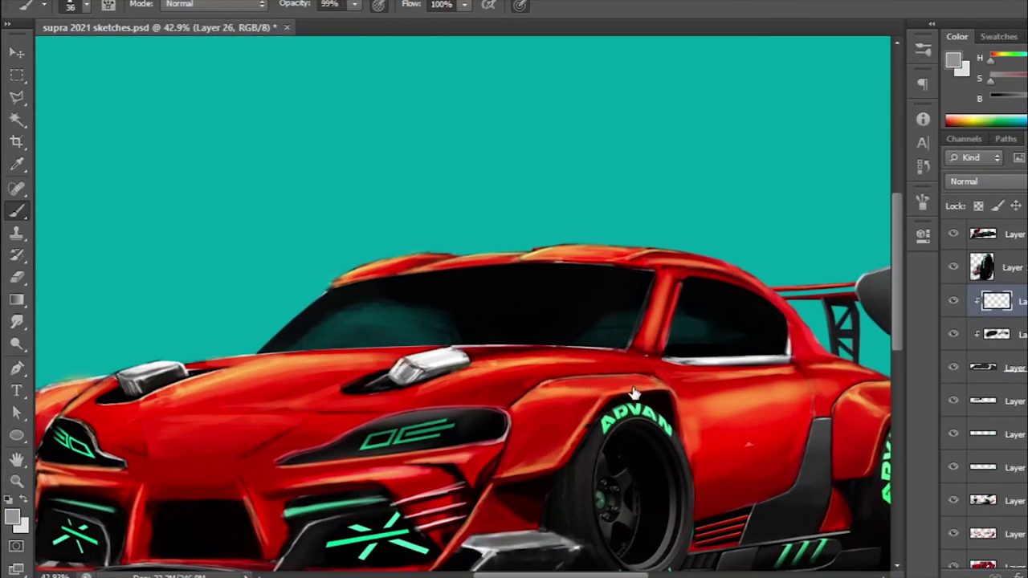
left_click_drag(581, 271, 606, 337)
mouse_move(385, 313)
left_mouse_down()
mouse_move(241, 322)
mouse_move(346, 314)
left_mouse_up()
key("d")
scroll(322, 306, "down", 2, "alt")
scroll(322, 236, "up", 1, "alt")
key("bracketleft")
key("bracketleft")
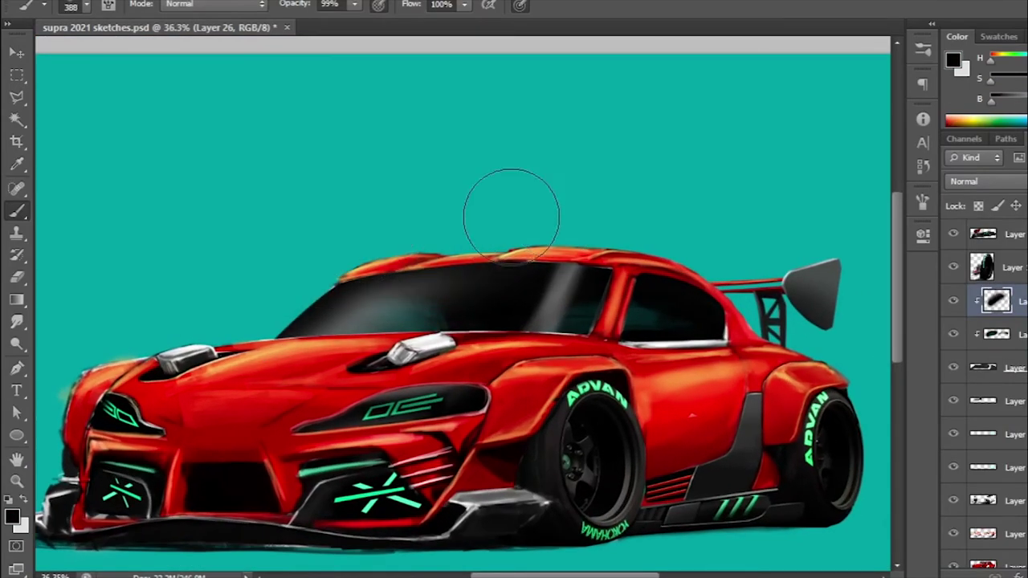
scroll(634, 244, "up", 1, "alt")
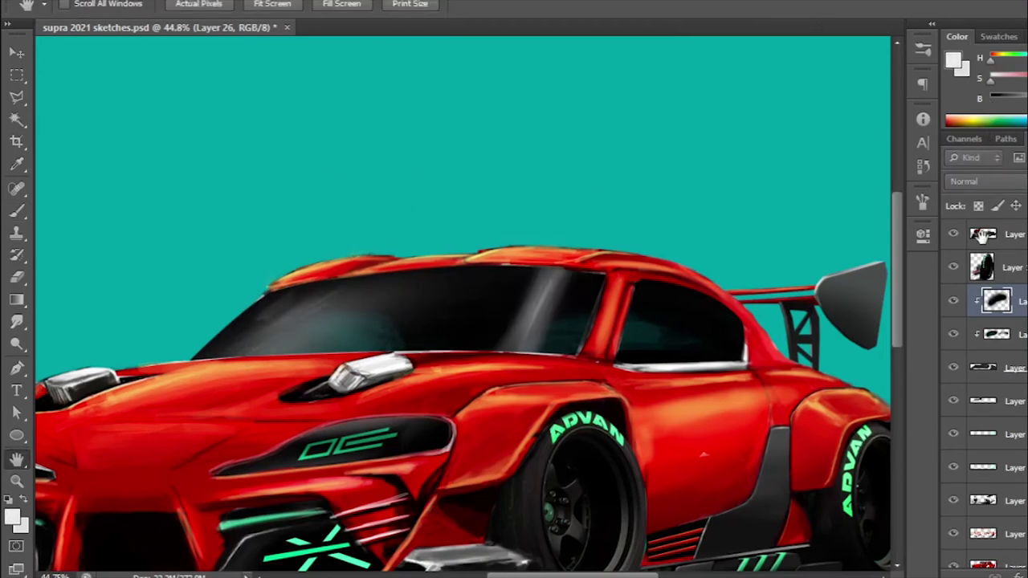
key("e")
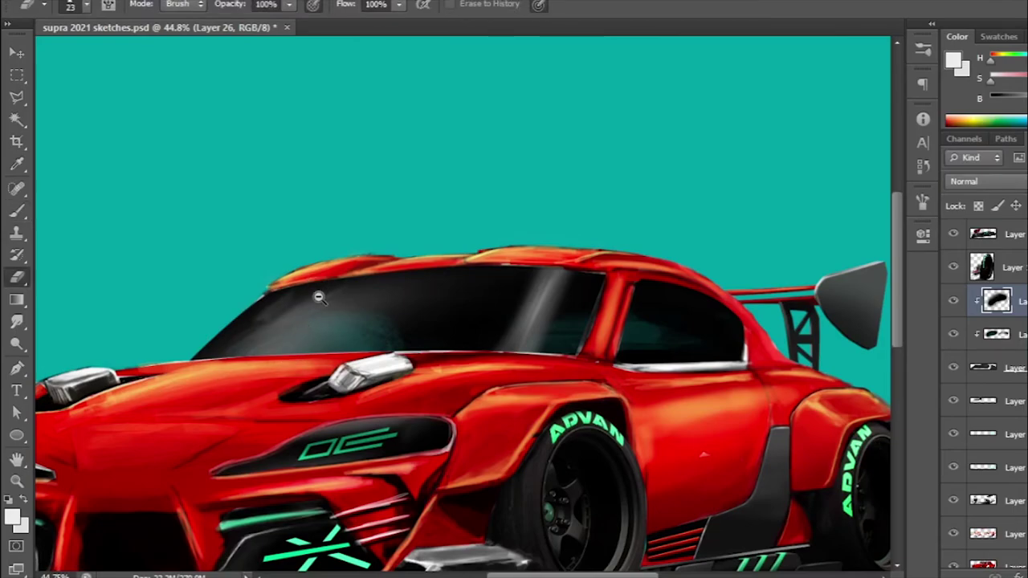
scroll(319, 297, "down", 3, "alt")
scroll(764, 203, "up", 2, "alt")
scroll(567, 279, "up", 1)
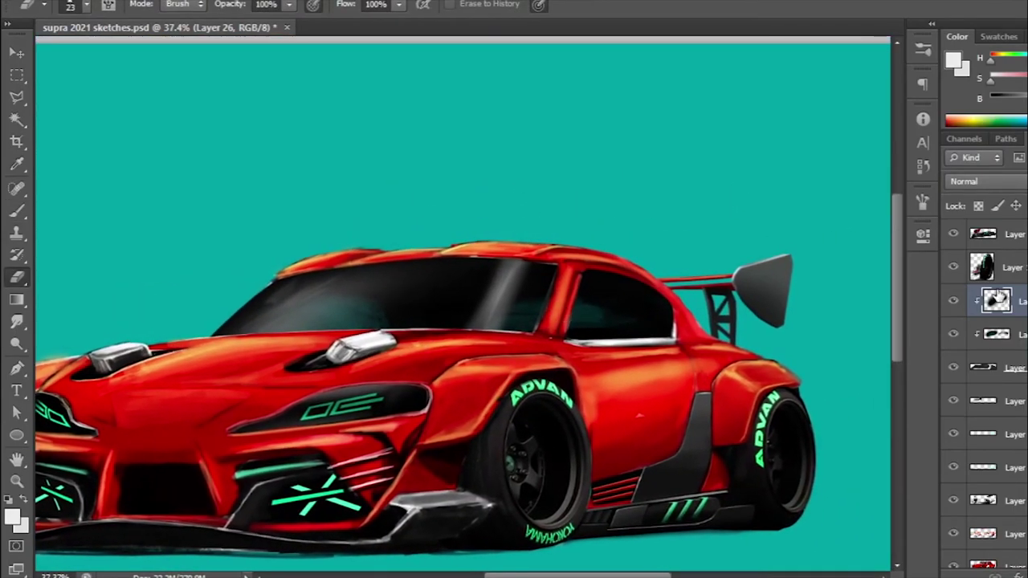
Step: Lasso the trim strip under the side window, paint it black with a thin white edge, then deselect
scroll(482, 321, "up", 3)
key("l")
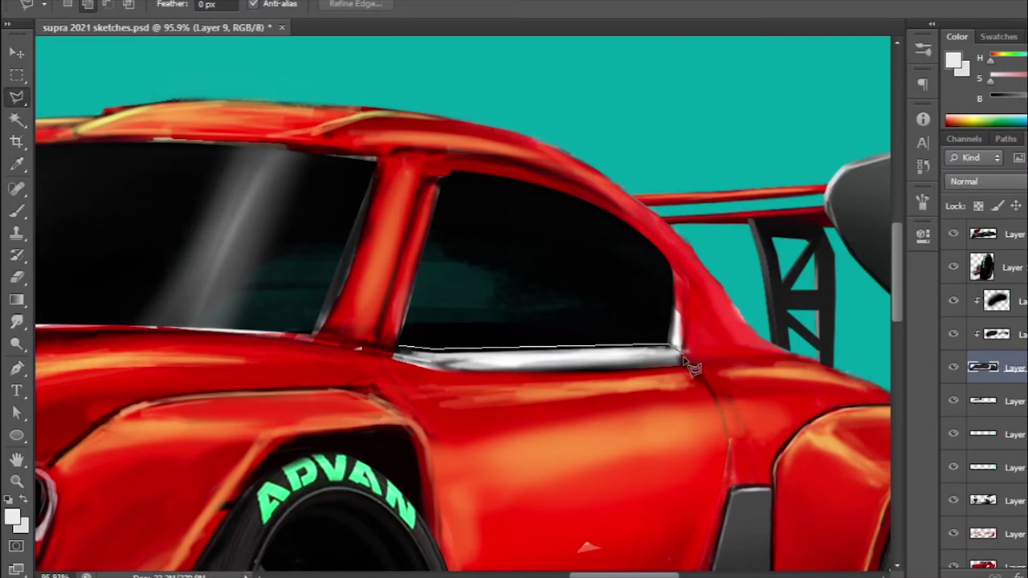
left_click_drag(440, 378, 398, 354)
key("b")
key("x")
left_click_drag(595, 337, 815, 337)
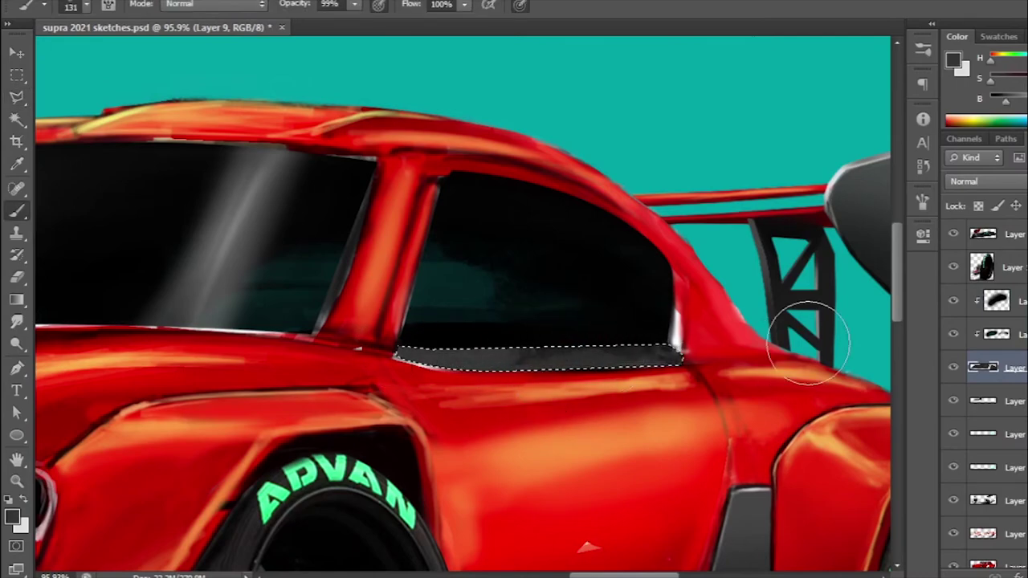
key("bracketleft")
key("bracketleft")
key("bracketleft")
key("x")
left_click_drag(436, 356, 643, 344)
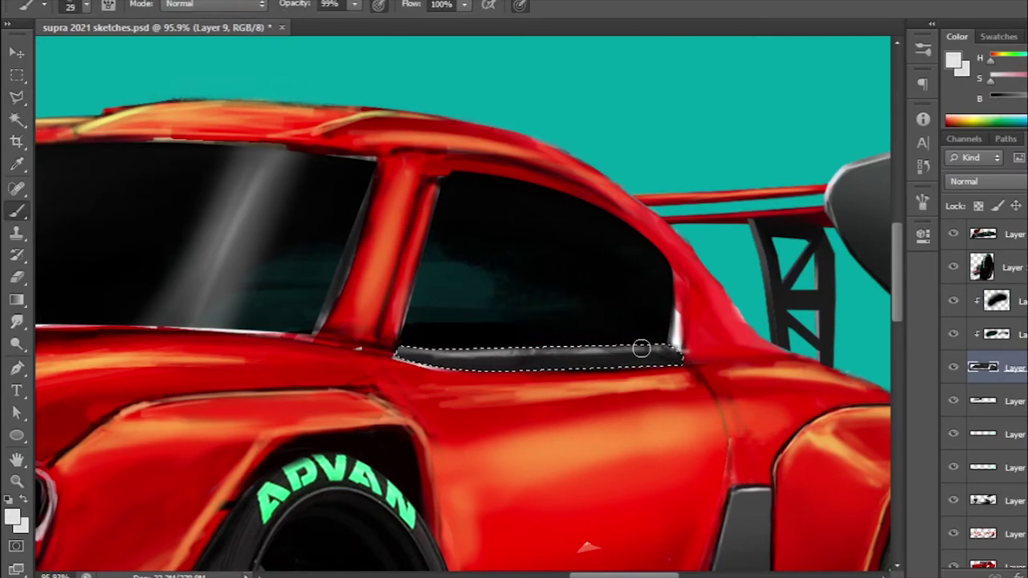
key("ctrl+d")
Step: Sample the red from the window pillar on Layer 10, then zoom out to the whole car
scroll(519, 351, "down", 1)
scroll(518, 351, "down", 1)
key("e")
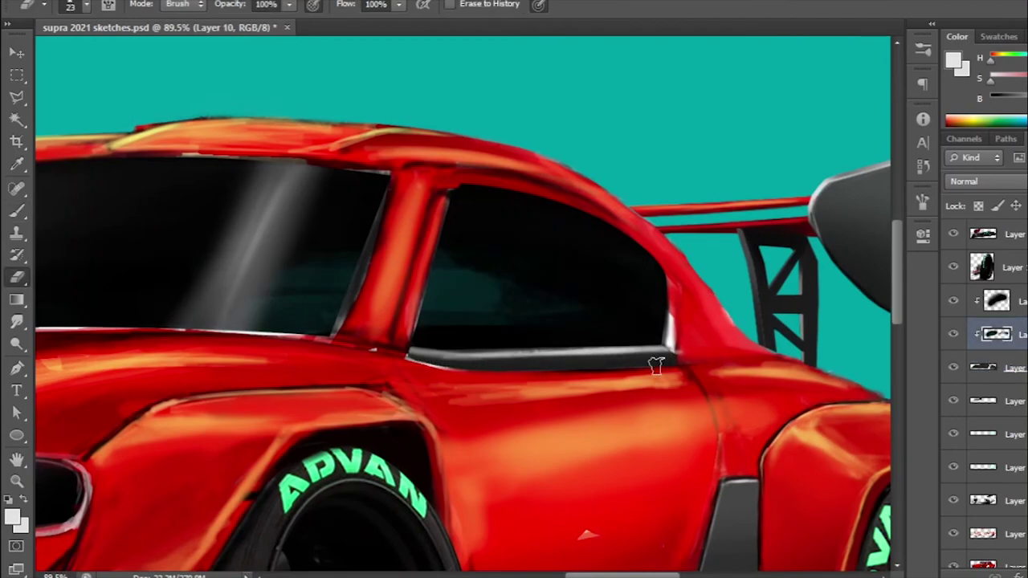
scroll(659, 361, "up", 2)
key("alt+bracketright")
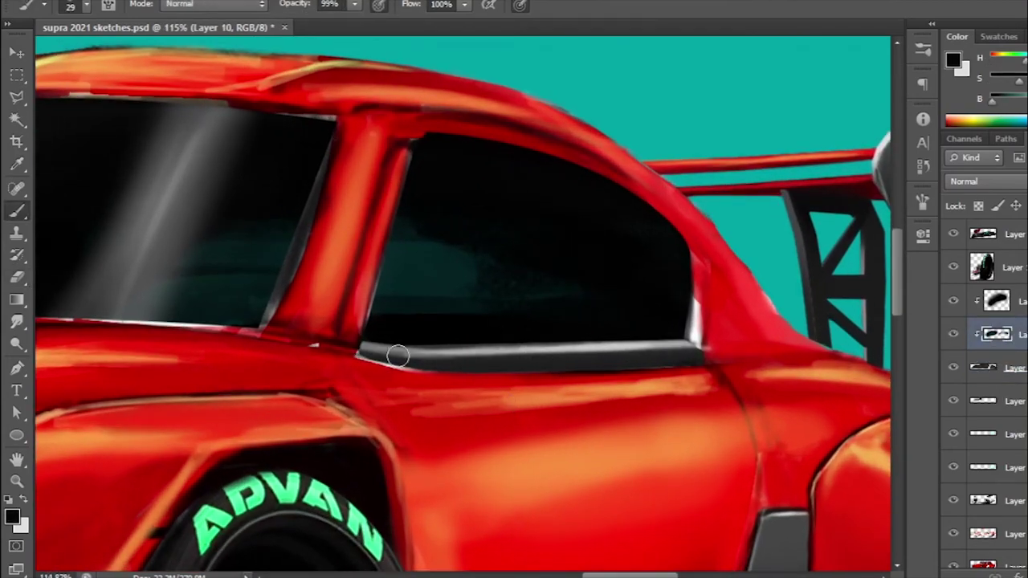
key("b")
left_click(690, 286, "alt")
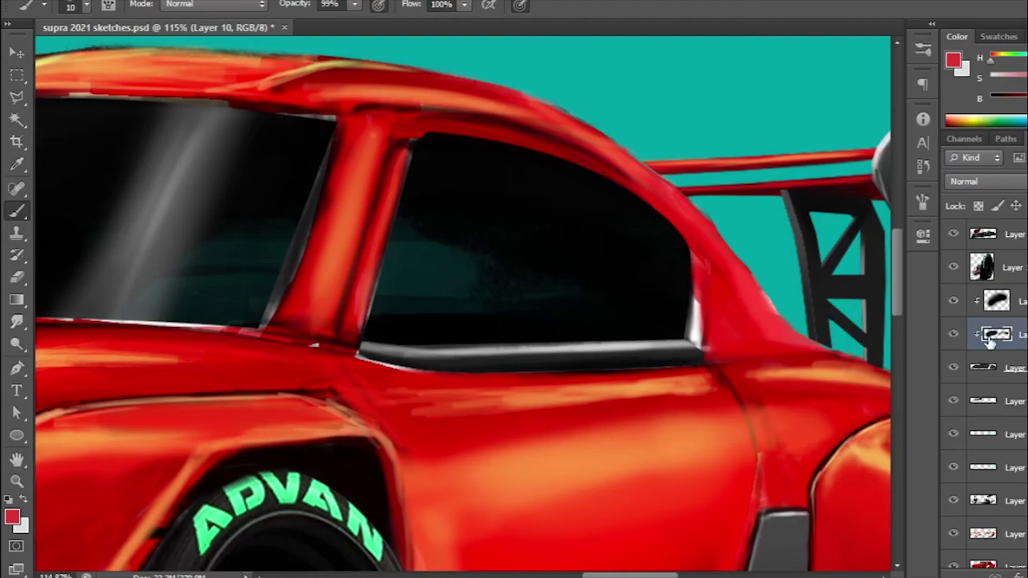
key("alt+bracketleft")
key("alt+bracketleft")
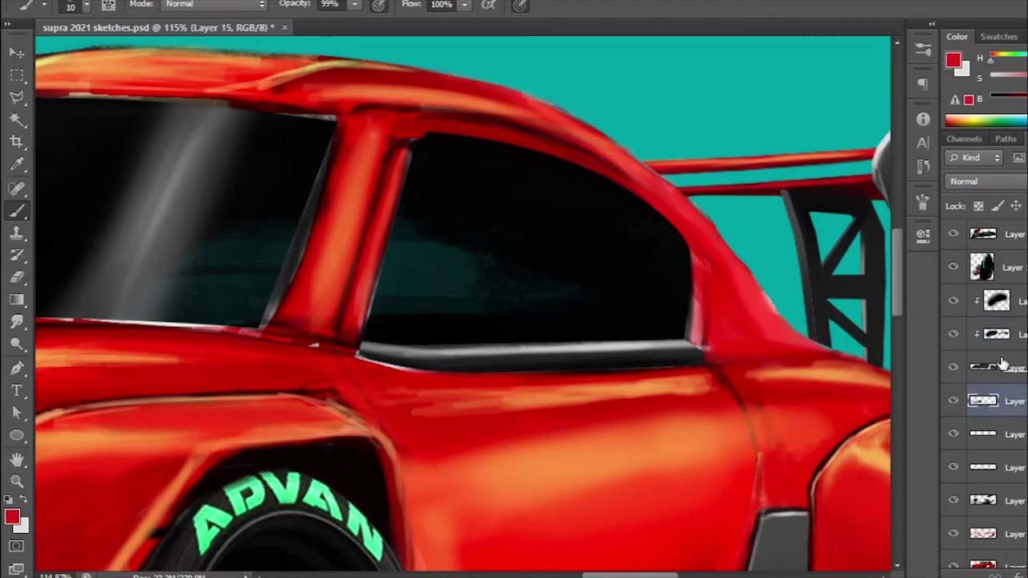
key("ctrl+0")
key("ctrl+minus")
Step: Brush a bright mint glow over the right lower grille X on the layer above Layer 11
key("alt+bracketleft")
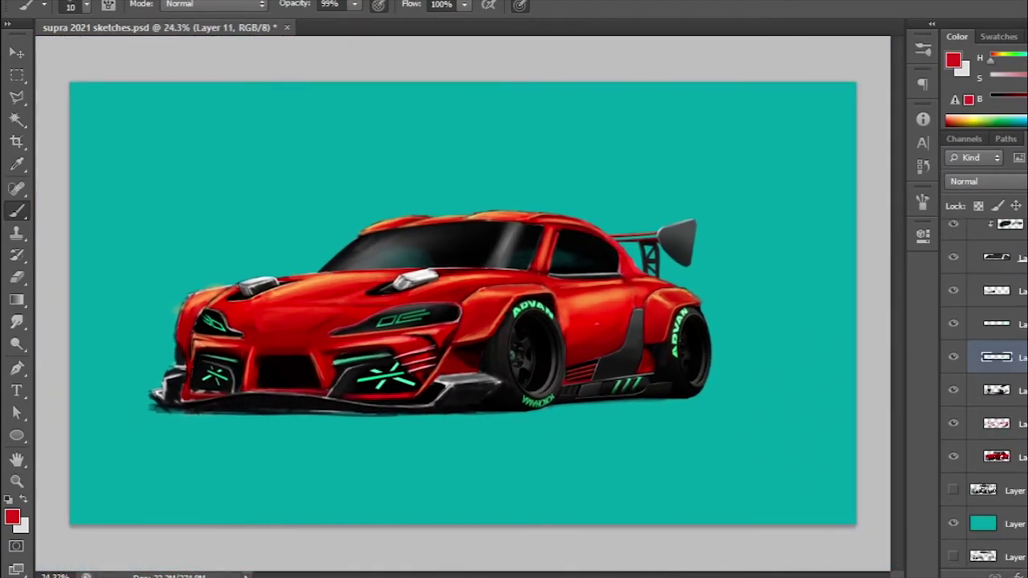
key("alt+bracketleft")
scroll(273, 384, "up", 3)
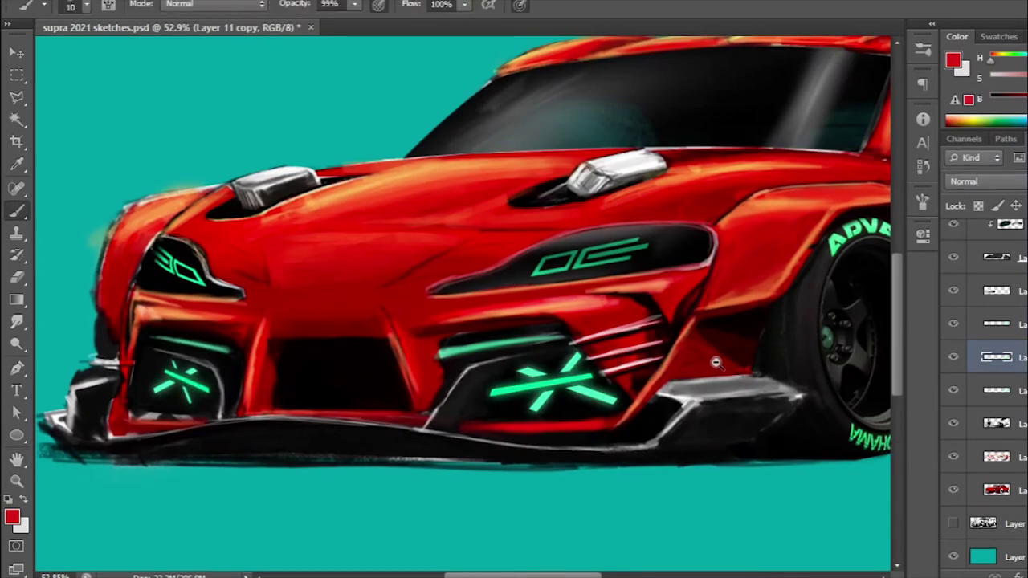
key("ctrl+minus")
key("alt+bracketleft")
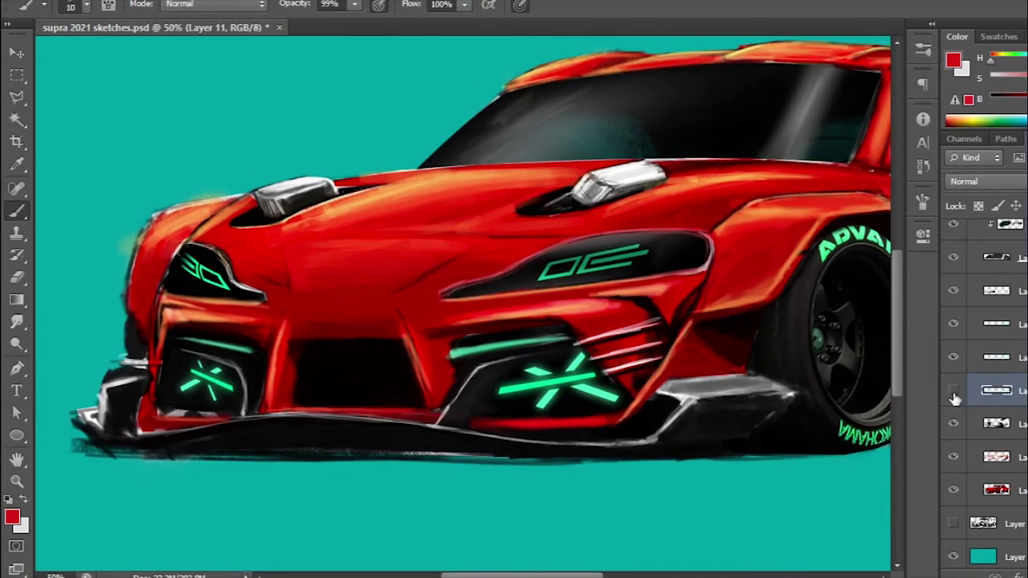
key("i")
key("b")
left_click_drag(505, 324, 450, 336)
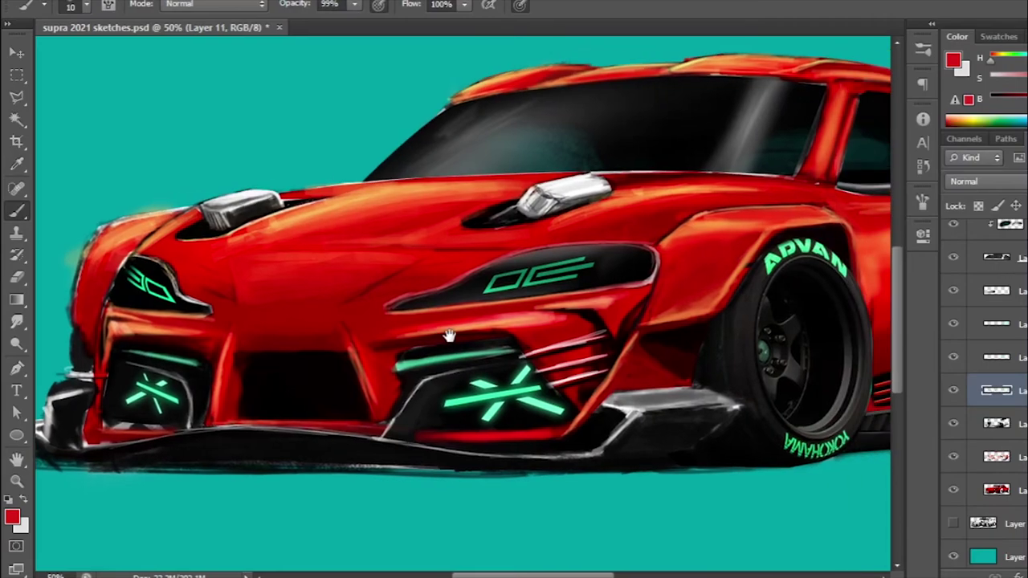
key("alt+bracketright")
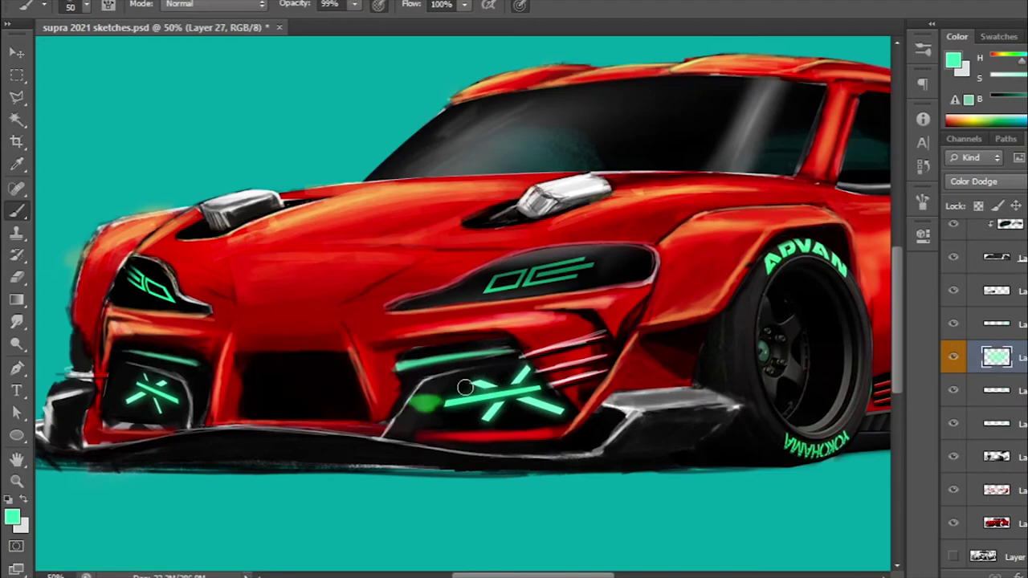
left_click_drag(498, 386, 446, 392)
Step: Undo the glow stroke, zoom in on the front grille, and marquee the right lower grille
scroll(988, 386, "up", 5)
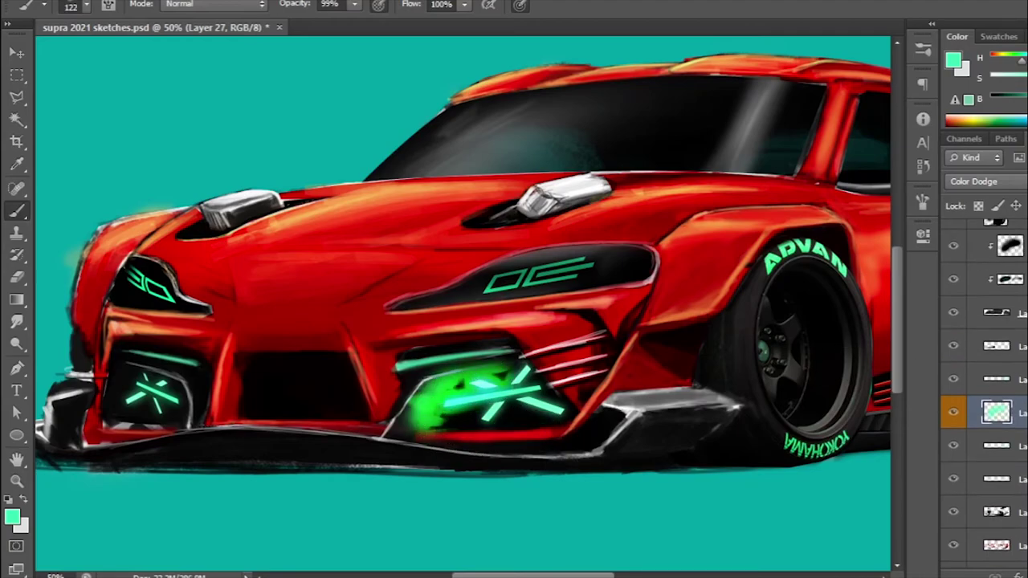
scroll(988, 386, "up", 5)
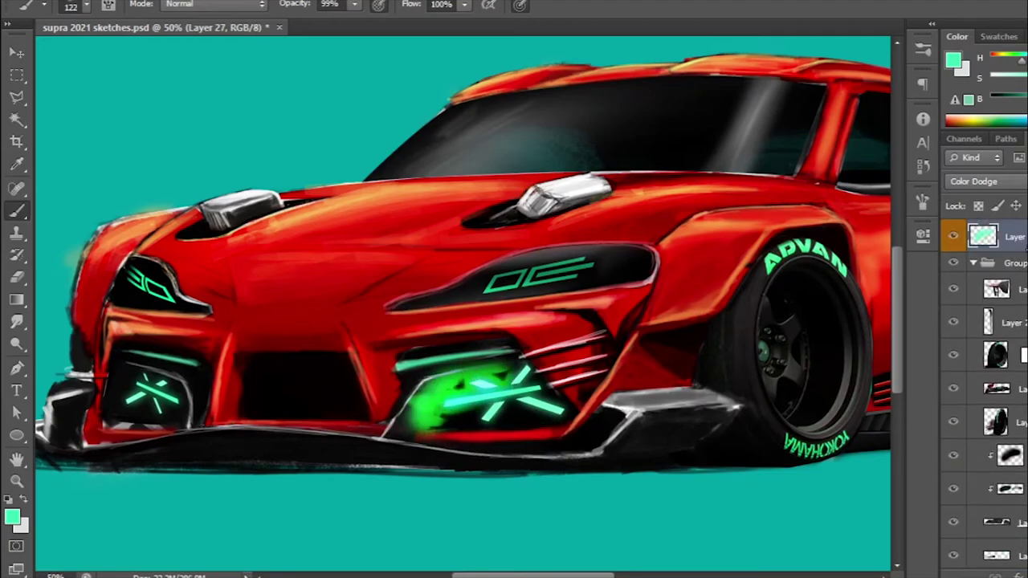
left_click(974, 263)
key("ctrl+z")
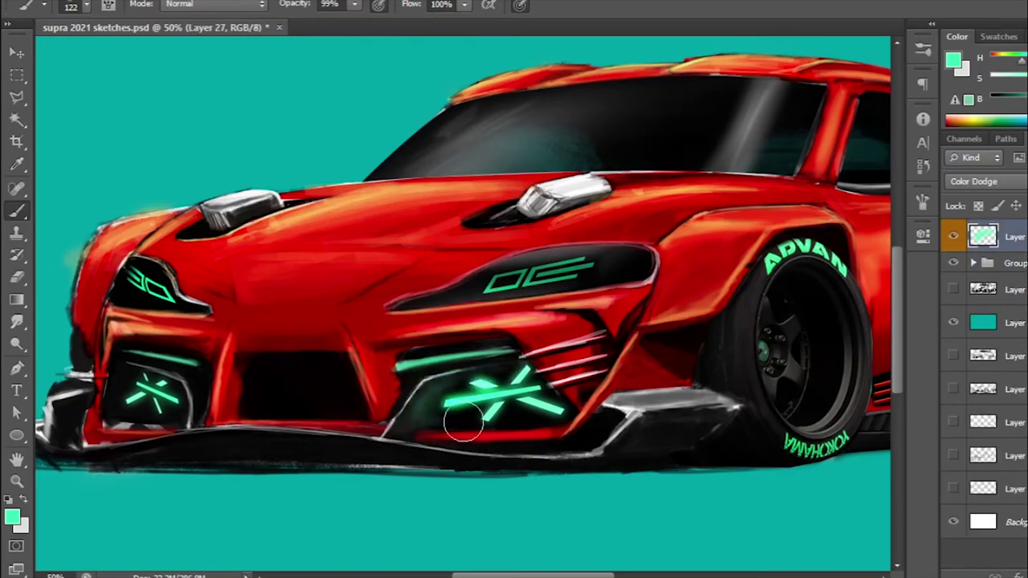
left_click_drag(496, 362, 506, 362)
key("e")
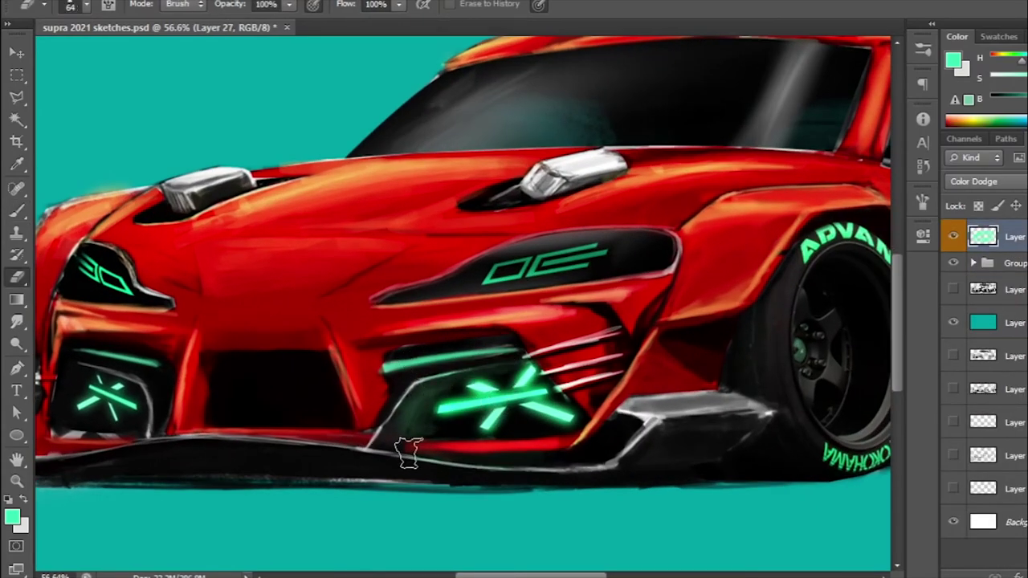
scroll(579, 468, "down", 3)
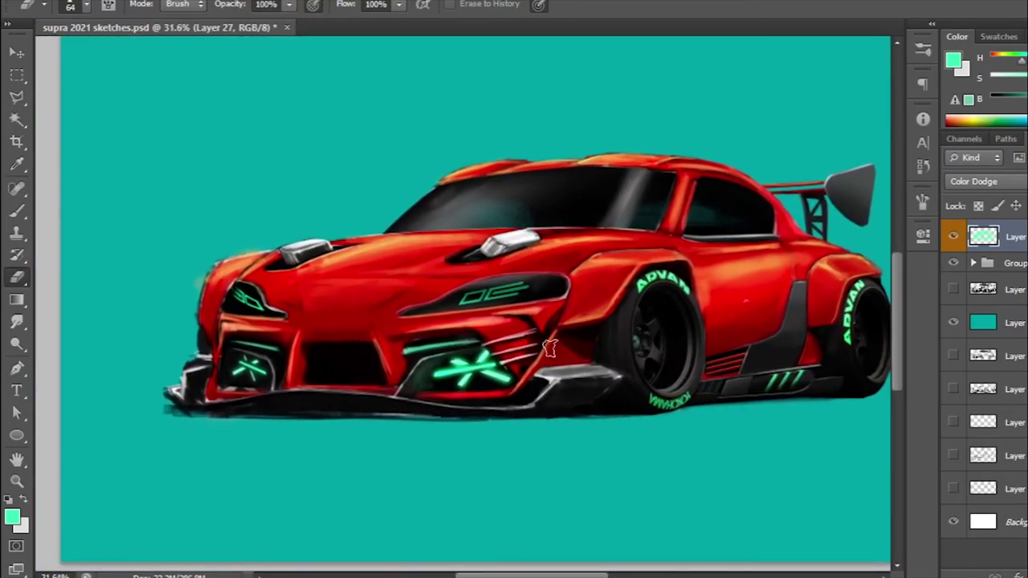
left_click_drag(434, 381, 546, 362)
scroll(525, 376, "down", 3)
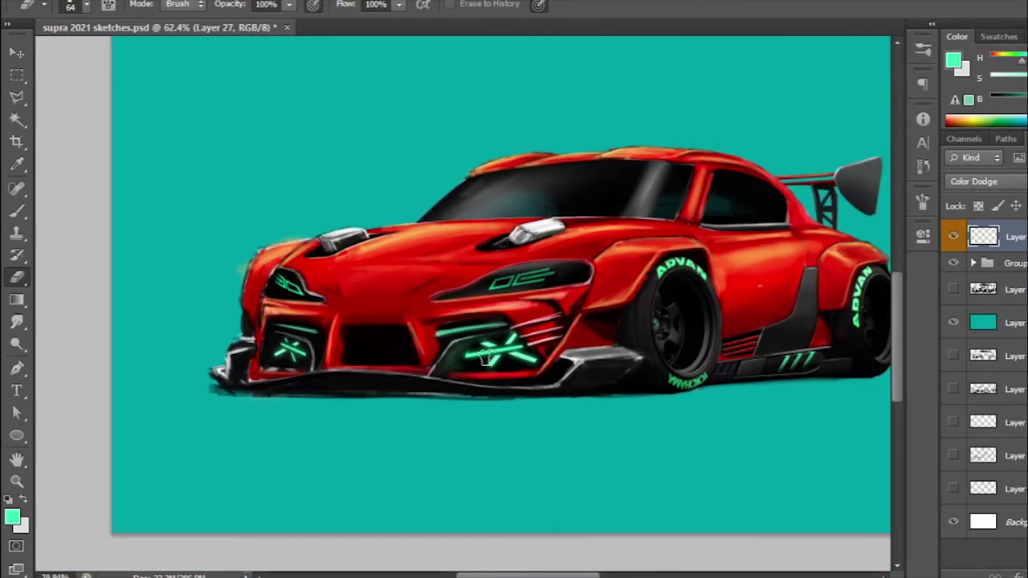
key("m")
left_click_drag(412, 338, 529, 404)
scroll(511, 370, "up", 3)
Step: Scale the selected right grille light down to about 75%
key("ctrl+t")
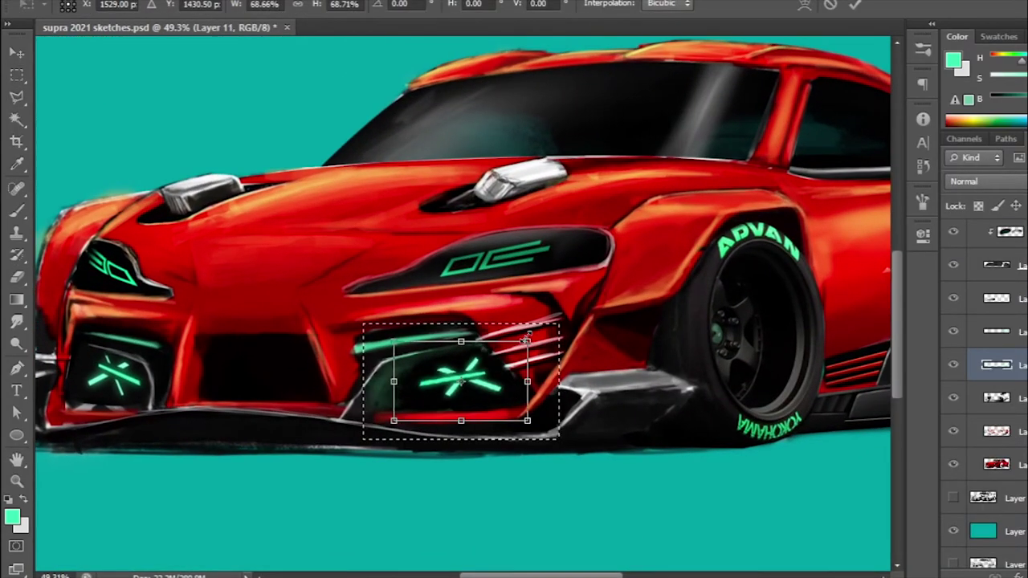
left_click_drag(364, 326, 412, 351)
scroll(577, 349, "up", 3)
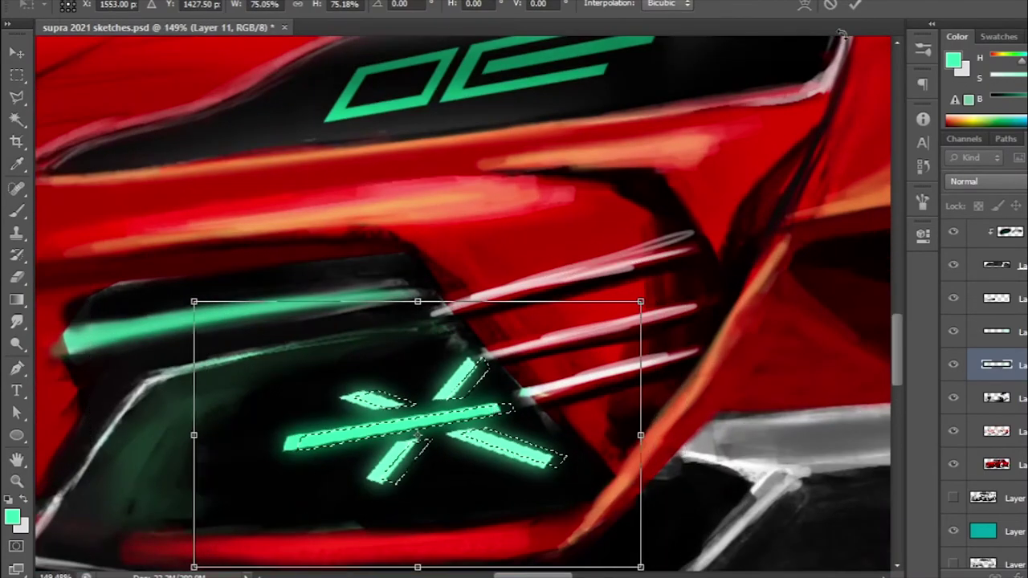
key("Return")
scroll(576, 349, "down", 5)
scroll(405, 350, "up", 2)
Step: Select the X light in the left grille and shrink it narrower and shorter
left_click_drag(360, 336, 437, 401)
scroll(405, 350, "up", 4)
key("ctrl+t")
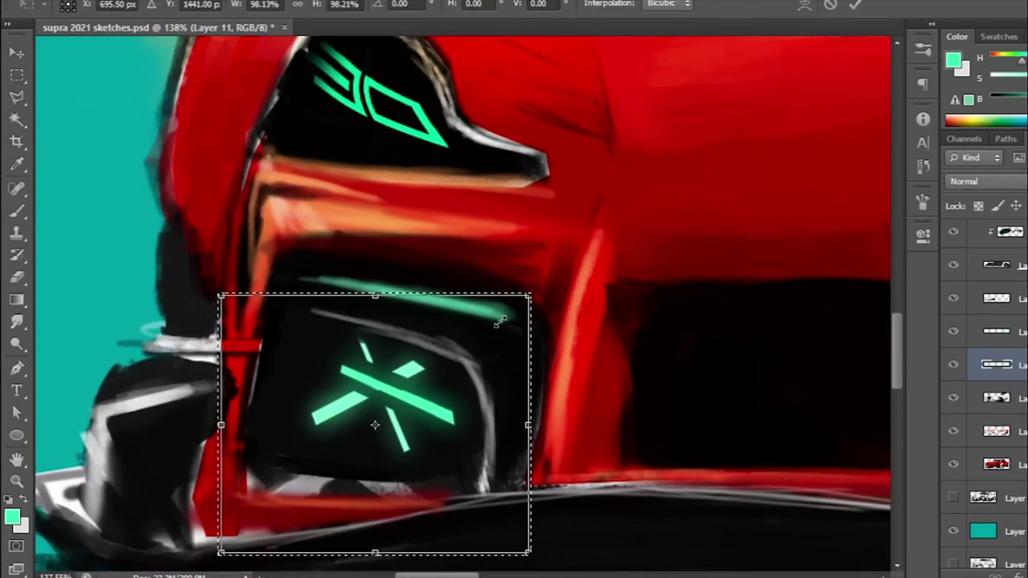
left_click_drag(528, 424, 449, 419)
left_click_drag(344, 514, 344, 536)
key("Return")
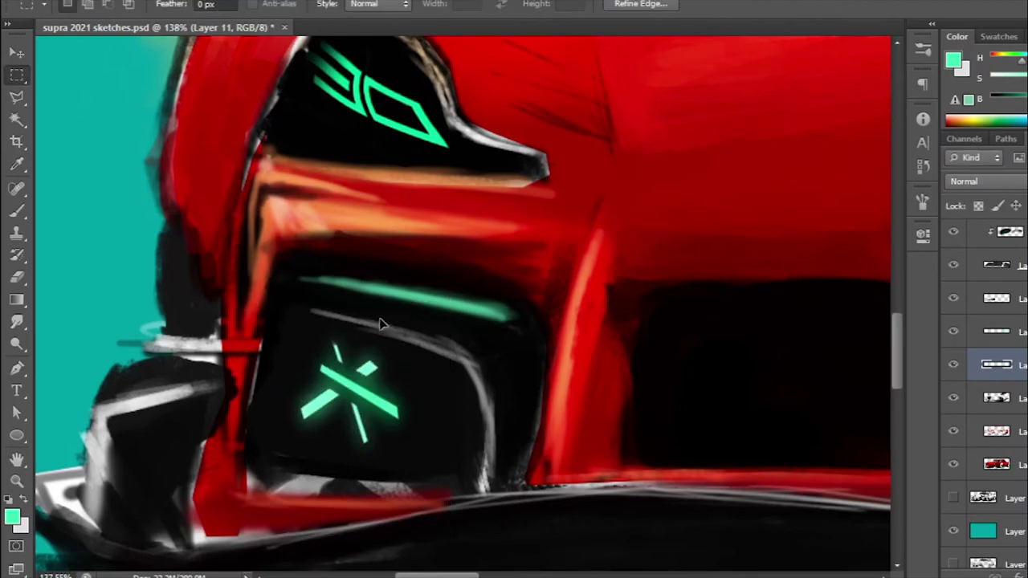
scroll(344, 419, "down", 5)
Step: Turn the hidden headlight glow layer back on
key("v")
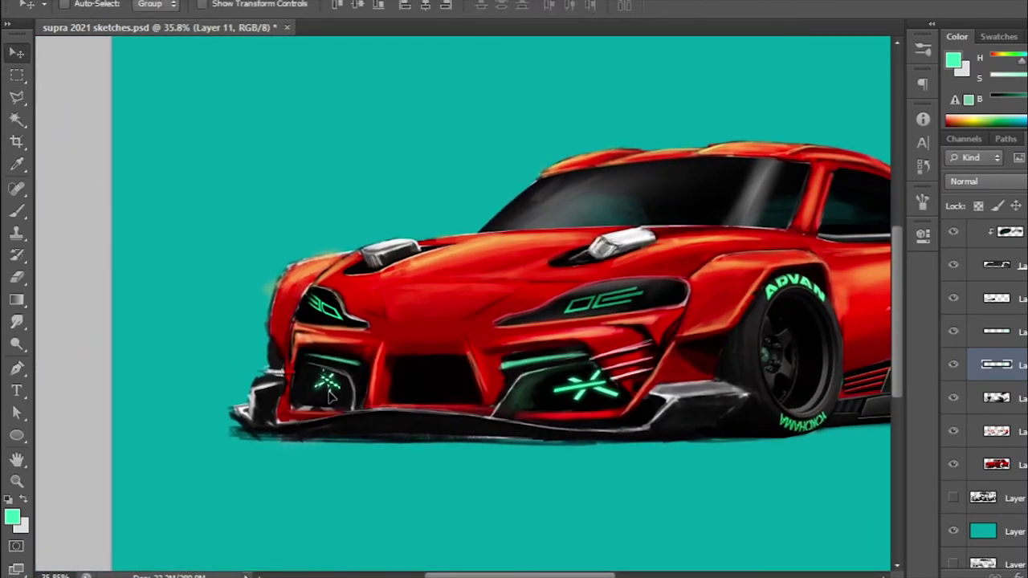
scroll(321, 386, "down", 3)
scroll(611, 337, "up", 2)
scroll(858, 303, "up", 4)
scroll(609, 363, "up", 2)
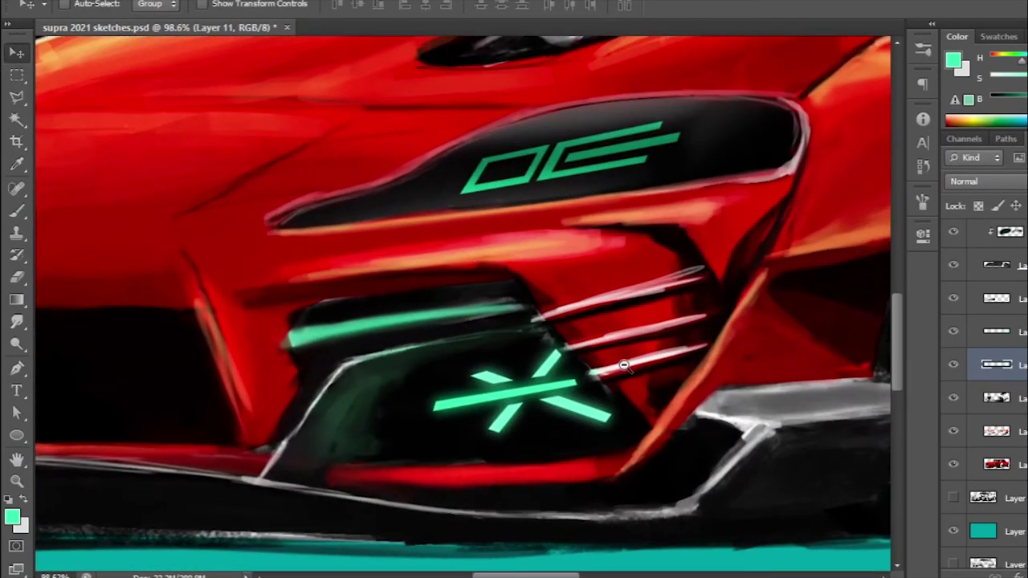
scroll(683, 361, "down", 4)
scroll(760, 363, "down", 1)
left_click(953, 332)
scroll(396, 330, "up", 2)
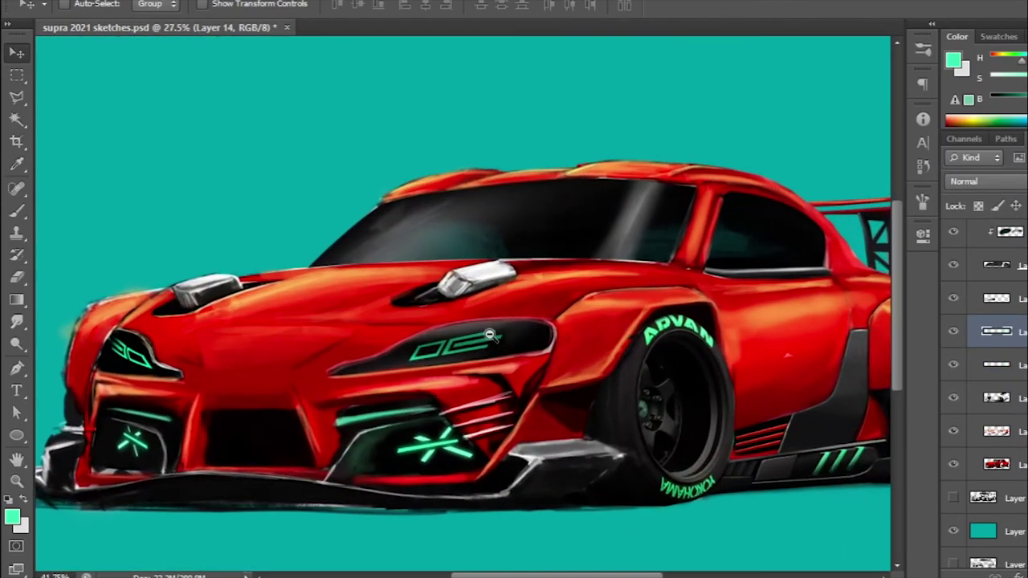
Step: Duplicate the headlight glow layer twice to brighten it, then make Layer 15 active
key("ctrl+j")
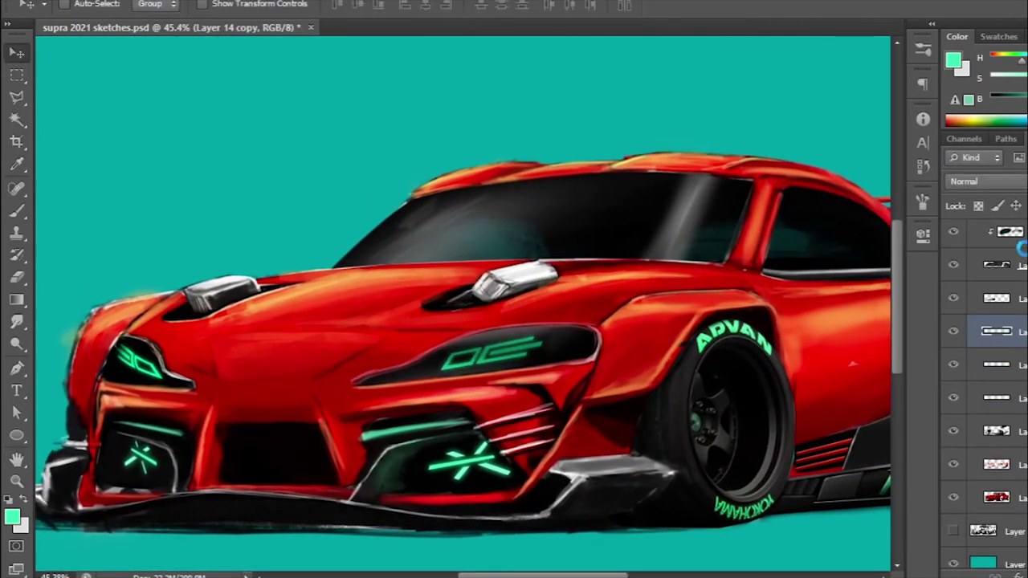
scroll(981, 190, "up", 4)
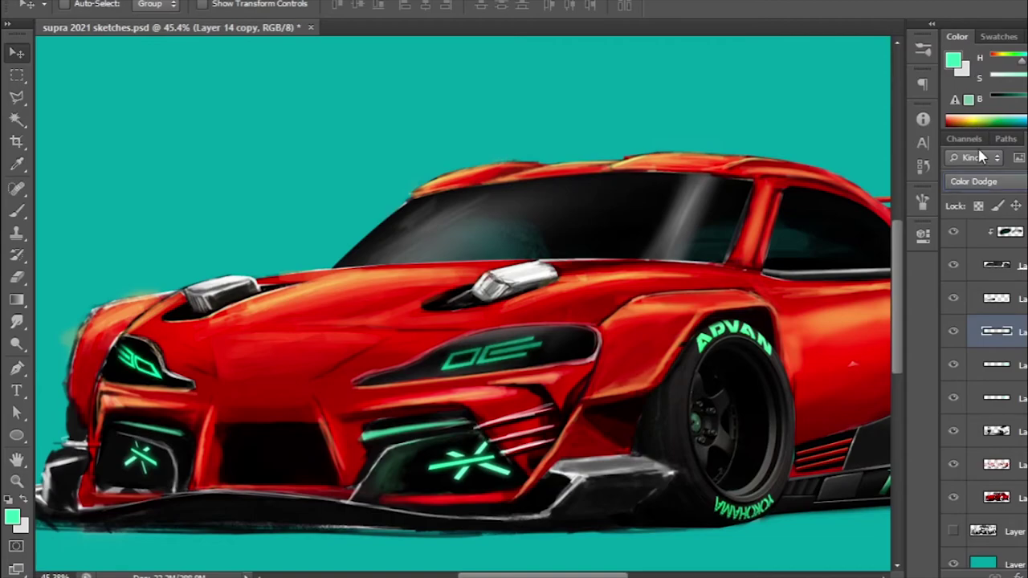
key("ctrl+j")
scroll(576, 347, "down", 3)
scroll(575, 347, "up", 2)
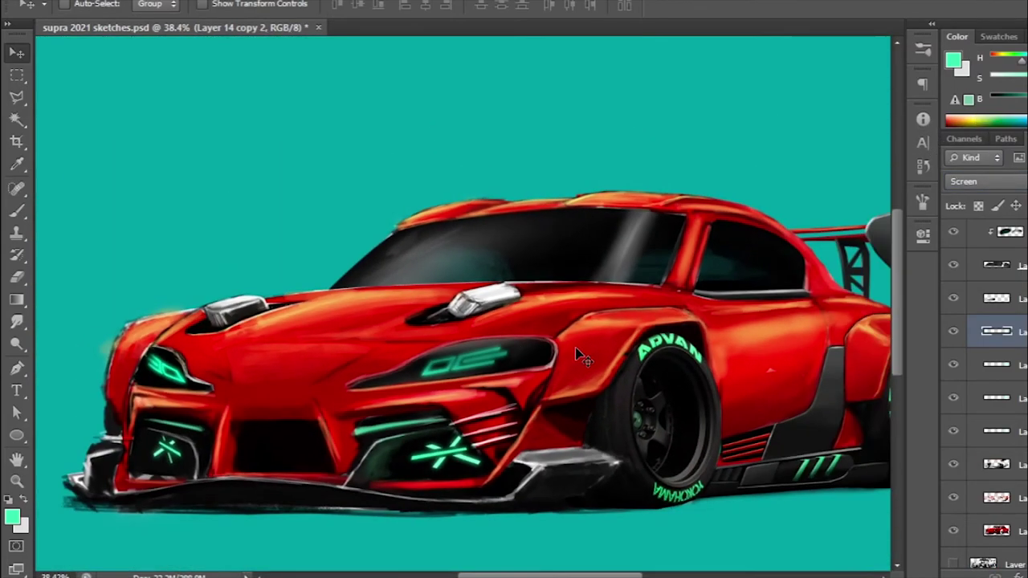
key("ctrl+t")
key("Return")
scroll(456, 387, "down", 1)
left_click(964, 299)
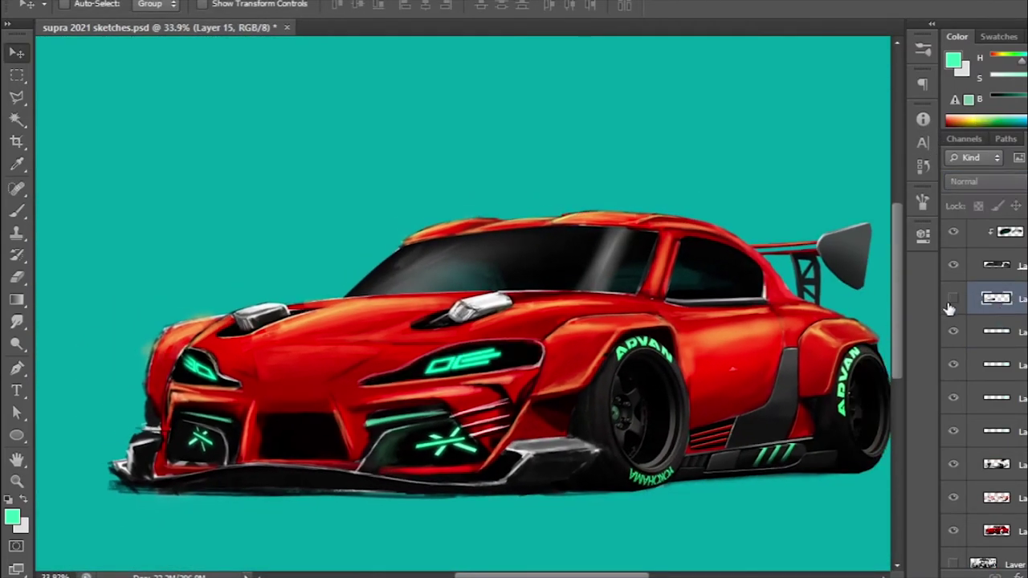
scroll(241, 354, "down", 2)
scroll(241, 353, "up", 4)
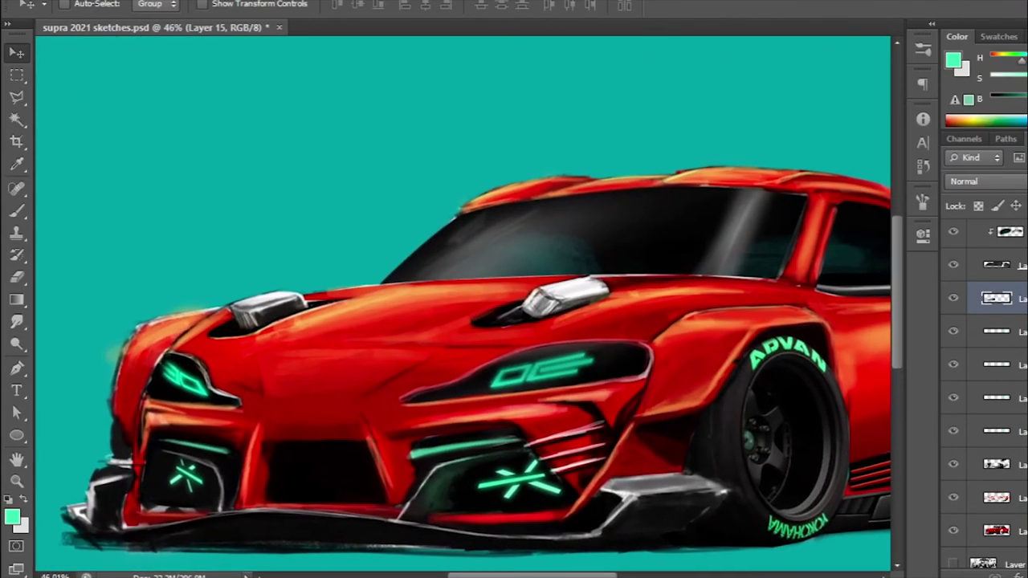
Step: Erase the dark smudge along the bottom edge of the front splitter
left_click(16, 211)
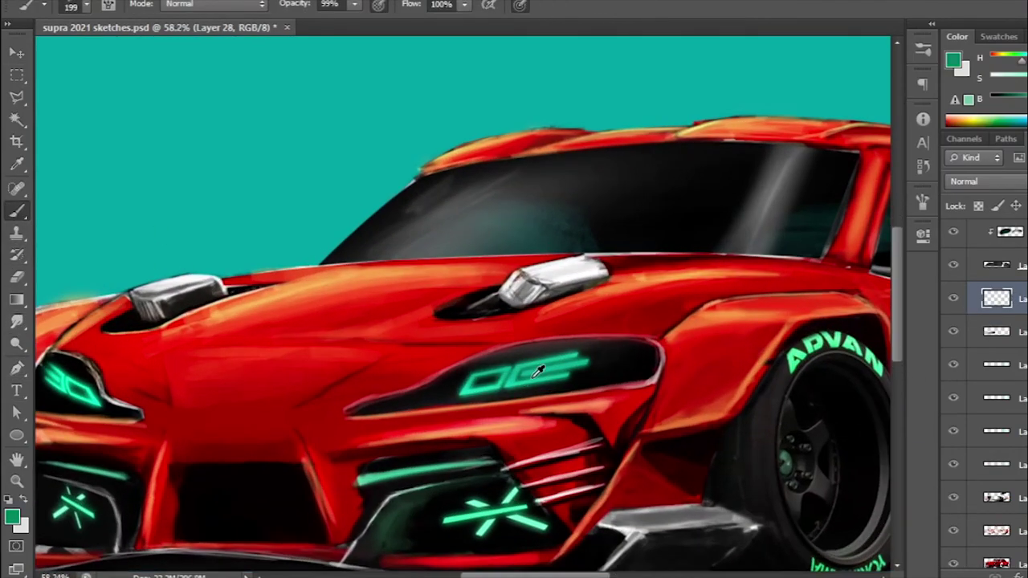
scroll(443, 394, "up", 1)
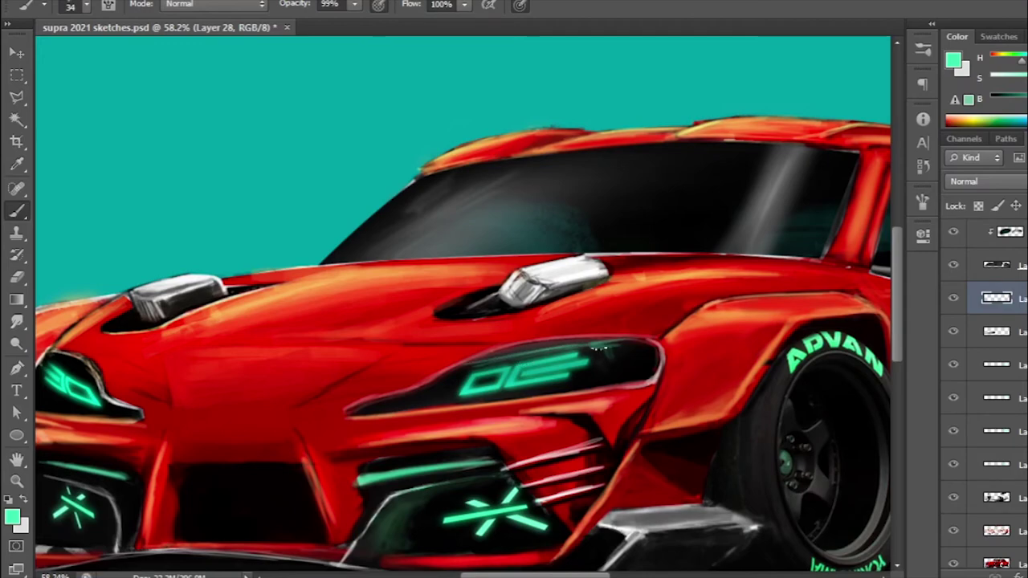
left_click_drag(433, 397, 522, 397)
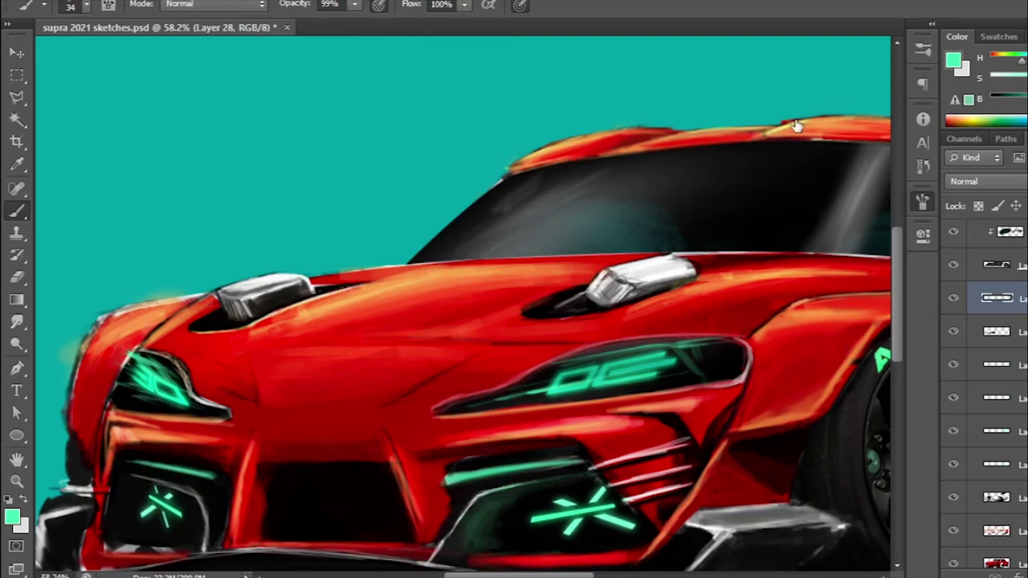
left_click_drag(717, 182, 698, 187)
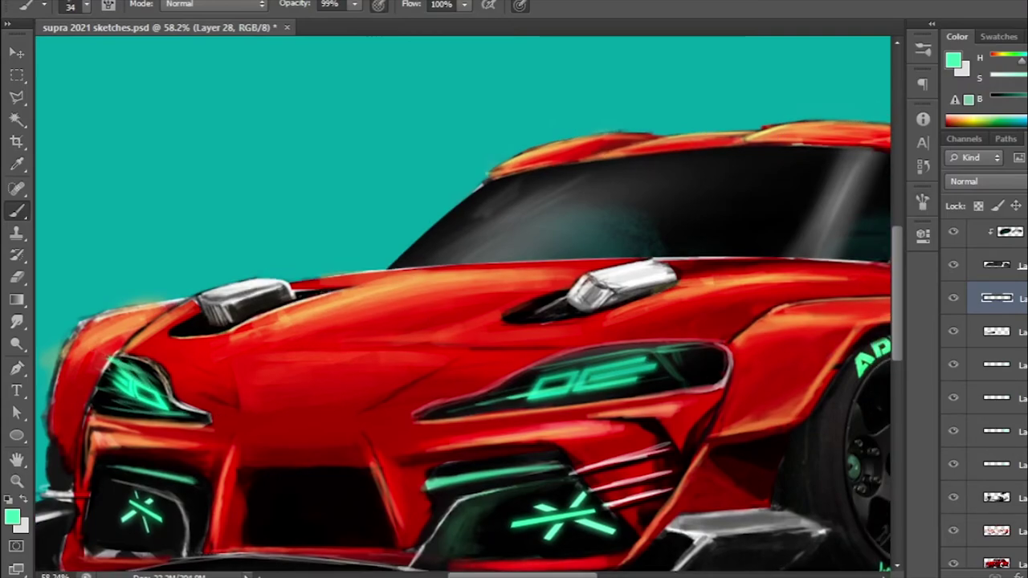
left_click(425, 333, "alt")
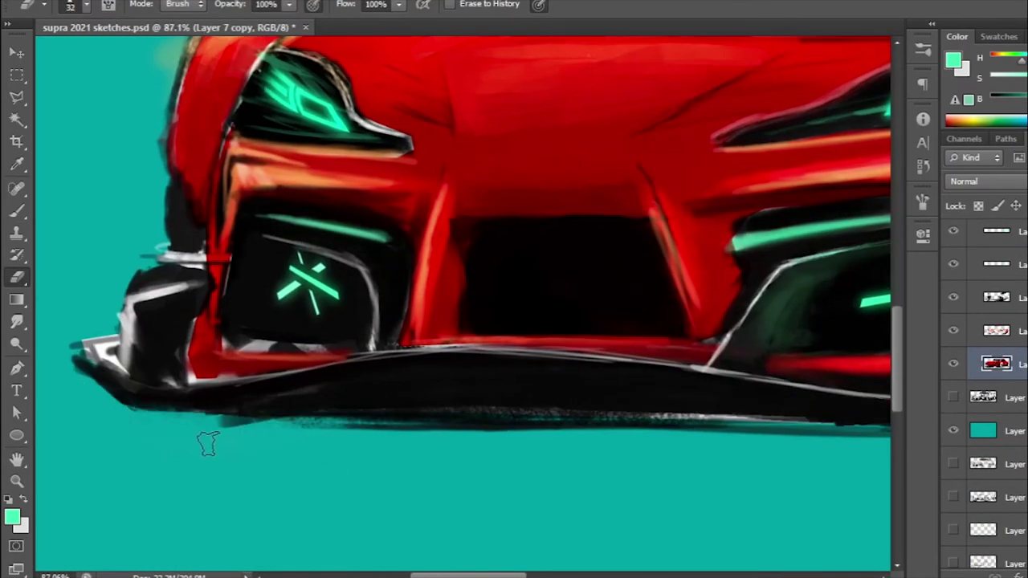
left_click_drag(207, 443, 458, 438)
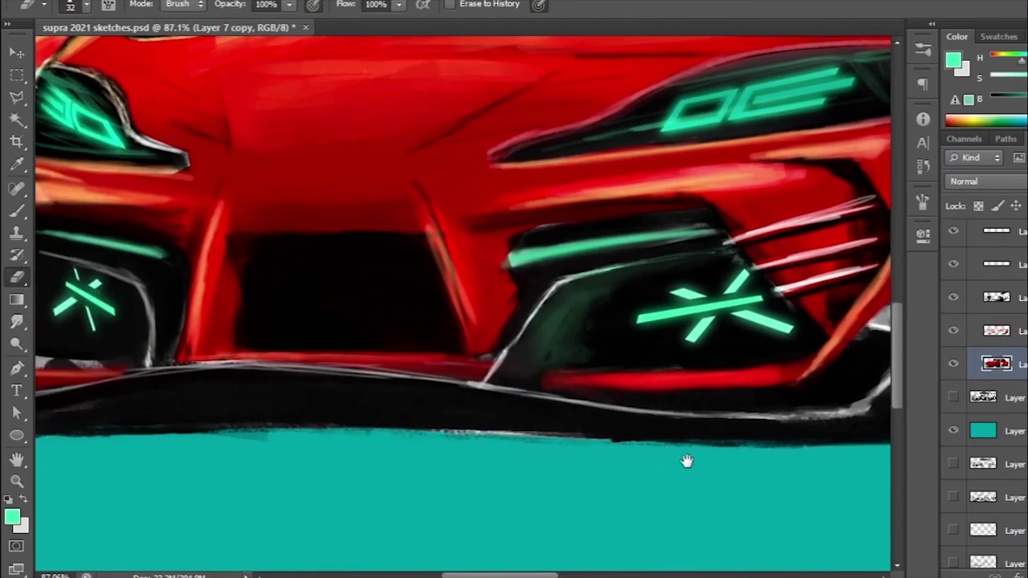
left_click_drag(687, 462, 606, 467)
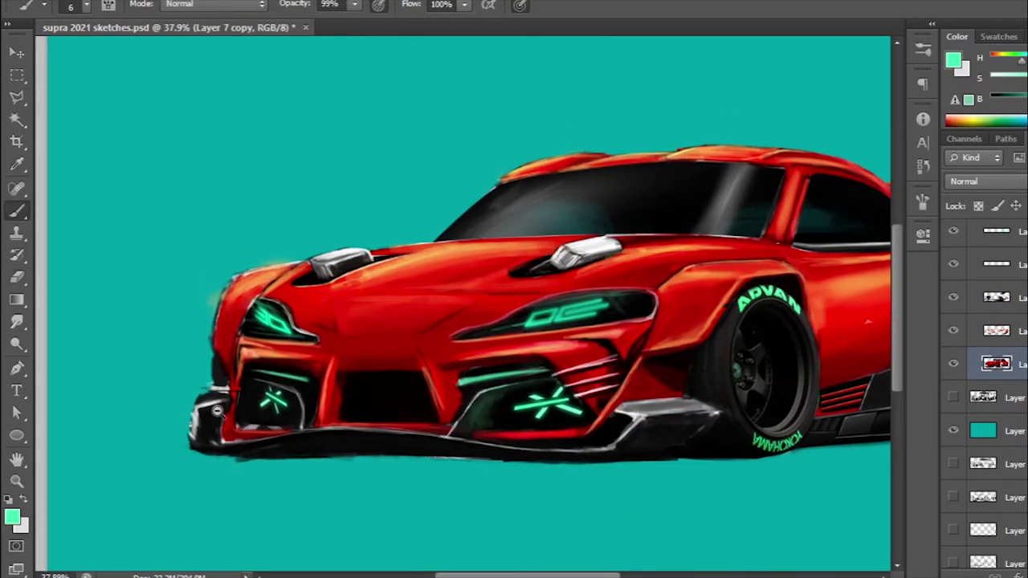
Step: Pick white as the paint colour and return to Layer 7 copy
scroll(217, 410, "up", 3)
left_click(184, 378, "alt")
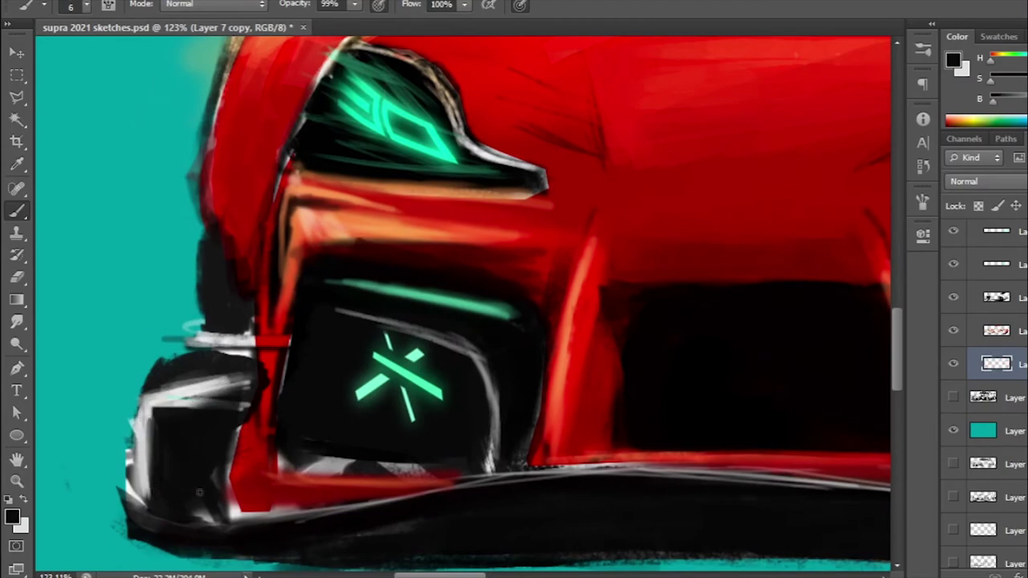
left_click(980, 305)
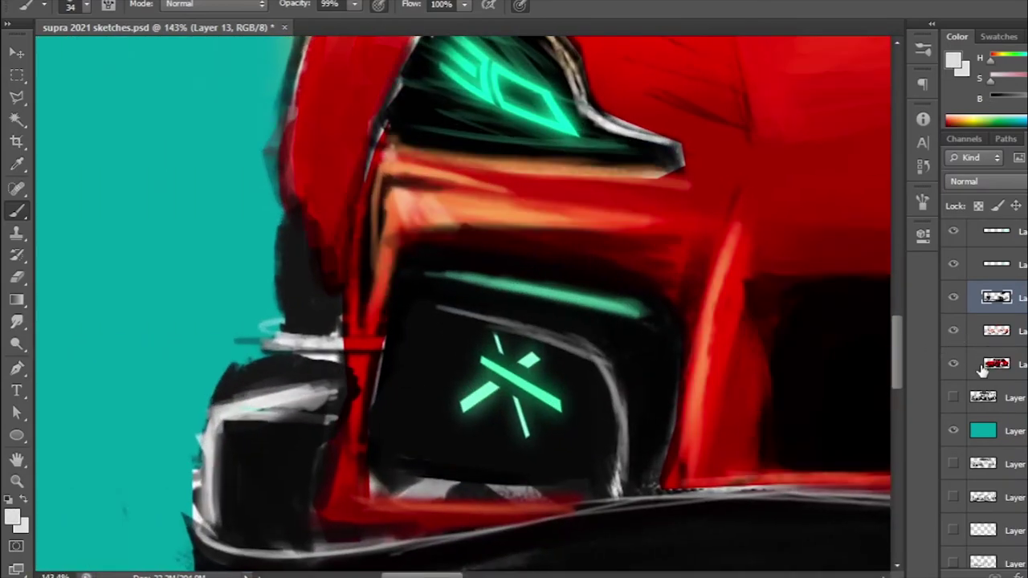
left_click(981, 368)
key("e")
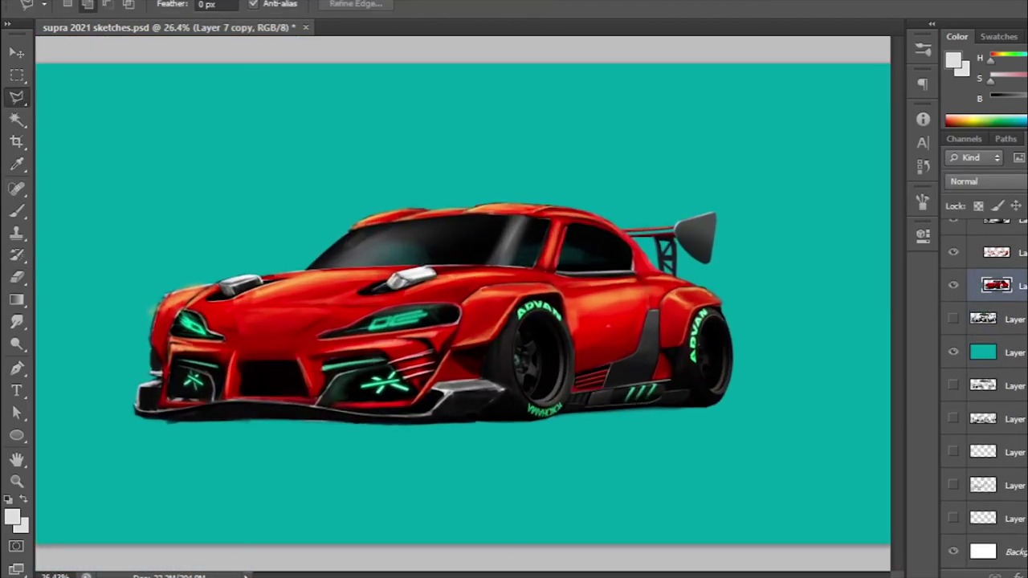
Step: On a new layer, paint a black shadow beneath the car, then duplicate and stretch it rearward
key("ctrl+shift+alt+n")
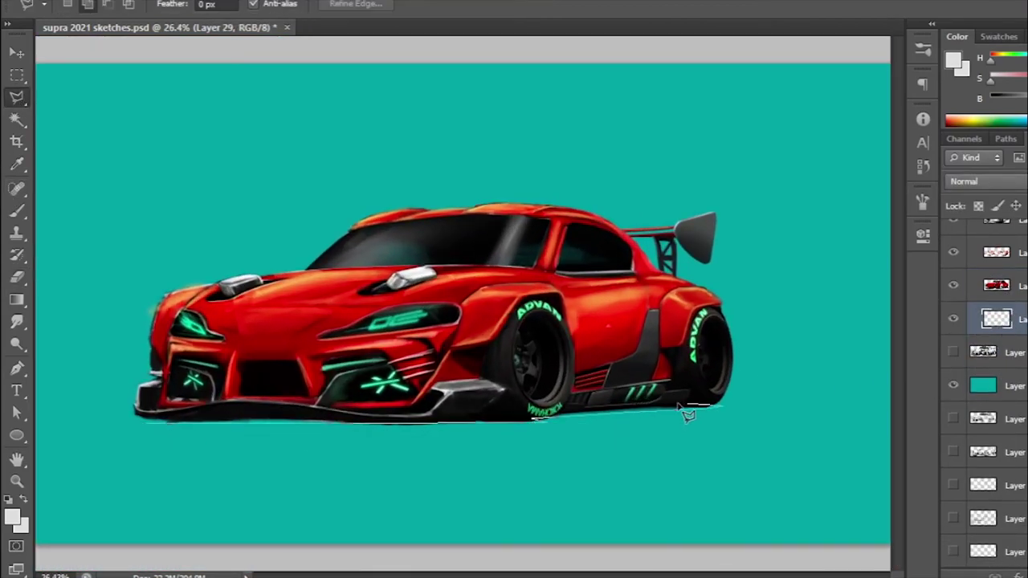
left_click(138, 421)
key("b")
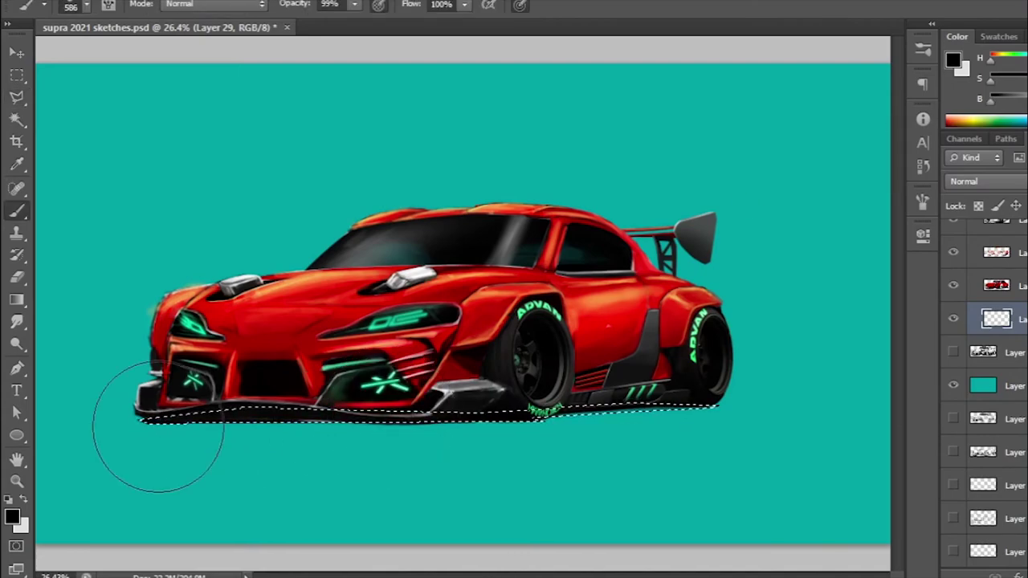
left_click_drag(155, 425, 514, 394)
key("ctrl+j")
key("ctrl+t")
left_click_drag(602, 420, 792, 414)
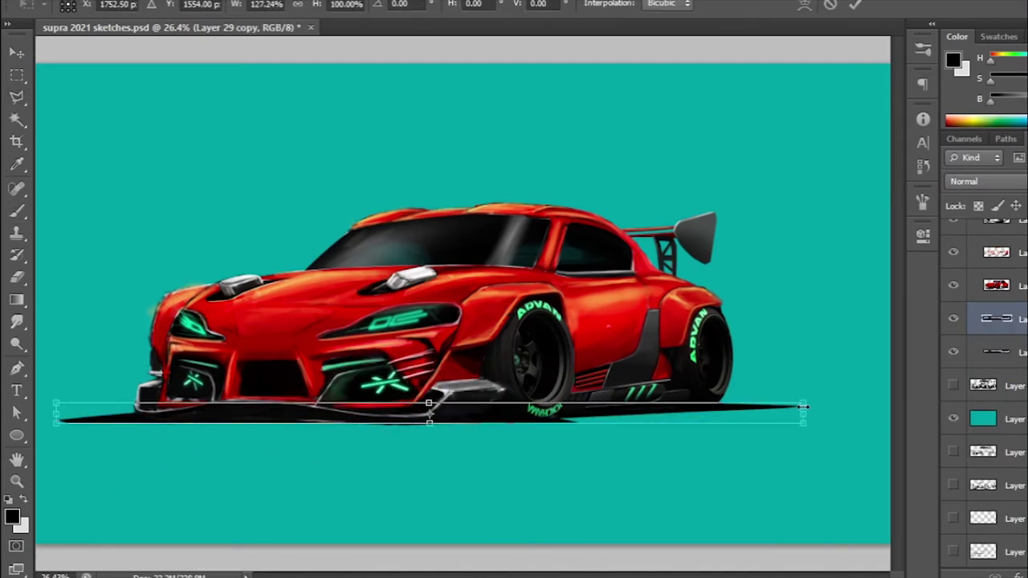
key("Return")
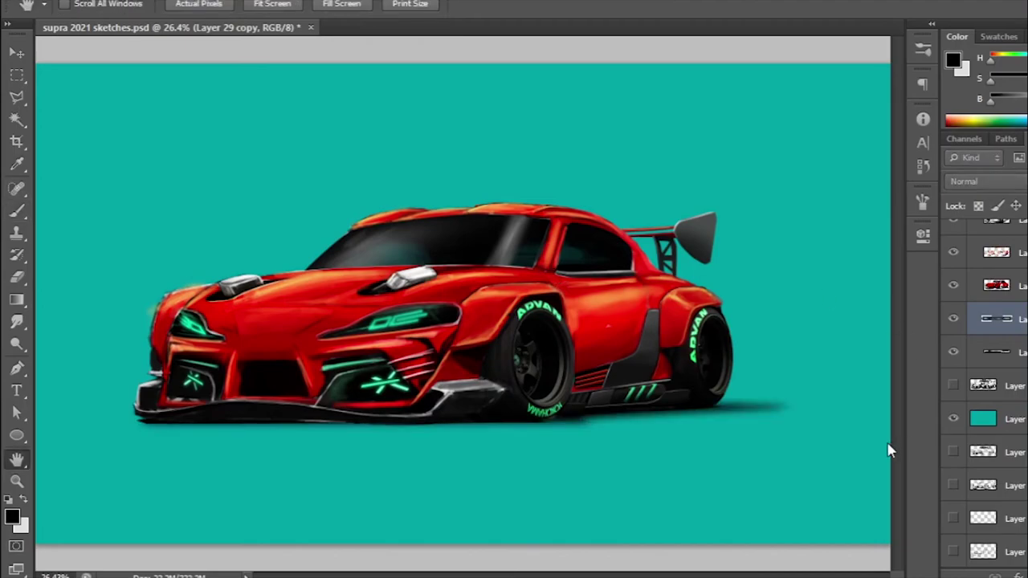
Step: Narrow the stretched shadow to sit under the car and erase its edges
key("ctrl+t")
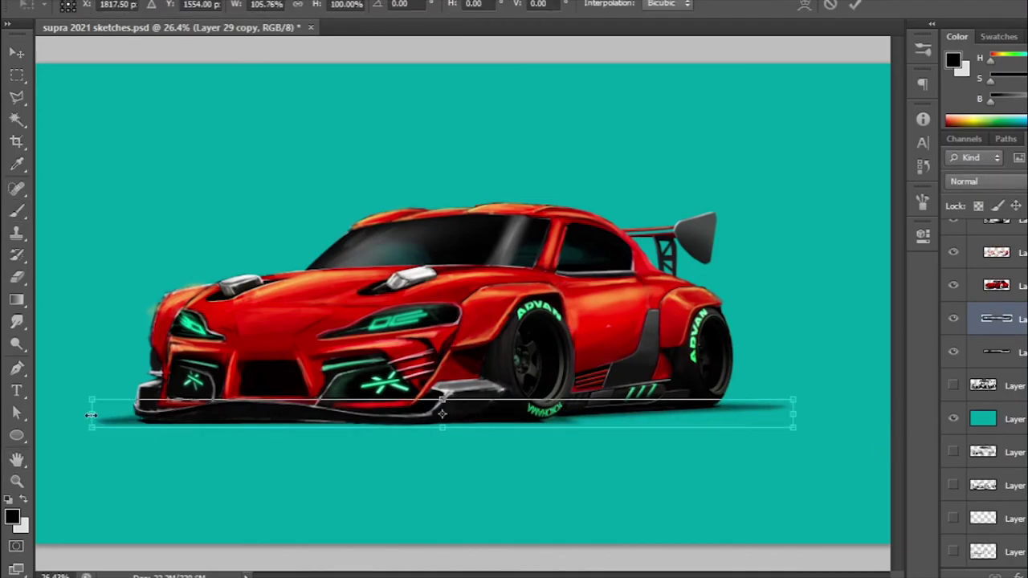
scroll(336, 414, "up", 5)
left_click_drag(637, 500, 614, 431)
key("ctrl+0")
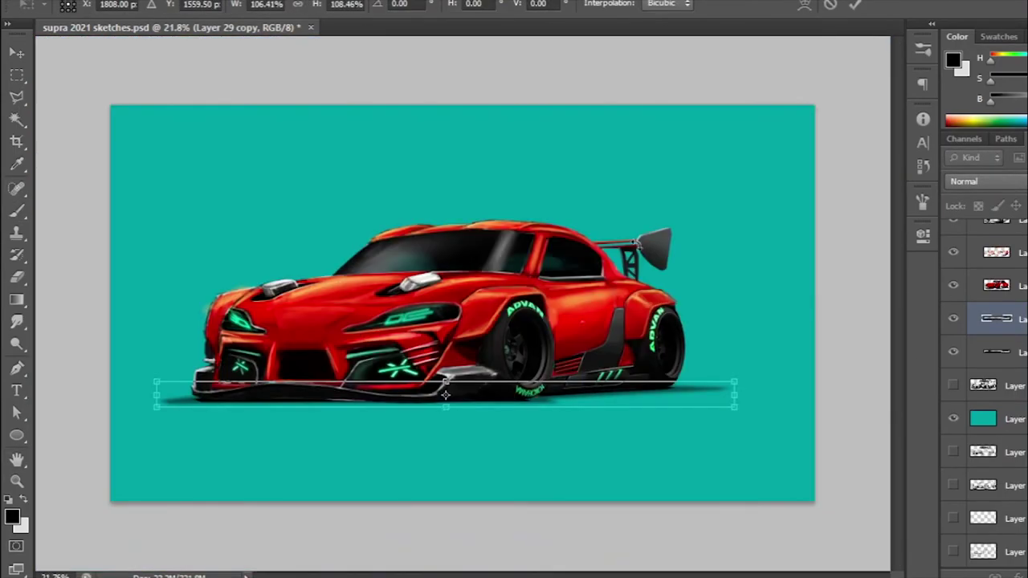
key("Return")
key("b")
scroll(195, 402, "up", 3)
key("e")
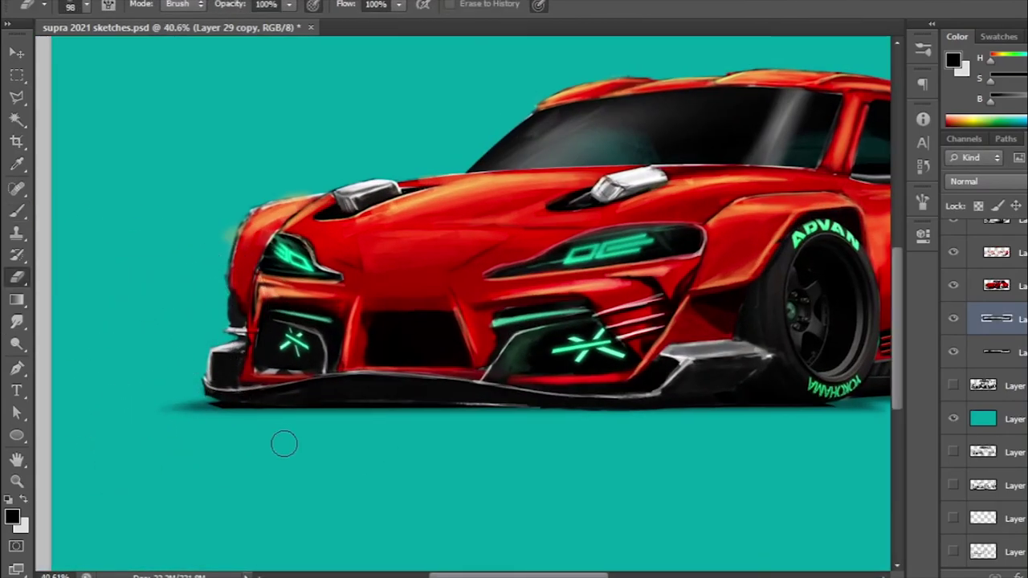
scroll(454, 415, "down", 2)
scroll(627, 409, "down", 2)
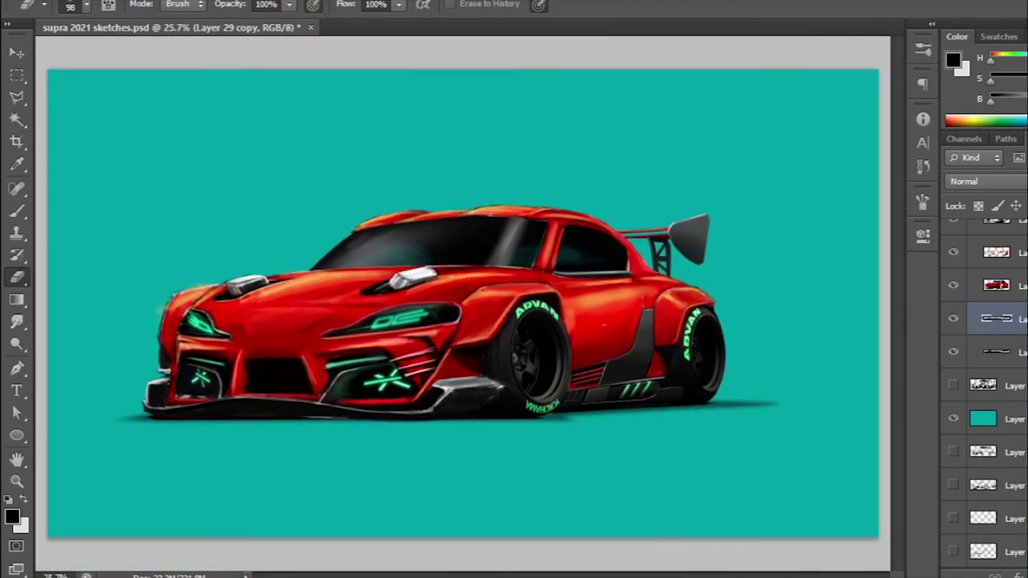
Step: Add a new empty layer for rear window detail
key("ctrl+shift+alt+n")
scroll(653, 248, "up", 4)
key("l")
scroll(526, 232, "up", 2)
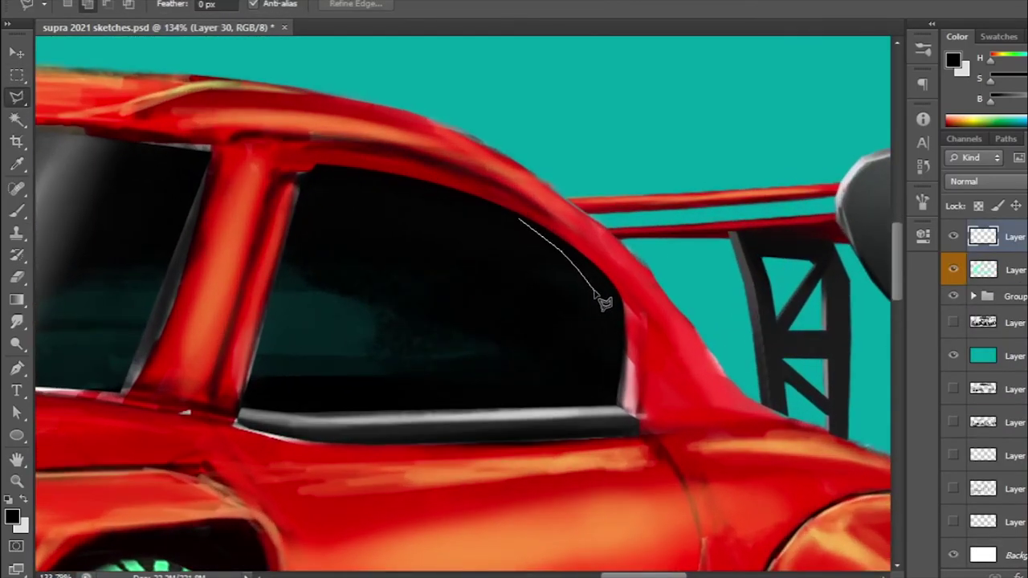
Step: Paint grey trim inside the rear window selection, then deselect
left_click(531, 227)
scroll(532, 227, "down", 2)
key("b")
left_click_drag(615, 340, 587, 205)
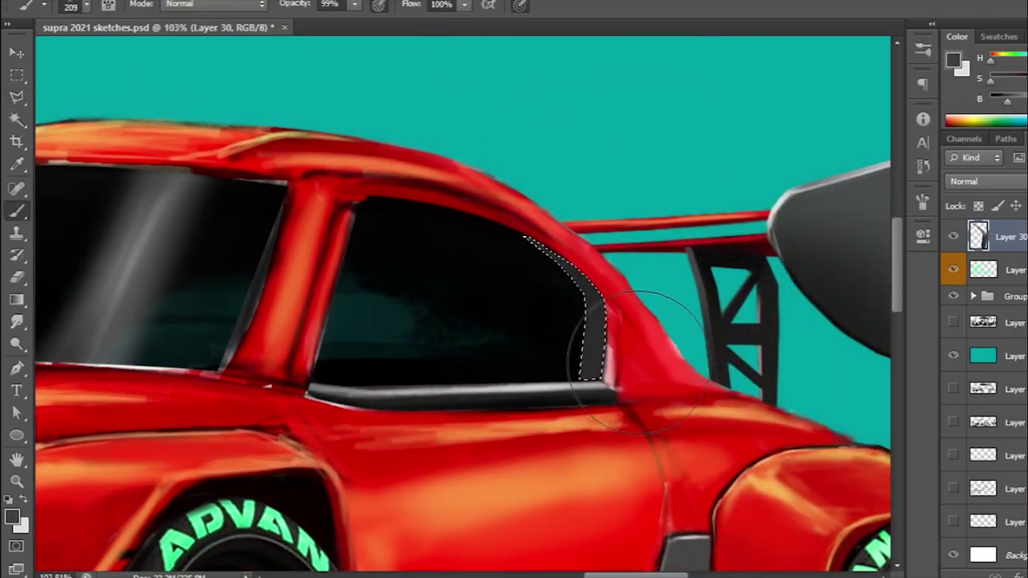
scroll(634, 363, "up", 2)
key("ctrl+d")
scroll(659, 233, "down", 5)
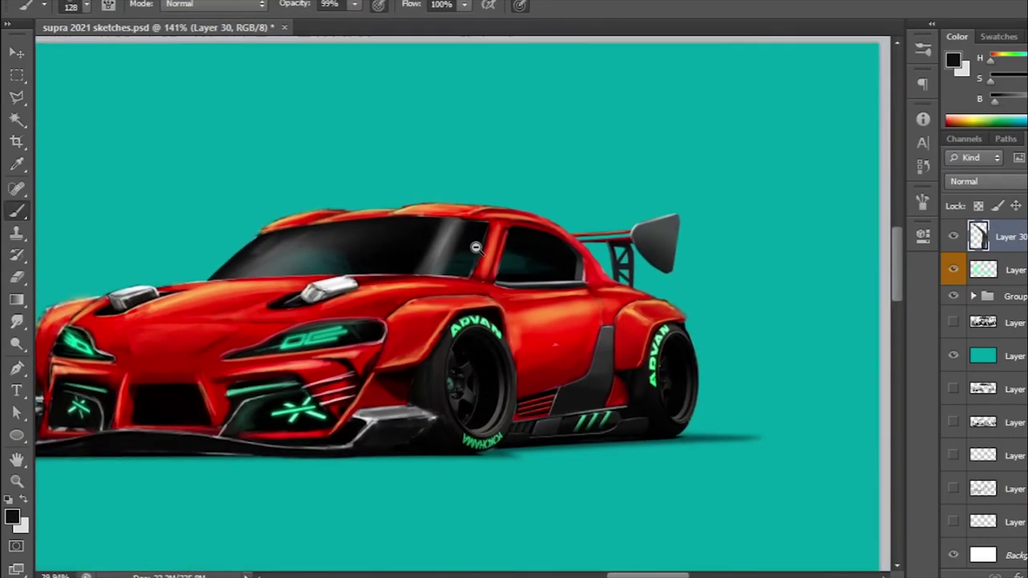
scroll(700, 211, "up", 4)
Step: On a new layer, paint a small black patch on the pillar behind the side window
key("l")
scroll(858, 241, "down", 3)
scroll(568, 289, "up", 5)
key("ctrl+shift+alt+n")
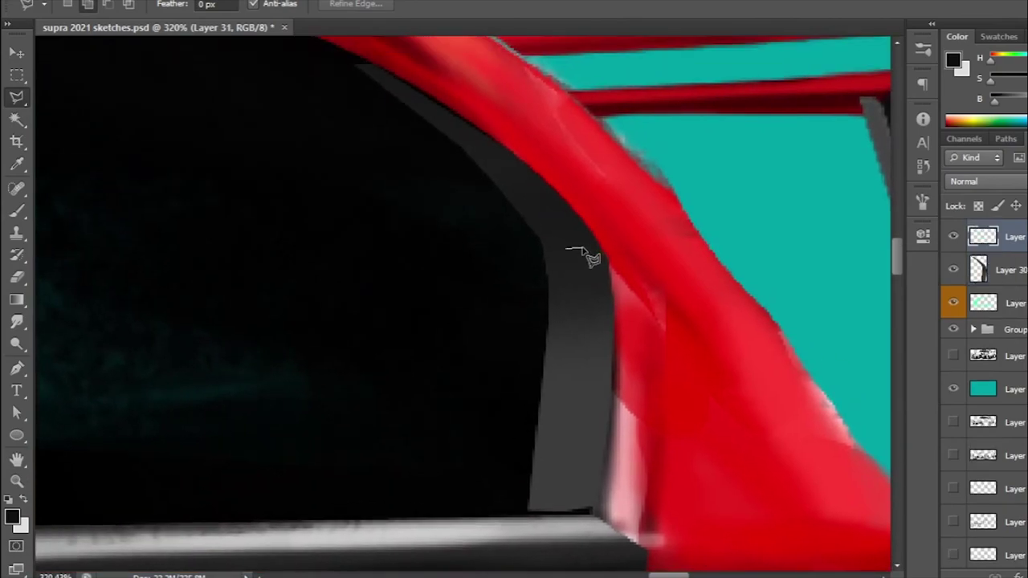
key("b")
left_click(574, 241)
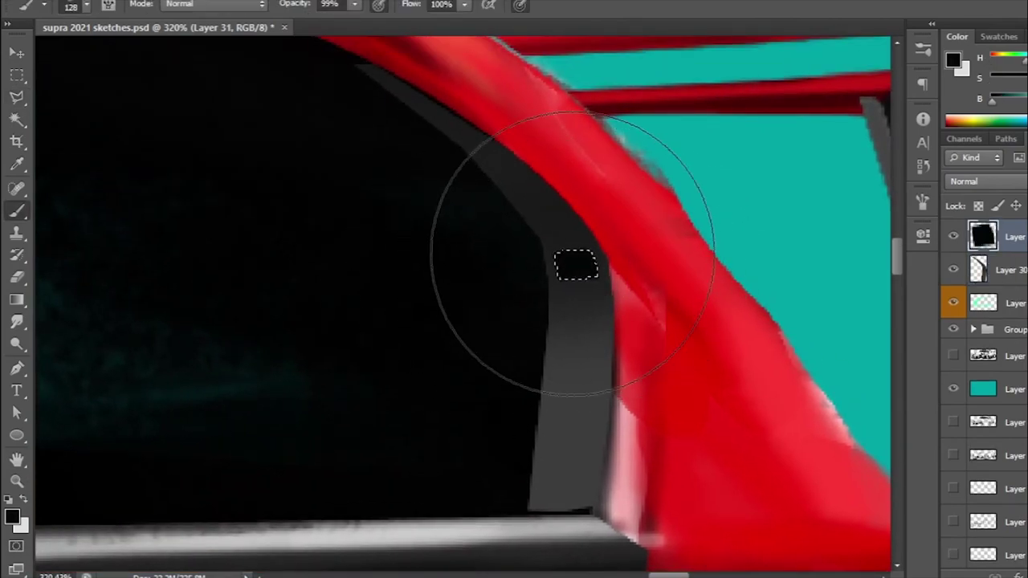
key("ctrl+d")
key("l")
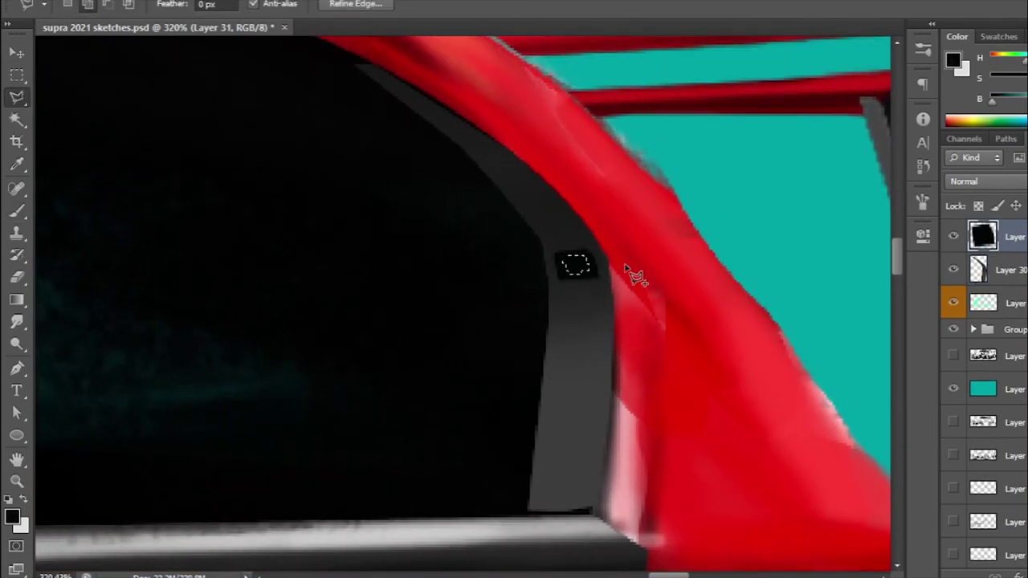
Step: Paint a small mint light square and repeat transformed copies down the pillar, making three lights
key("b")
scroll(472, 318, "down", 4)
scroll(503, 302, "up", 3)
key("v")
left_click_drag(525, 299, 528, 345)
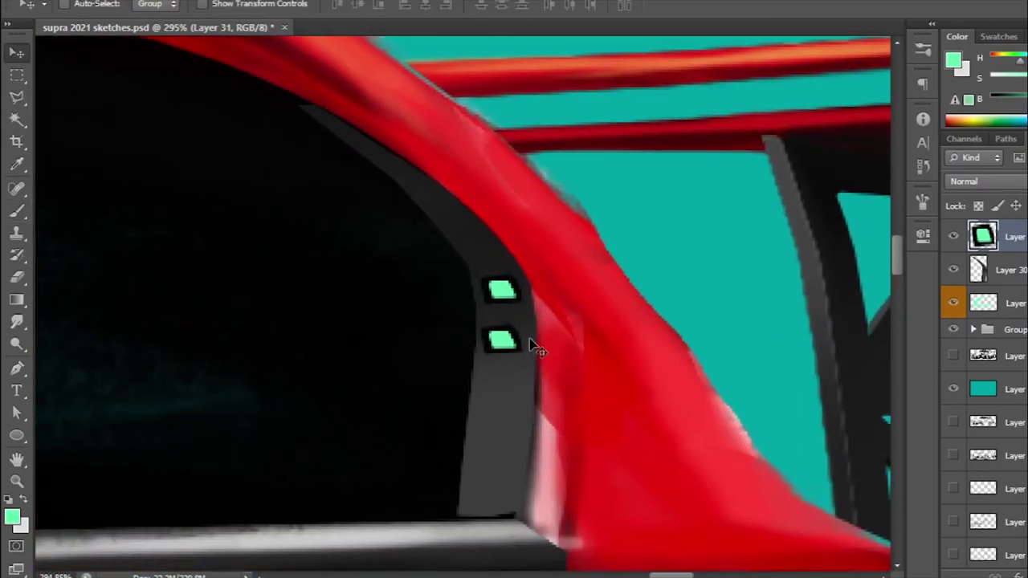
key("ctrl+t")
scroll(528, 325, "up", 2)
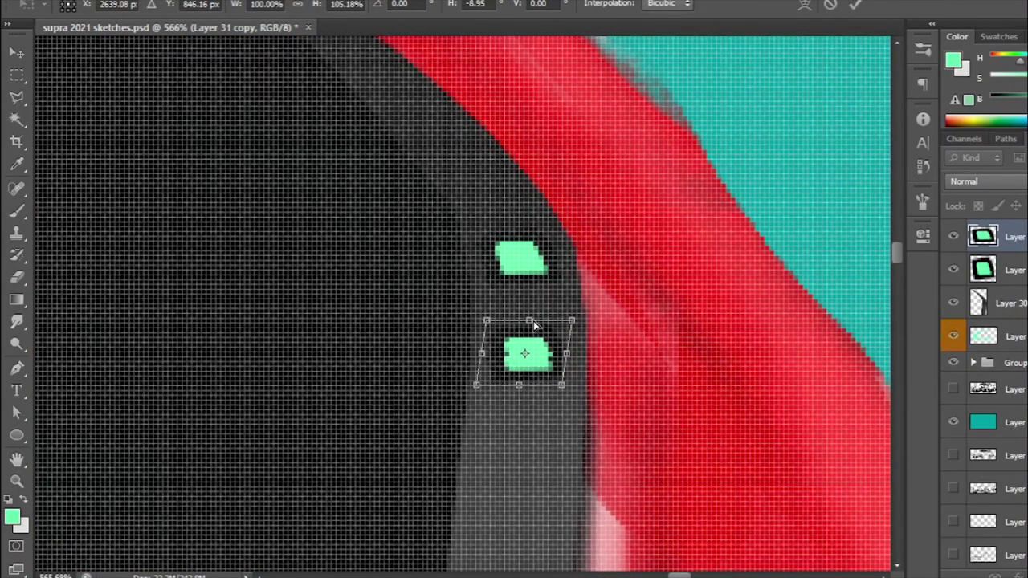
key("Return")
scroll(573, 260, "down", 3)
scroll(569, 329, "up", 3)
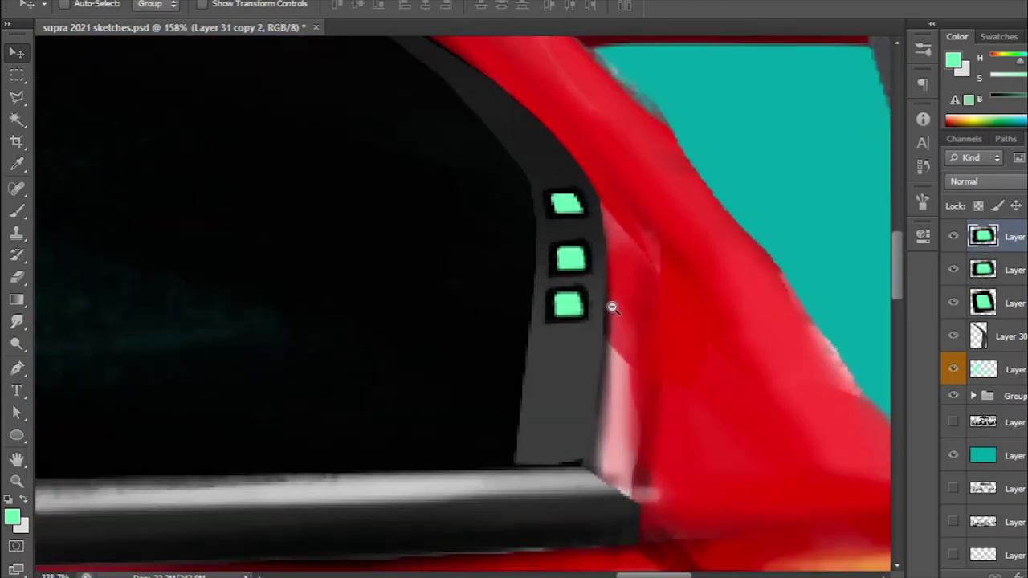
key("ctrl+shift+alt+t")
key("ctrl+shift+alt+t")
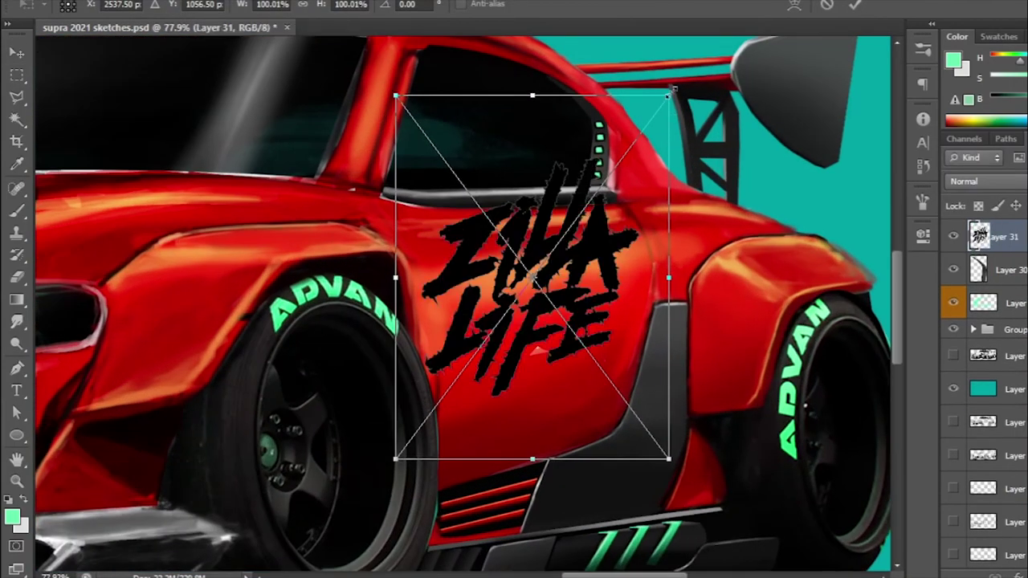
Step: Shrink, tilt and warp the black sponsor logo to follow the door's curve
mouse_move(668, 96)
left_mouse_down()
mouse_move(619, 181)
mouse_move(631, 221)
left_mouse_up()
left_click_drag(493, 281, 544, 276)
left_click_drag(631, 219, 635, 223)
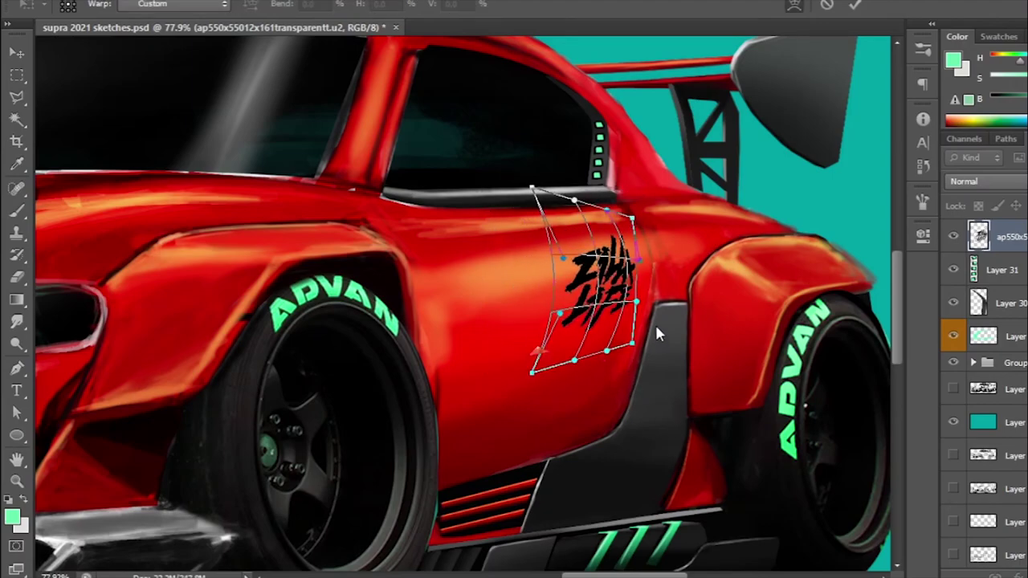
key("Return")
scroll(616, 296, "down", 1)
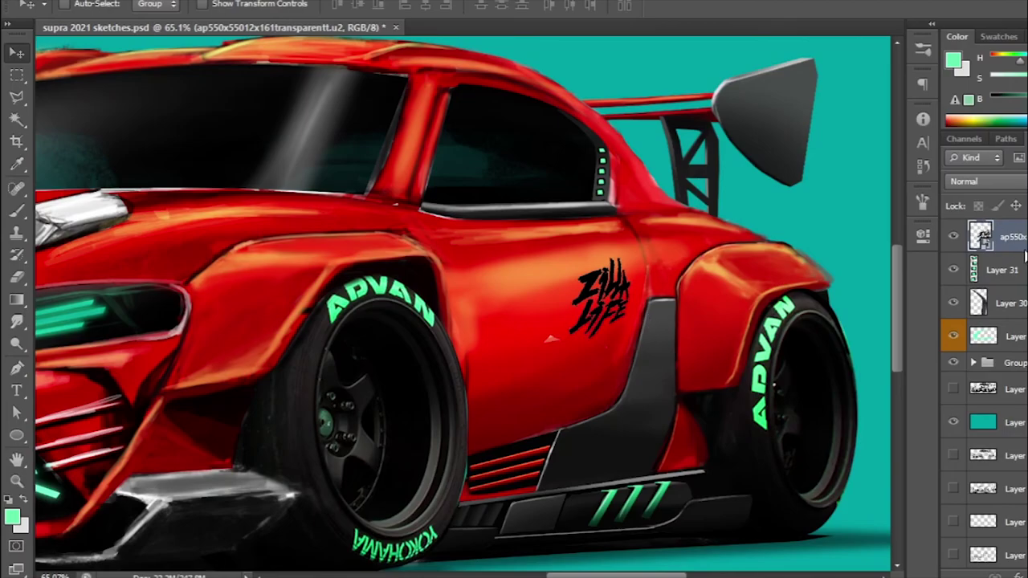
Step: Scale the brembo logo down and place it on the side skirt
key("b")
key("d")
scroll(596, 243, "up", 1)
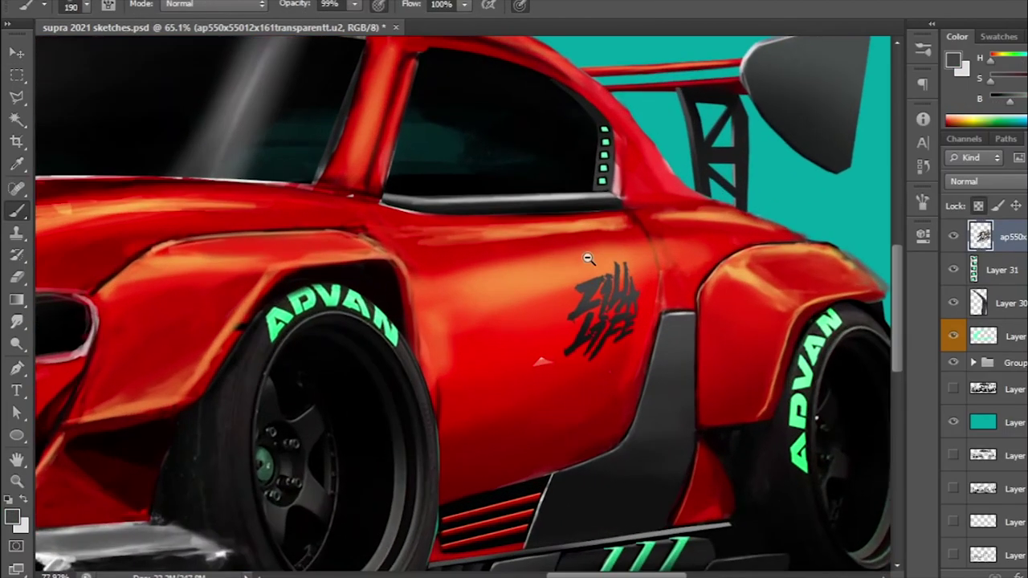
scroll(596, 243, "up", 2)
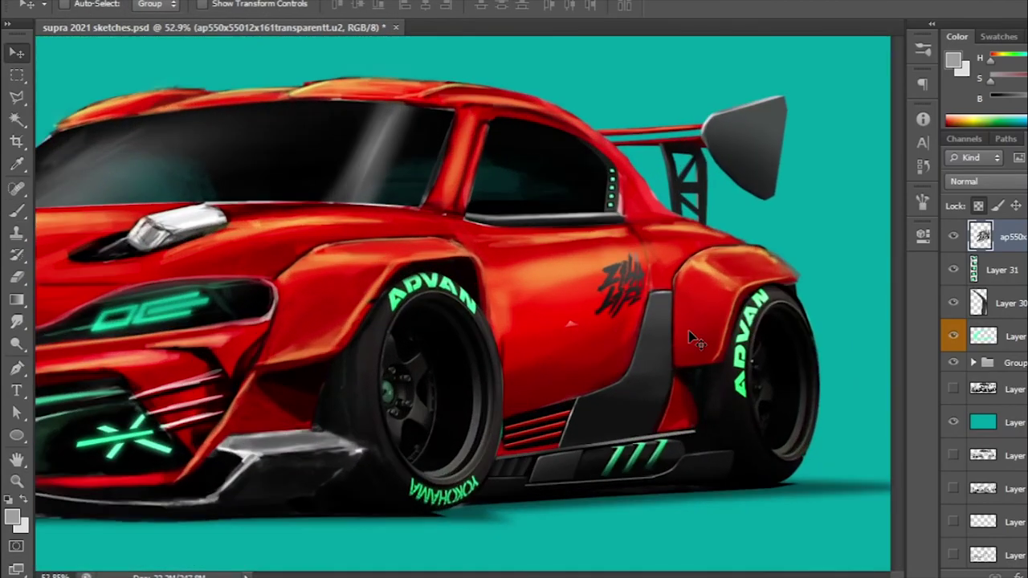
mouse_move(842, 216)
left_mouse_down()
mouse_move(711, 384)
mouse_move(678, 389)
mouse_move(662, 413)
left_mouse_up()
scroll(719, 294, "up", 2)
key("Return")
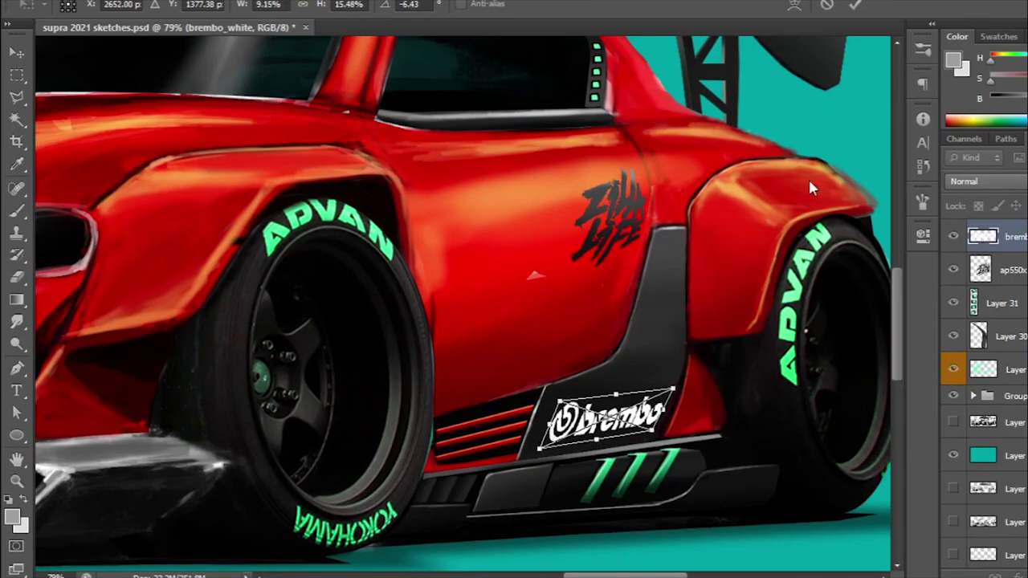
scroll(677, 402, "down", 3)
scroll(678, 402, "up", 4)
scroll(677, 402, "down", 2)
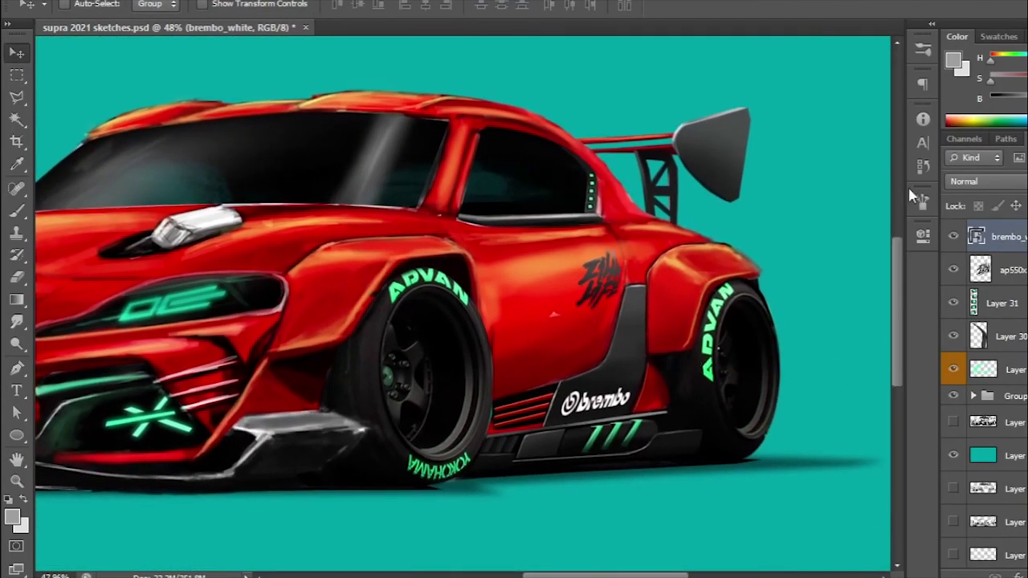
scroll(601, 420, "up", 1)
Step: Recolour the brembo decal in the lights' mint green, then reset colours to black
left_click(378, 217, "alt")
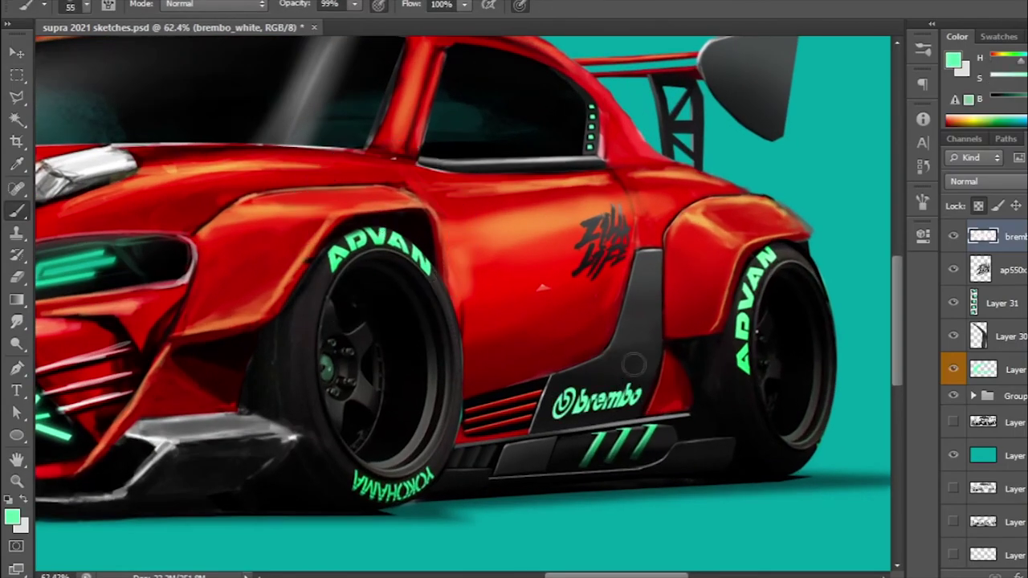
scroll(611, 421, "up", 1)
scroll(628, 433, "up", 2)
scroll(498, 403, "down", 2)
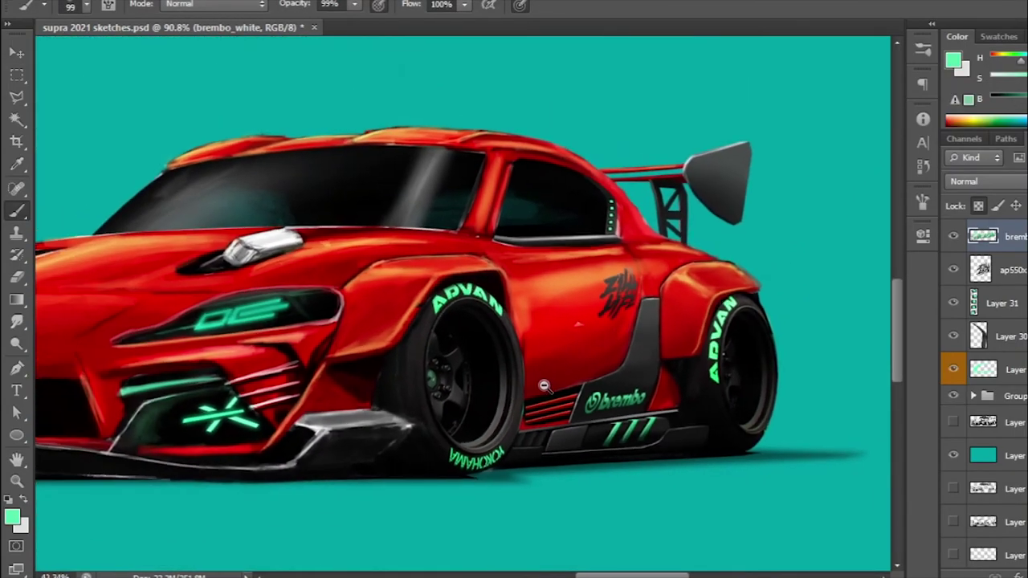
scroll(498, 403, "up", 2)
key("d")
scroll(411, 423, "down", 2)
scroll(411, 423, "down", 1)
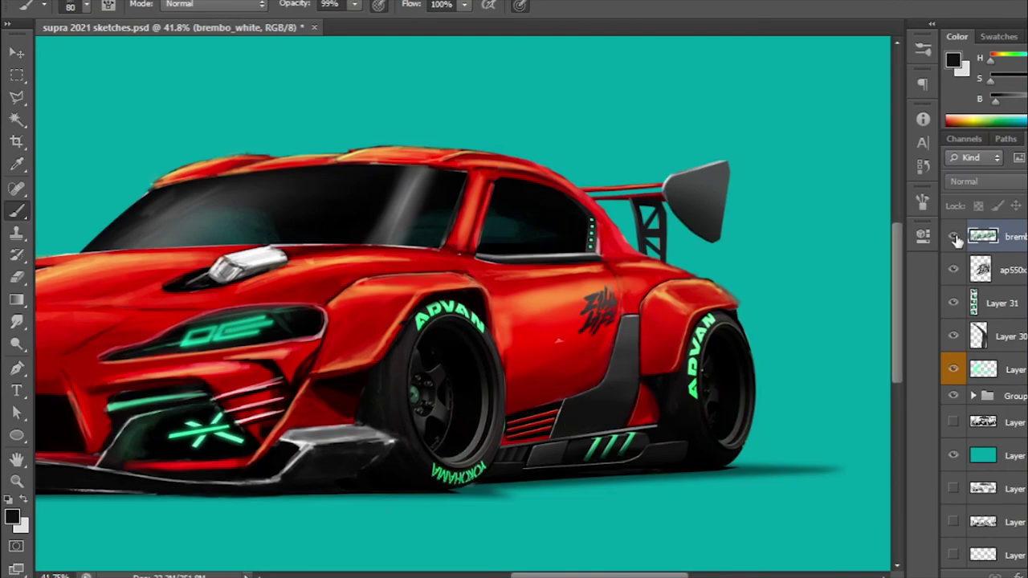
Step: Paste the GReddy and RECARO sponsor banner into the sketch
key("ctrl+v")
key("v")
scroll(426, 299, "up", 1)
scroll(426, 299, "up", 2)
Step: Scale, skew and narrow the sponsor banner to fit across the windscreen top
key("ctrl+t")
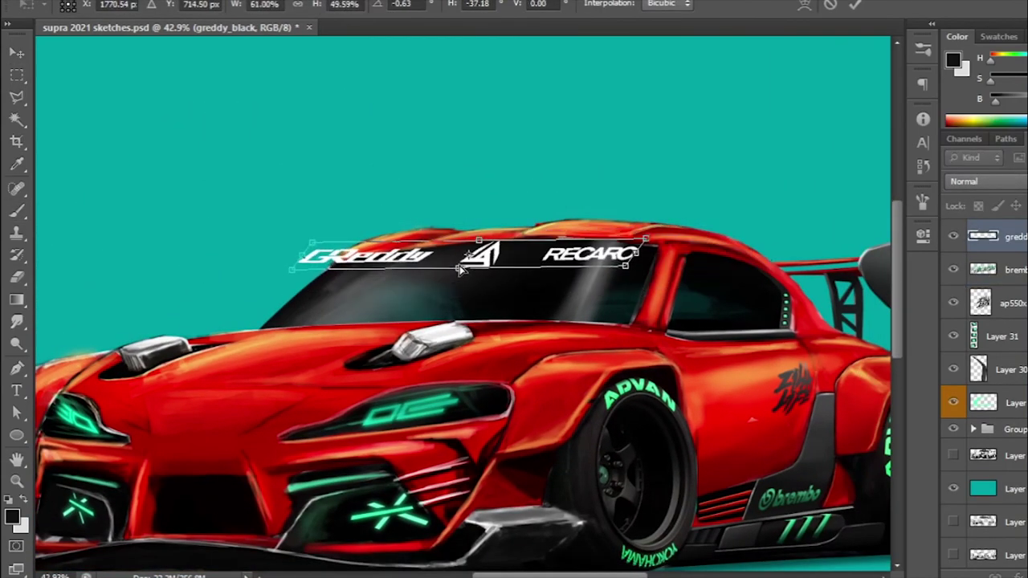
left_click_drag(359, 265, 633, 265)
scroll(515, 257, "up", 3)
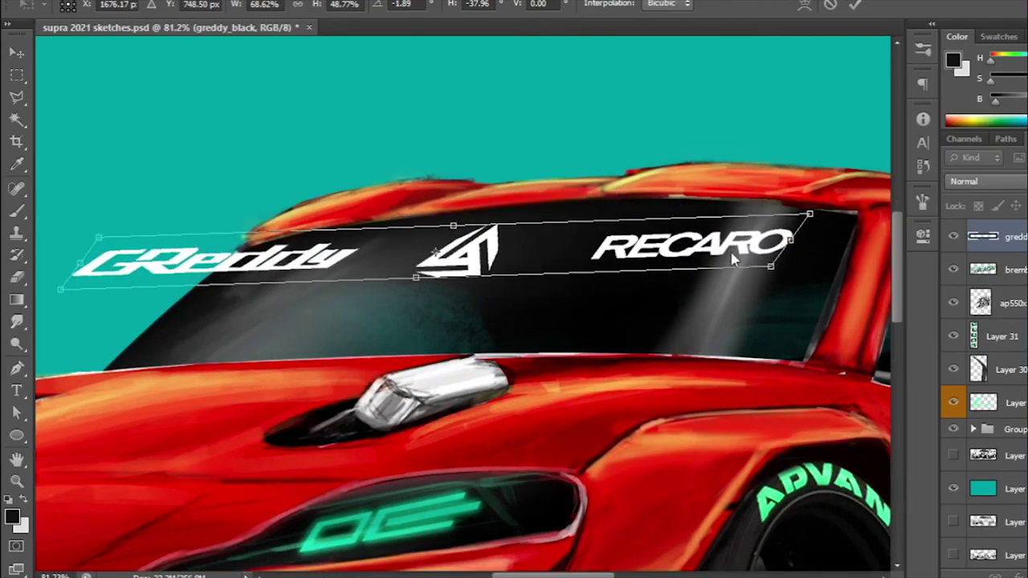
left_click_drag(733, 257, 659, 241)
key("Return")
scroll(363, 249, "down", 2)
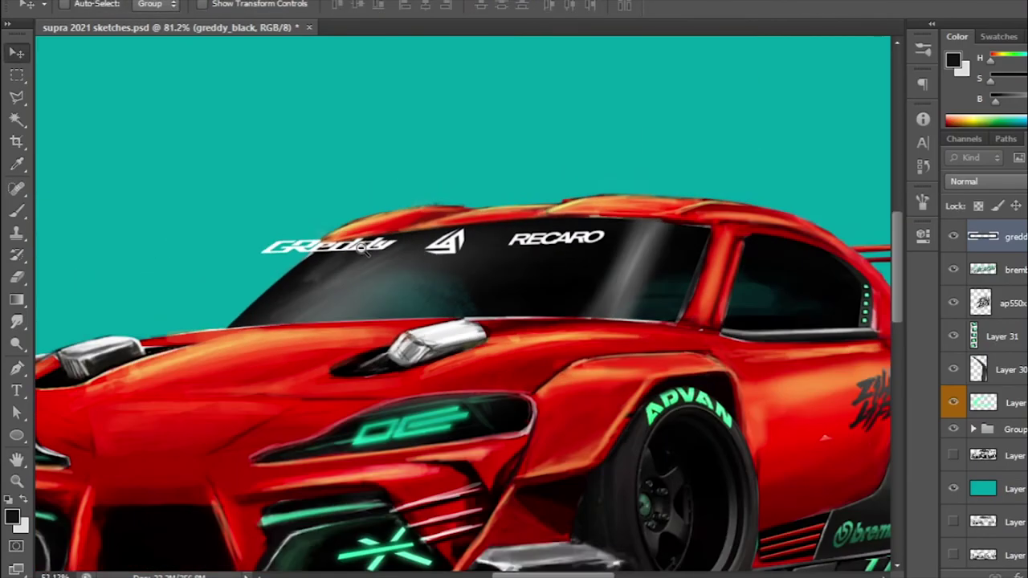
scroll(363, 249, "up", 2)
scroll(541, 255, "down", 2)
scroll(542, 255, "up", 2)
key("ctrl+t")
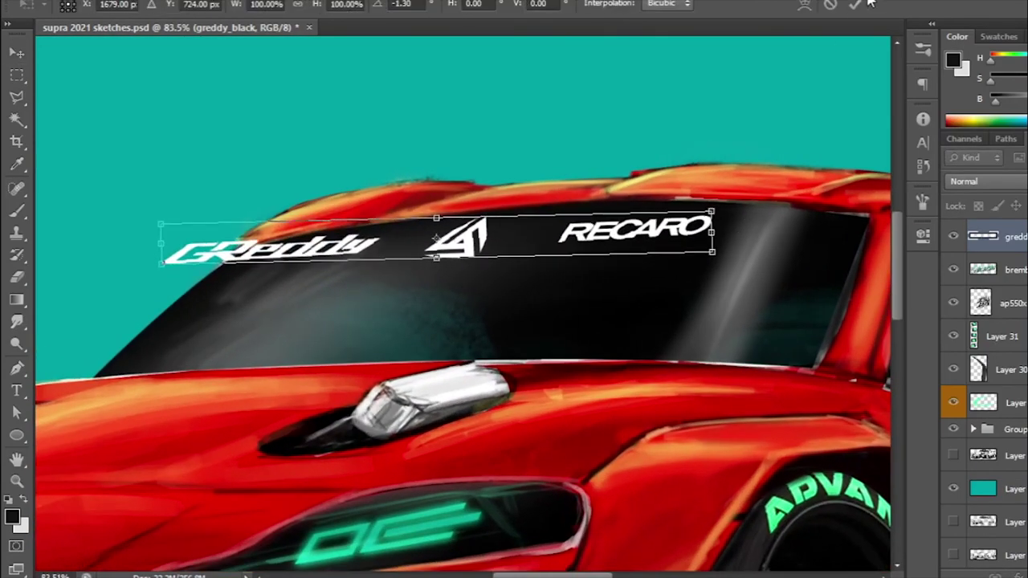
left_click(855, 4)
Step: Select the GReddy logo alone and squeeze it narrower
key("m")
key("ctrl+t")
key("Escape")
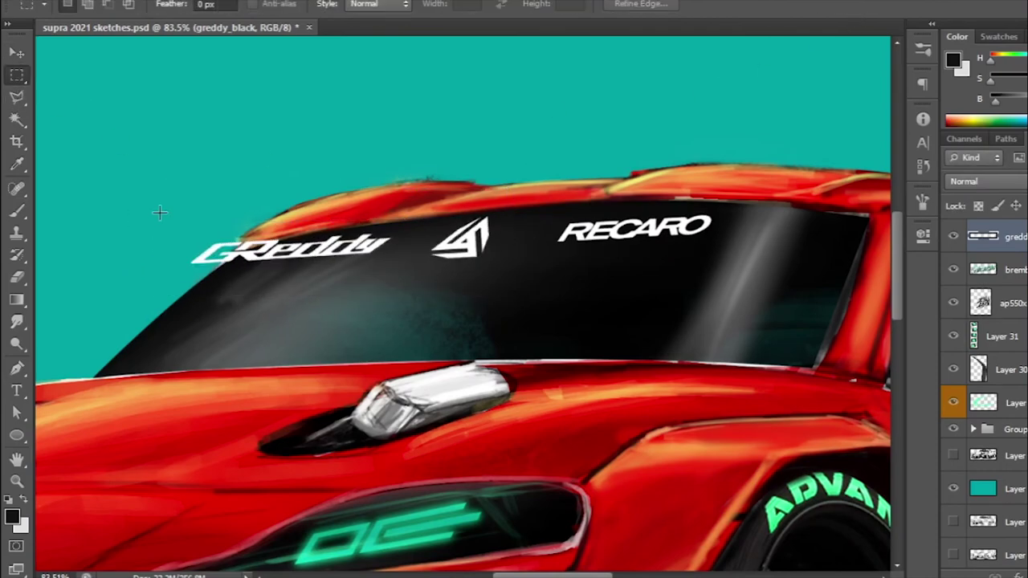
left_click_drag(156, 211, 403, 291)
key("ctrl+t")
mouse_move(157, 252)
left_mouse_down()
mouse_move(187, 252)
mouse_move(217, 267)
mouse_move(213, 275)
left_mouse_up()
left_click(855, 4)
key("ctrl+d")
Step: Warp the banner's ends so it curves along the windscreen
key("ctrl+t")
left_click(804, 4)
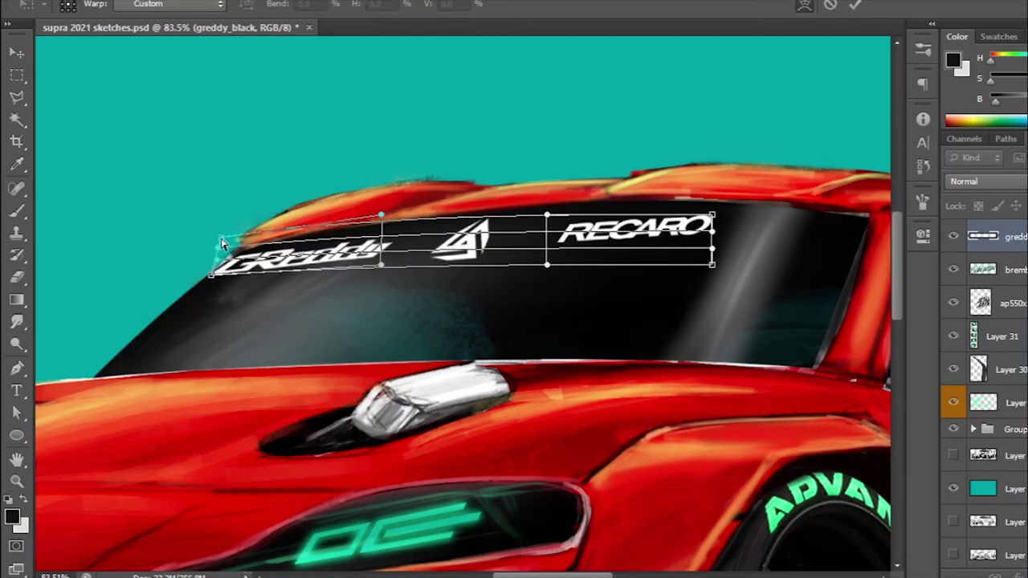
mouse_move(383, 265)
left_mouse_down()
mouse_move(363, 269)
mouse_move(375, 265)
left_mouse_up()
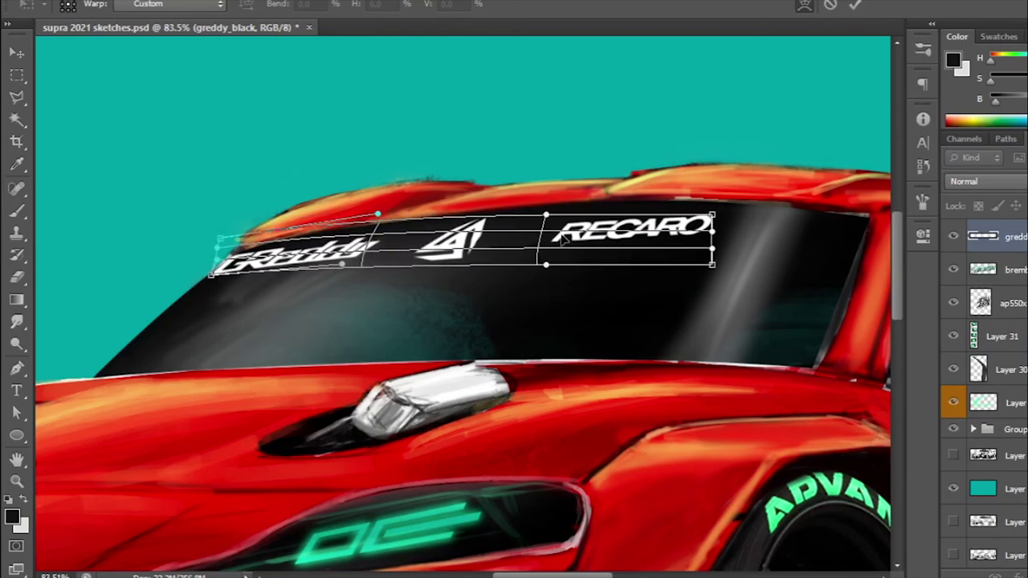
left_click_drag(711, 255, 710, 251)
key("Return")
scroll(223, 230, "down", 5)
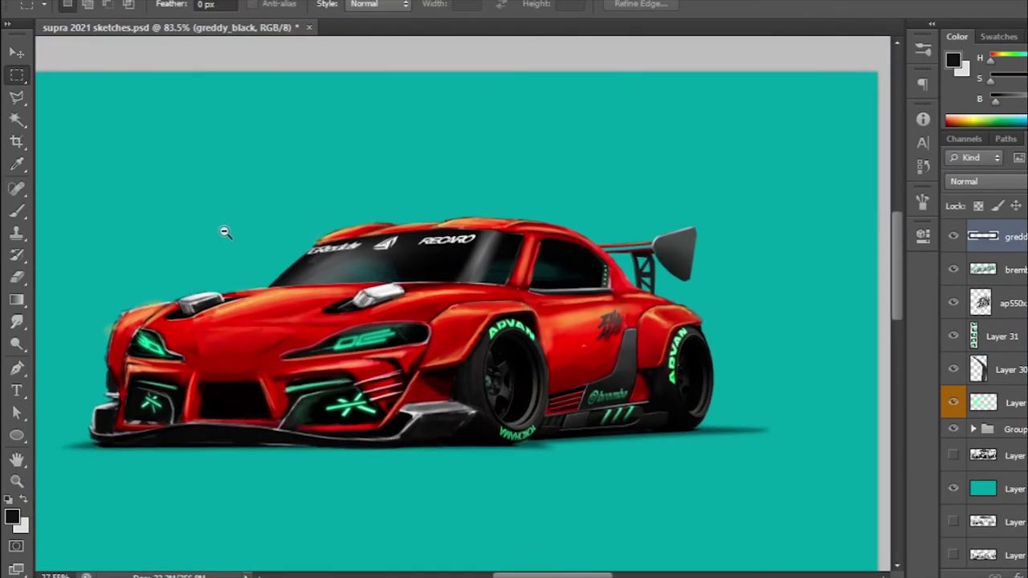
scroll(223, 230, "up", 5)
key("ctrl+t")
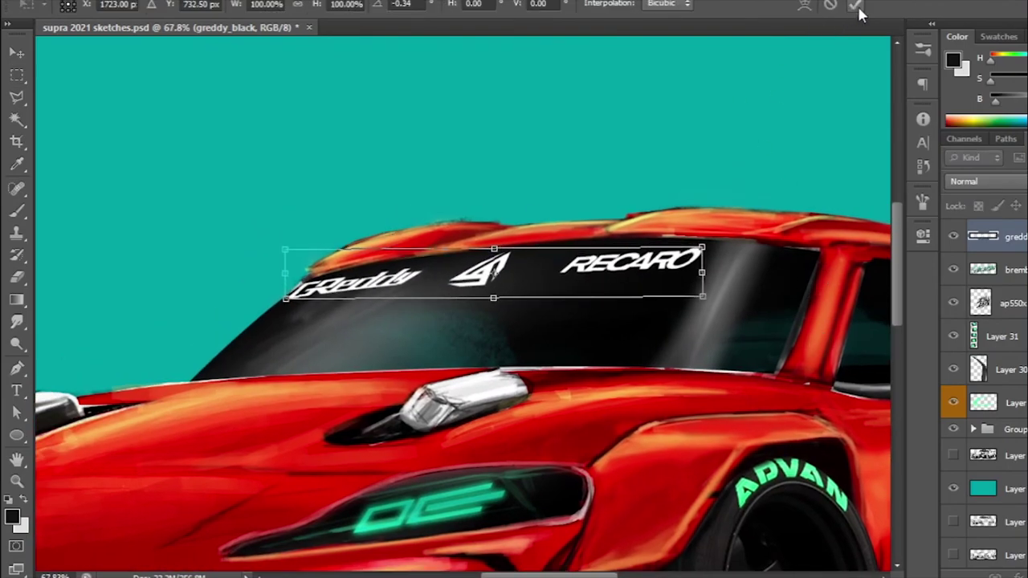
key("Return")
Step: Erase the left end of the GReddy logo to fade it out
key("e")
left_click_drag(298, 241, 233, 265)
scroll(233, 265, "down", 5)
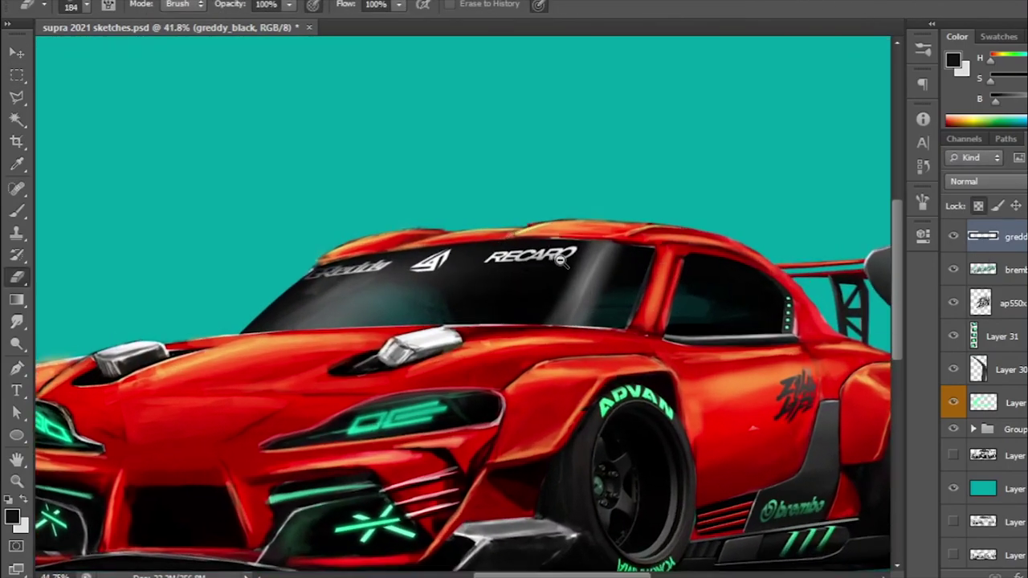
scroll(233, 265, "up", 4)
key("x")
key("b")
key("x")
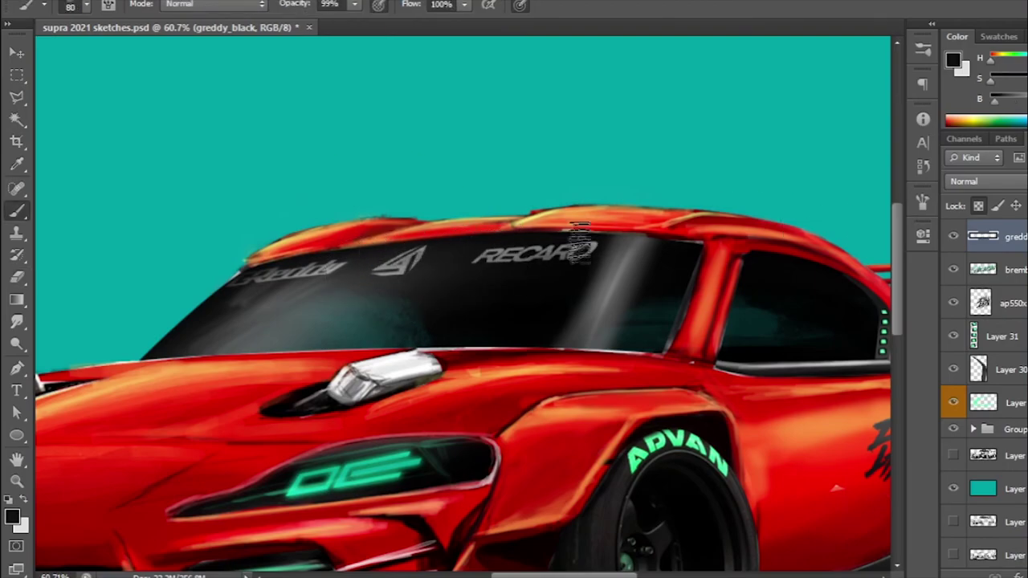
scroll(408, 292, "down", 4)
scroll(409, 291, "up", 5)
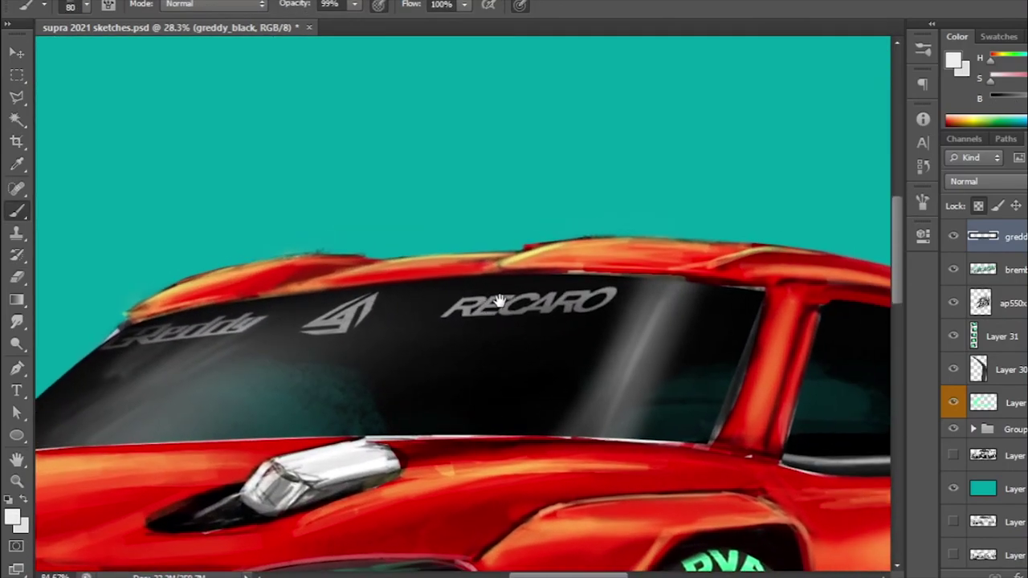
Step: Select the RECARO logo and warp it to follow the glass curve
left_click(17, 77)
mouse_move(425, 271)
left_mouse_down()
mouse_move(670, 343)
mouse_move(661, 315)
left_mouse_up()
key("ctrl+t")
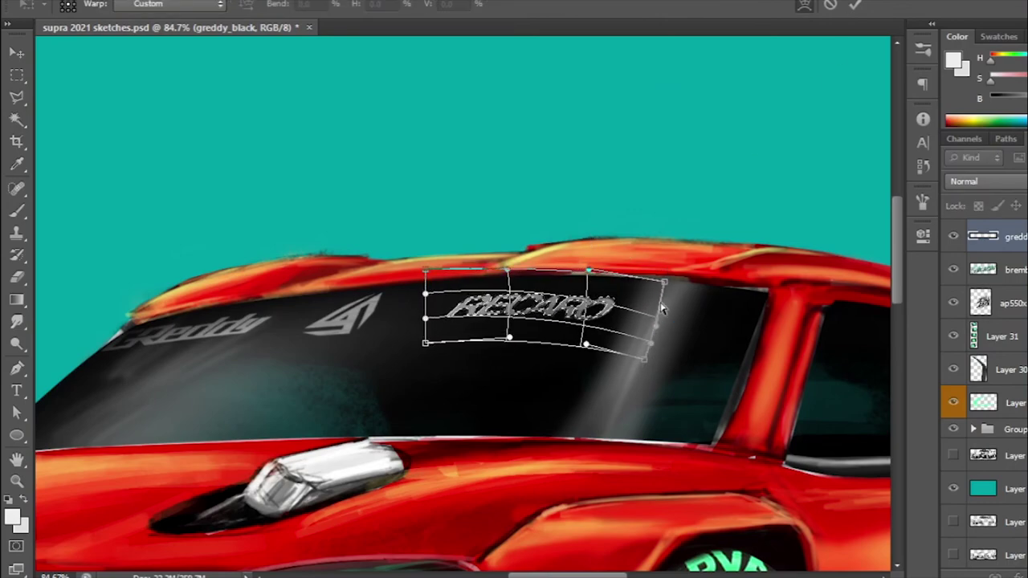
key("Return")
scroll(418, 337, "down", 3)
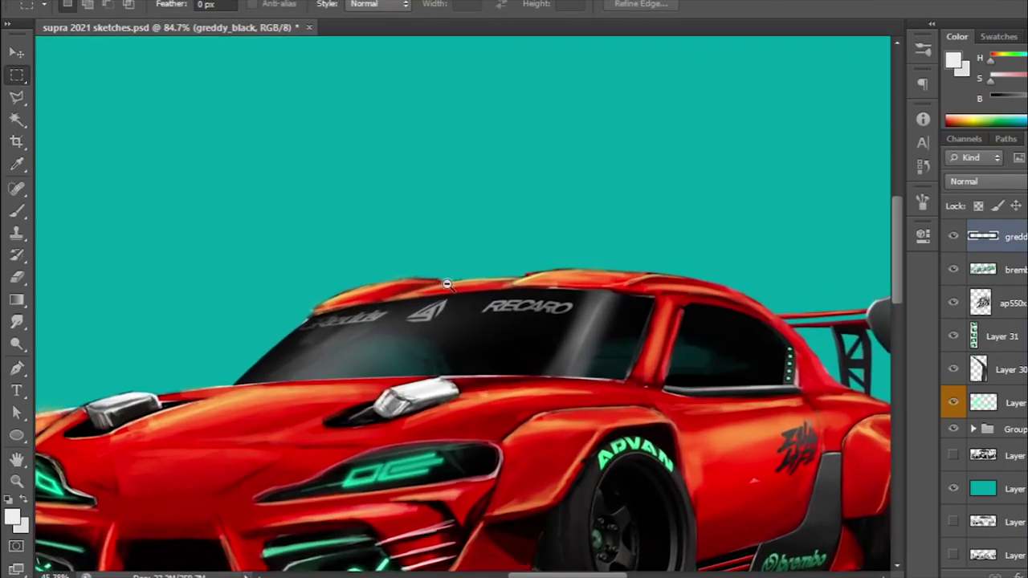
scroll(415, 344, "up", 2)
key("v")
scroll(562, 338, "up", 2)
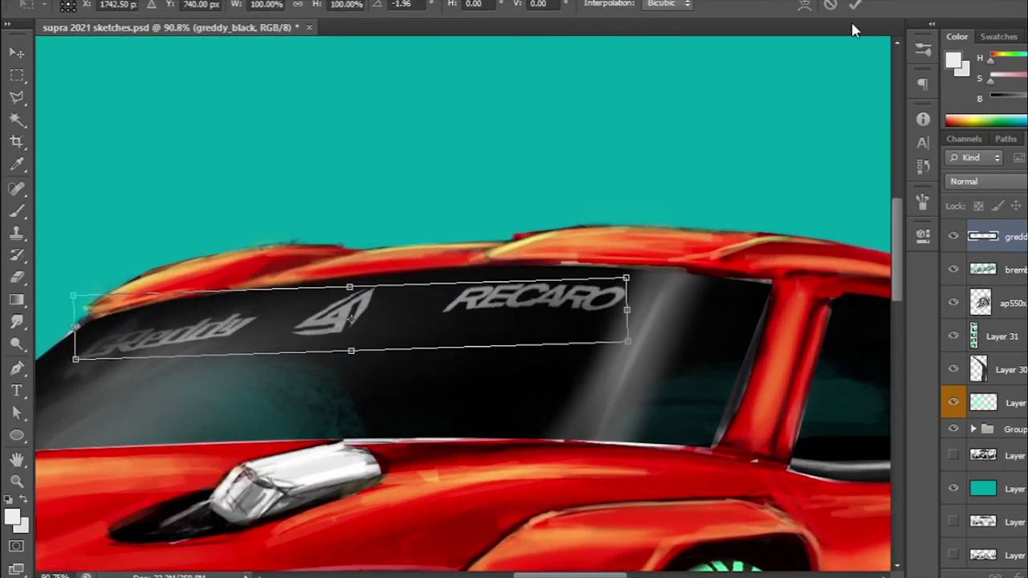